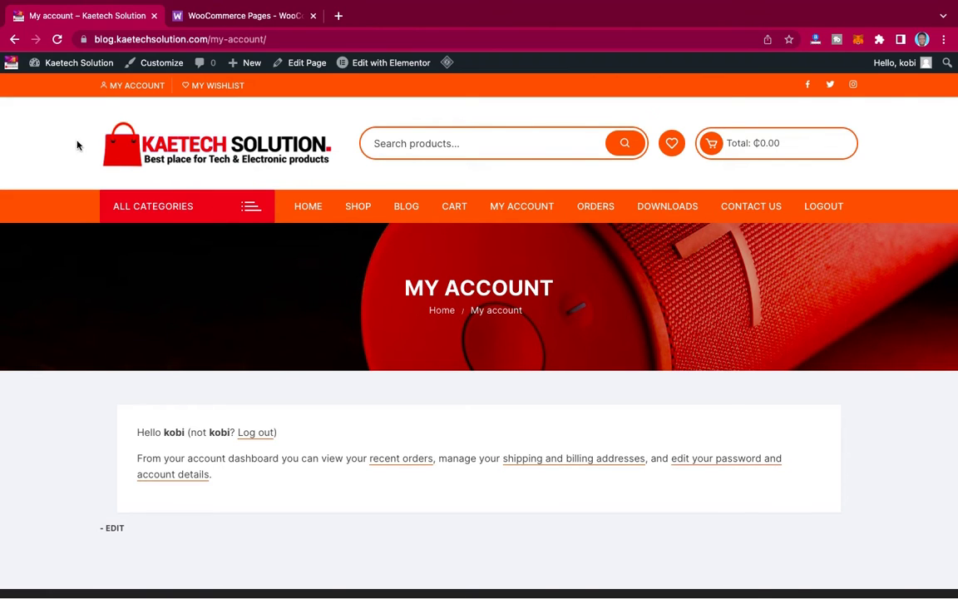
Step: Open the site's WordPress dashboard in a new browser tab and switch to it
mouse_move(53, 59)
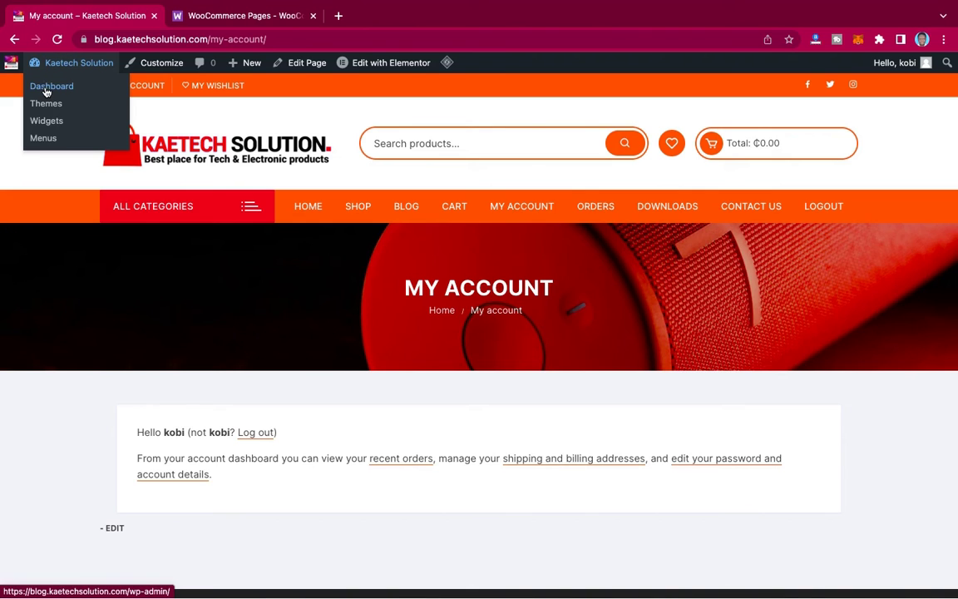
right_click(60, 88)
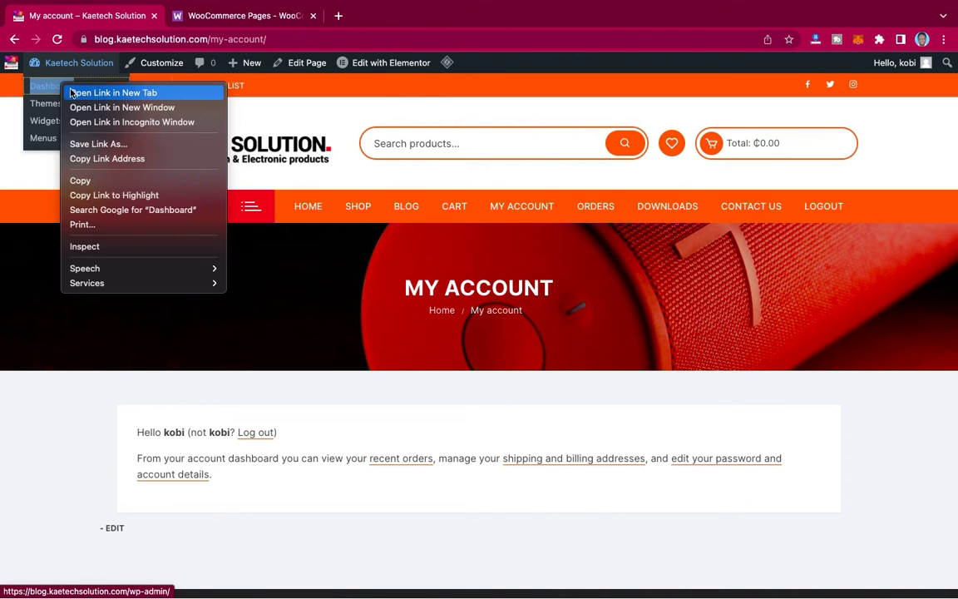
left_click(88, 95)
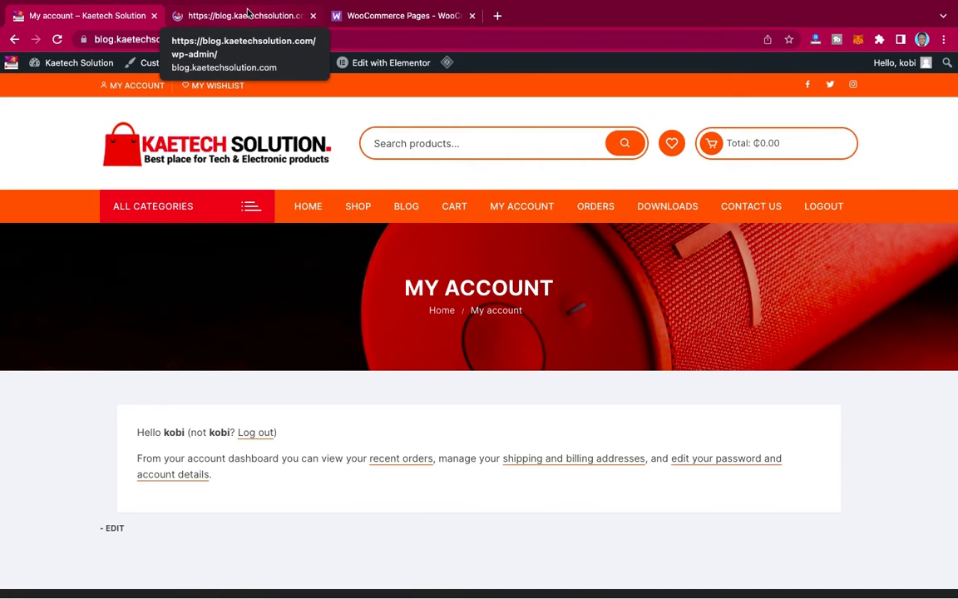
left_click(246, 17)
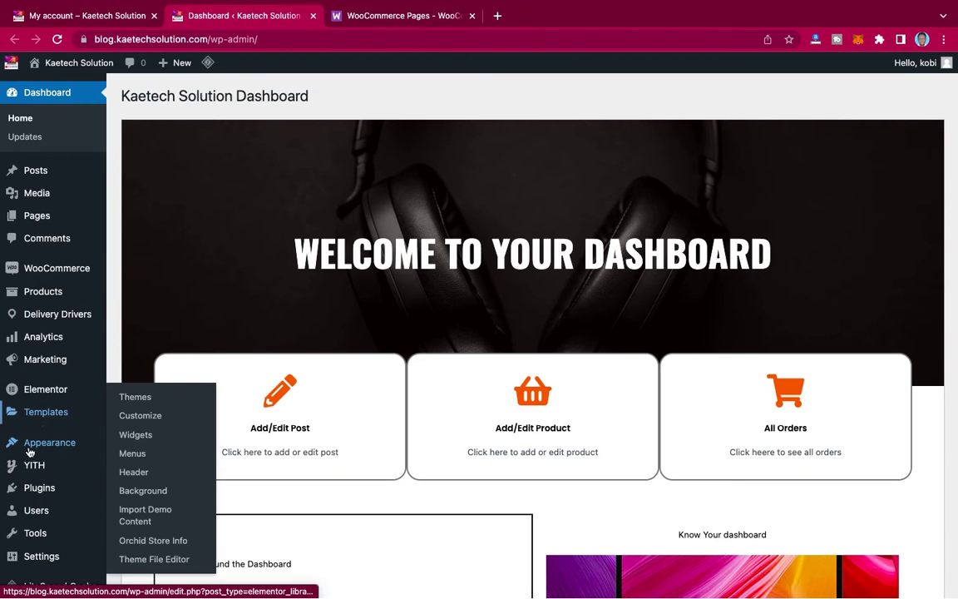
Step: Search the plugins available to add for "elementor" and look through the results for Elementor Website Builder
mouse_move(42, 489)
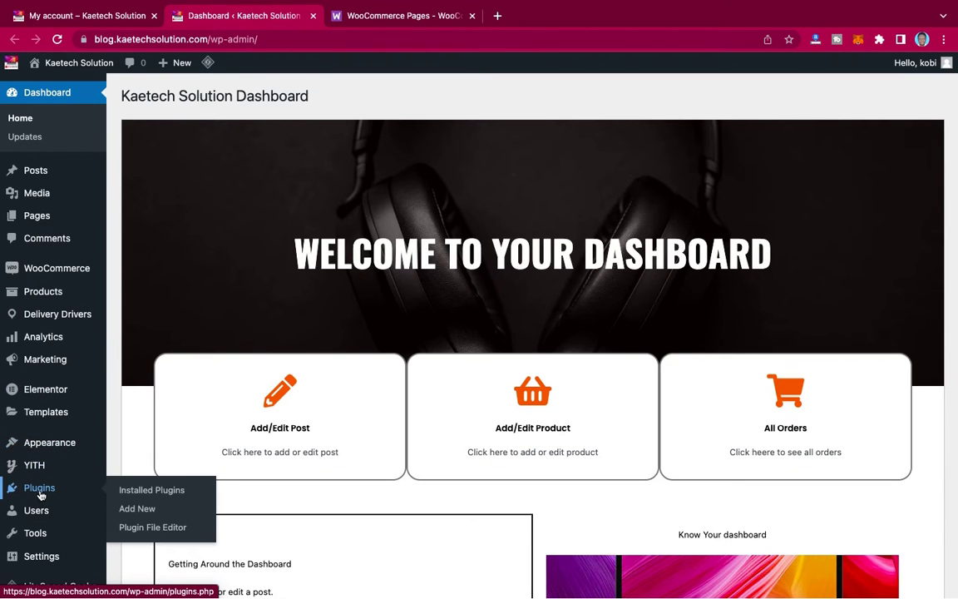
left_click(138, 509)
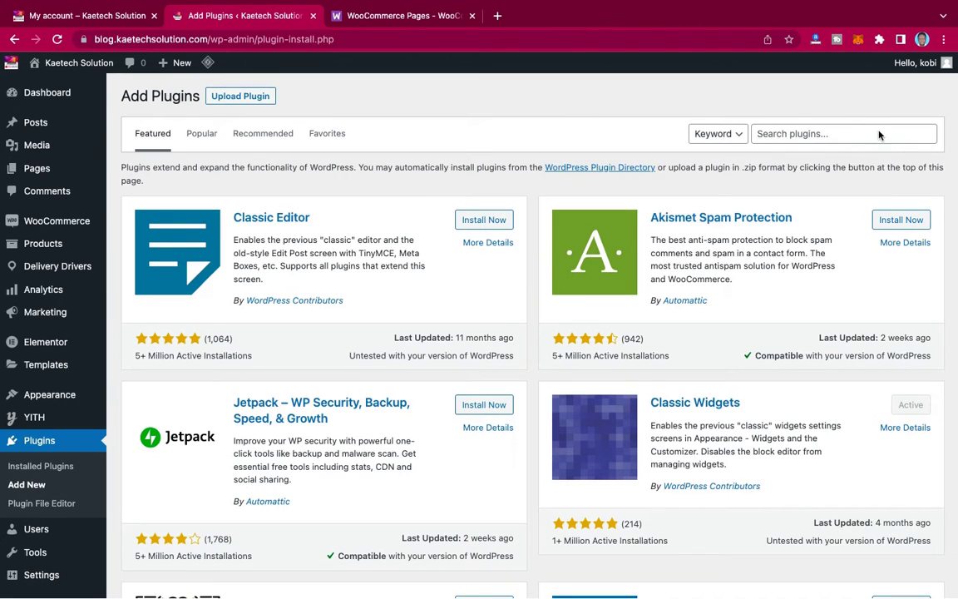
left_click(832, 133)
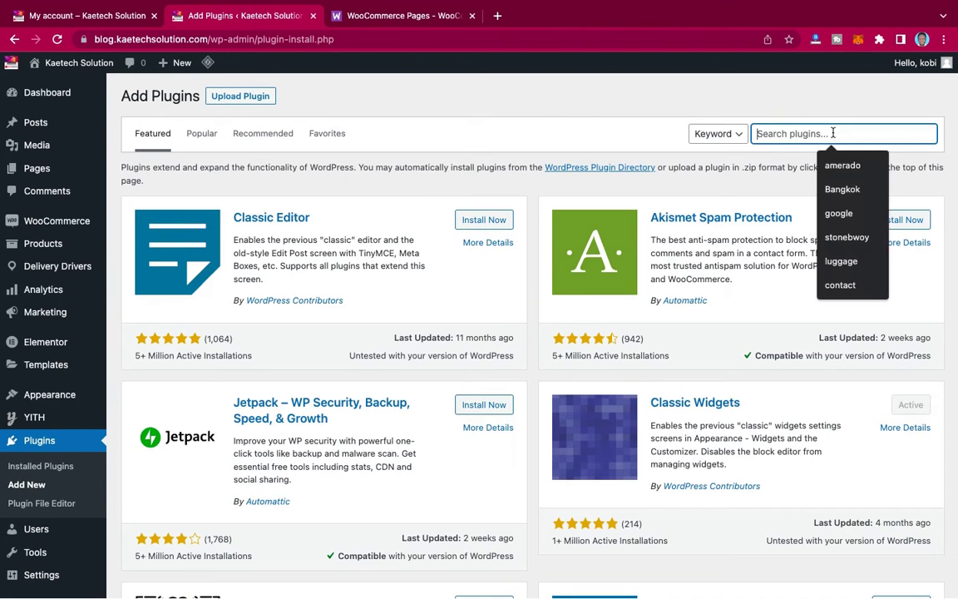
type("element")
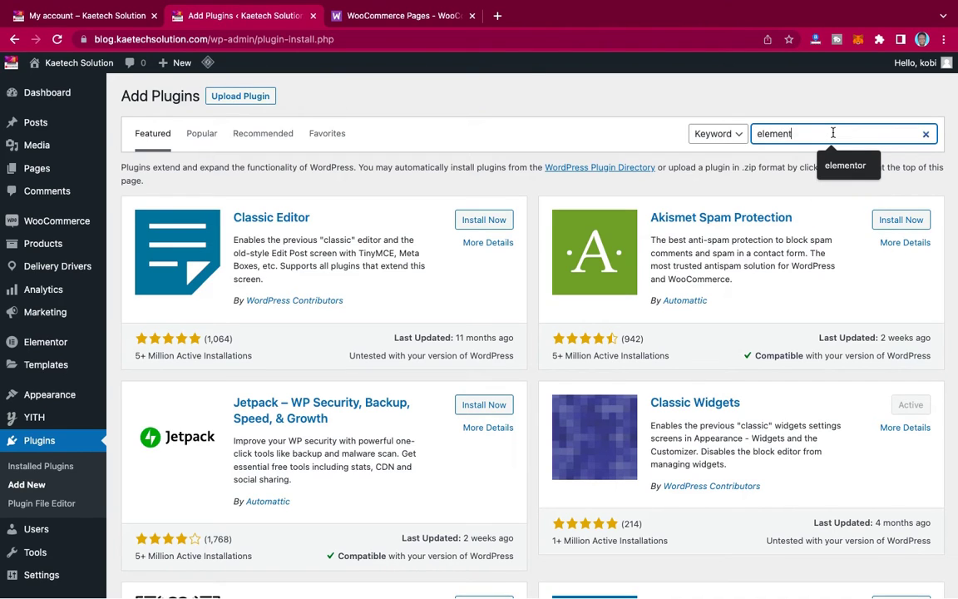
type("or")
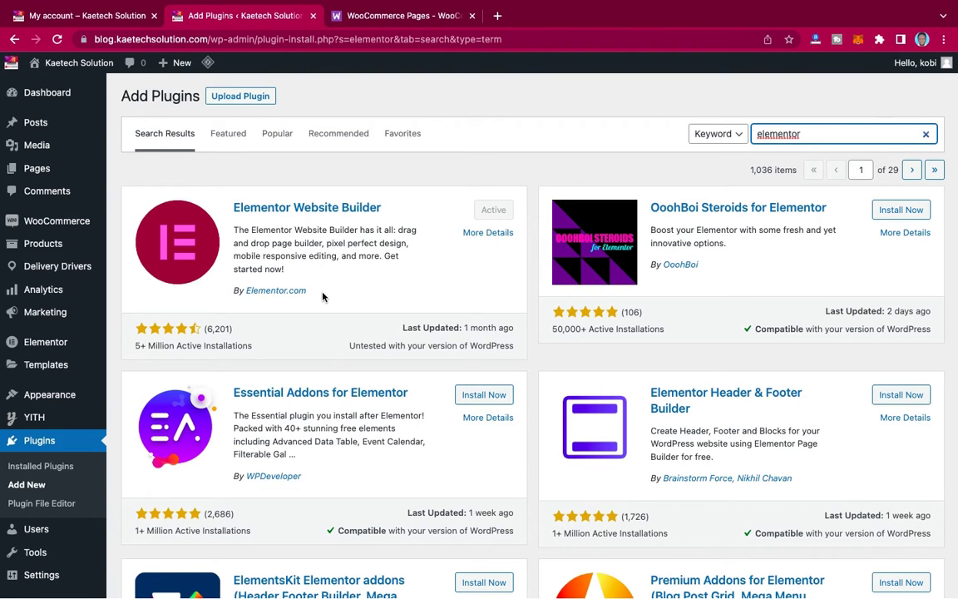
scroll(323, 374, "down", 2)
scroll(324, 378, "up", 1)
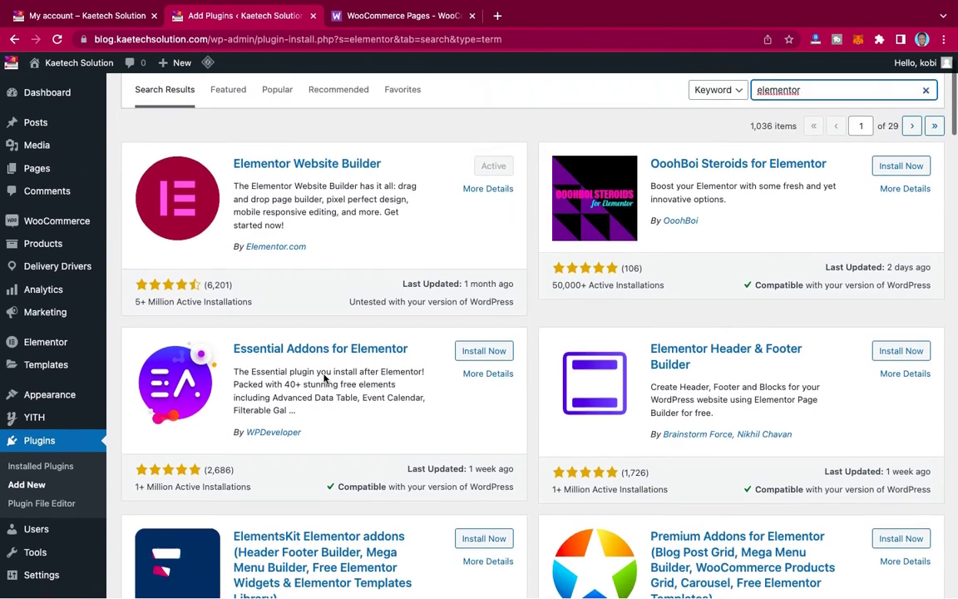
scroll(324, 378, "down", 1)
scroll(325, 379, "up", 2)
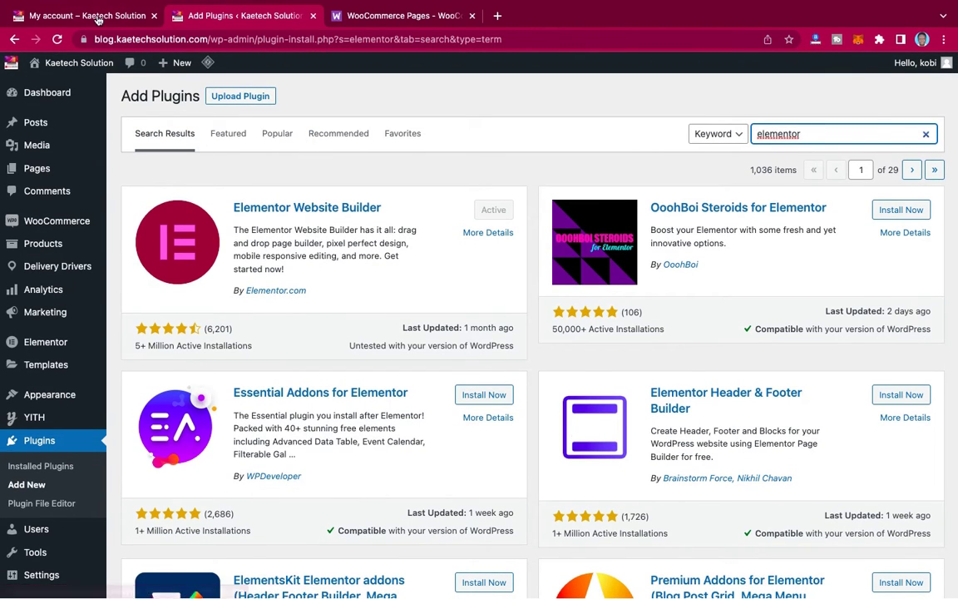
Step: Return to the My account page and open it for editing with Elementor
left_click(98, 18)
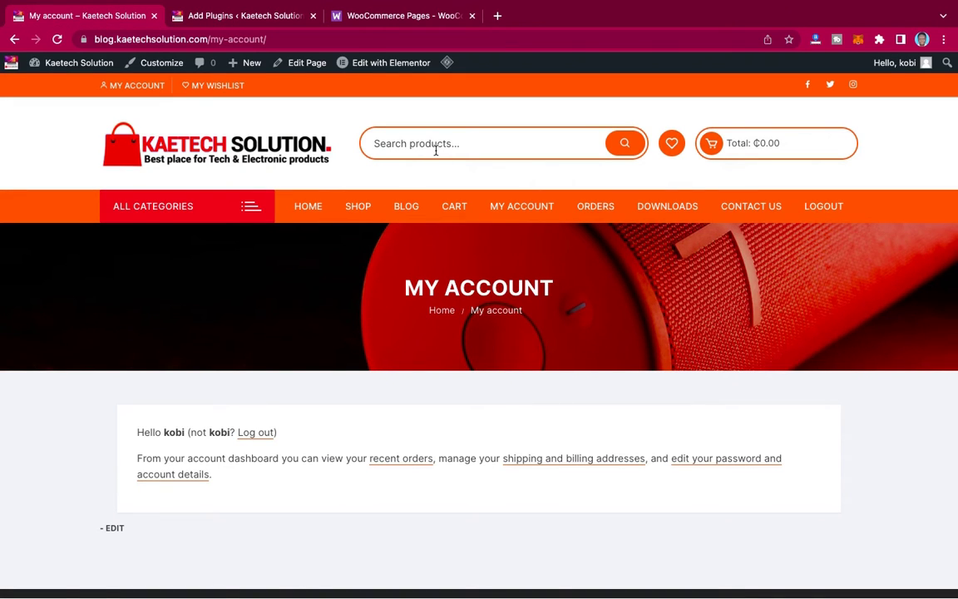
mouse_move(379, 65)
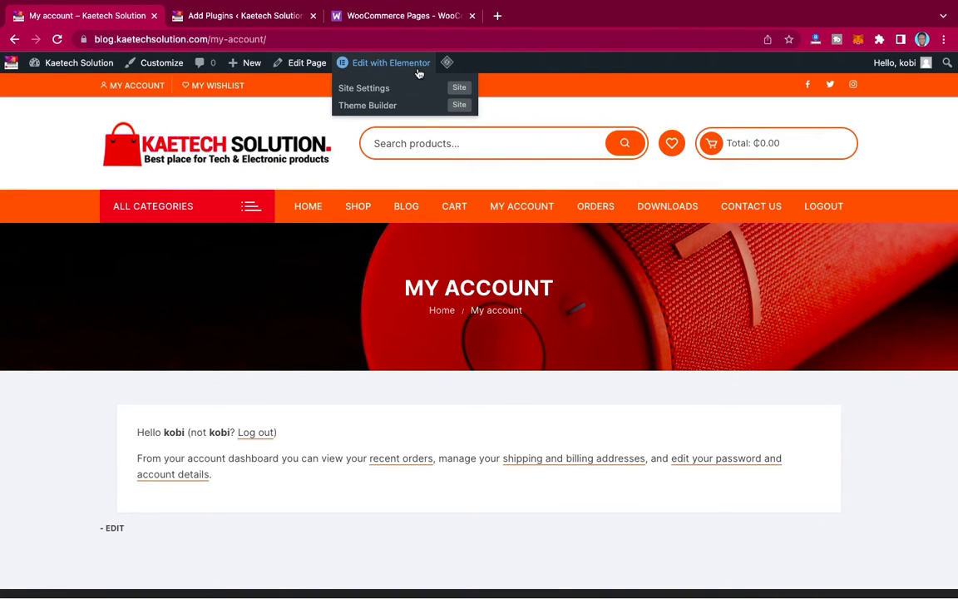
left_click(298, 64)
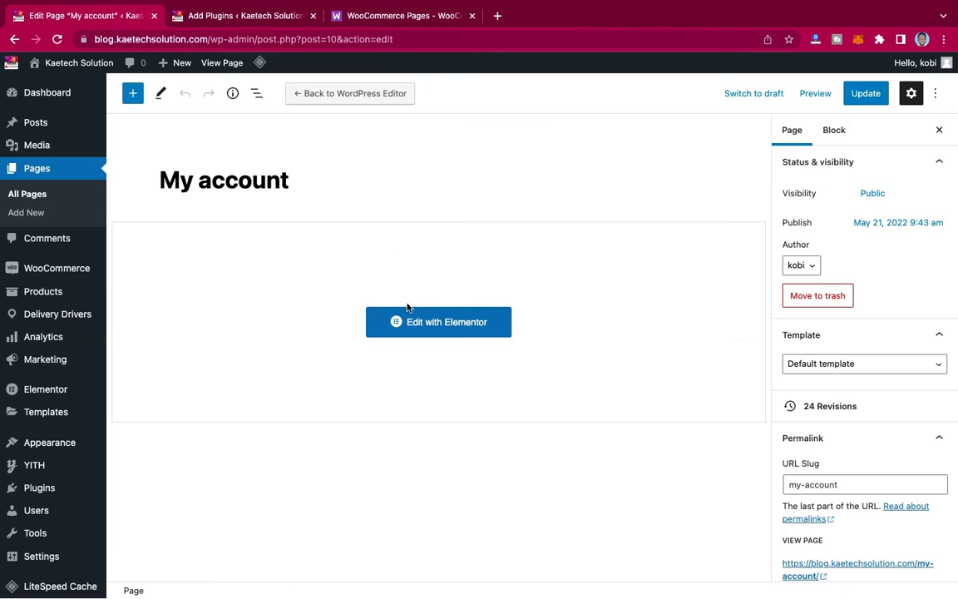
left_click(437, 330)
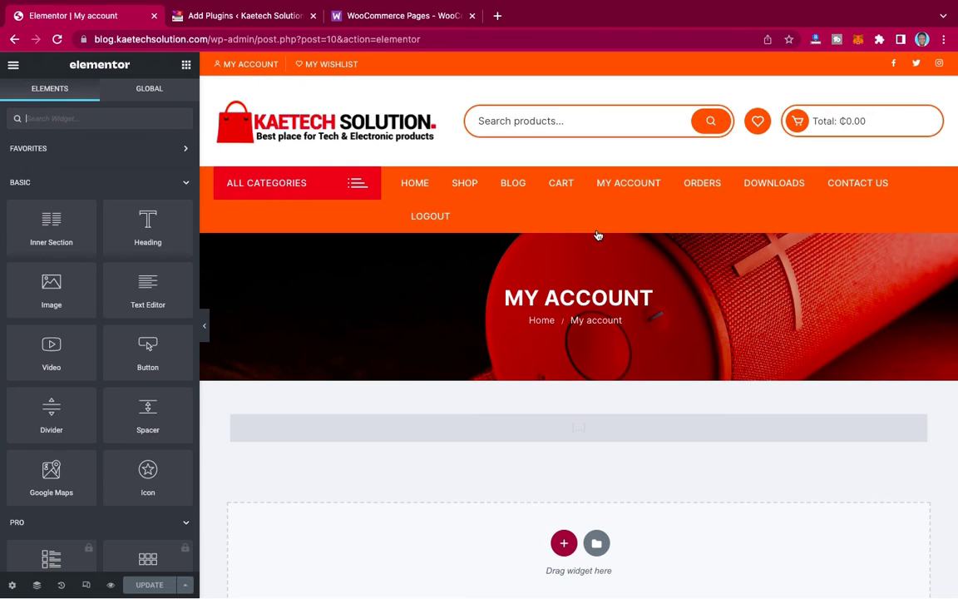
Step: Set the My account page's layout to Elementor Full Width in the page settings
scroll(532, 378, "down", 2)
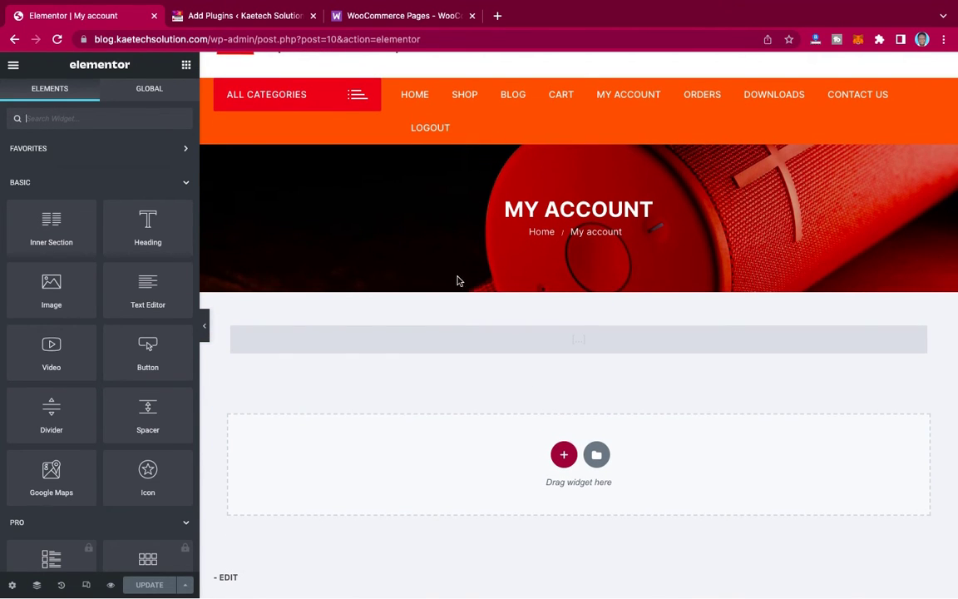
scroll(64, 392, "down", 10)
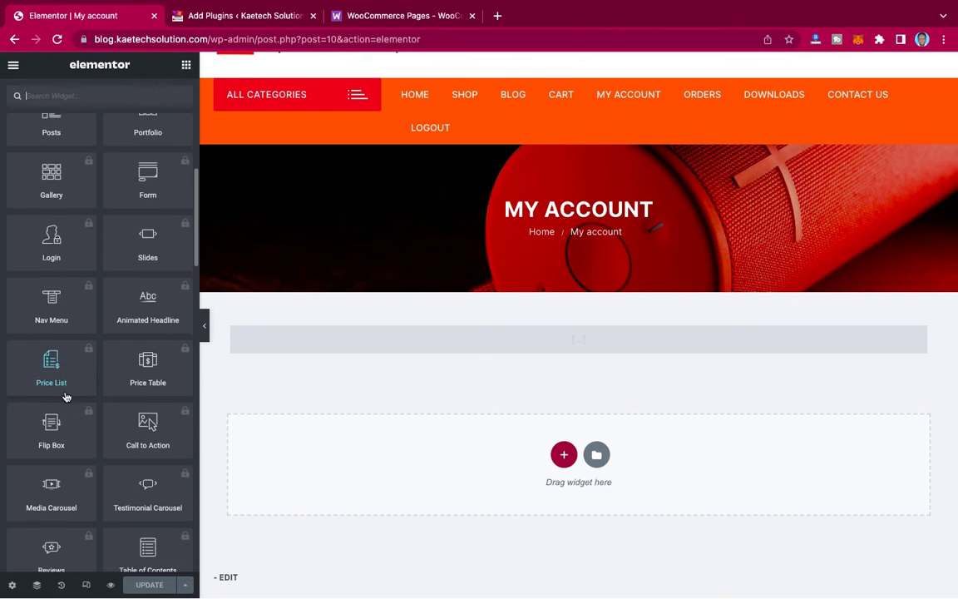
scroll(66, 396, "up", 10)
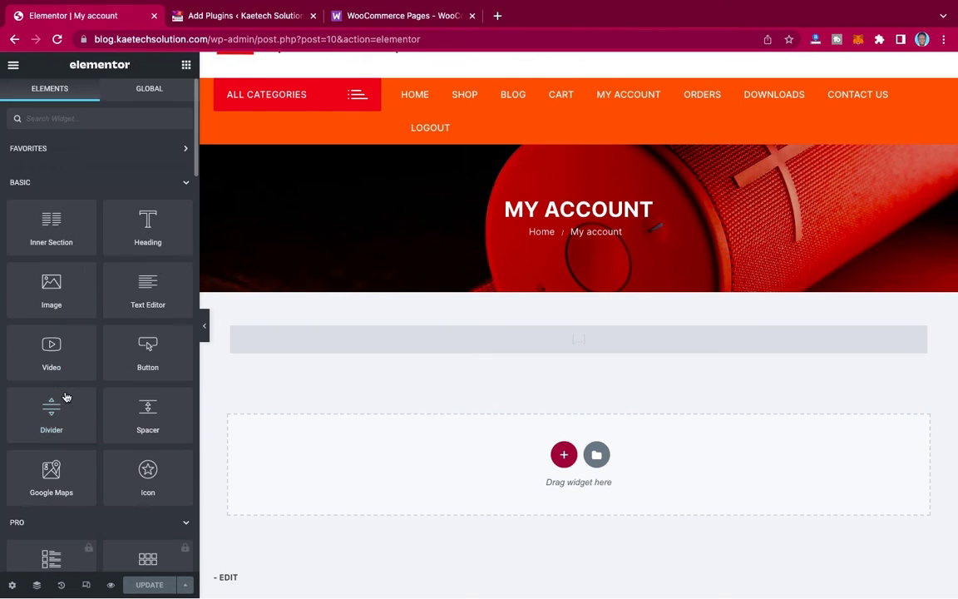
left_click(11, 585)
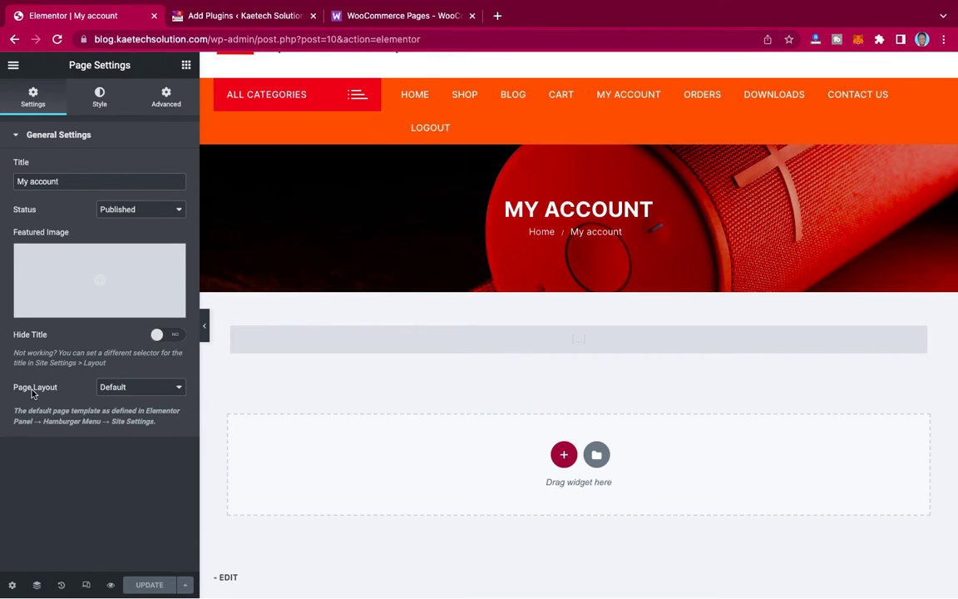
left_click(142, 389)
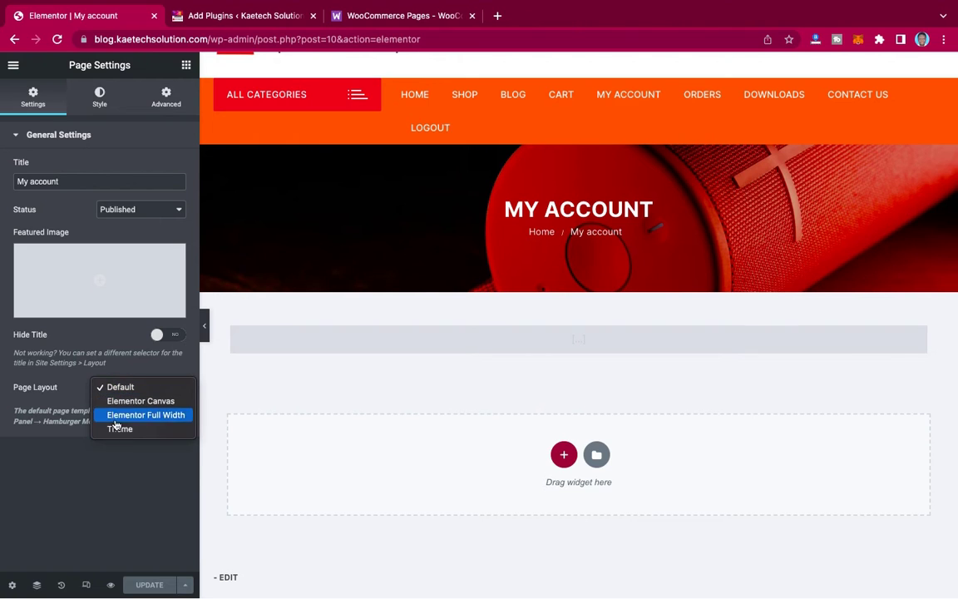
left_click(146, 414)
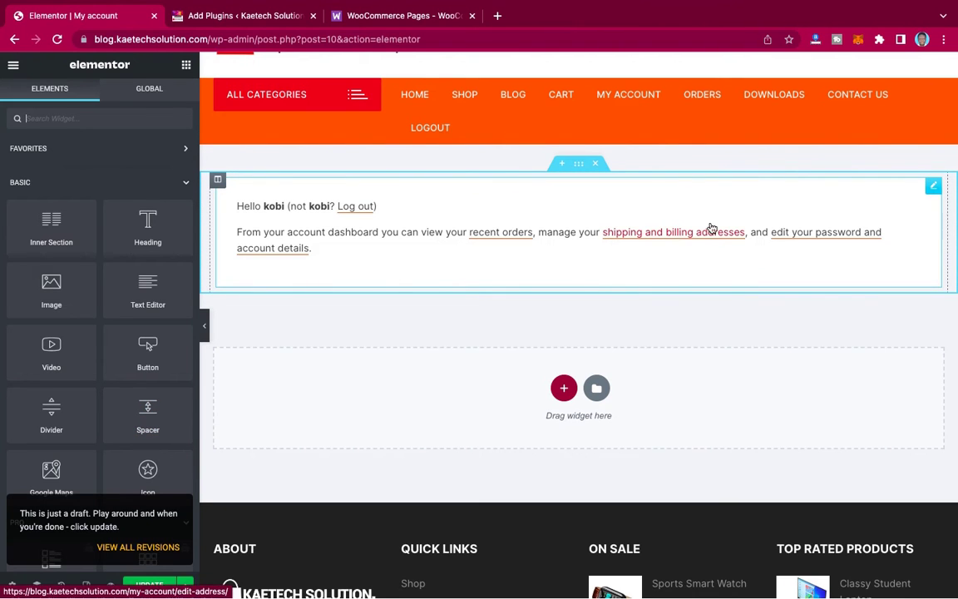
Step: Add a new single-column section above the account content section
left_click(561, 165)
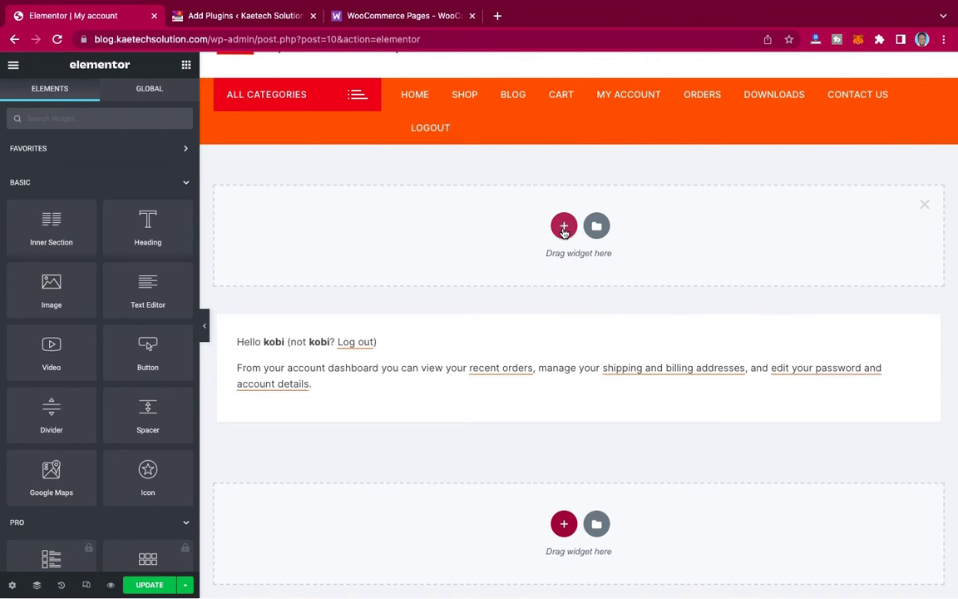
left_click(564, 227)
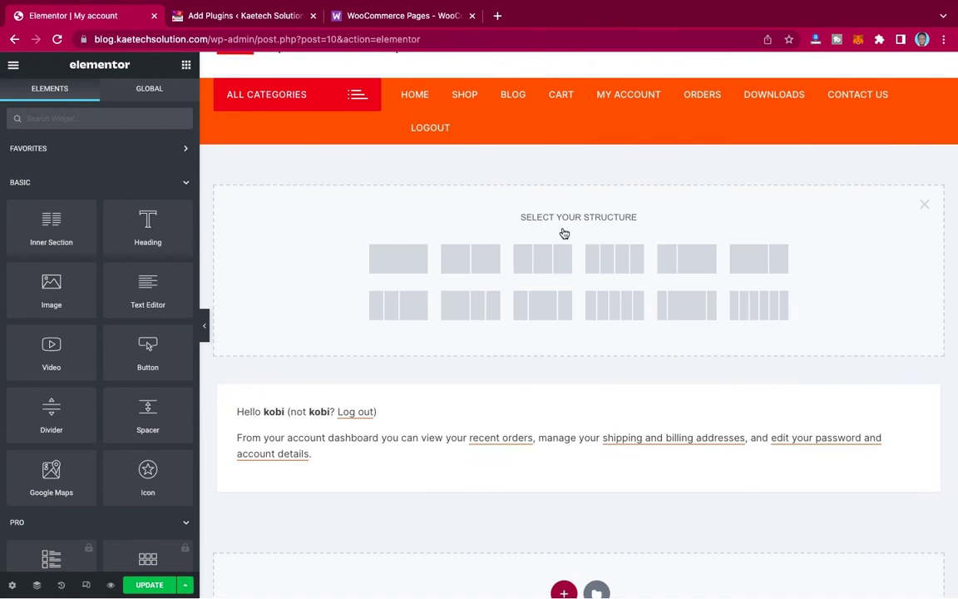
left_click(397, 263)
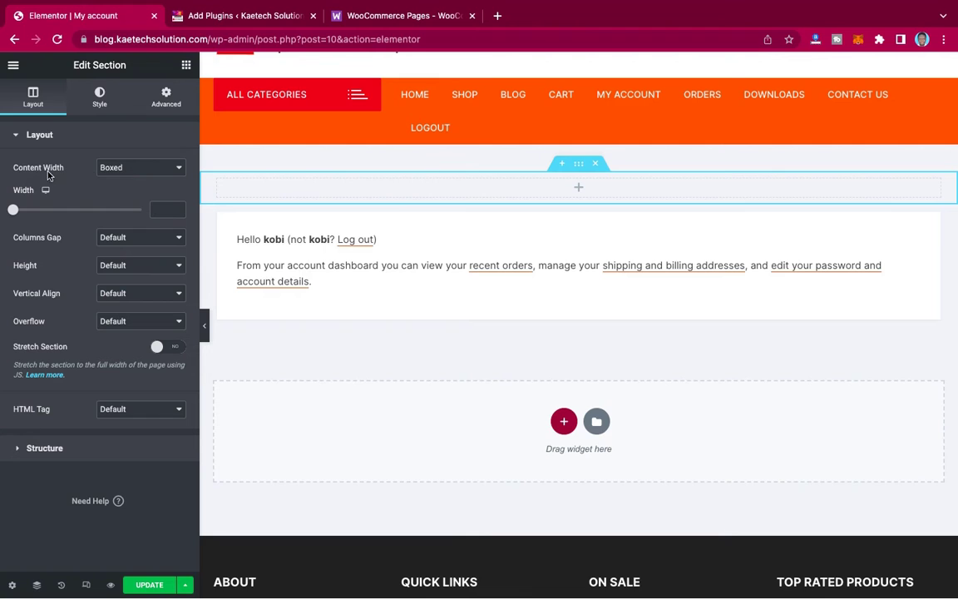
Step: Set the new section's content width to Full Width, columns gap to No Gap and height to Min Height
left_click(136, 173)
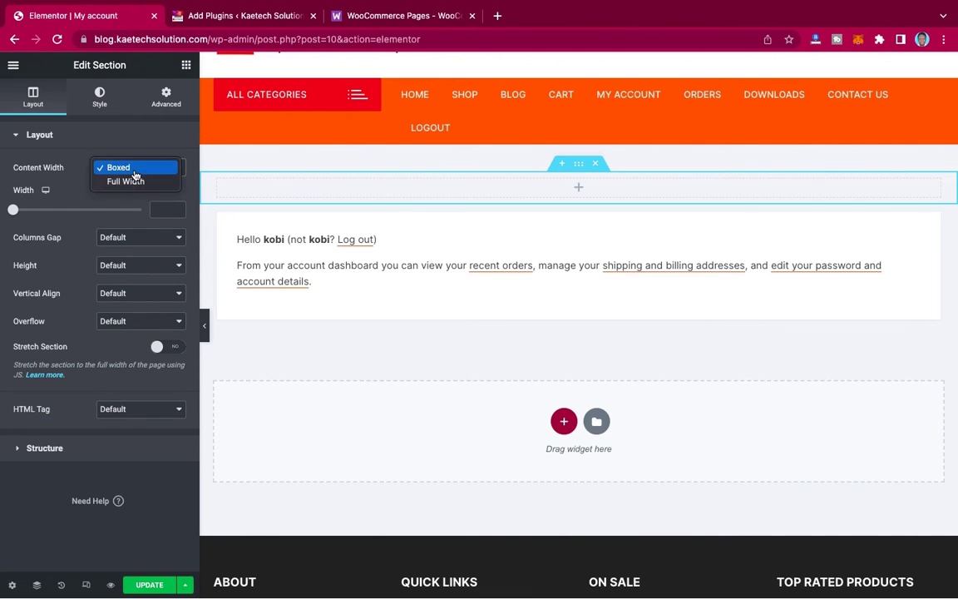
left_click(124, 181)
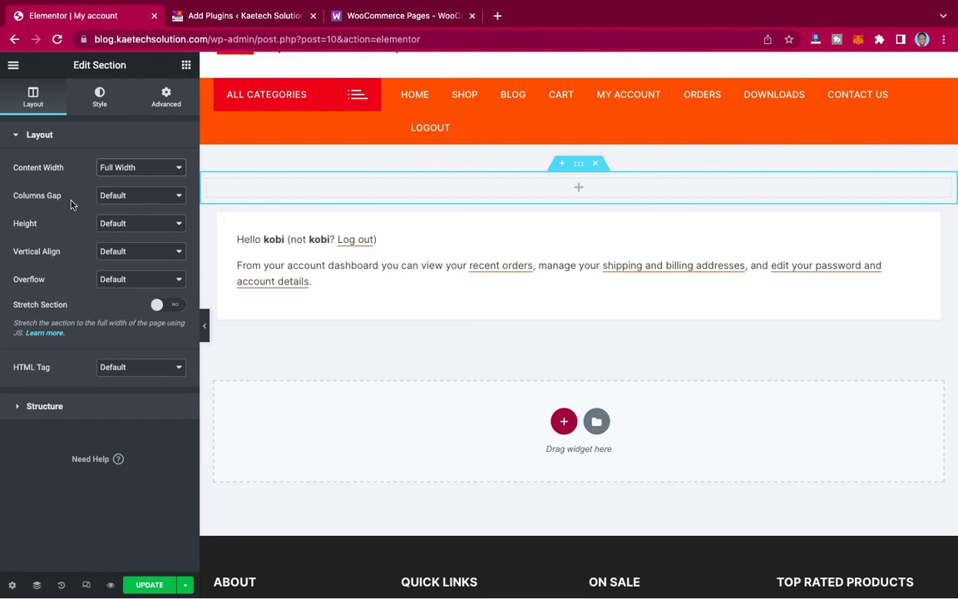
left_click(142, 204)
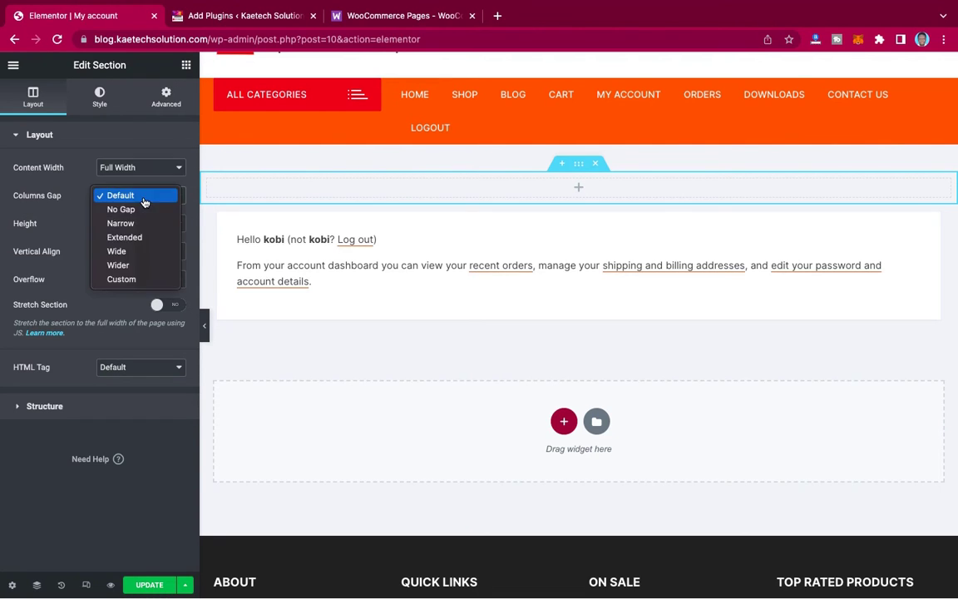
left_click(140, 209)
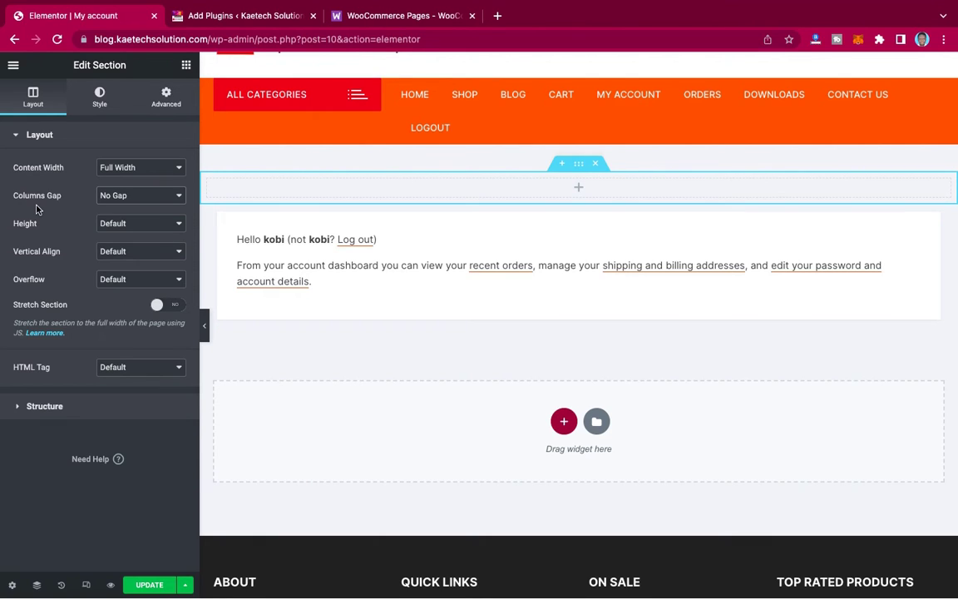
left_click(143, 228)
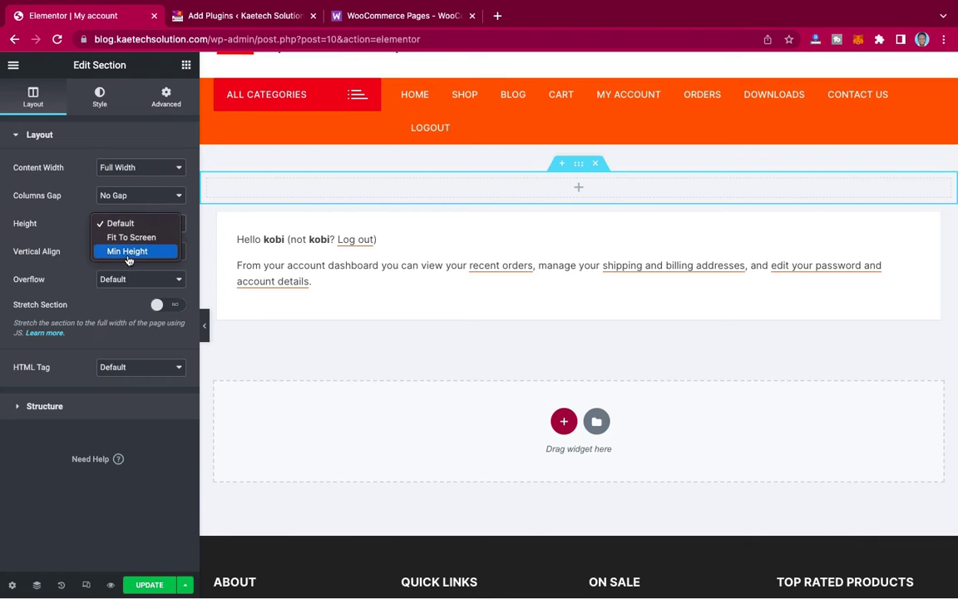
left_click(129, 251)
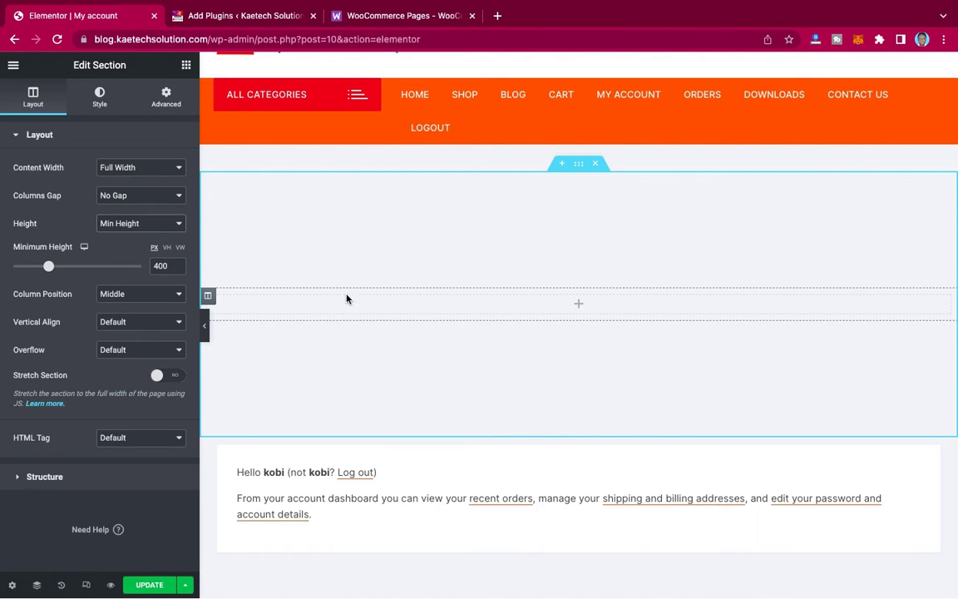
Step: Give the section a Classic background using the red speaker image from the media library
left_click(102, 98)
left_click(122, 198)
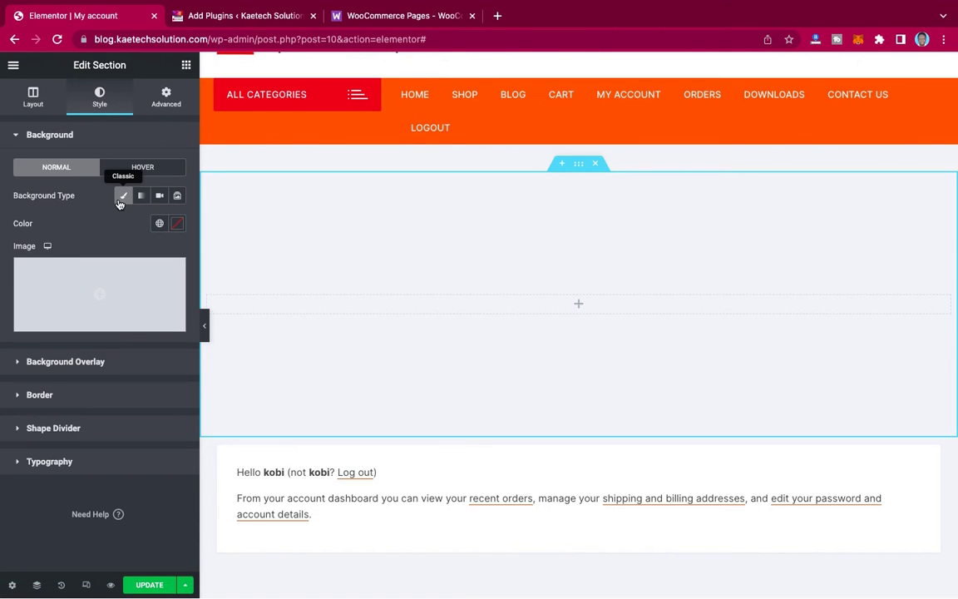
left_click(131, 296)
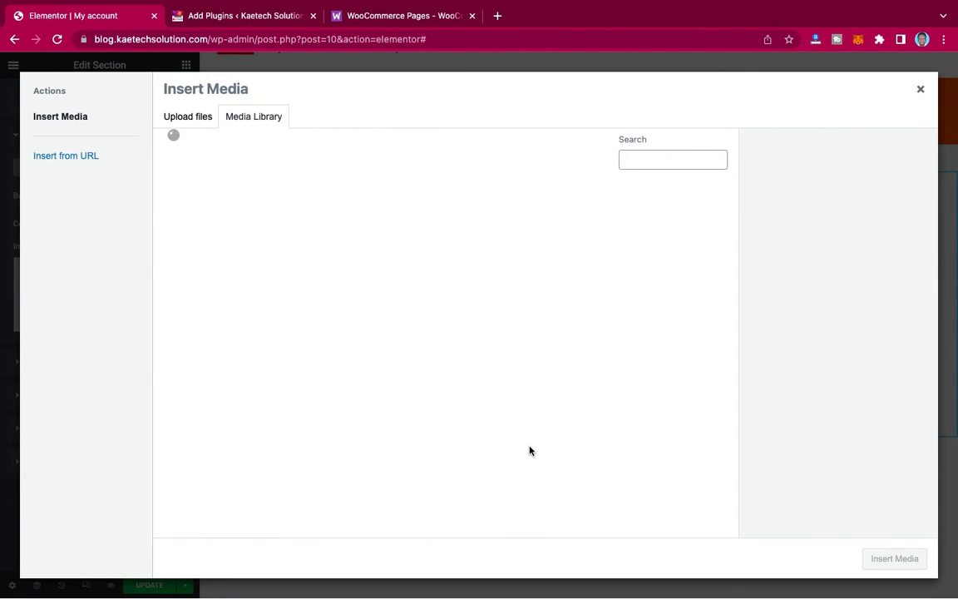
scroll(529, 451, "down", 15)
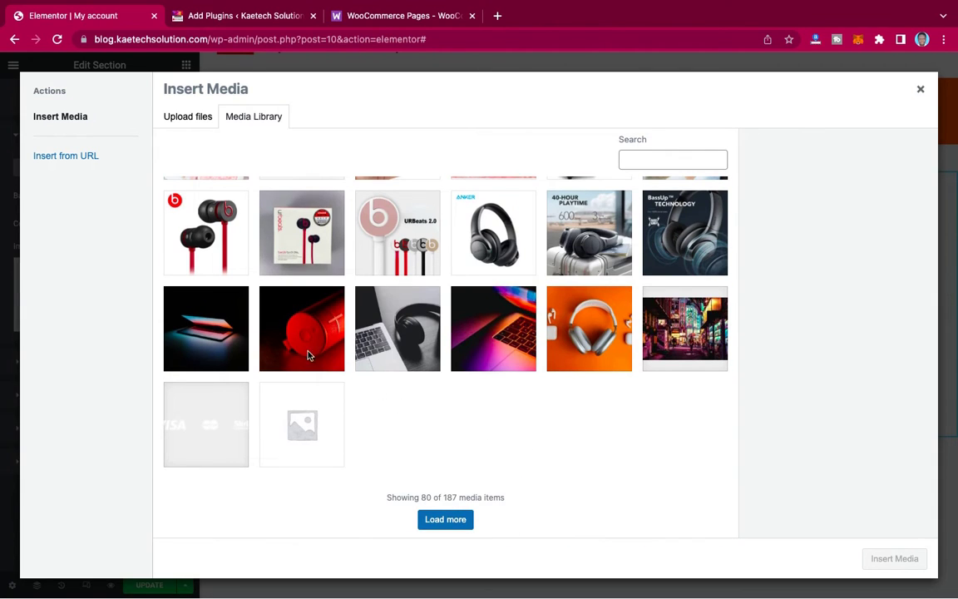
left_click(279, 316)
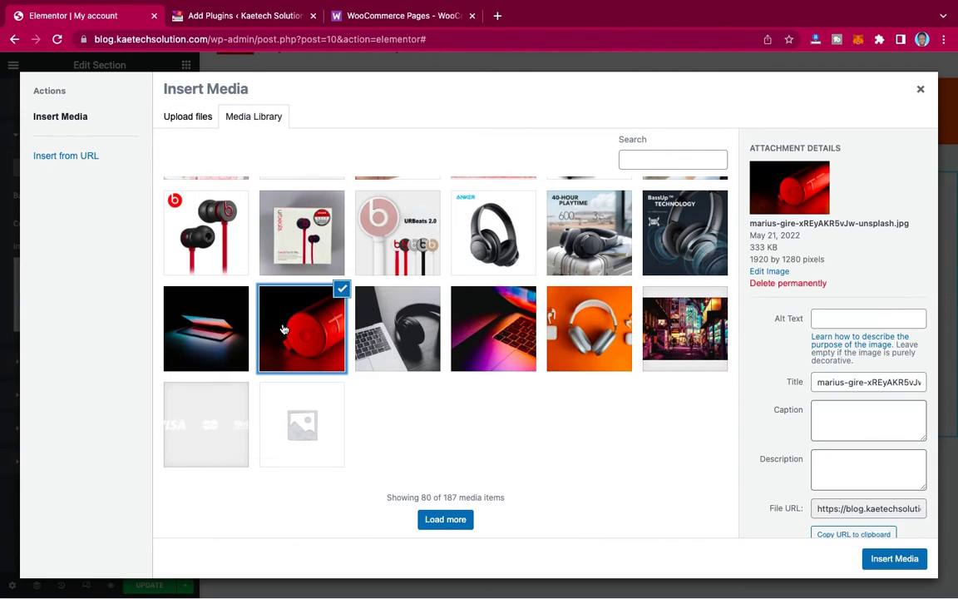
left_click(884, 560)
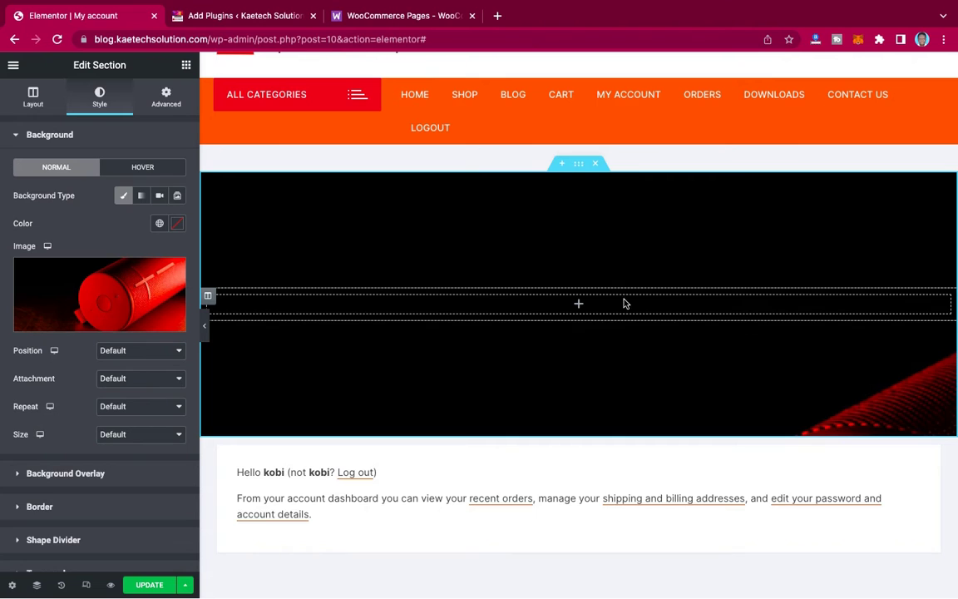
Step: Set the banner background image's position to Center Center, repeat to No-repeat and size to Cover
left_click(142, 352)
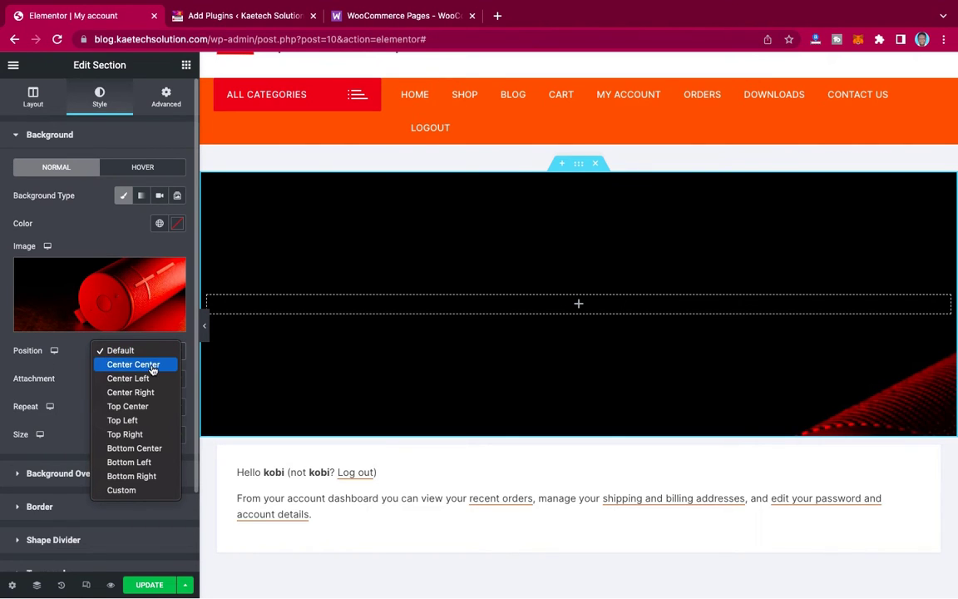
left_click(152, 368)
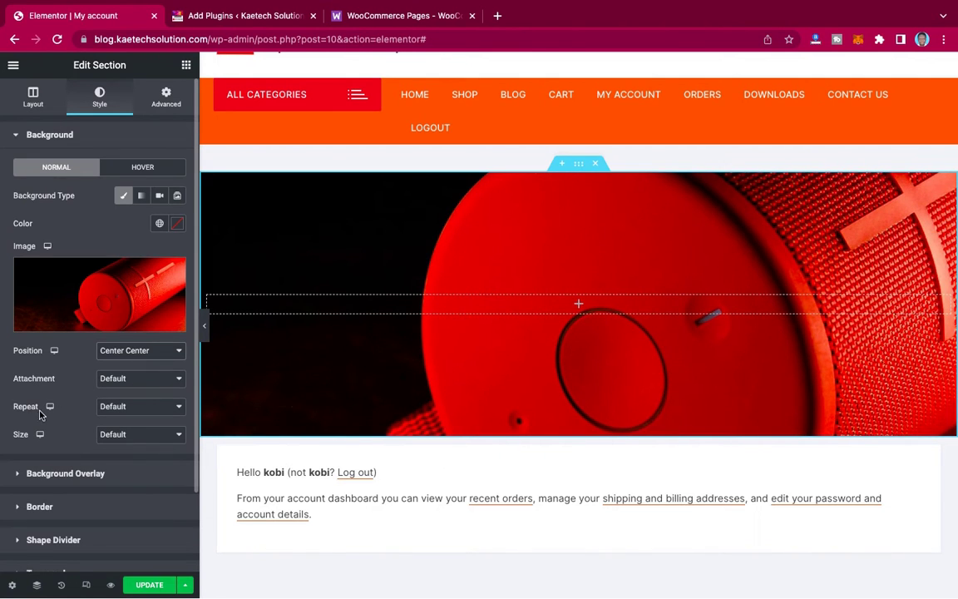
left_click(149, 405)
left_click(143, 421)
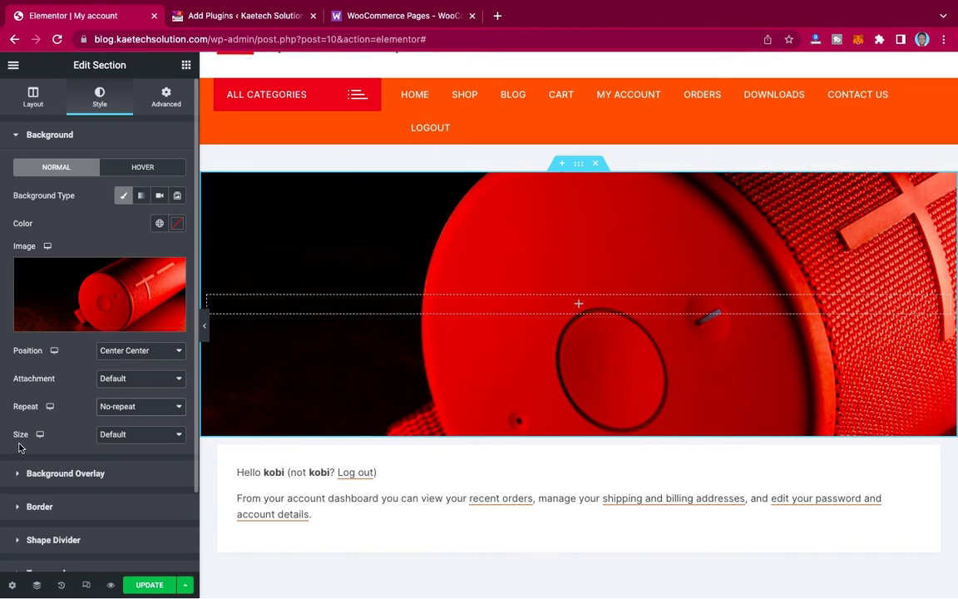
left_click(122, 436)
left_click(119, 462)
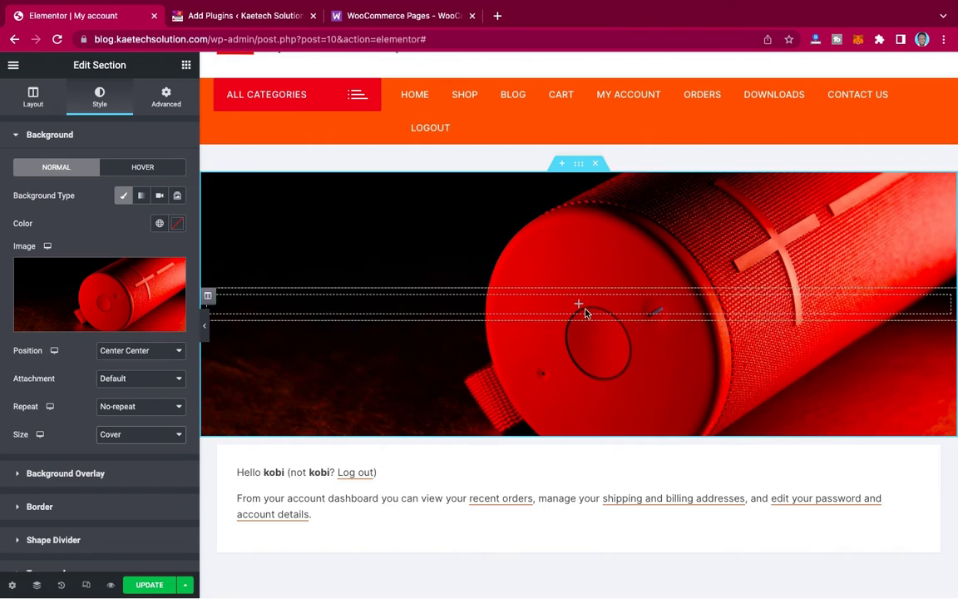
Step: Add a Heading widget to the banner section with the title "Your Account Dashboard"
left_click(186, 67)
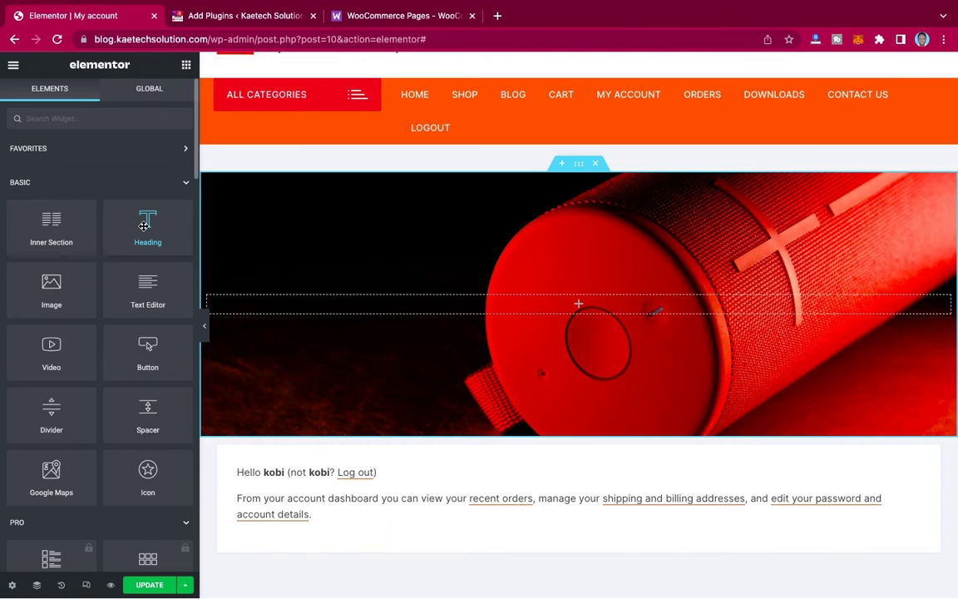
left_click_drag(144, 225, 569, 310)
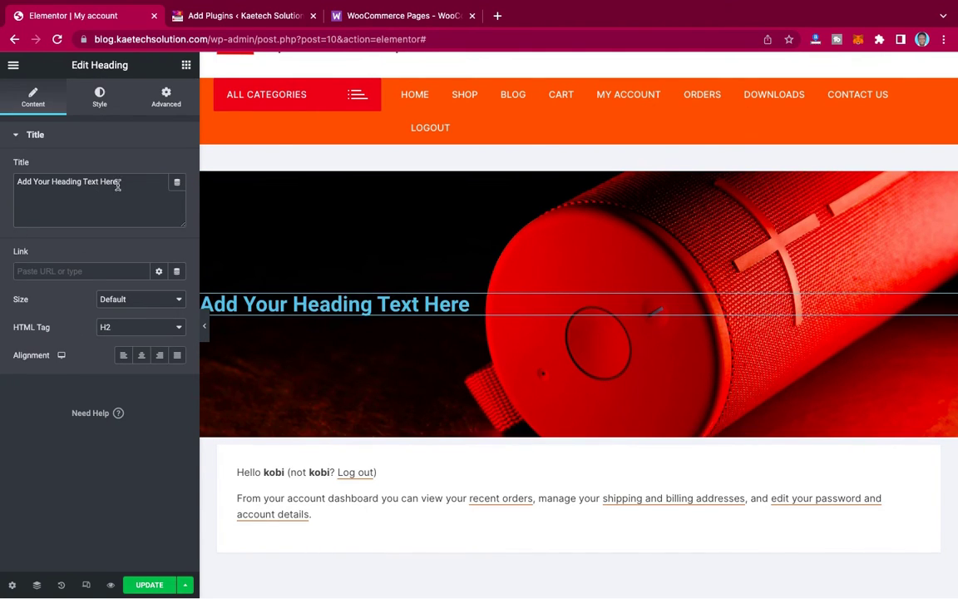
left_click_drag(122, 183, 1, 180)
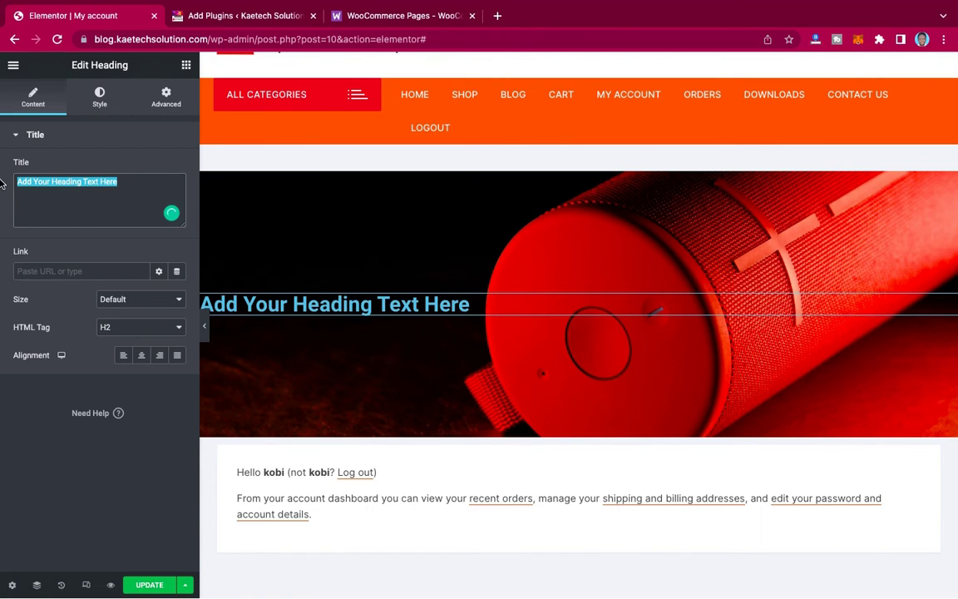
type("Your Dashboard")
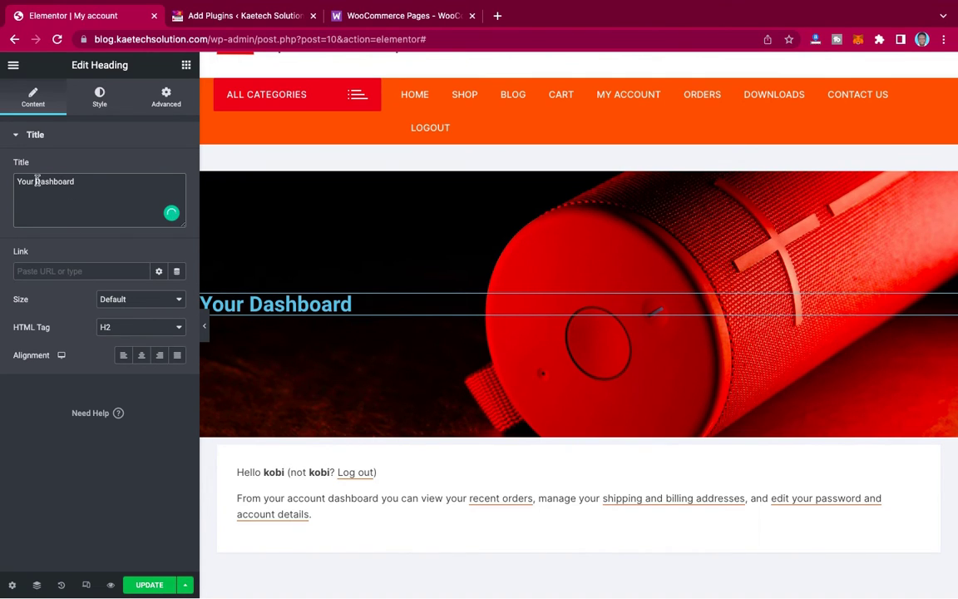
left_click(36, 181)
type("Acoun")
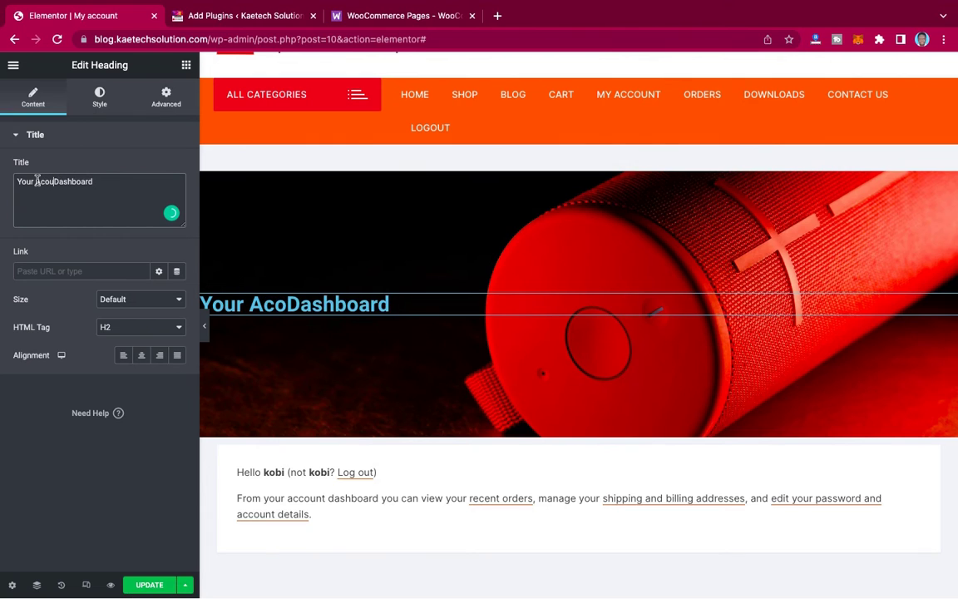
type("t")
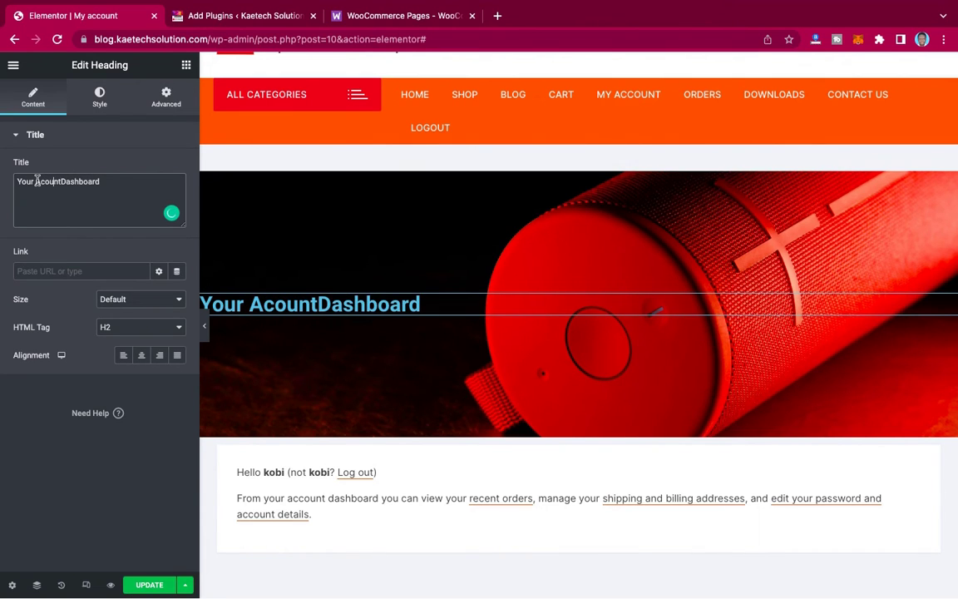
left_click(38, 180)
type("c")
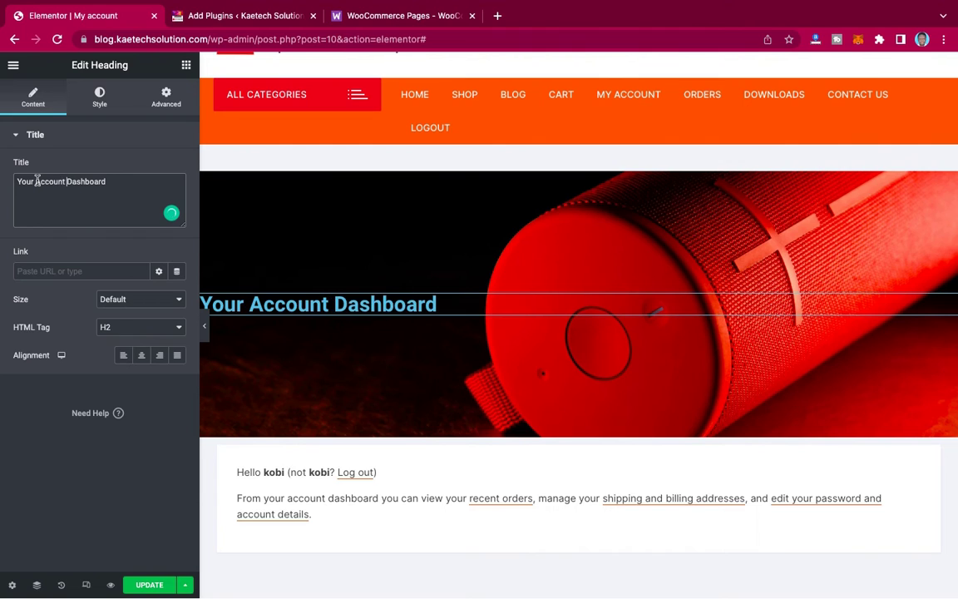
Step: Center the banner heading and set its text color to white (#FFFFFF)
left_click(141, 356)
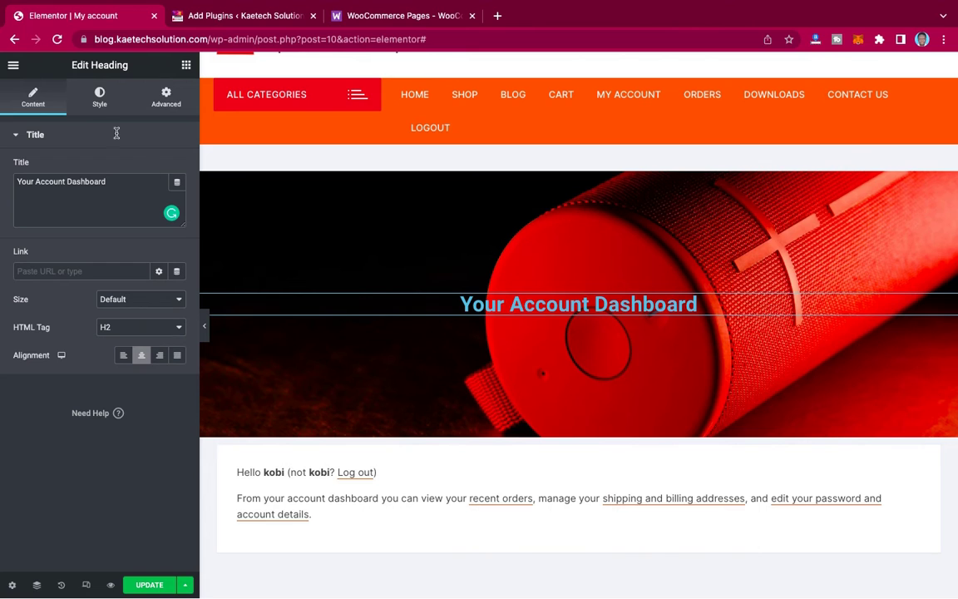
left_click(100, 97)
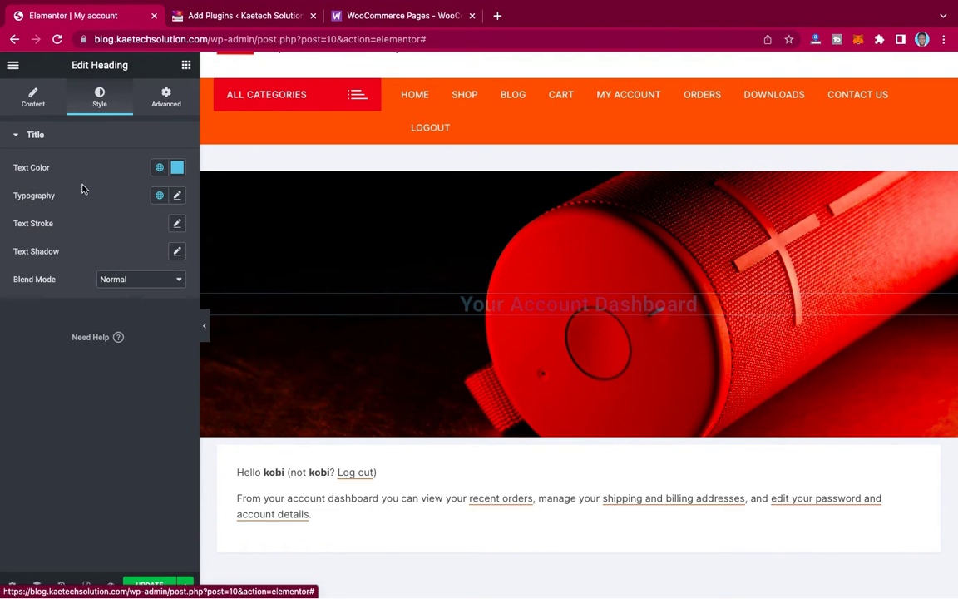
left_click(178, 168)
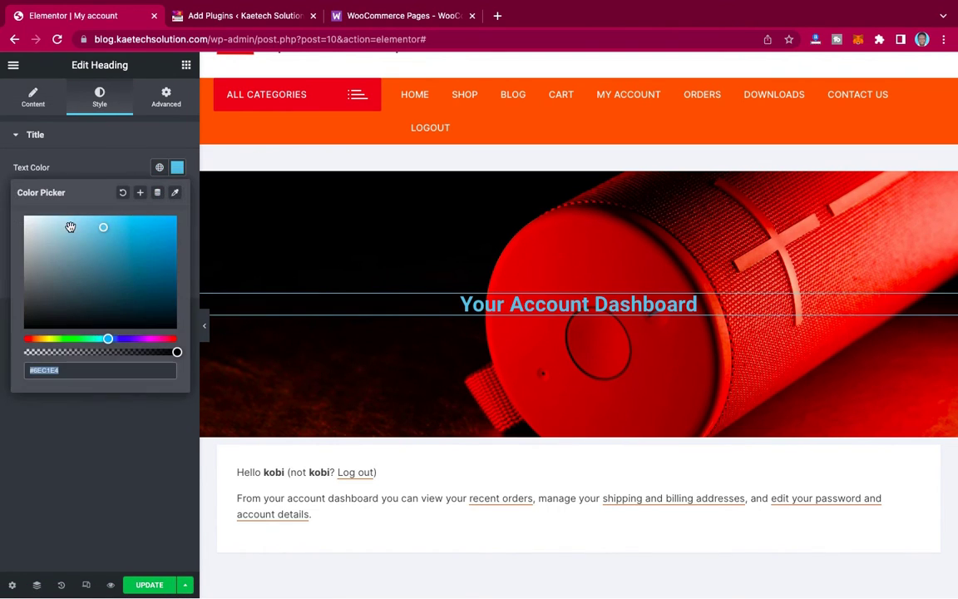
mouse_move(71, 221)
left_mouse_down()
mouse_move(34, 221)
mouse_move(2, 201)
left_mouse_up()
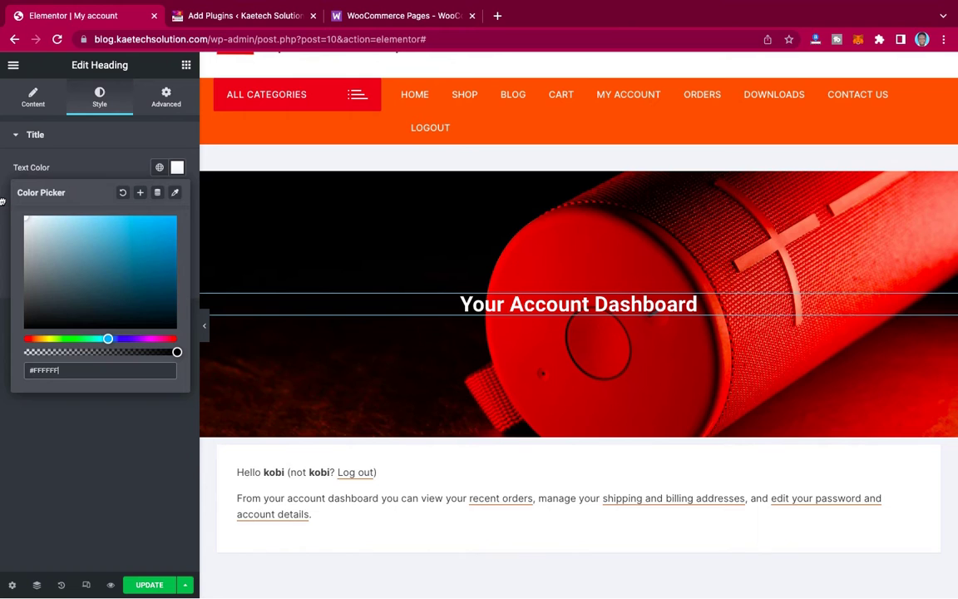
left_click(88, 146)
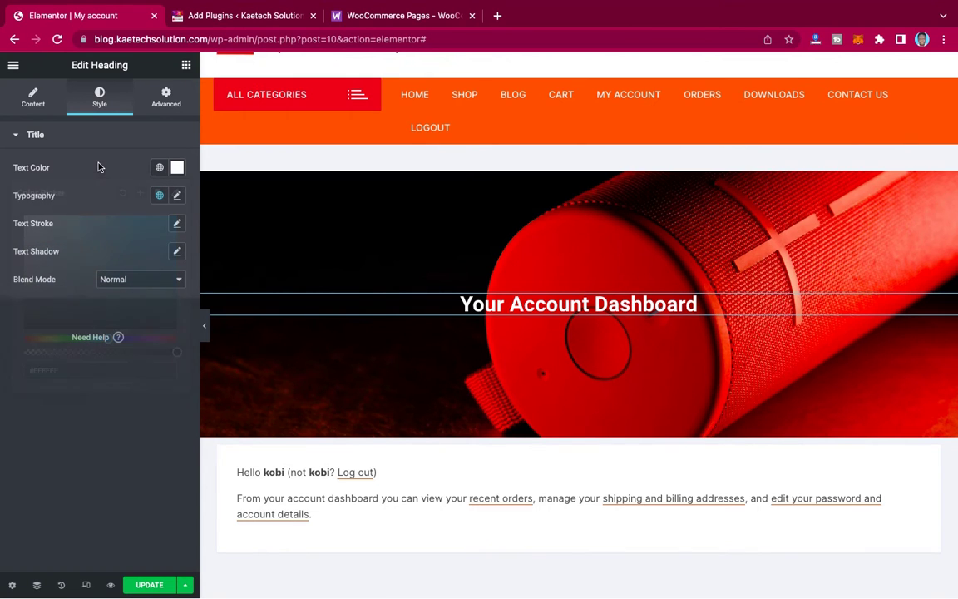
Step: Set the heading's typography to Montserrat, size 55 px and weight 700
left_click(177, 196)
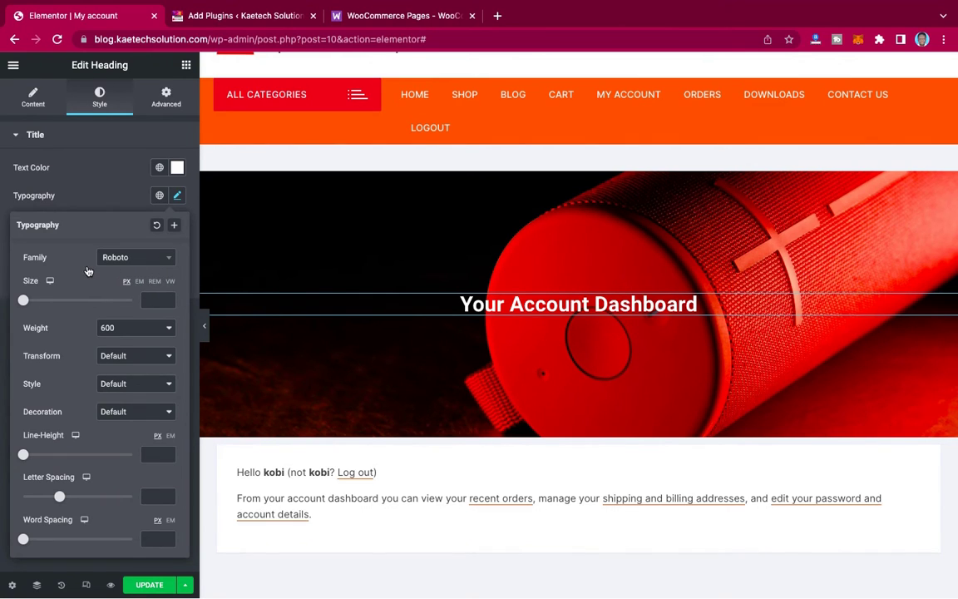
left_click(136, 257)
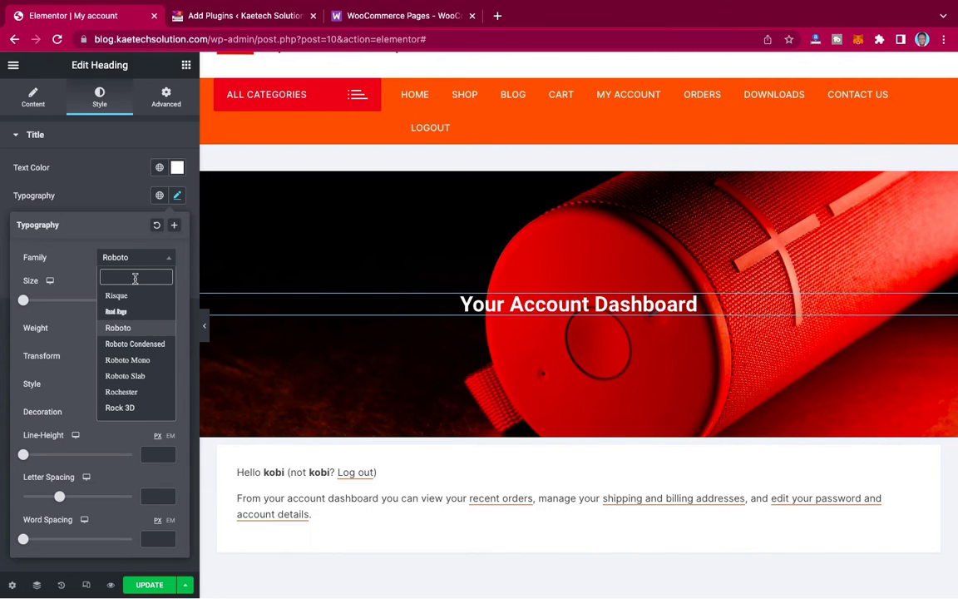
type("monts")
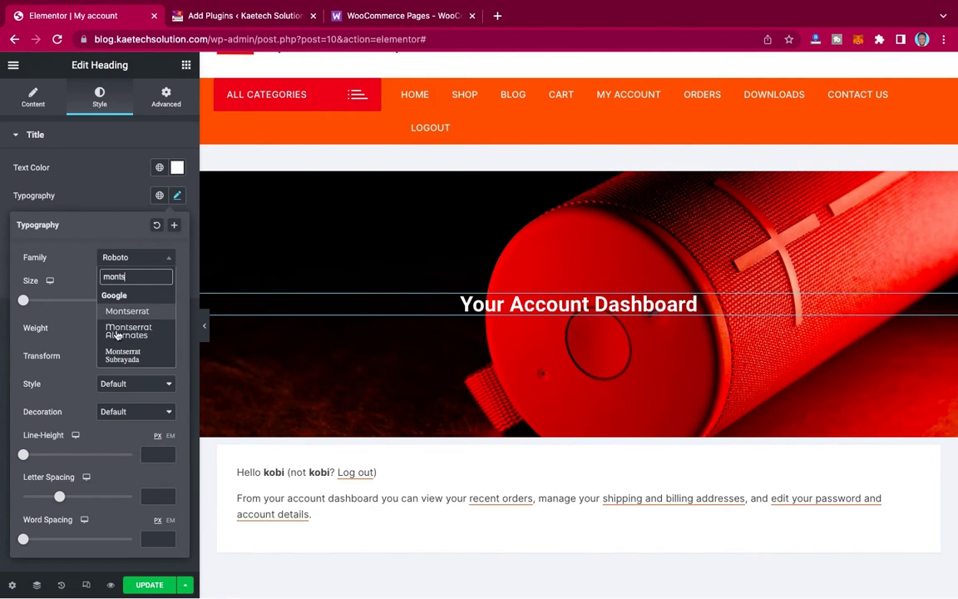
left_click(127, 311)
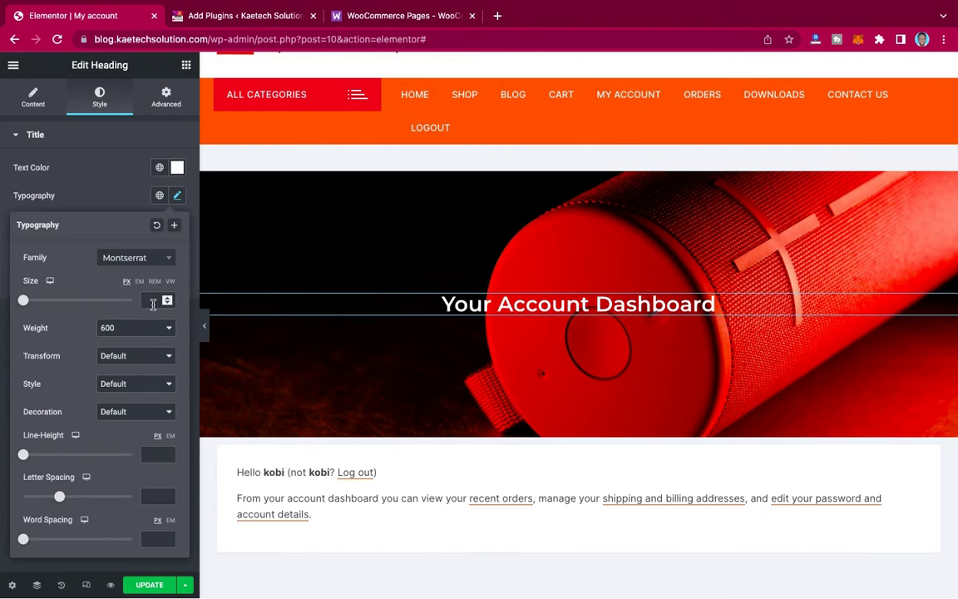
left_click(50, 304)
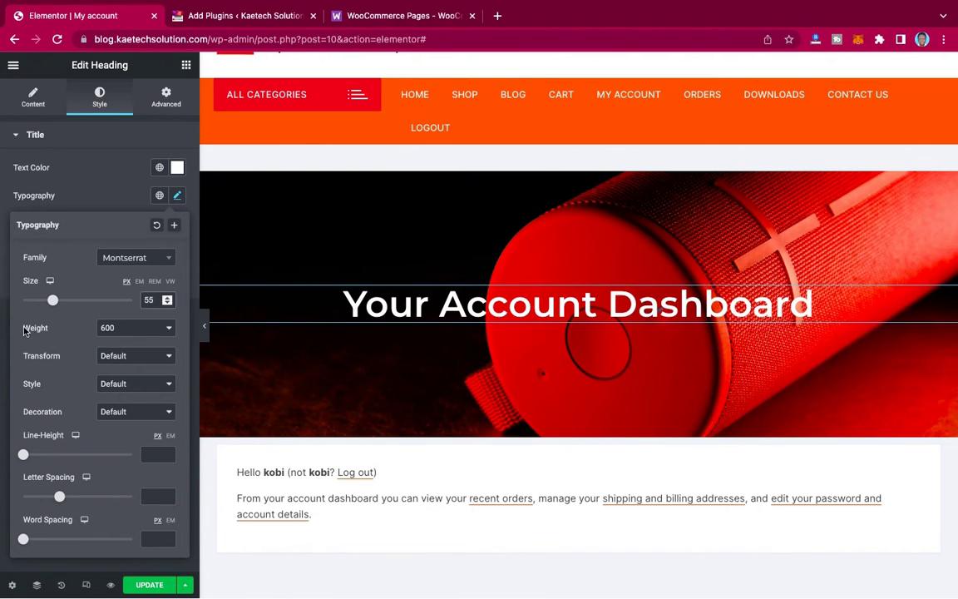
left_click(147, 336)
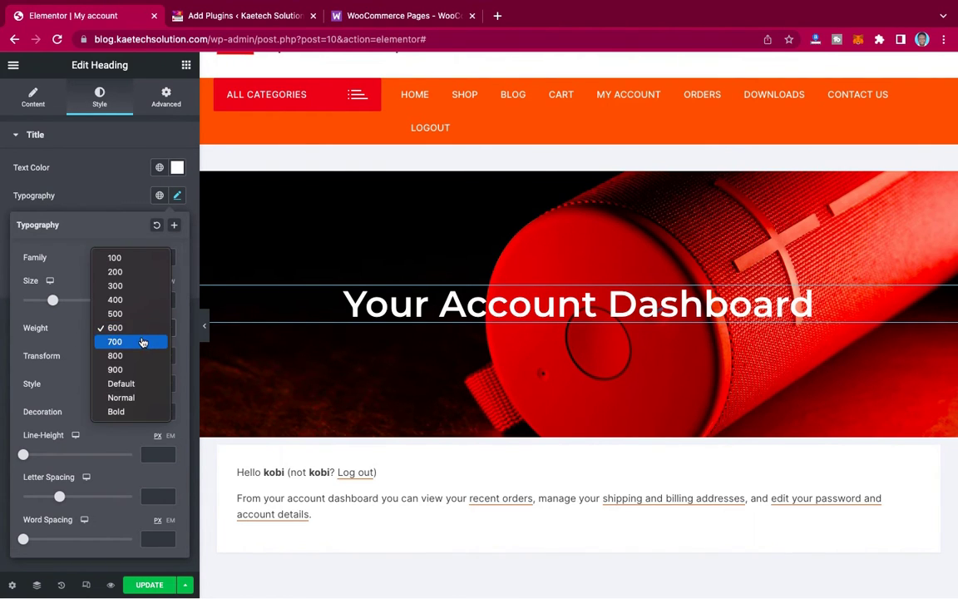
left_click(138, 339)
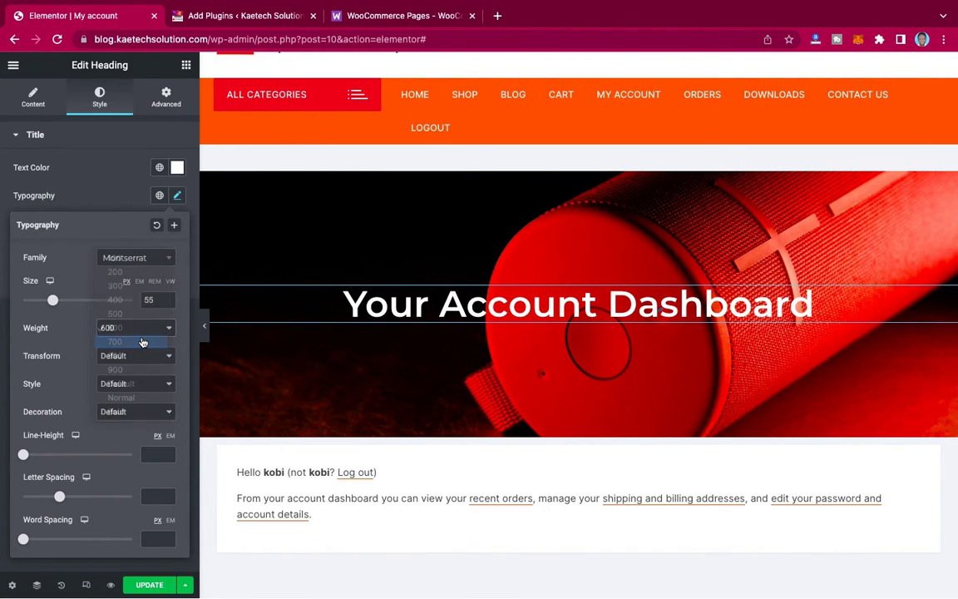
left_click(115, 208)
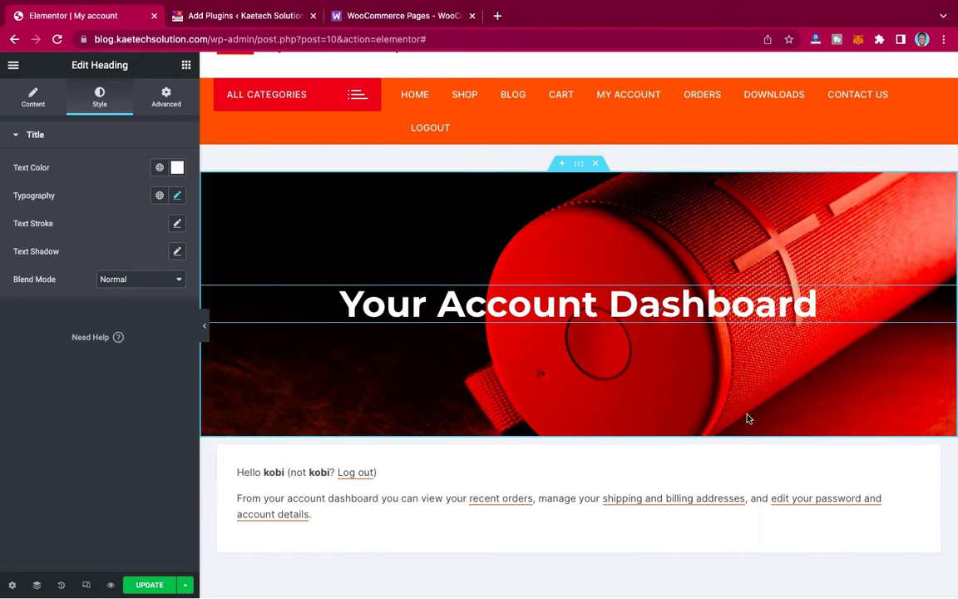
Step: Preview the page at full width without the editing panel to check the banner and its heading
scroll(655, 405, "down", 2)
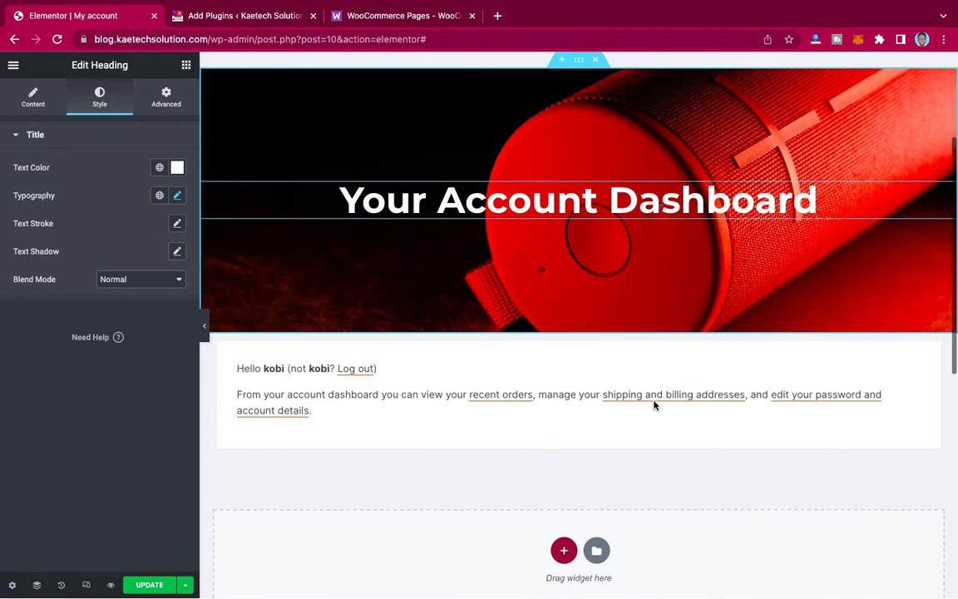
scroll(654, 405, "up", 2)
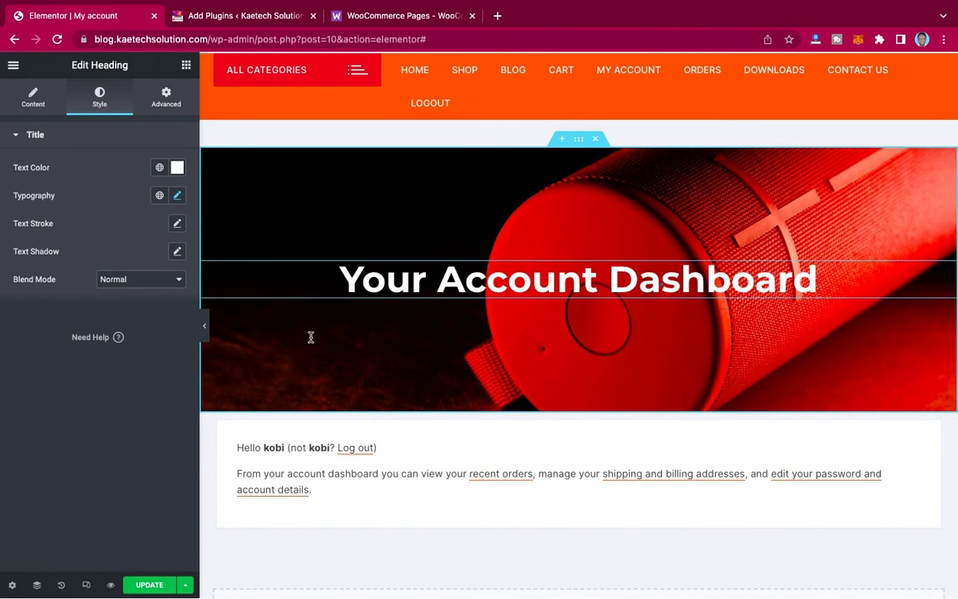
left_click(206, 336)
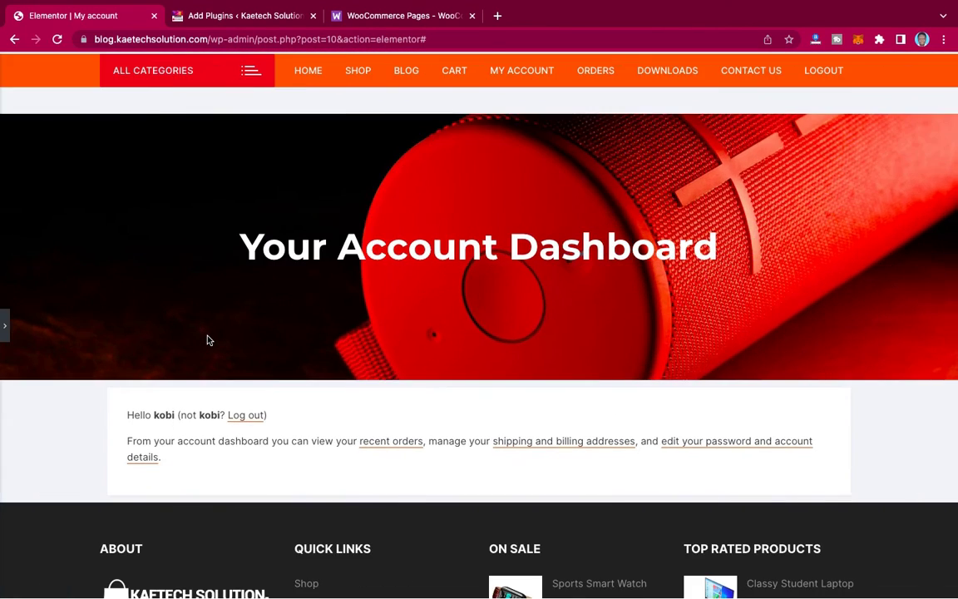
scroll(574, 274, "up", 2)
scroll(591, 275, "up", 1)
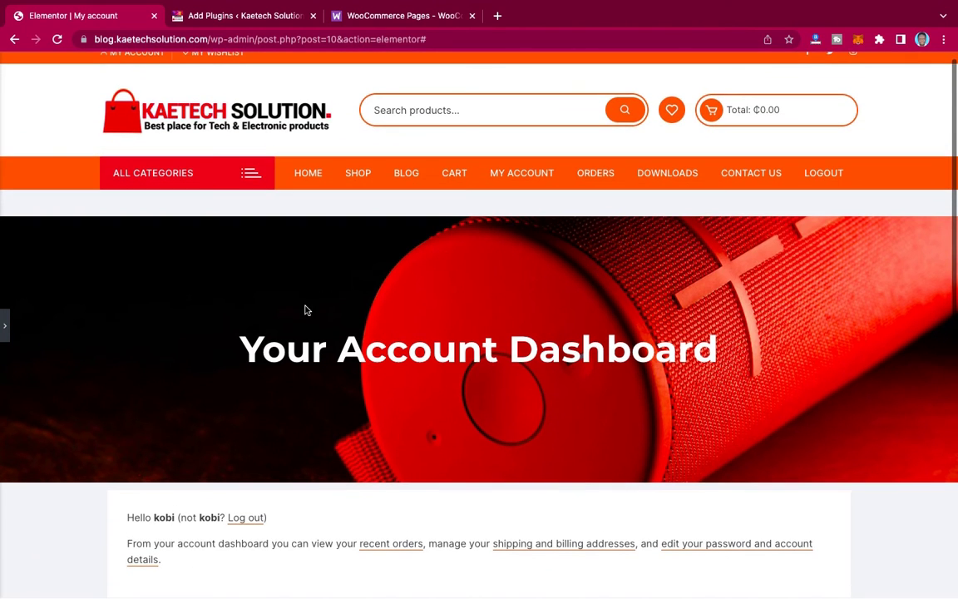
left_click(4, 331)
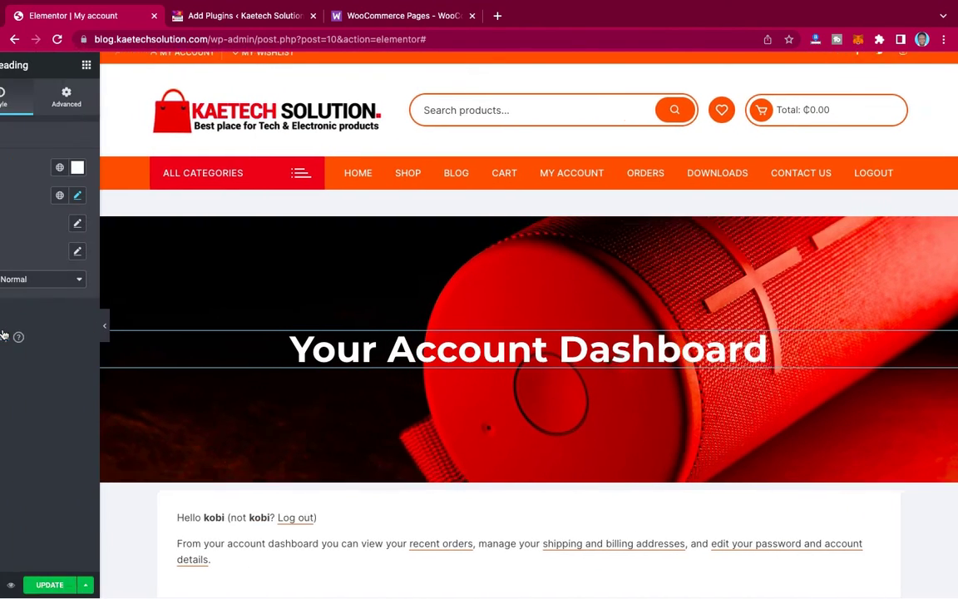
Step: Add a new section with four equal columns between the banner and the account content section
scroll(704, 383, "down", 2)
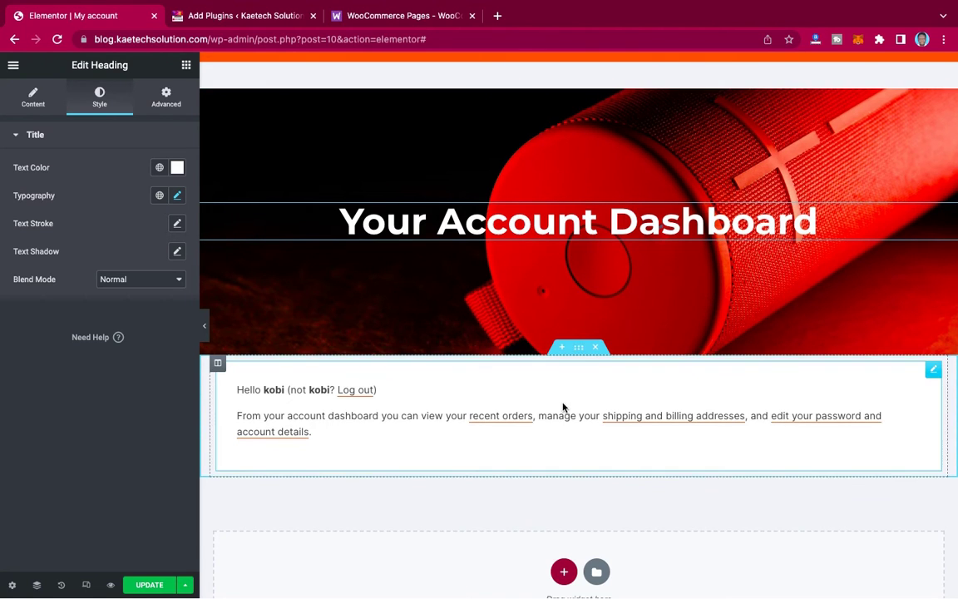
left_click(561, 349)
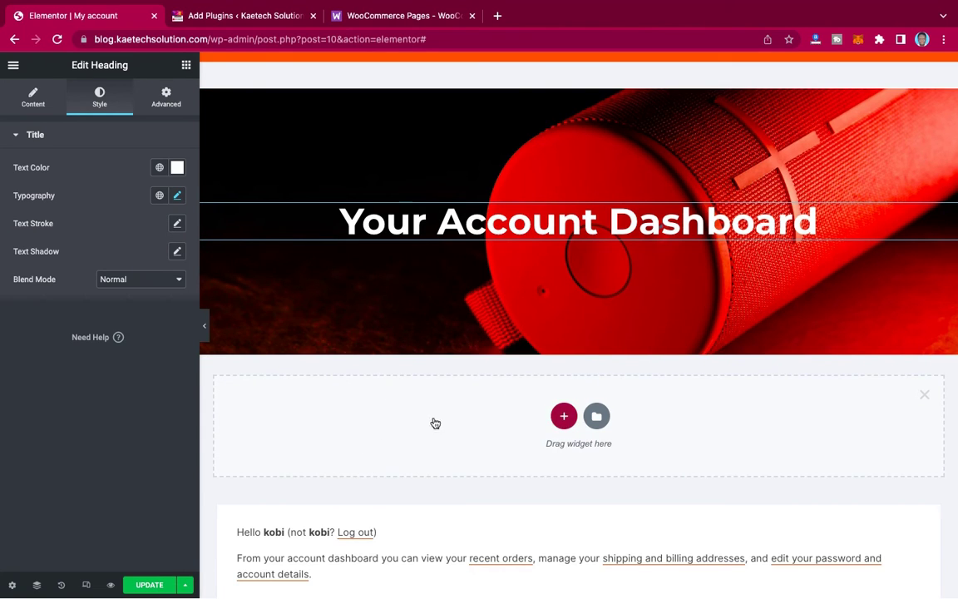
left_click(564, 417)
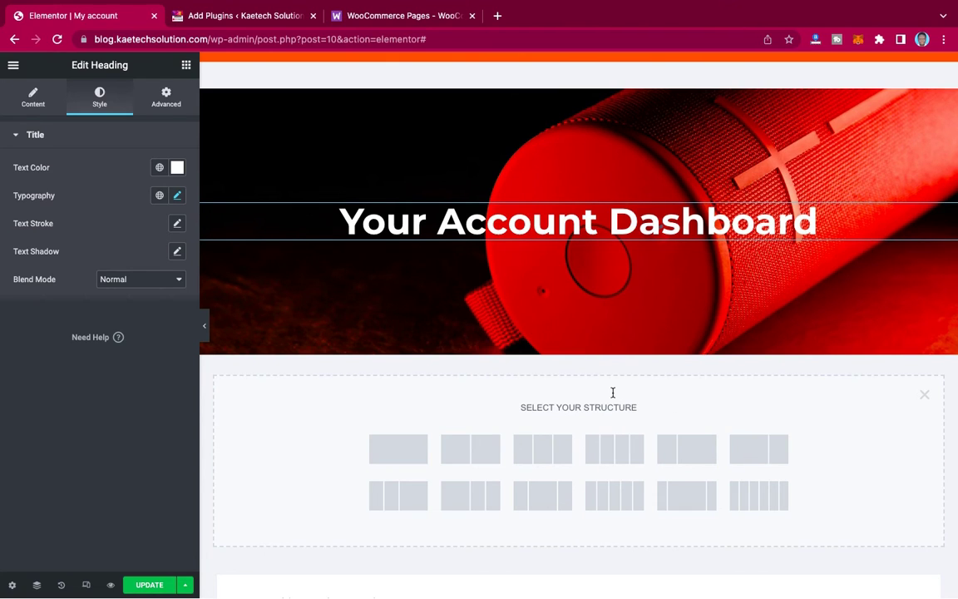
left_click(619, 457)
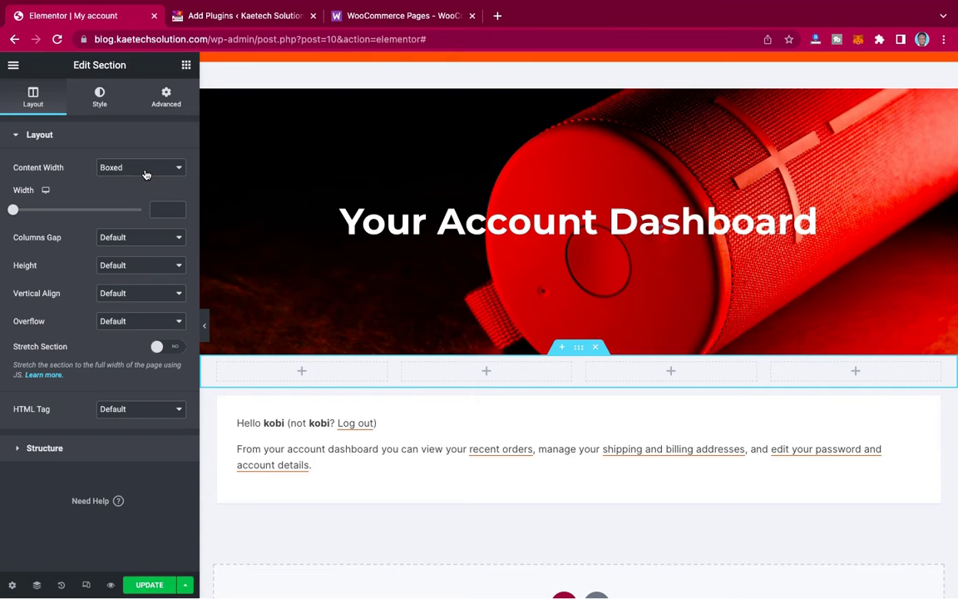
Step: Unlink the four-column section's margin values and set its top margin to -90 px so it overlaps the banner
left_click(155, 94)
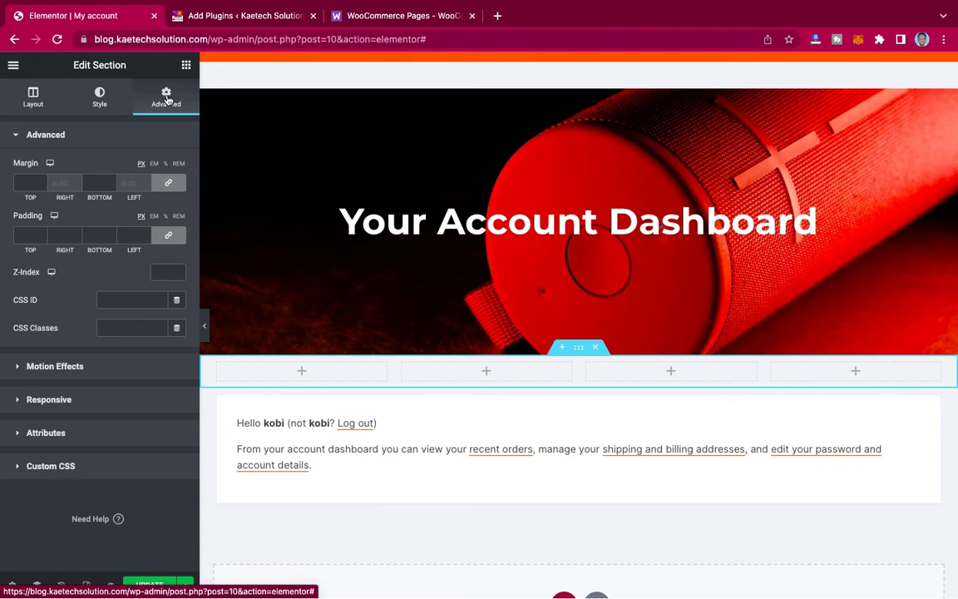
left_click(167, 184)
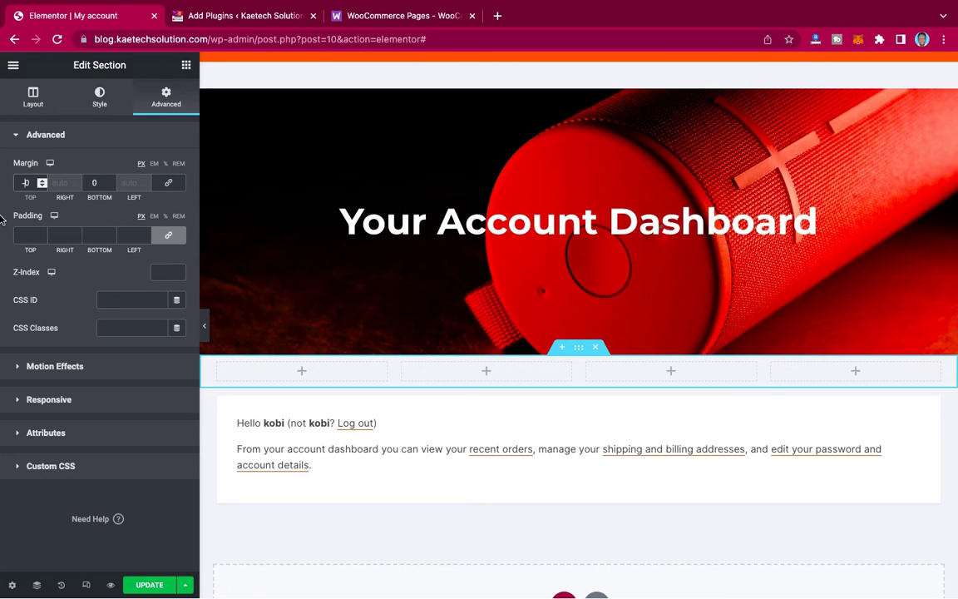
type("90")
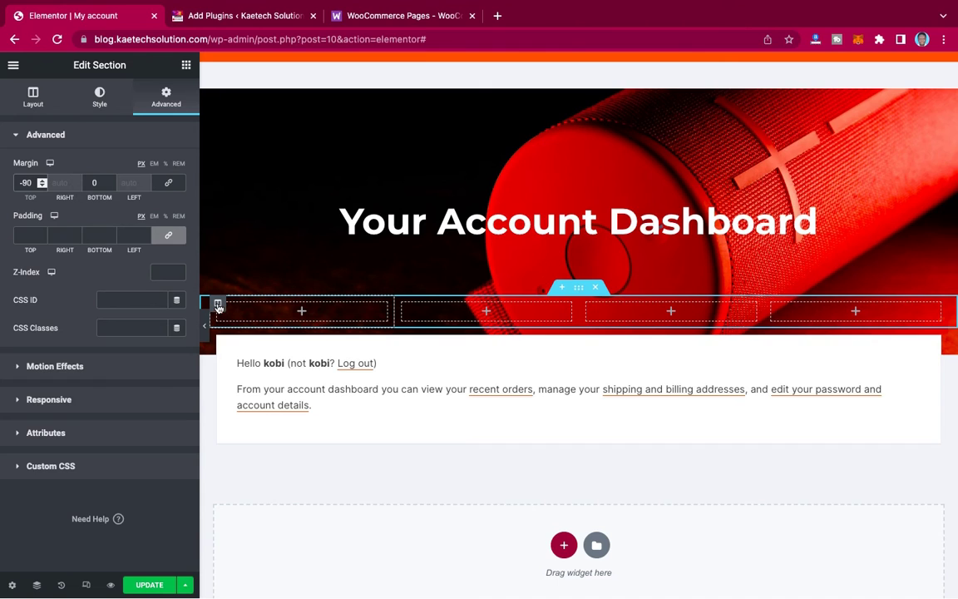
Step: Set both the margin and the padding of the first column to 20 px on all sides
left_click(217, 305)
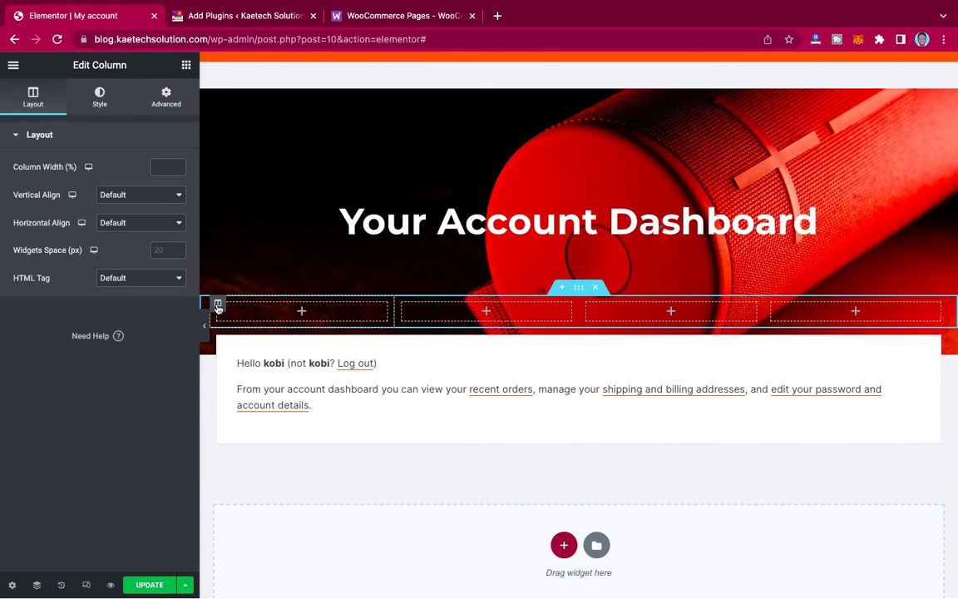
left_click(170, 101)
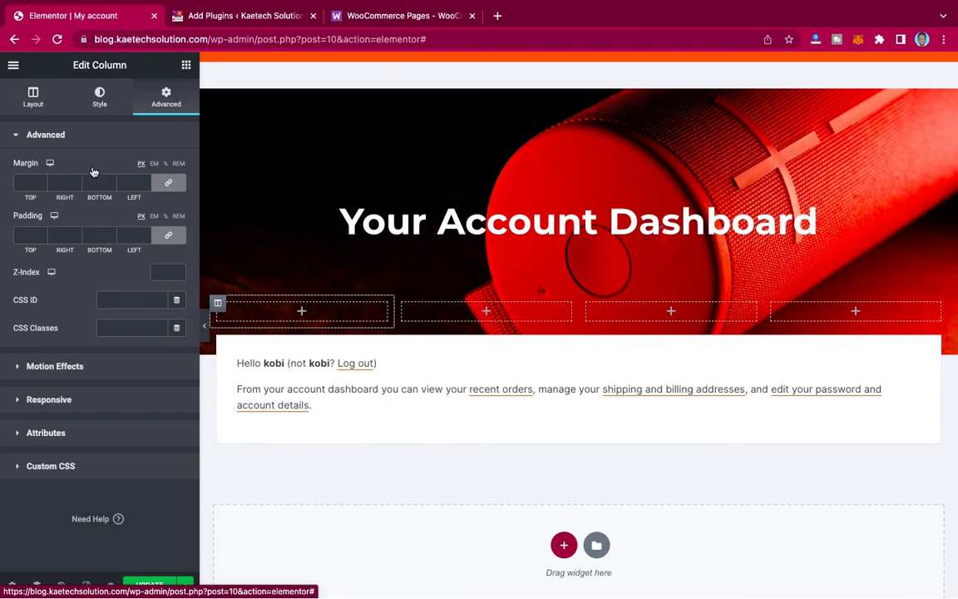
left_click(22, 185)
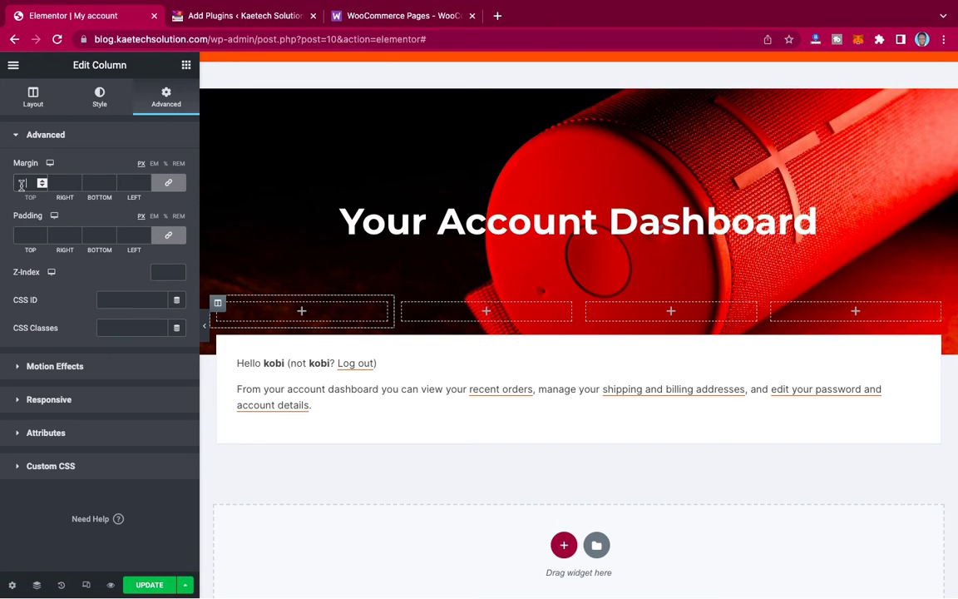
type("20")
left_click(18, 238)
type("20")
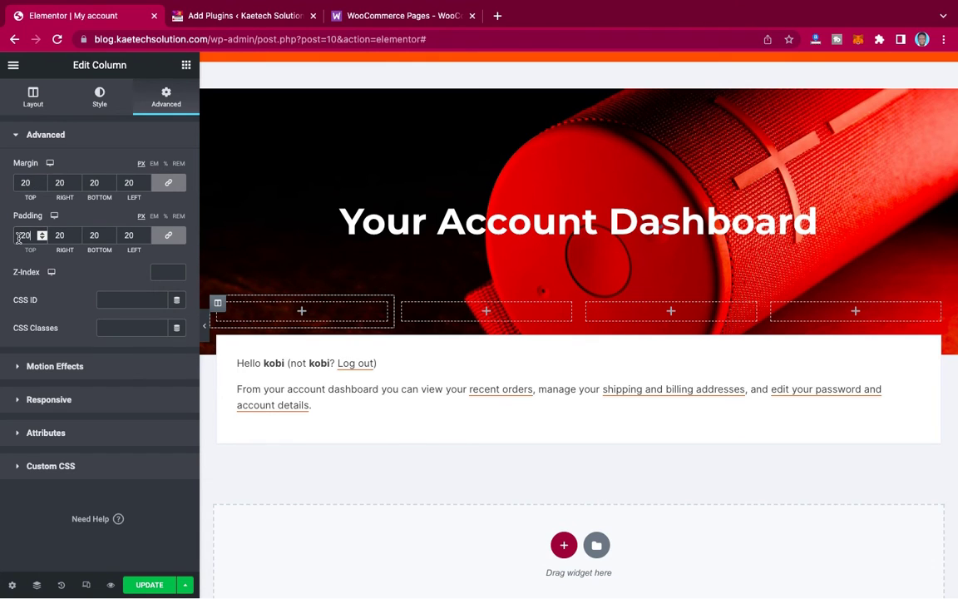
Step: Find the Icon Box widget and add it to the first column of the four-column section
left_click(186, 65)
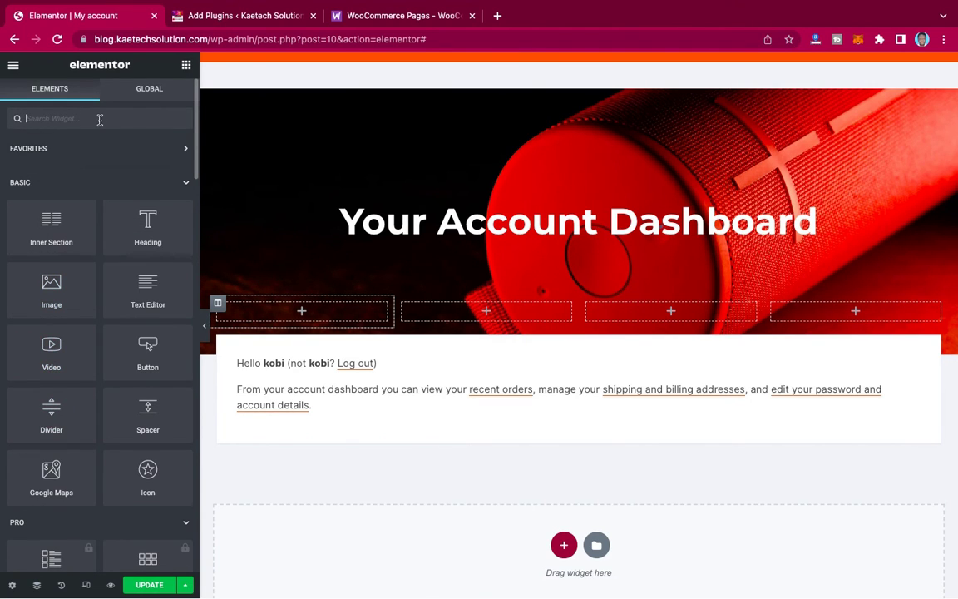
type("icon")
left_click_drag(143, 162, 310, 320)
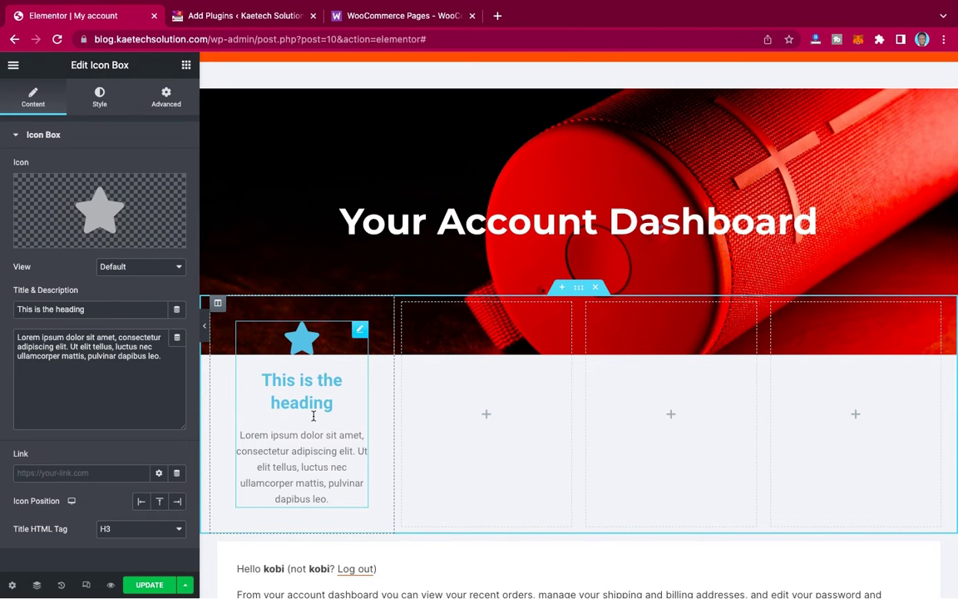
Step: Clear the icon box's description and change its title to "Dashboard"
triple_click(139, 359)
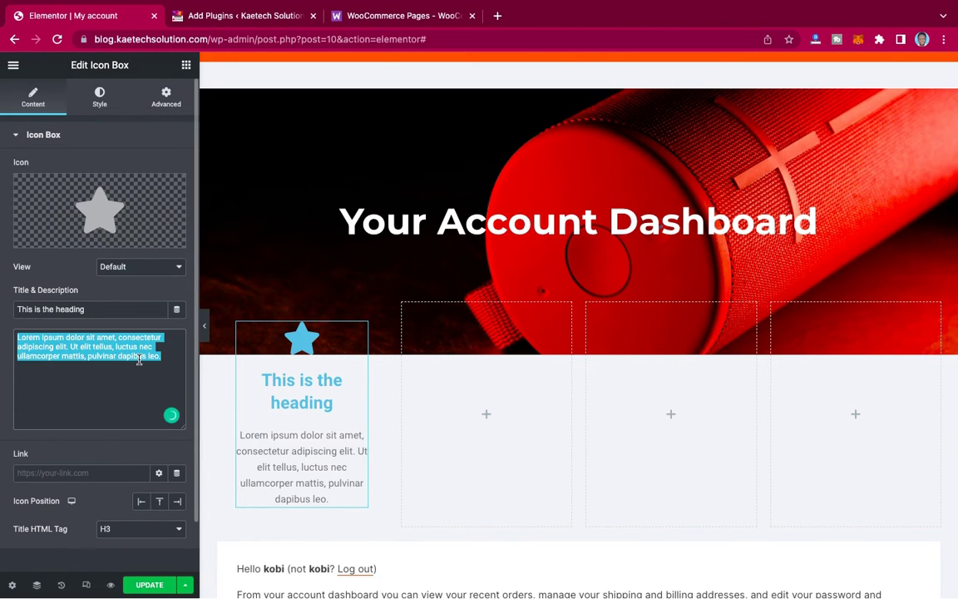
key("BackSpace")
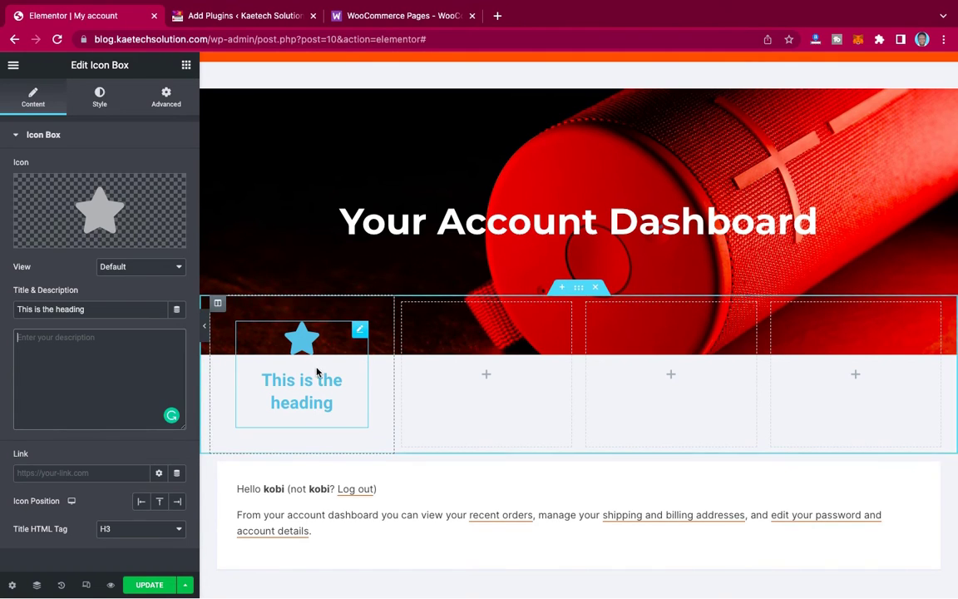
left_click_drag(92, 310, 2, 311)
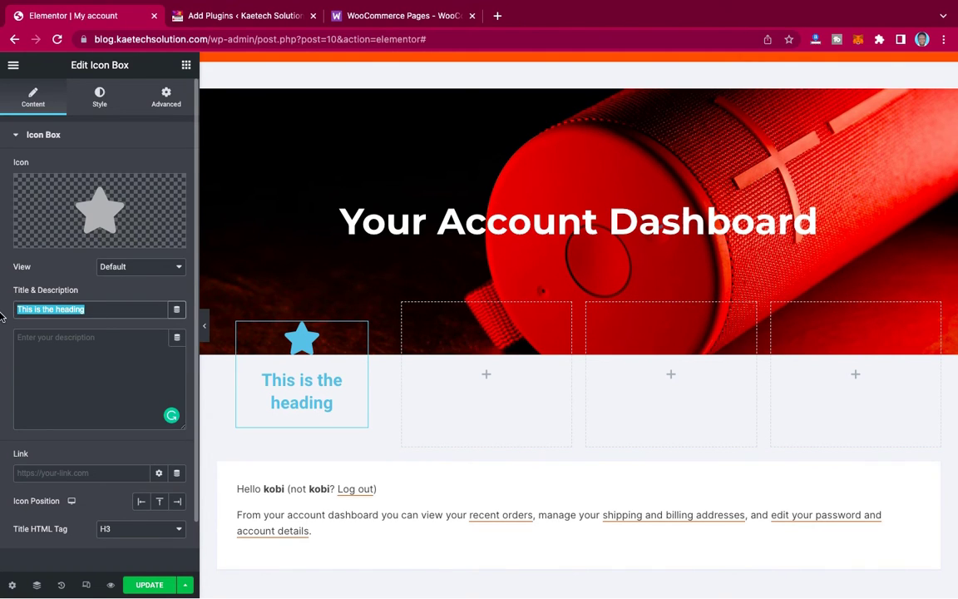
type("Das")
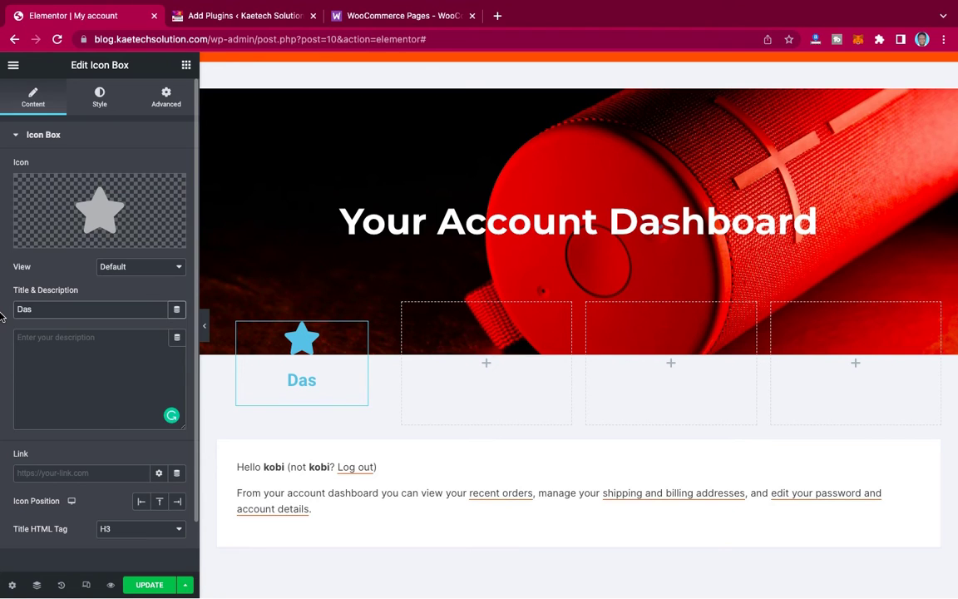
type("hboard")
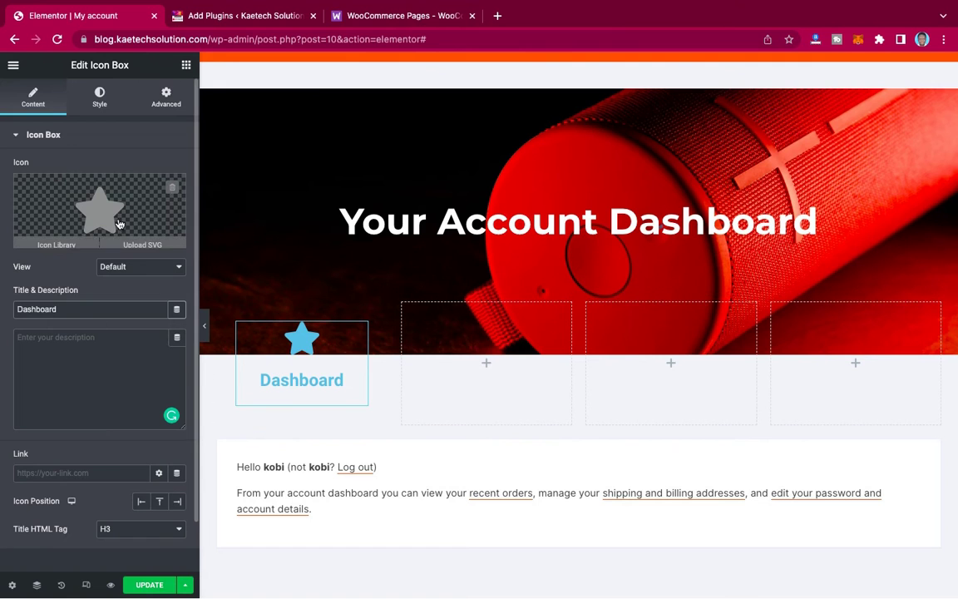
Step: Search the icon library for "board" and replace the icon box's star with the plain chalkboard icon
left_click(103, 200)
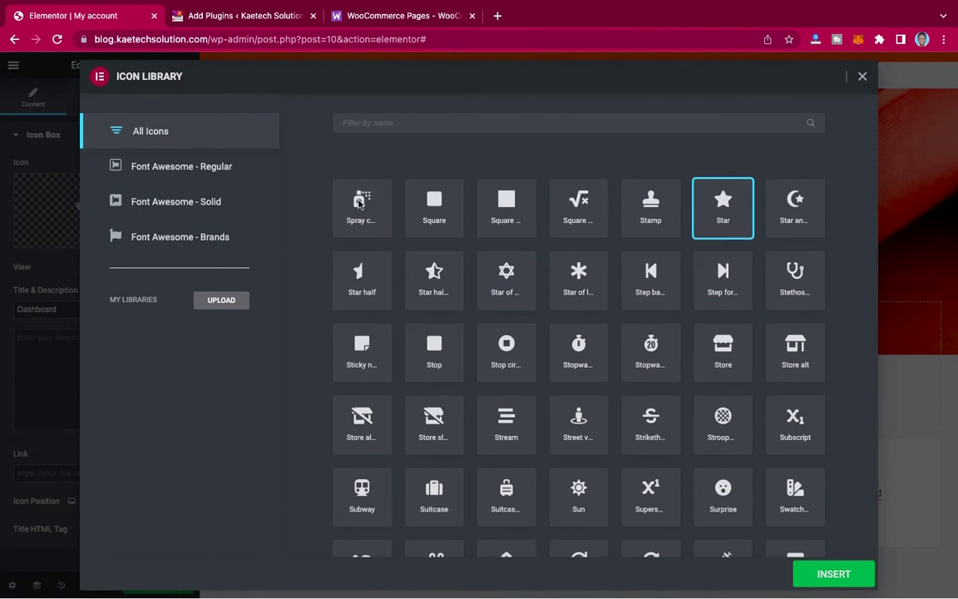
left_click(553, 126)
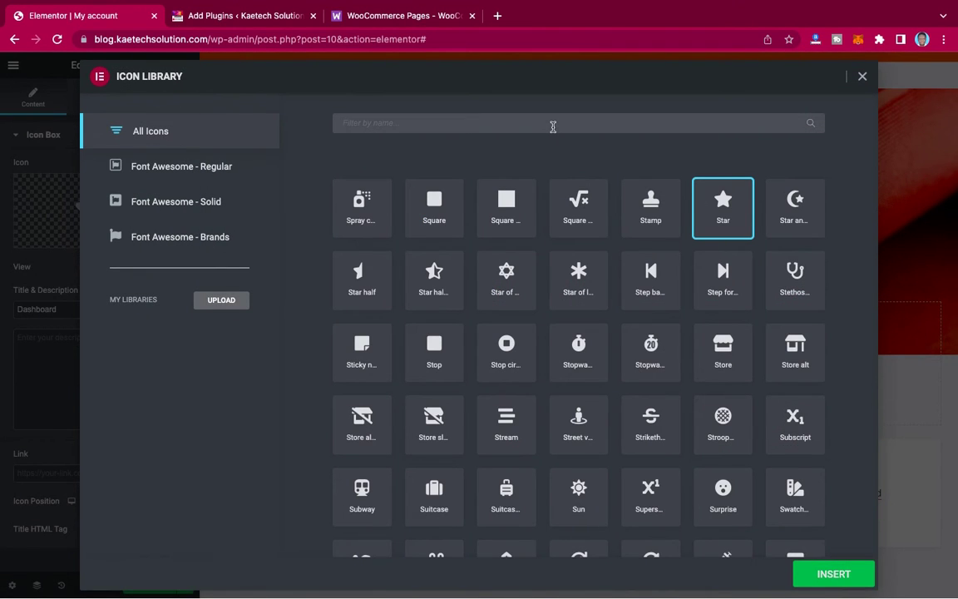
type("board")
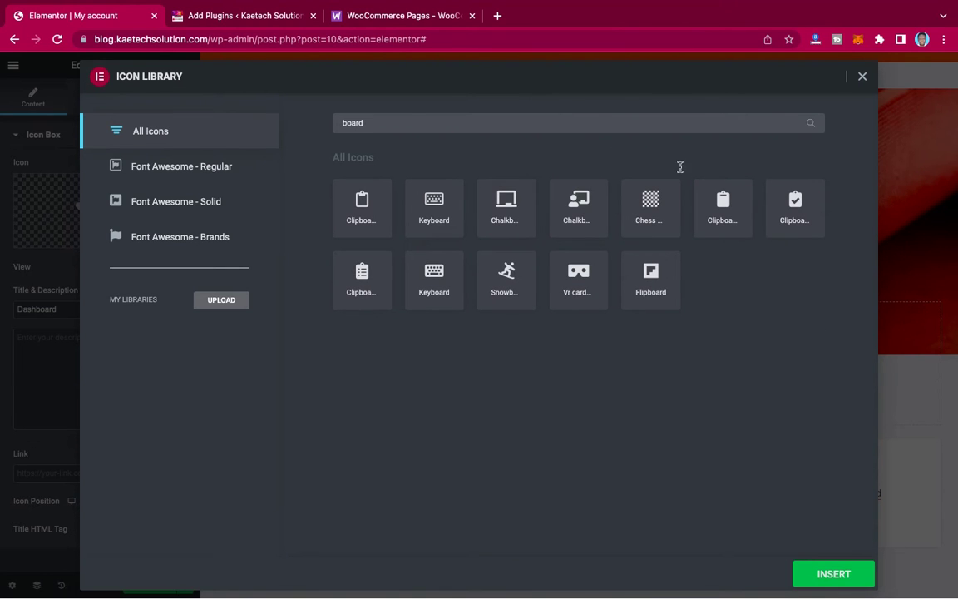
left_click(484, 192)
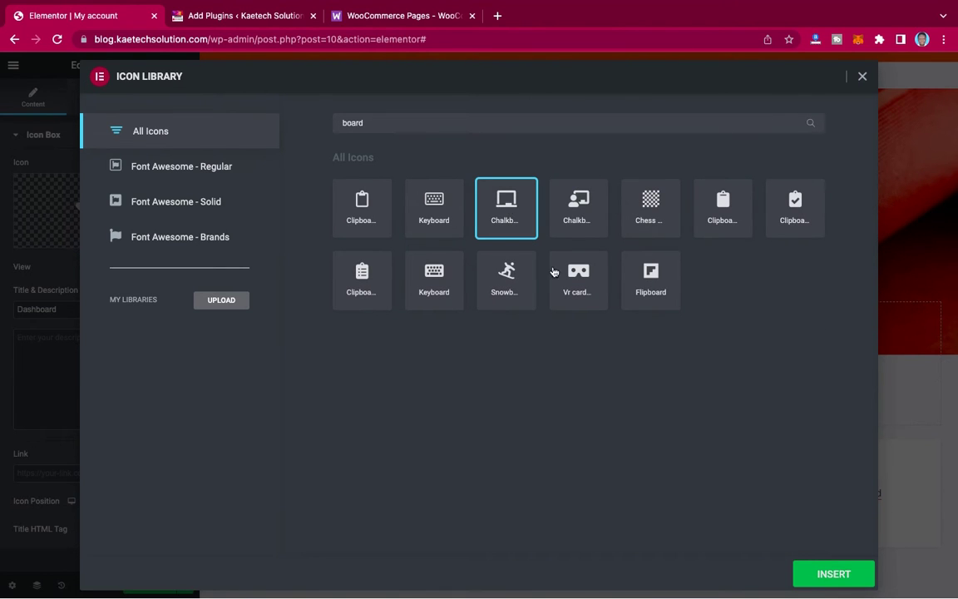
left_click(823, 568)
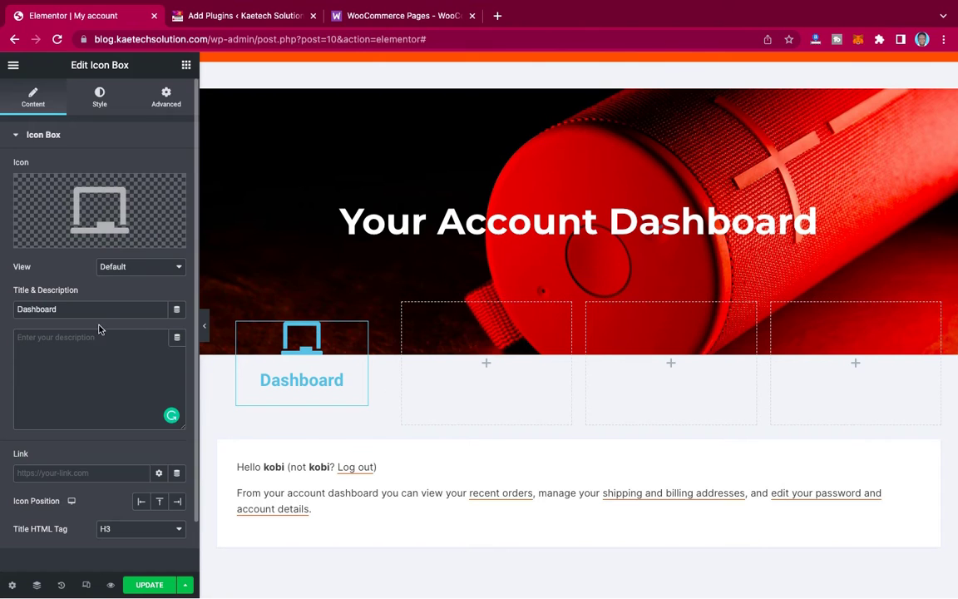
Step: Set the Dashboard icon's primary color to white and its size to 35
left_click(104, 96)
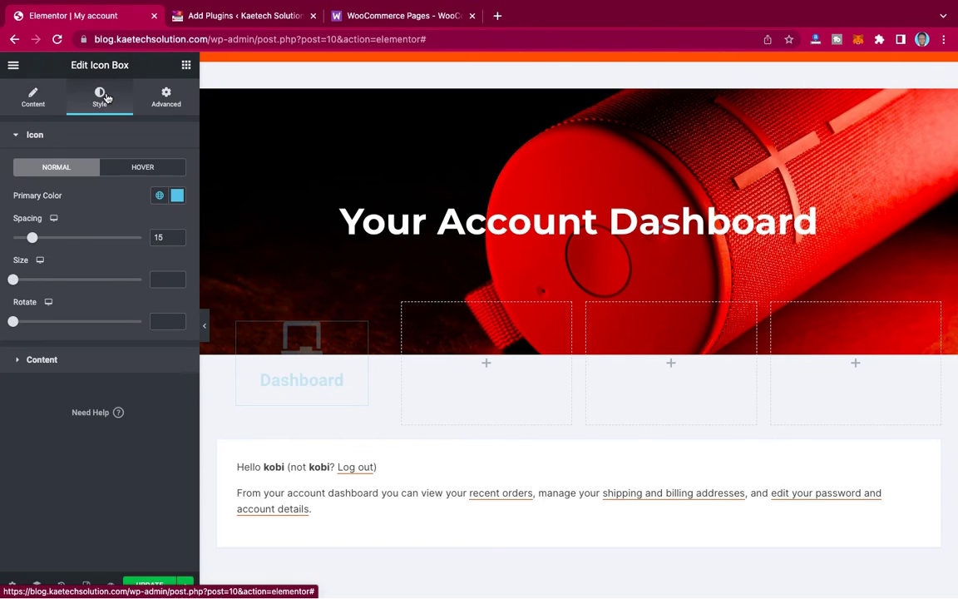
left_click(177, 194)
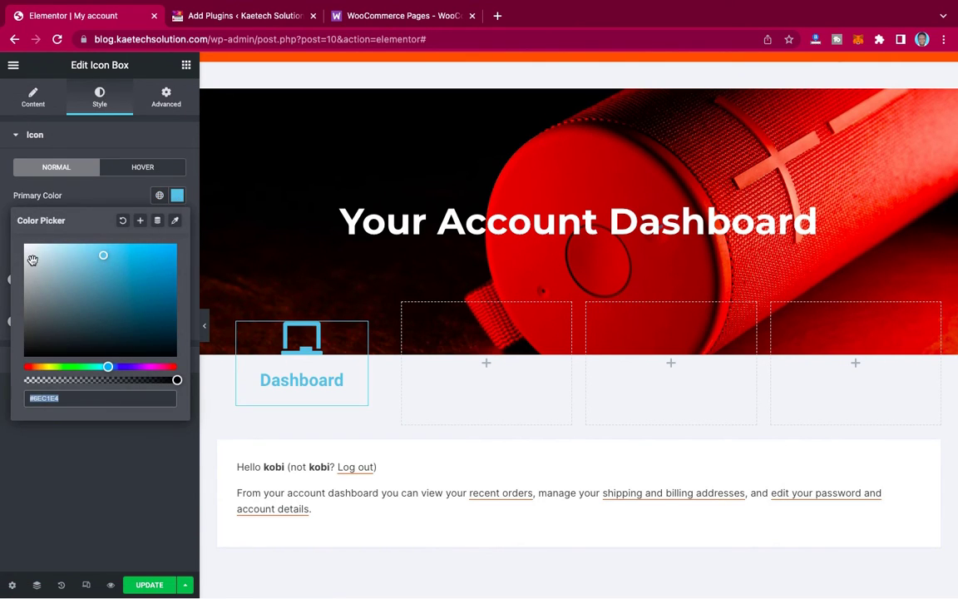
left_click_drag(32, 260, 12, 230)
left_click(123, 205)
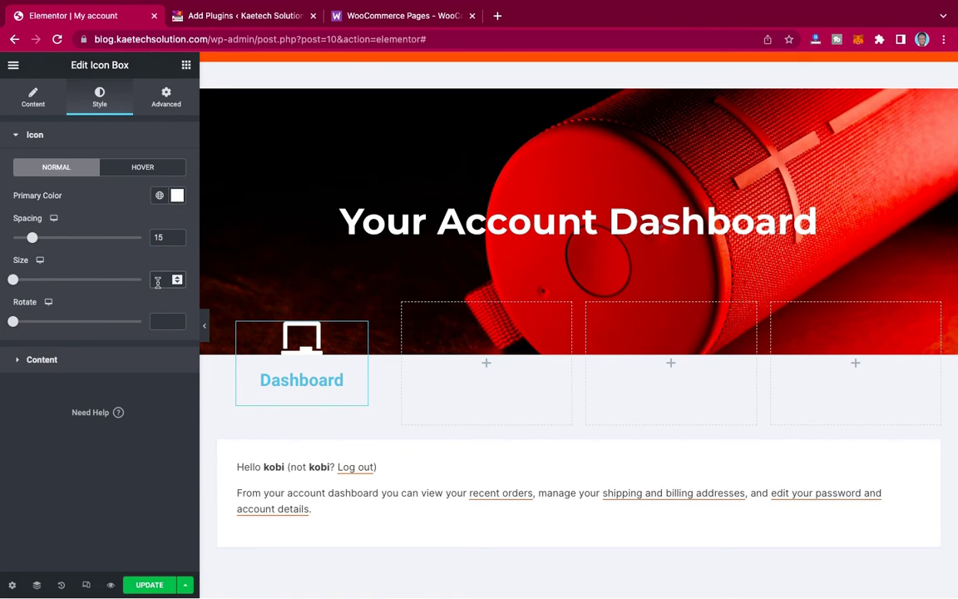
type("35")
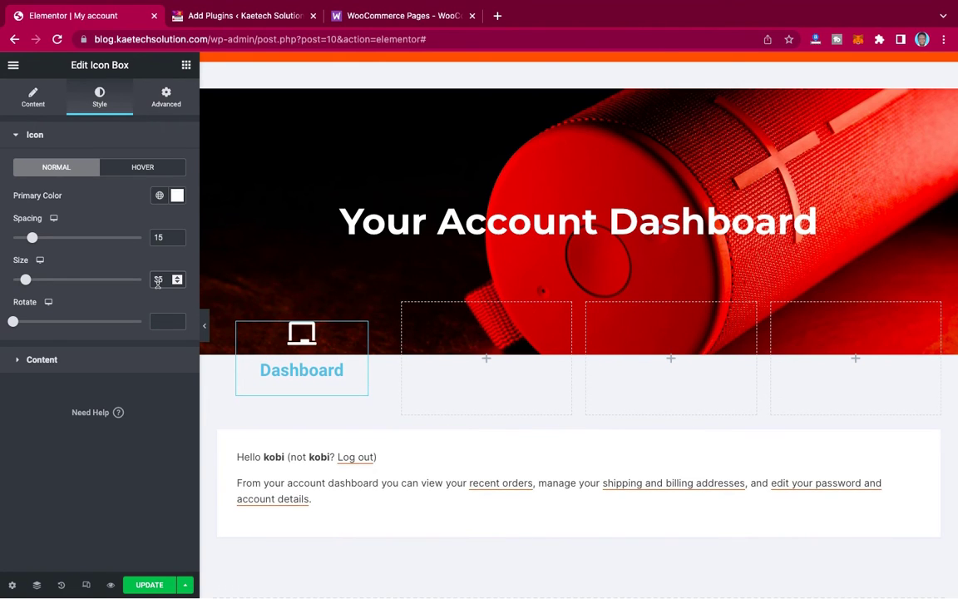
Step: Set the title color of the Dashboard icon box to black
left_click(44, 362)
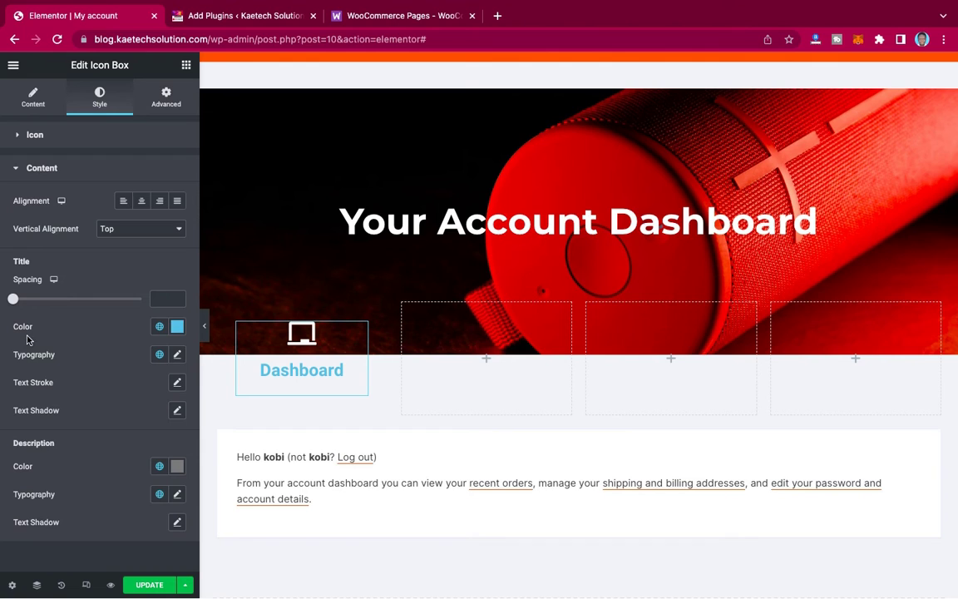
left_click(177, 327)
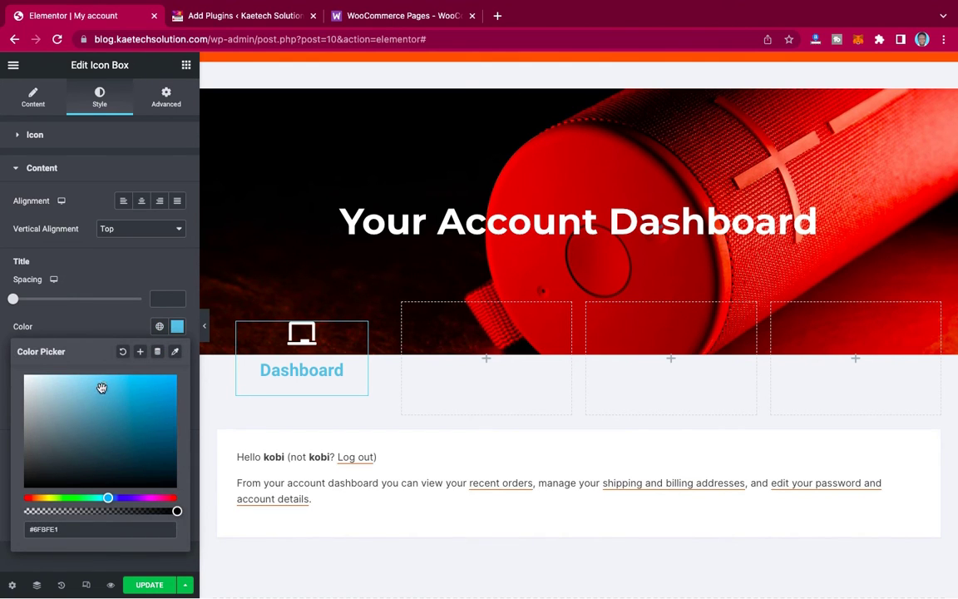
left_click_drag(73, 373, 4, 524)
left_click(78, 333)
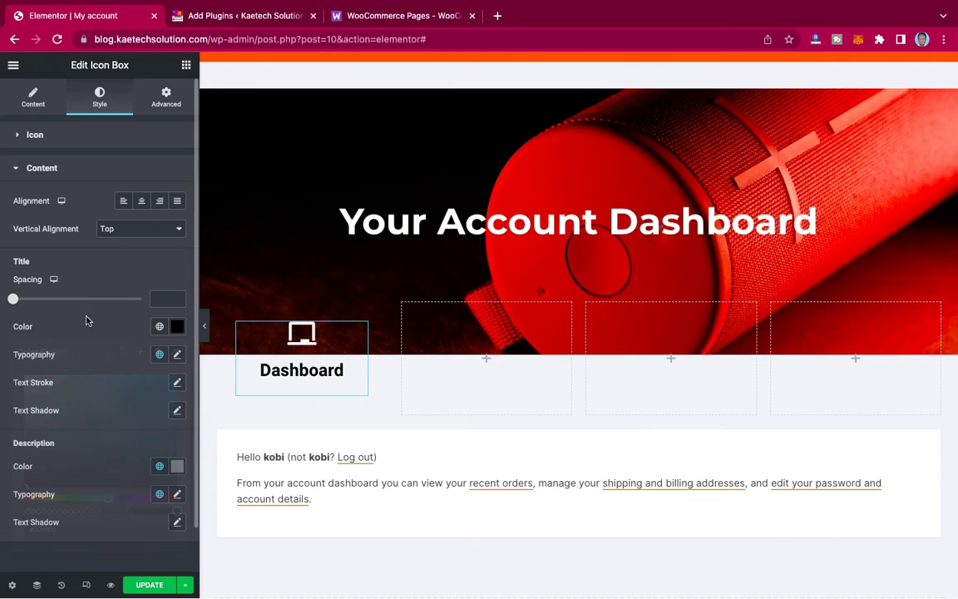
Step: Change the primary color of the Dashboard icon to black
left_click(99, 136)
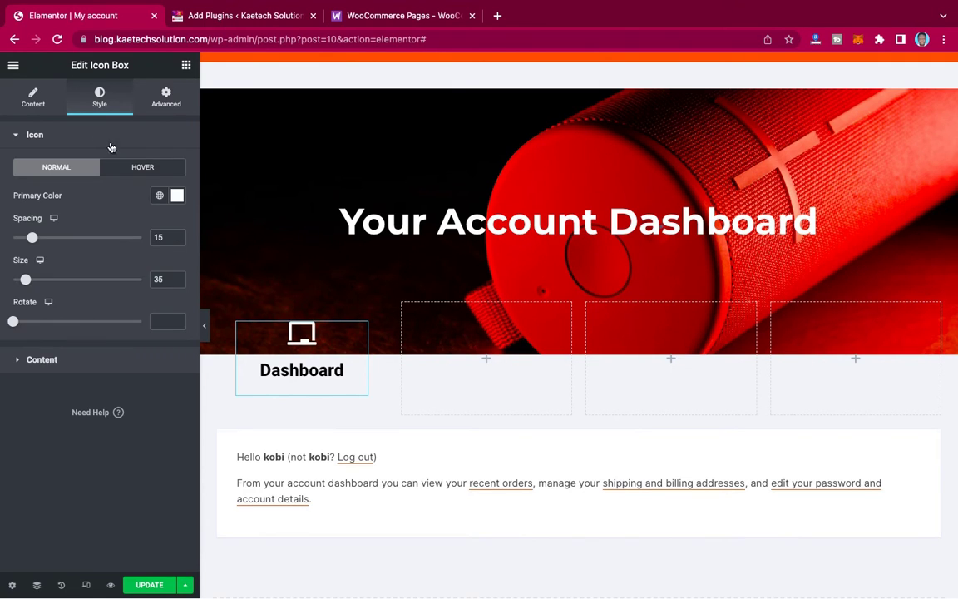
left_click(177, 195)
left_click_drag(73, 355, 7, 371)
left_click(21, 475)
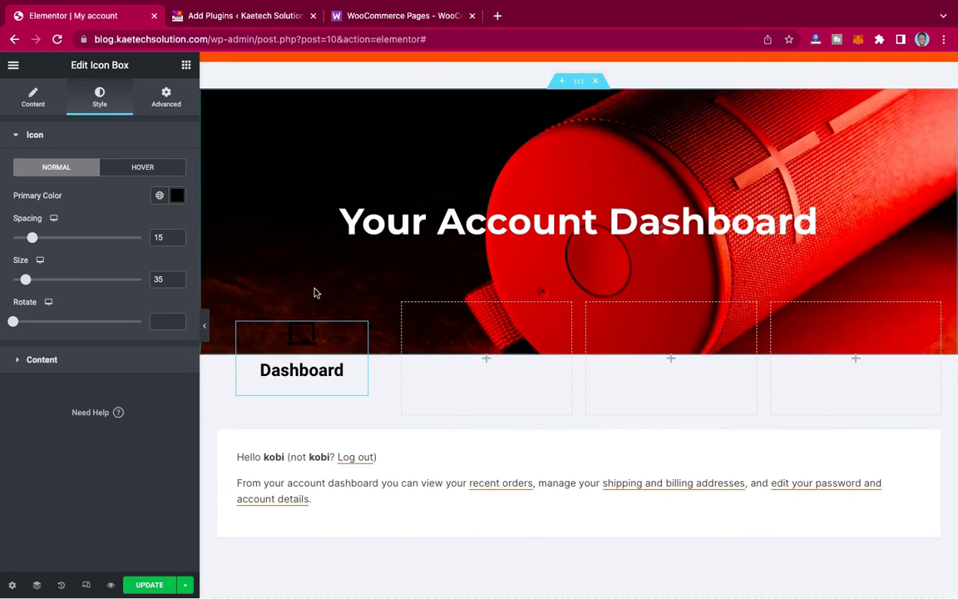
Step: Set the font family of the Dashboard icon box's title to Poppins
left_click(72, 360)
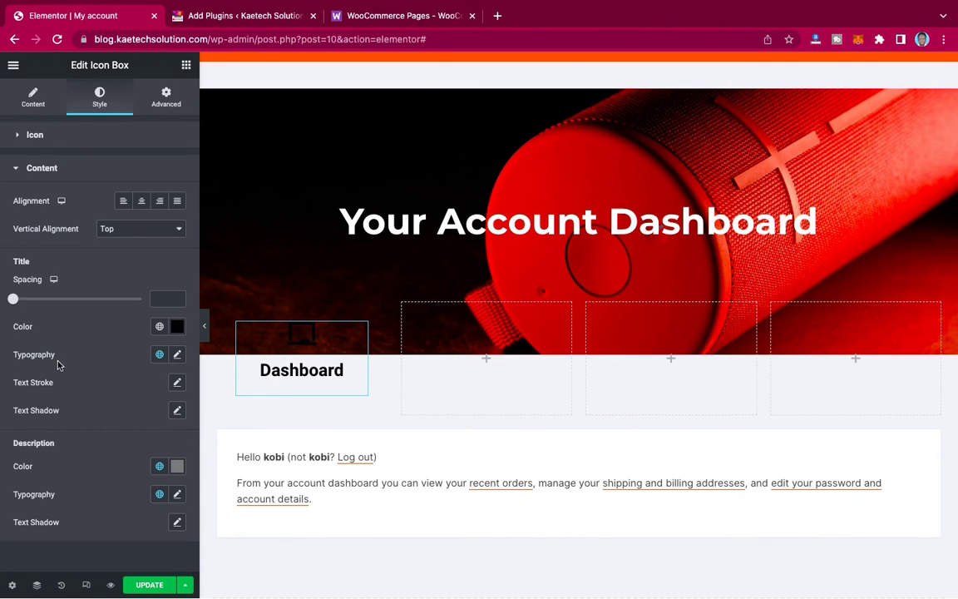
left_click(176, 356)
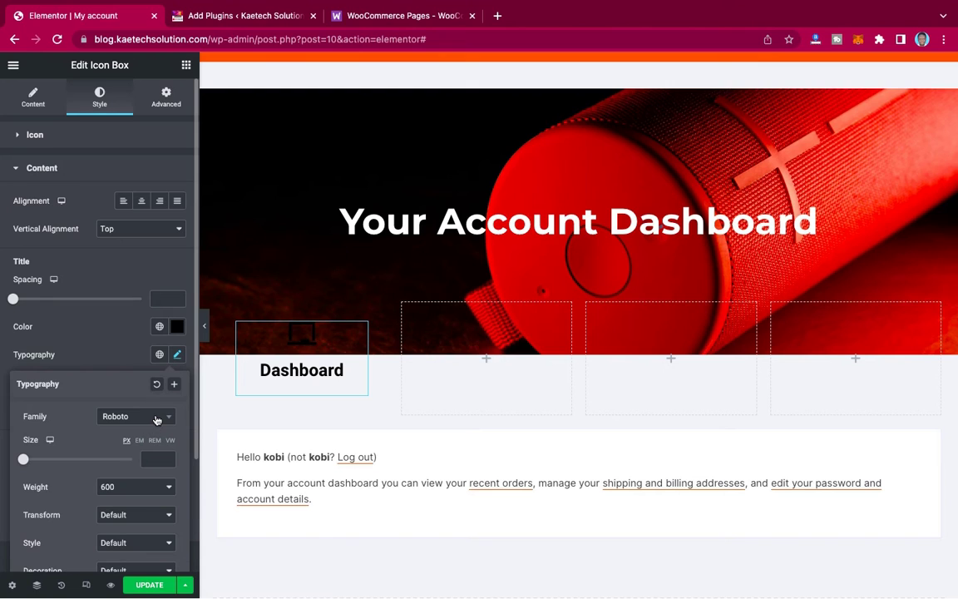
left_click(156, 420)
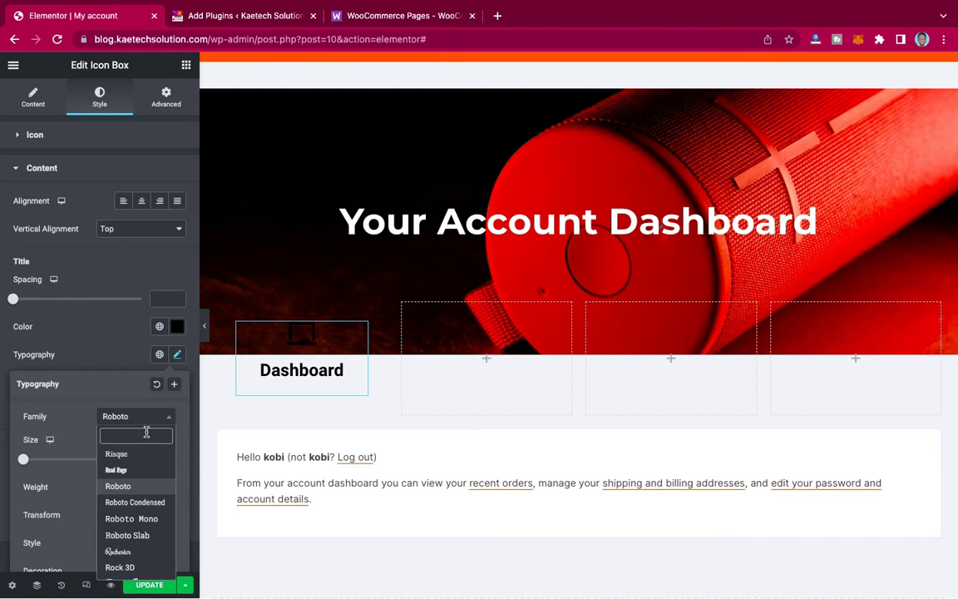
type("popp")
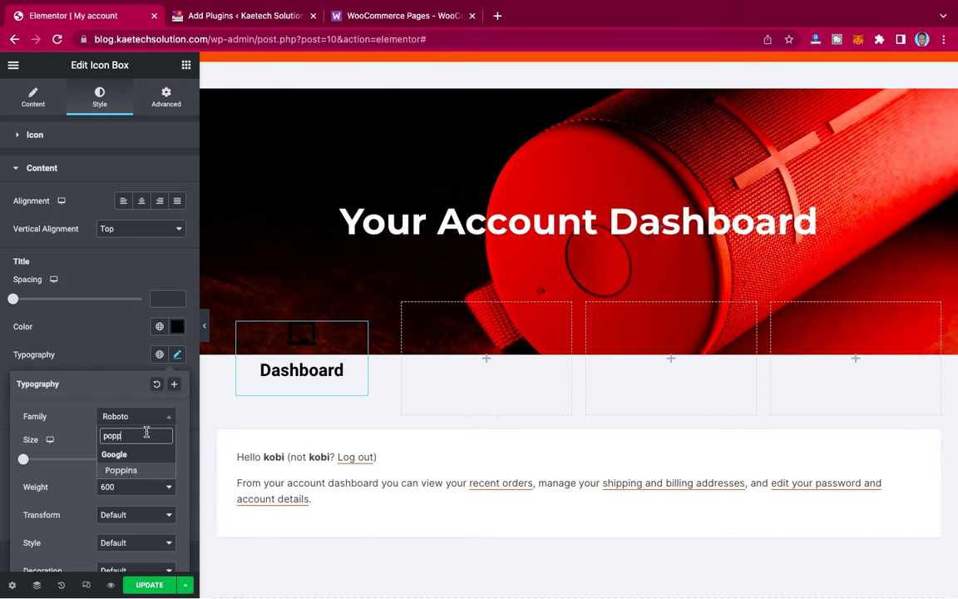
left_click(120, 470)
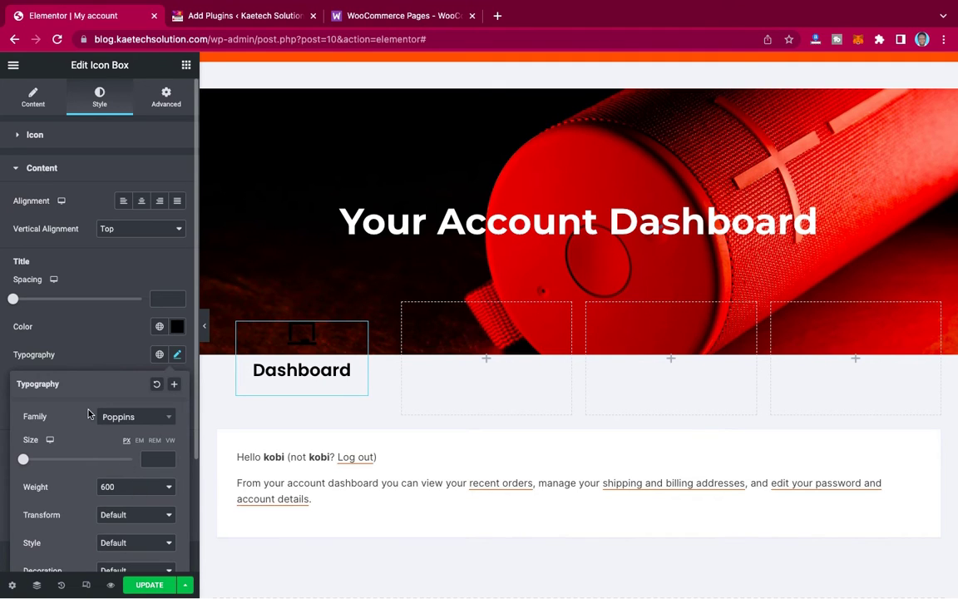
left_click(93, 341)
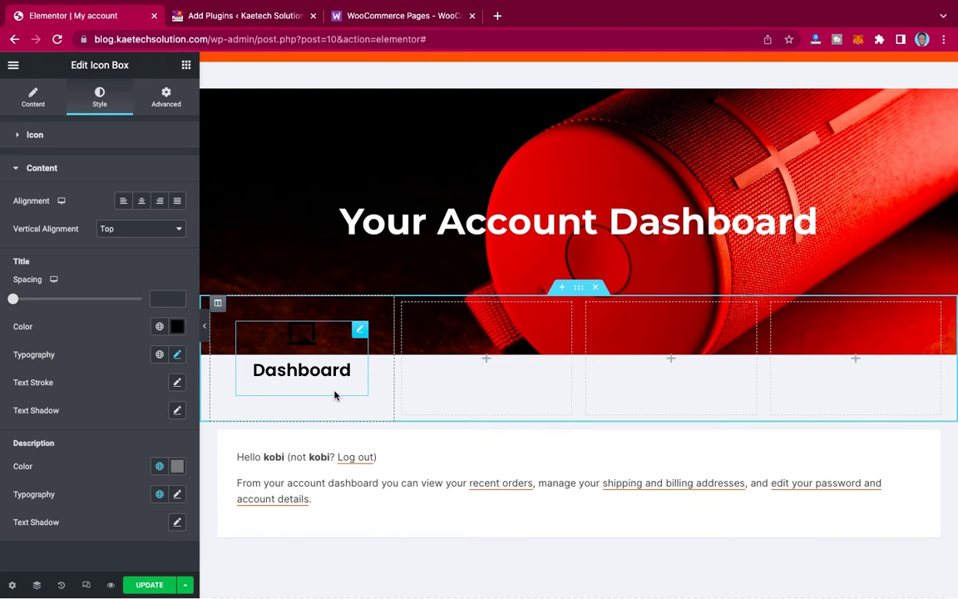
Step: Give the Dashboard icon box's column a classic background in white (#FFFFFF)
left_click(218, 305)
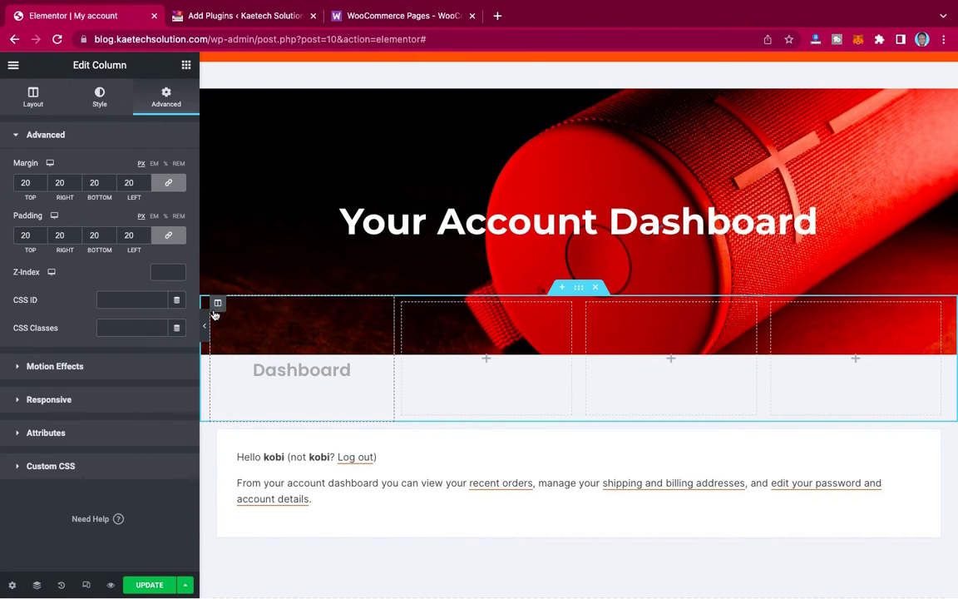
left_click(99, 98)
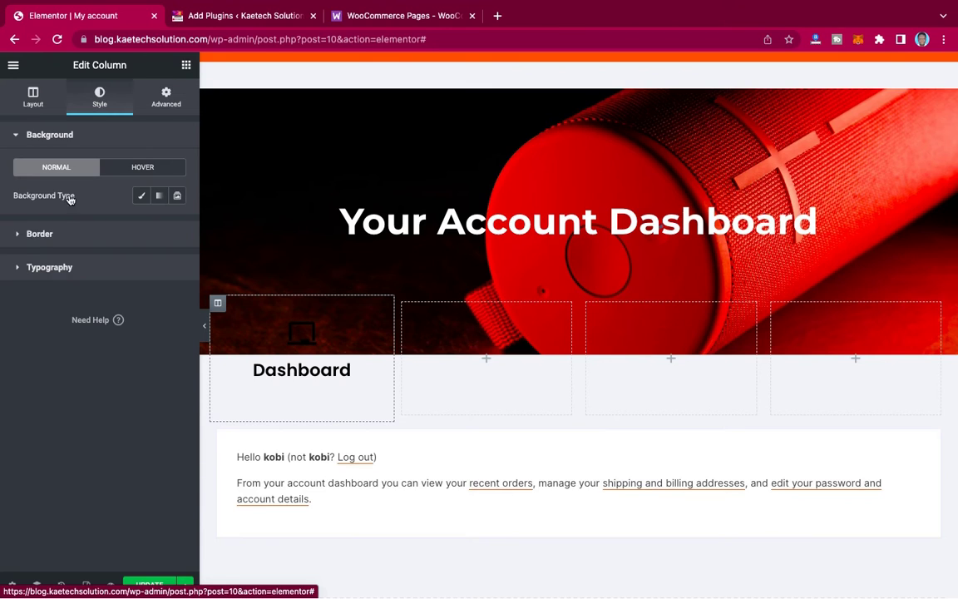
left_click(140, 197)
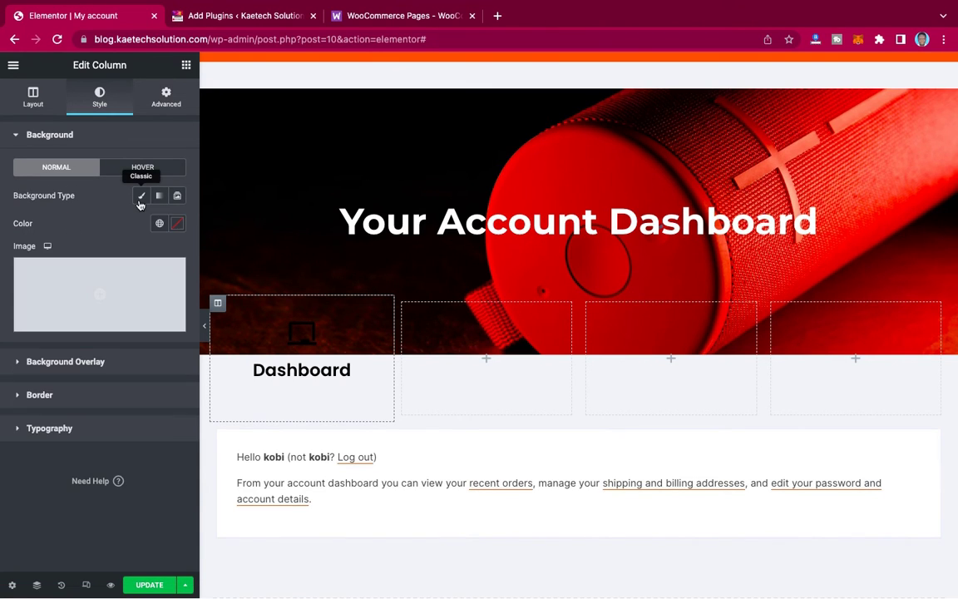
left_click(177, 223)
left_click(26, 274)
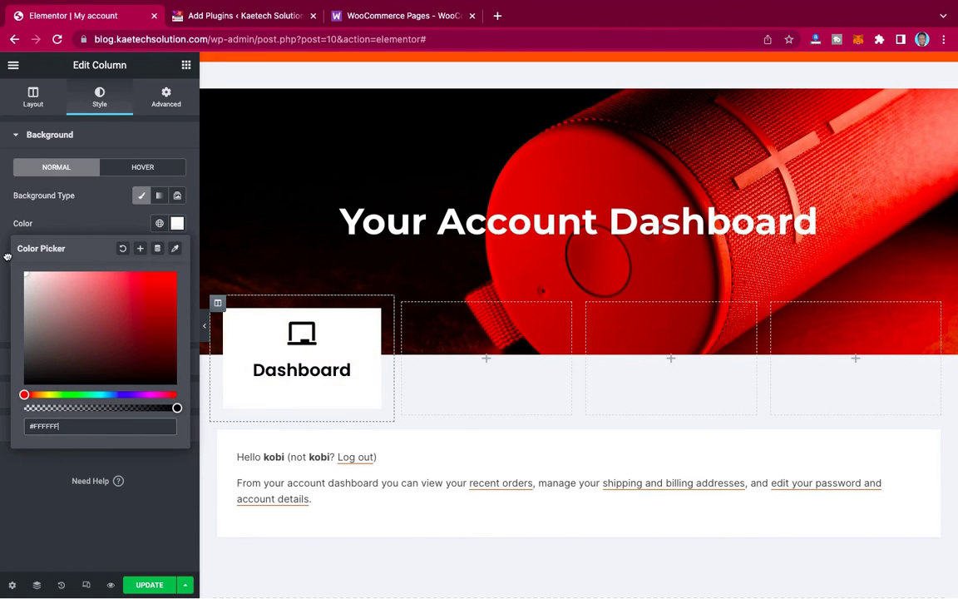
left_click(100, 199)
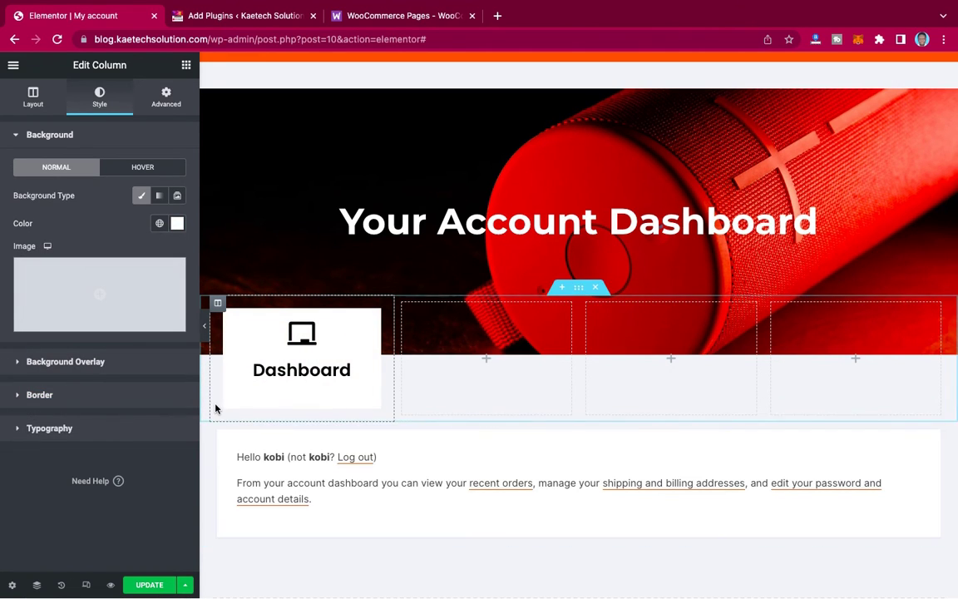
left_click(203, 325)
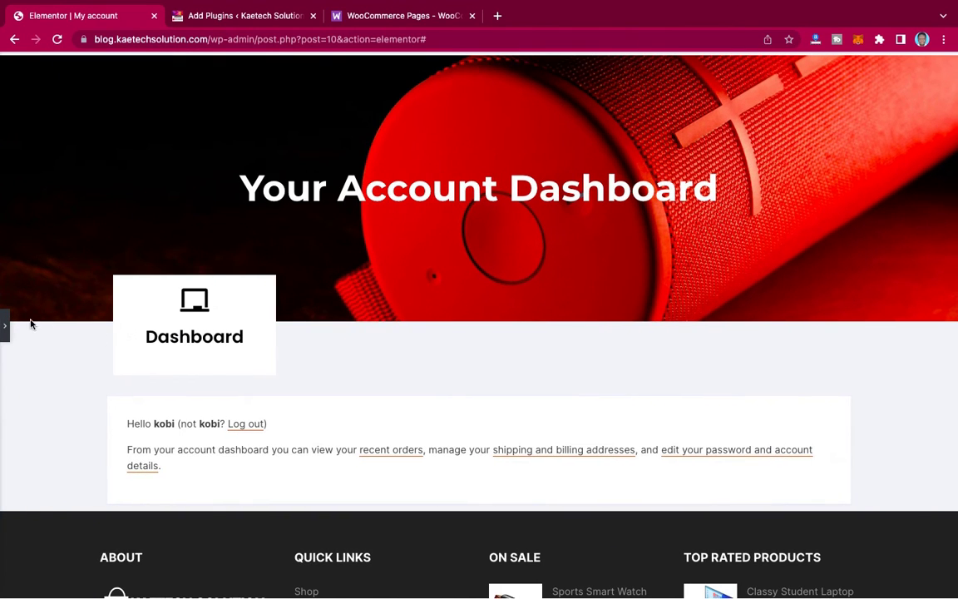
left_click(6, 326)
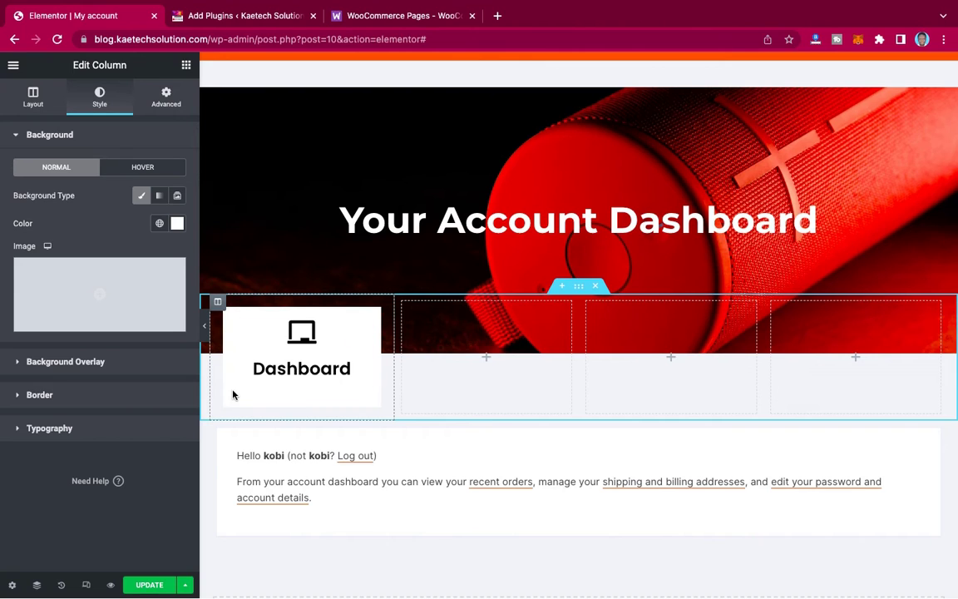
Step: Set the border radius of the Dashboard column to 20 px on all corners
left_click(103, 401)
left_click(21, 305)
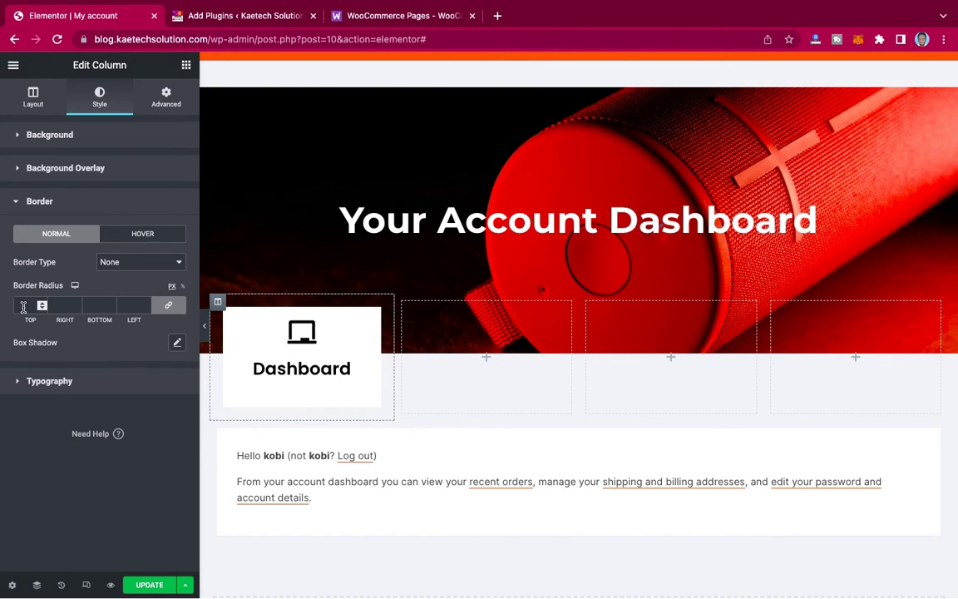
type("20")
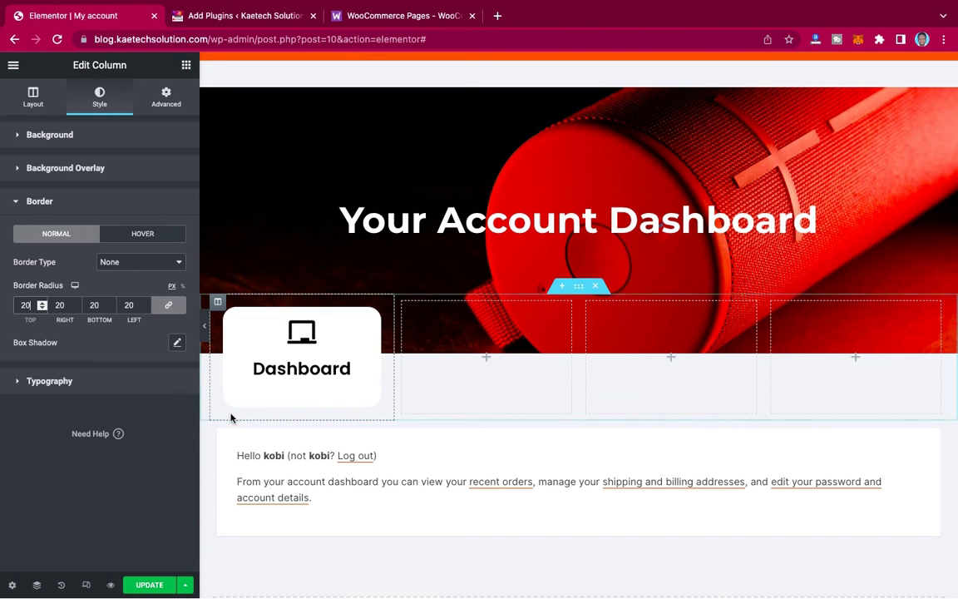
left_click(205, 330)
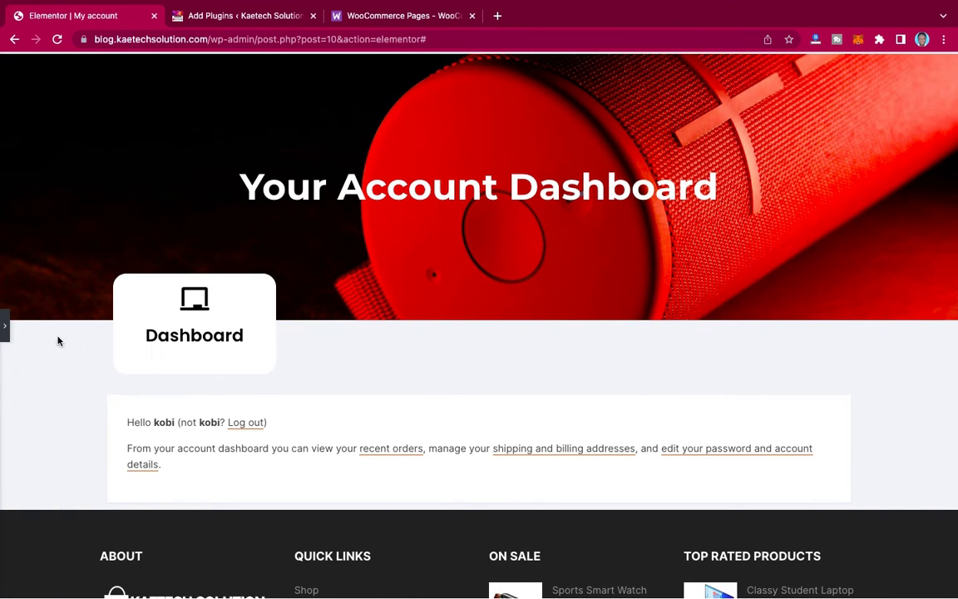
left_click(4, 325)
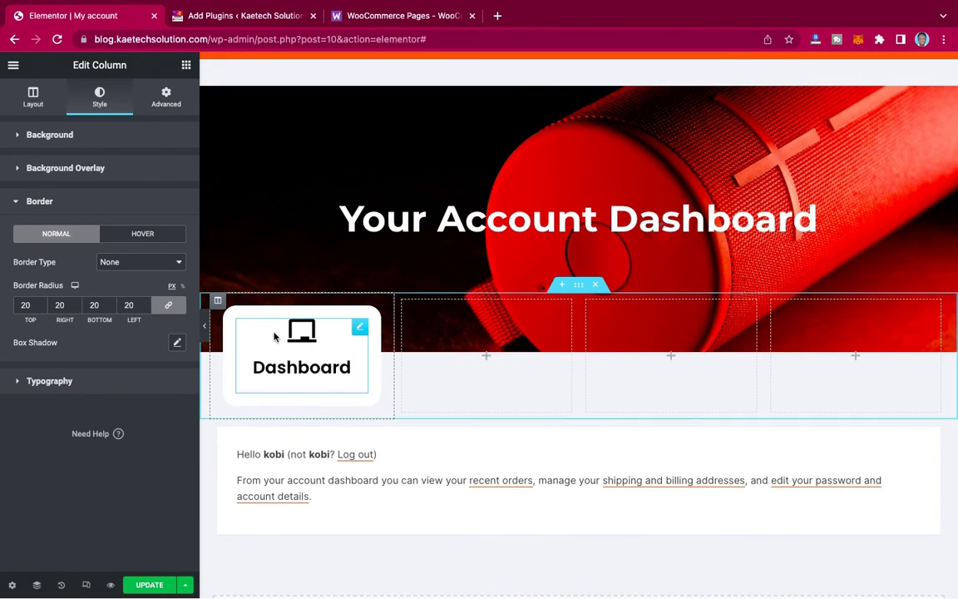
Step: Set the font size of the Dashboard icon box's title to 18 px
left_click(360, 329)
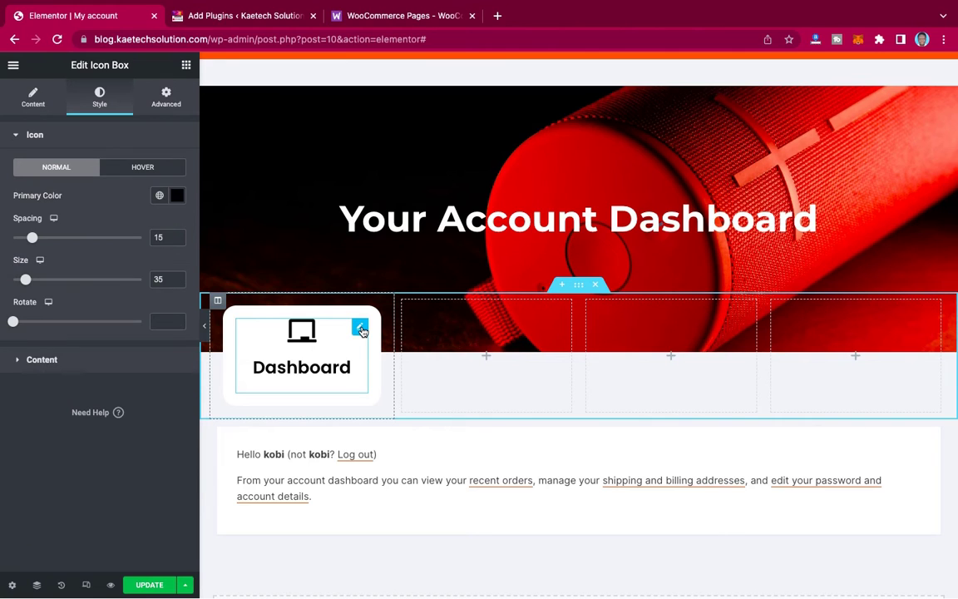
left_click(97, 360)
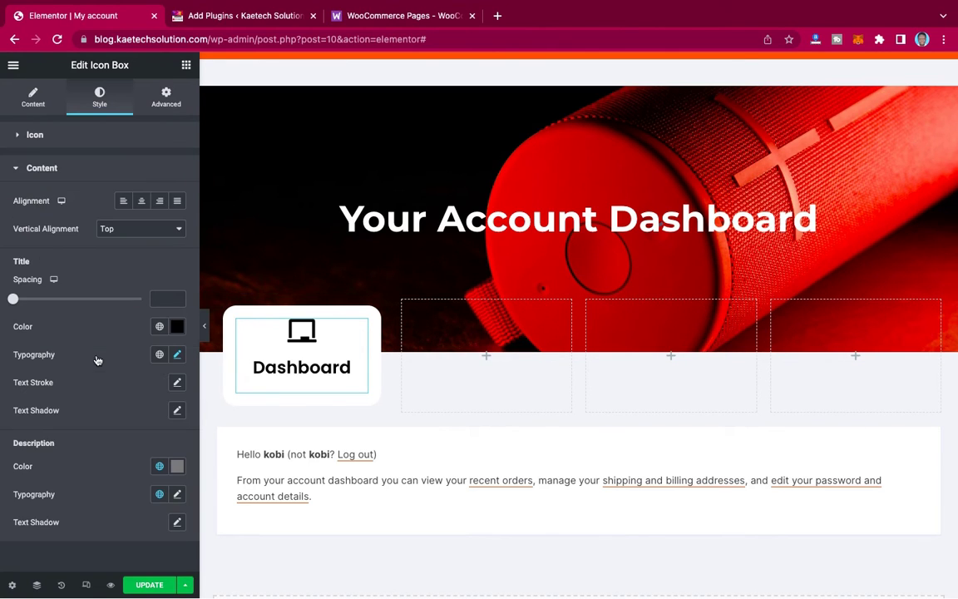
left_click(177, 355)
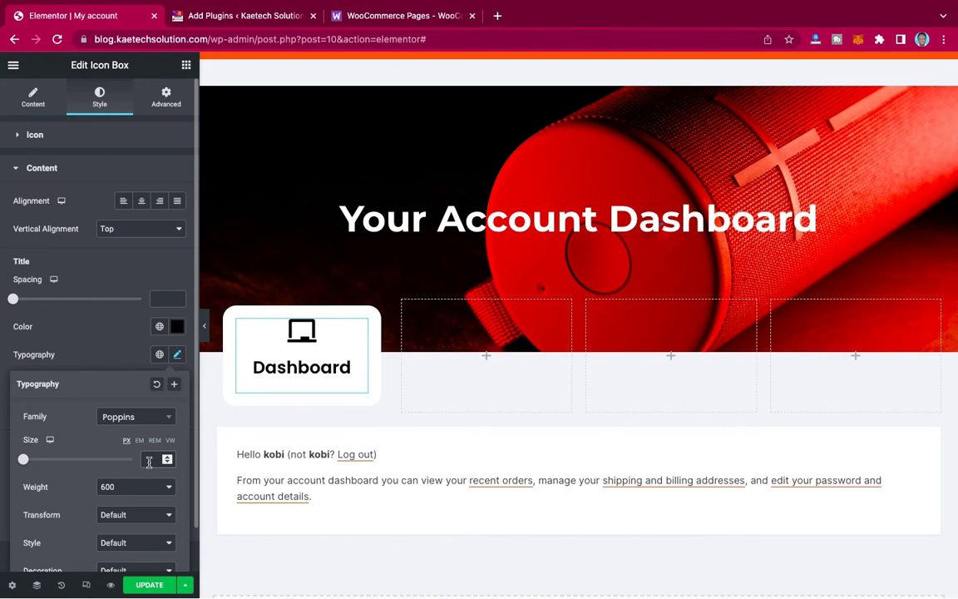
left_click(148, 460)
type("18")
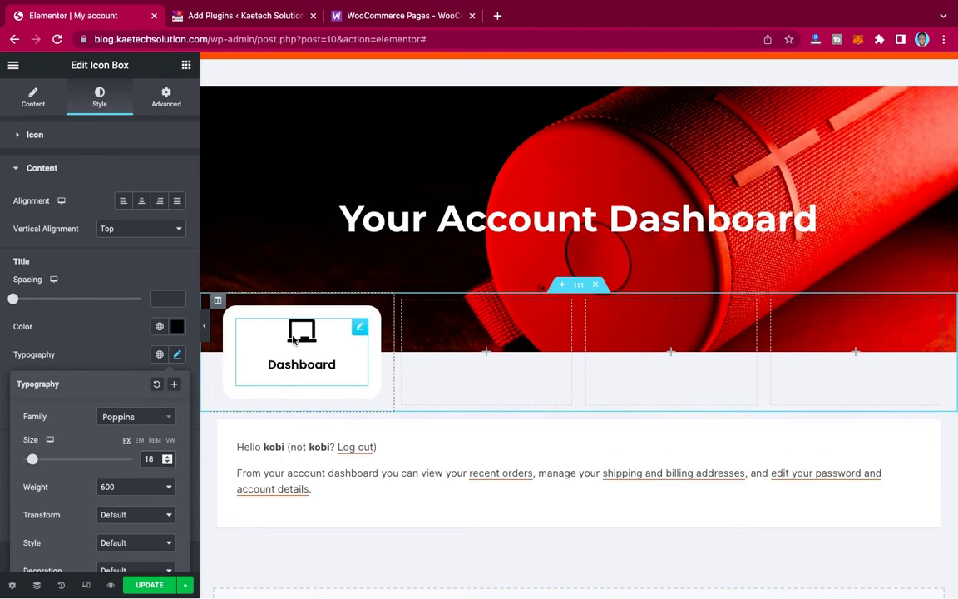
left_click(97, 339)
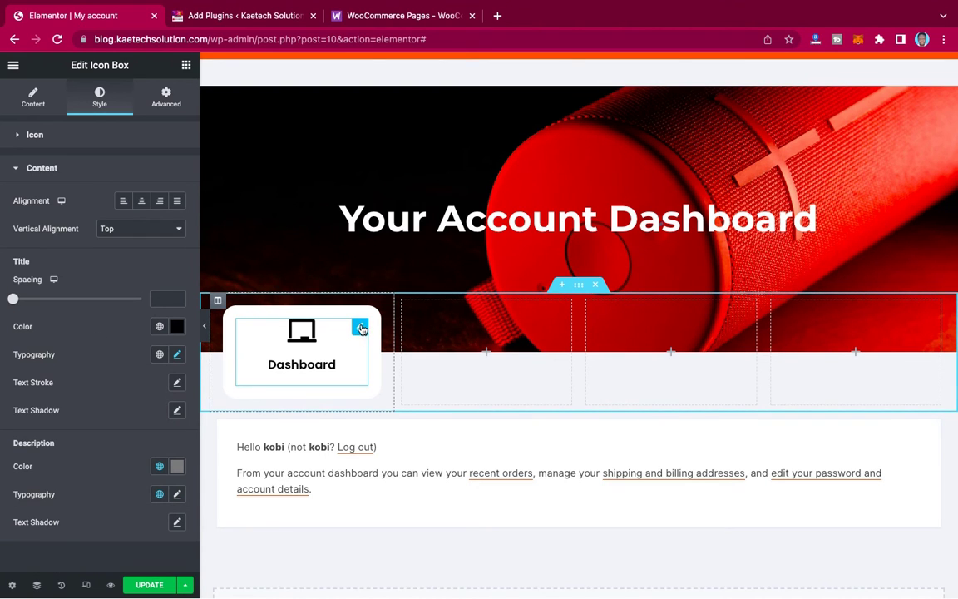
Step: Set only the top margin of the Dashboard icon box to 20 px, with the margin values unlinked
left_click(167, 98)
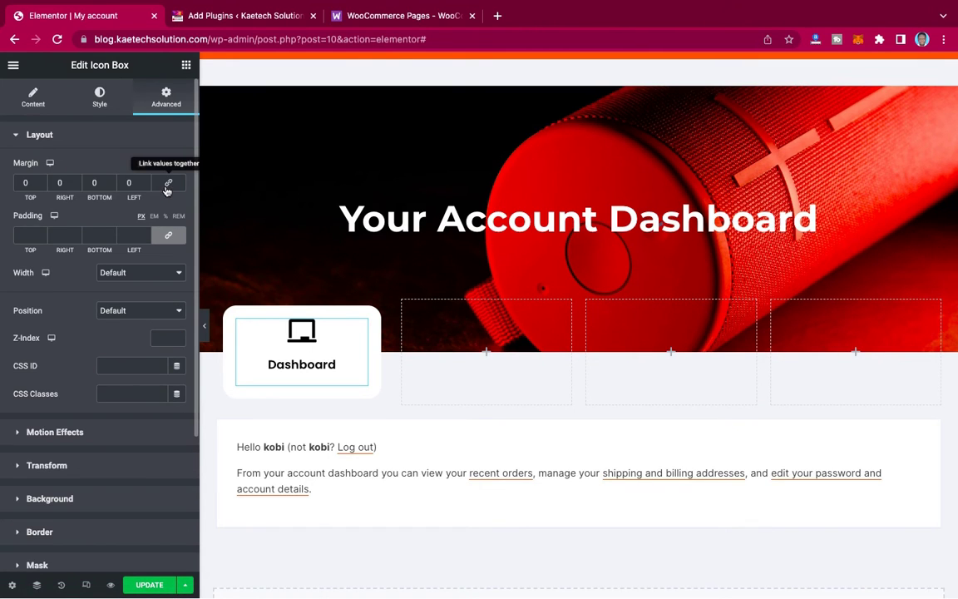
left_click(20, 184)
type("2")
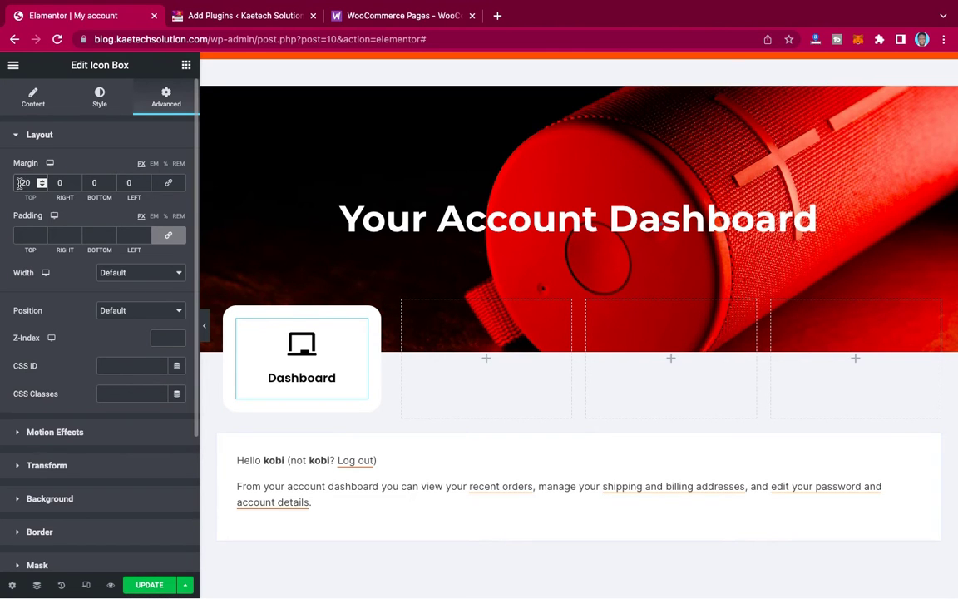
left_click(204, 325)
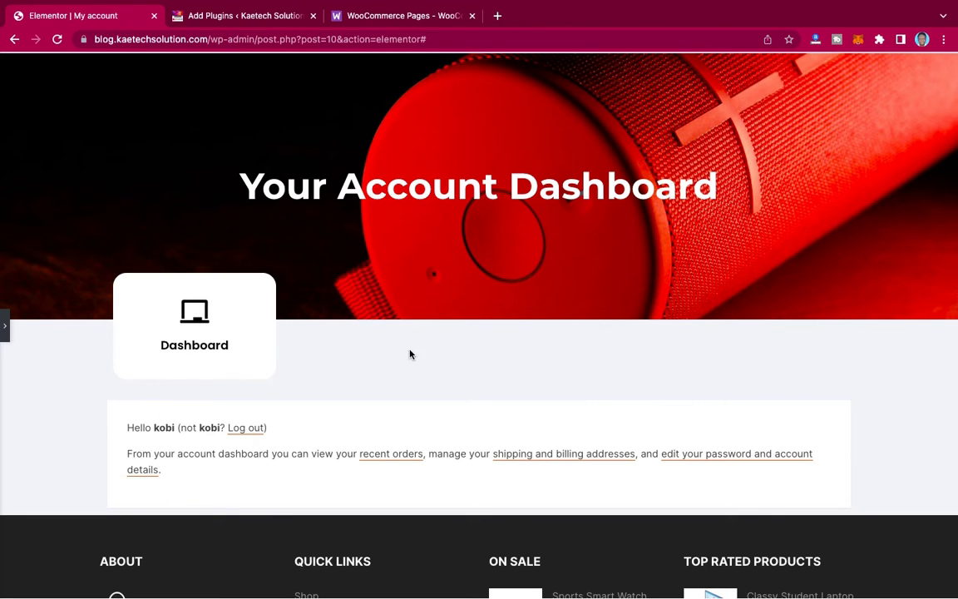
left_click(5, 325)
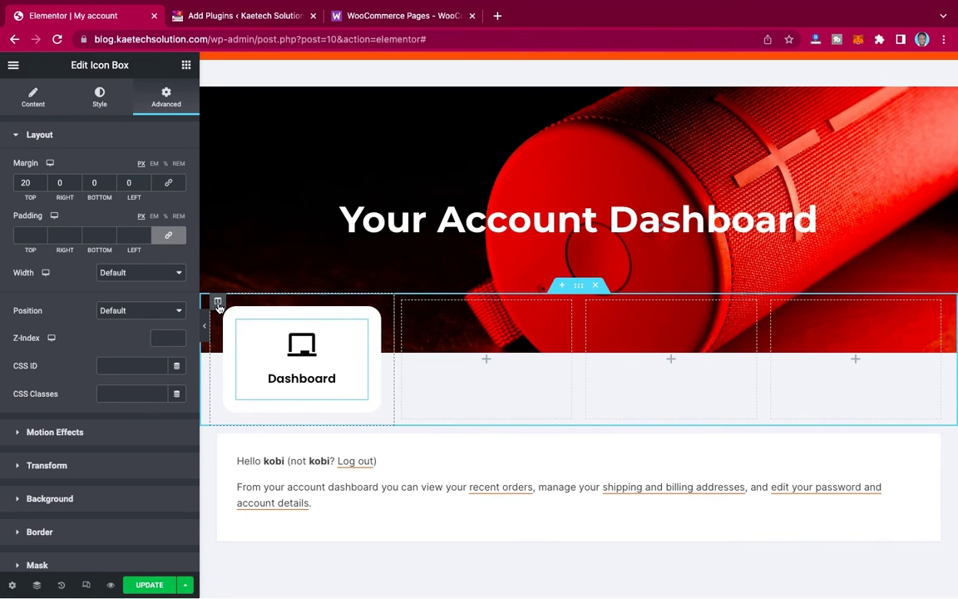
Step: Duplicate the styled Dashboard column three times within the overlapping section
right_click(218, 302)
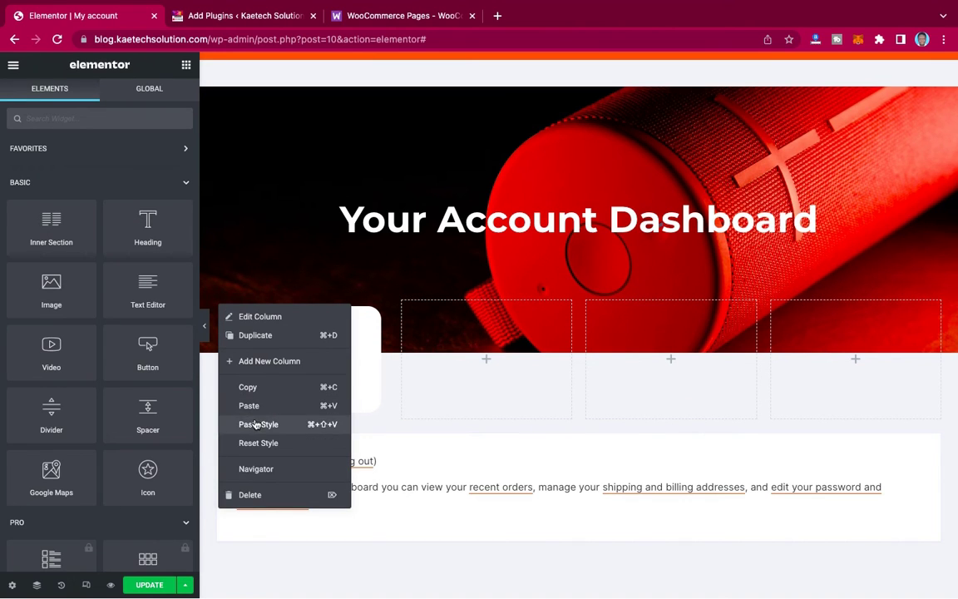
left_click(259, 333)
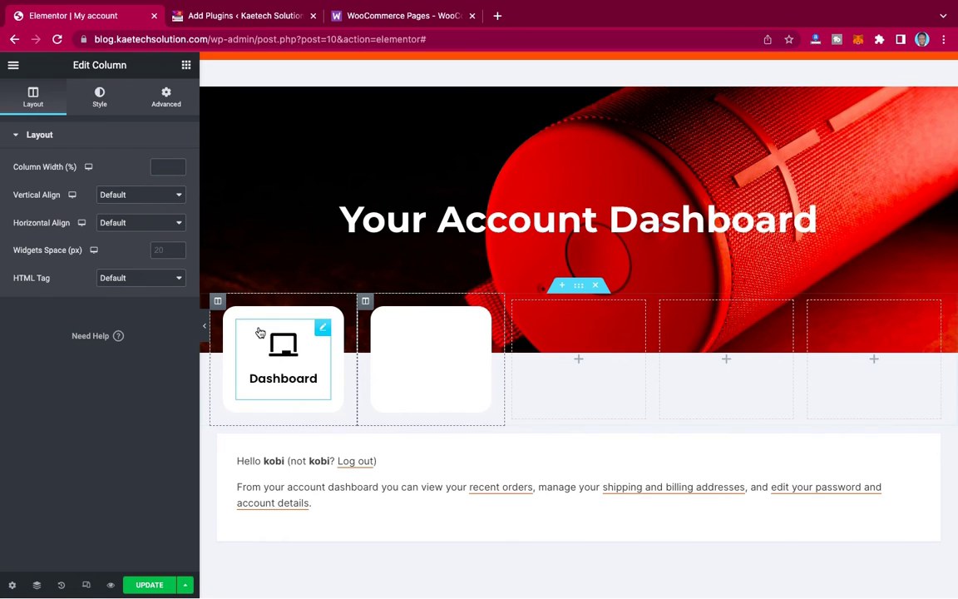
right_click(218, 303)
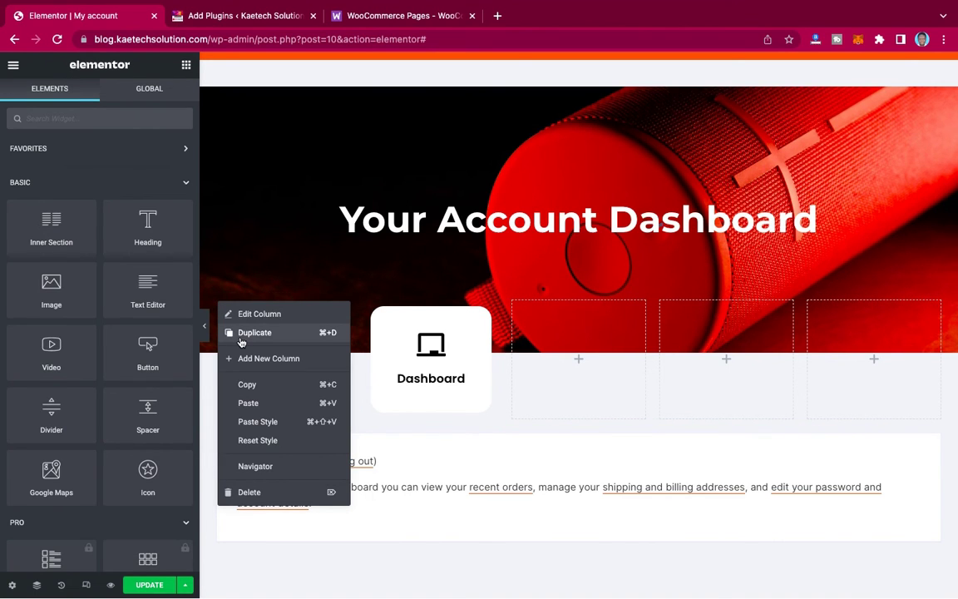
left_click(241, 333)
right_click(218, 303)
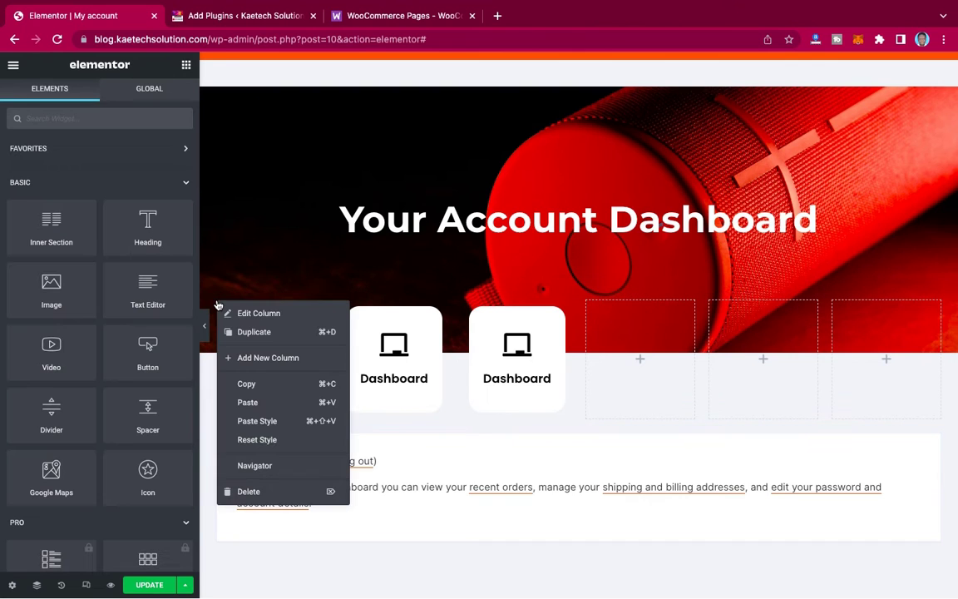
left_click(238, 333)
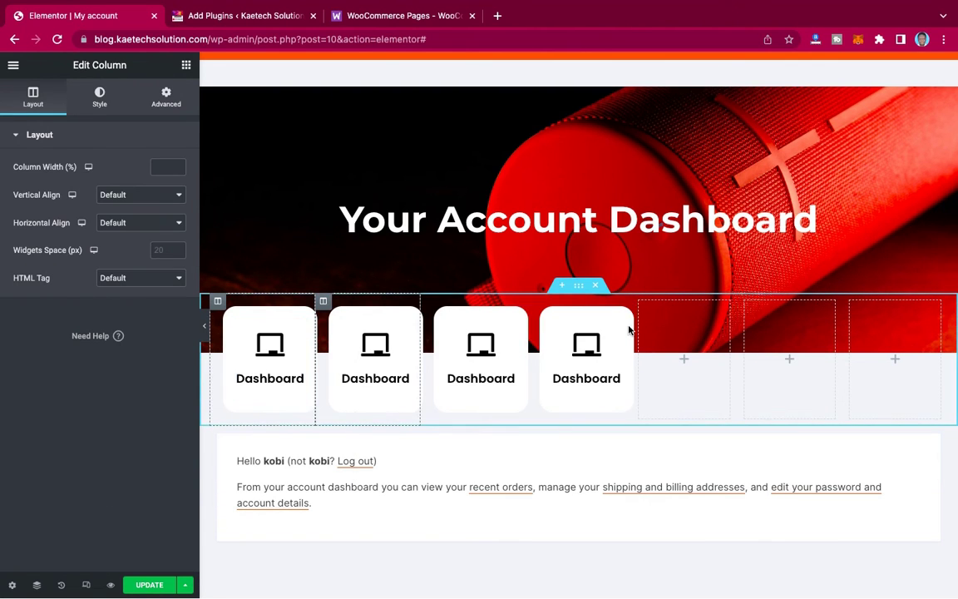
Step: Delete the three empty columns from the section and preview the page with the four Dashboard cards
right_click(641, 303)
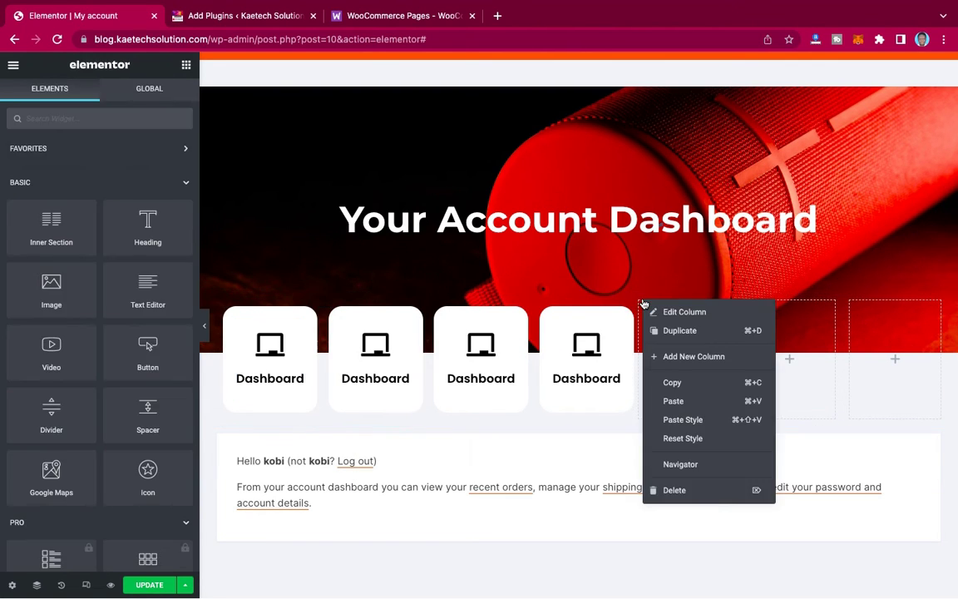
left_click(679, 490)
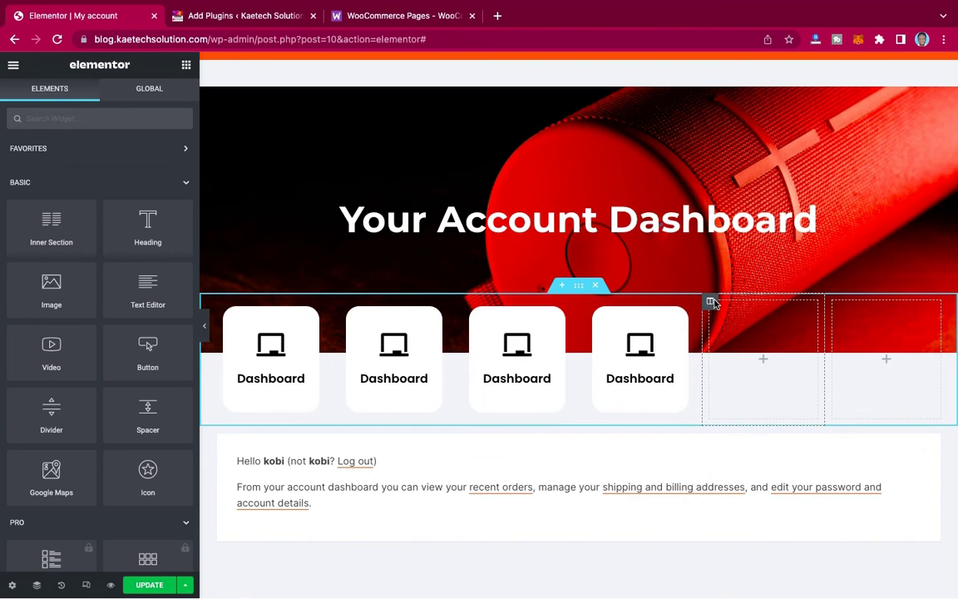
right_click(711, 303)
left_click(742, 490)
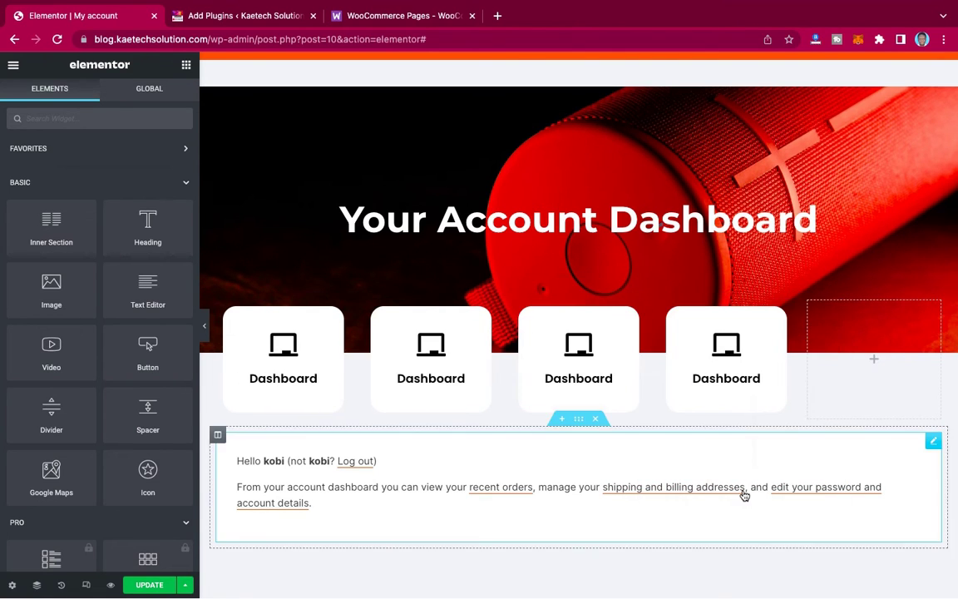
right_click(809, 304)
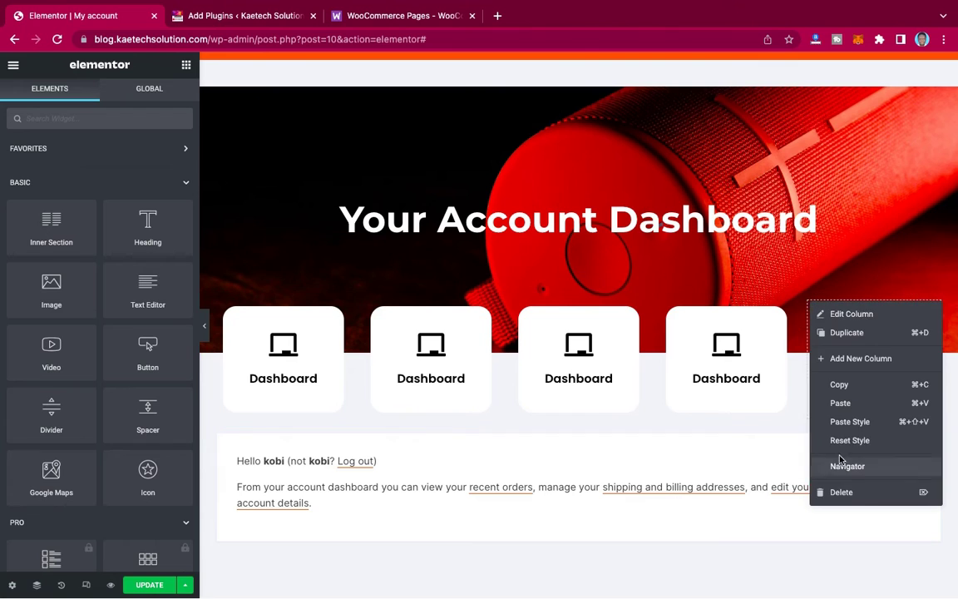
left_click(833, 490)
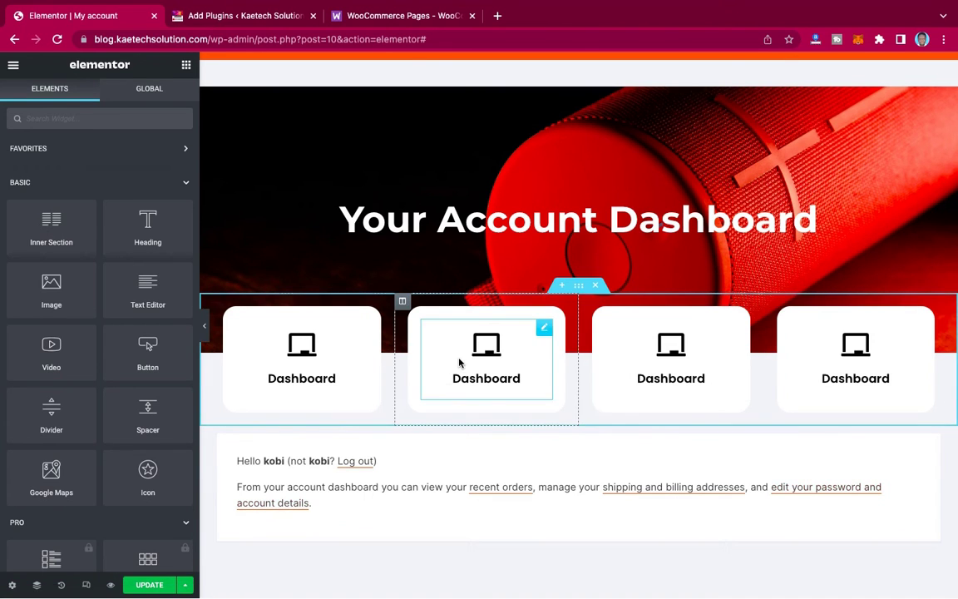
left_click(205, 325)
scroll(773, 275, "up", 2)
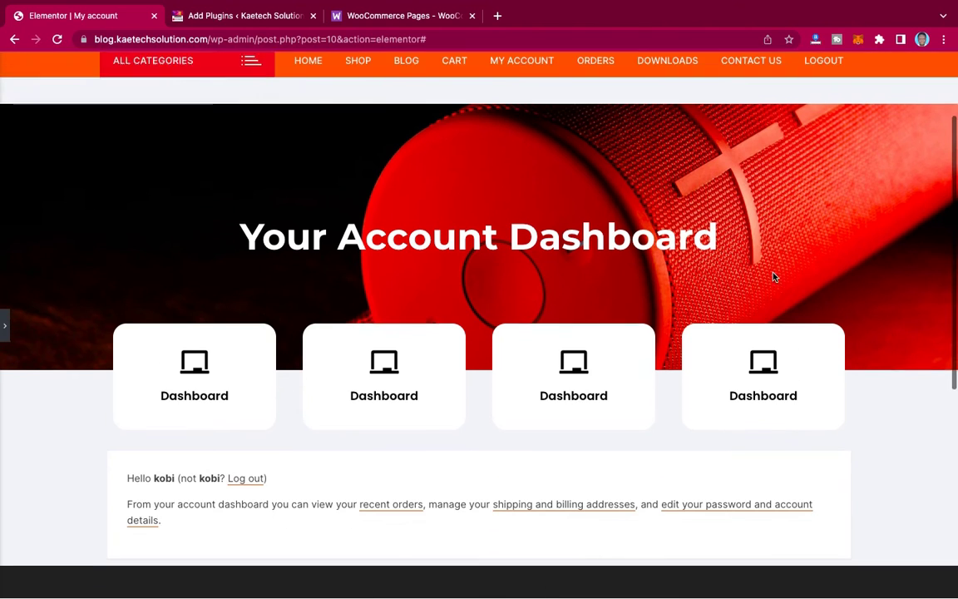
scroll(773, 275, "down", 3)
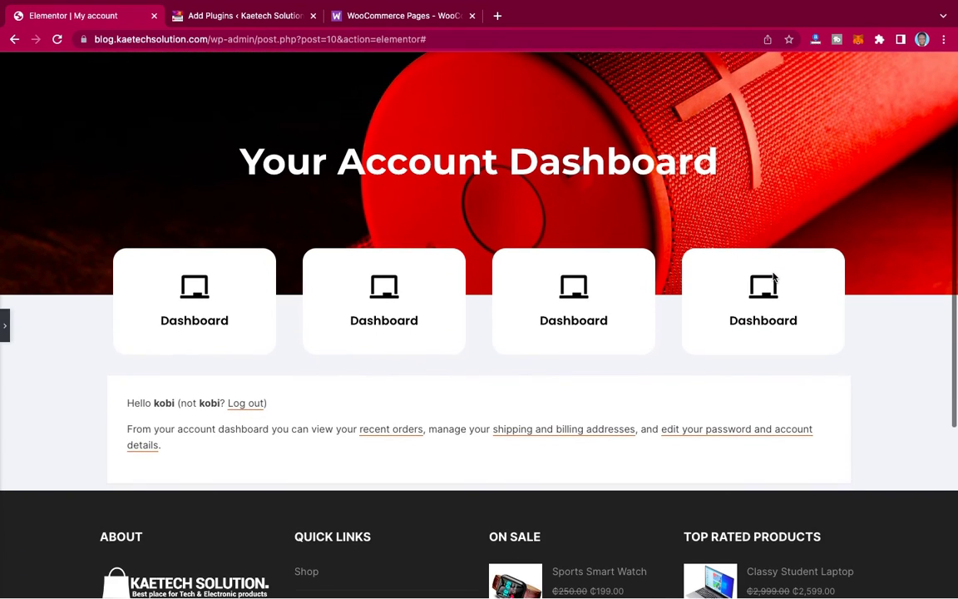
left_click(5, 325)
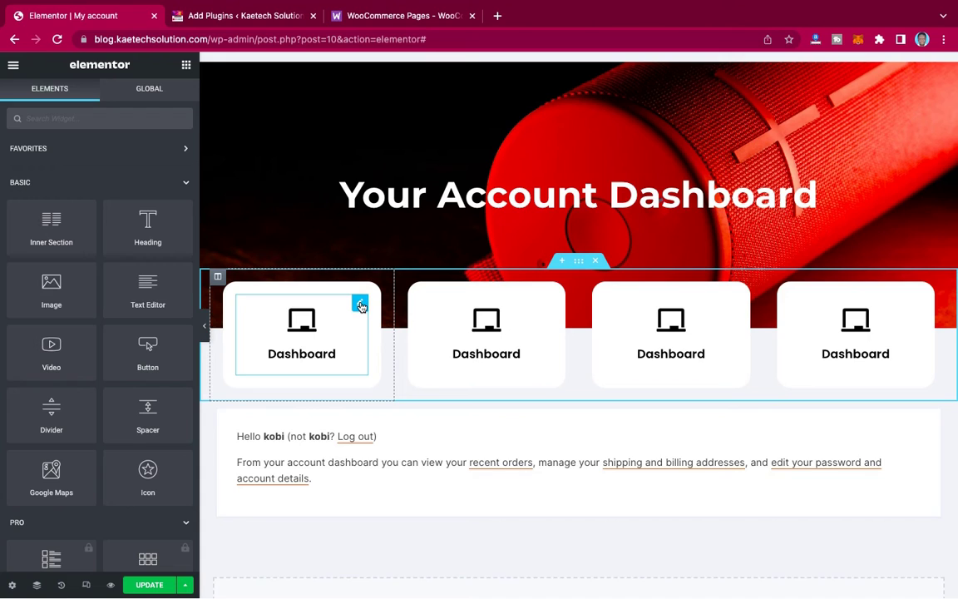
Step: Set the hover primary color of the first Dashboard icon box's icon to orange, #DD9207
left_click(360, 306)
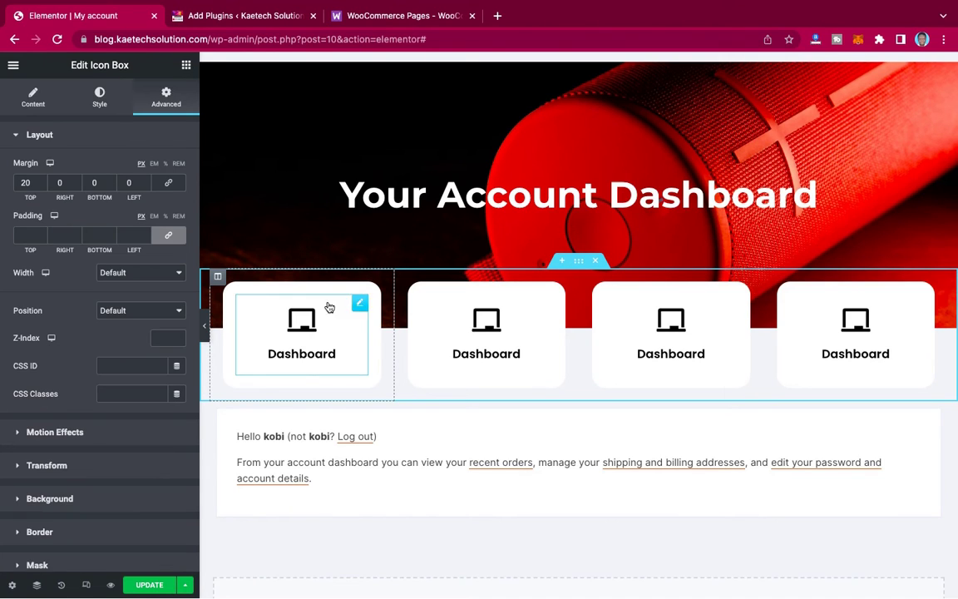
left_click(100, 96)
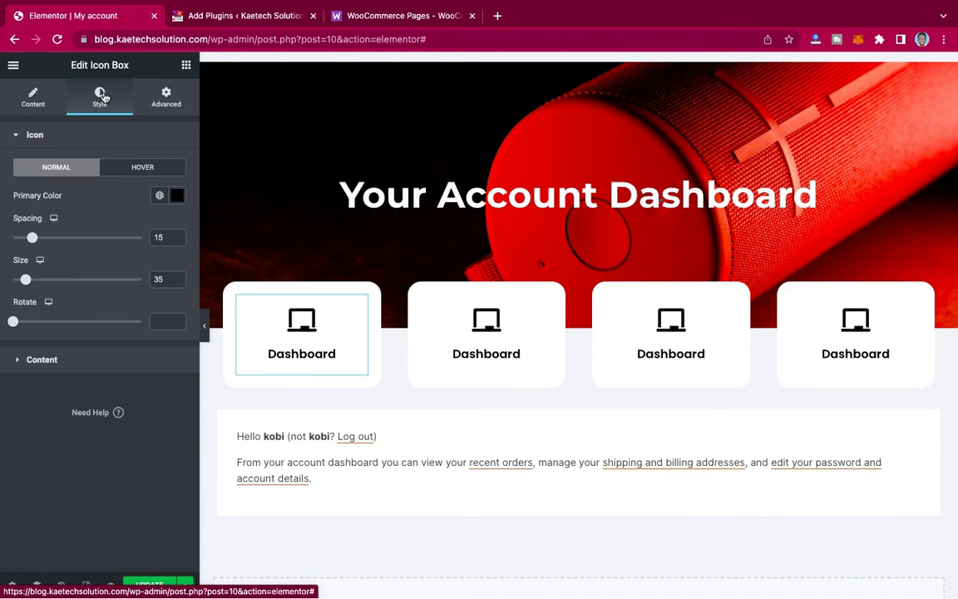
left_click(148, 170)
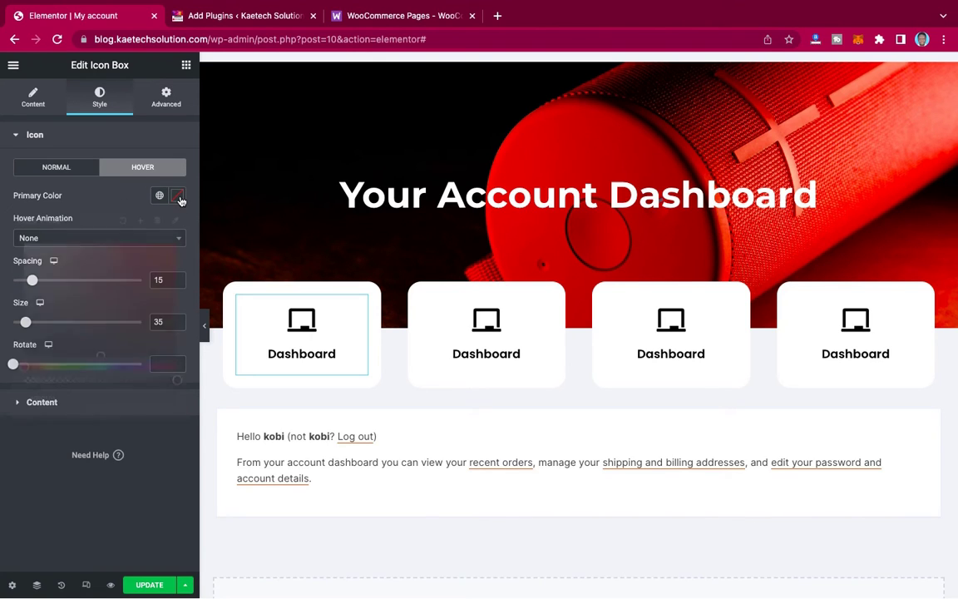
left_click(179, 197)
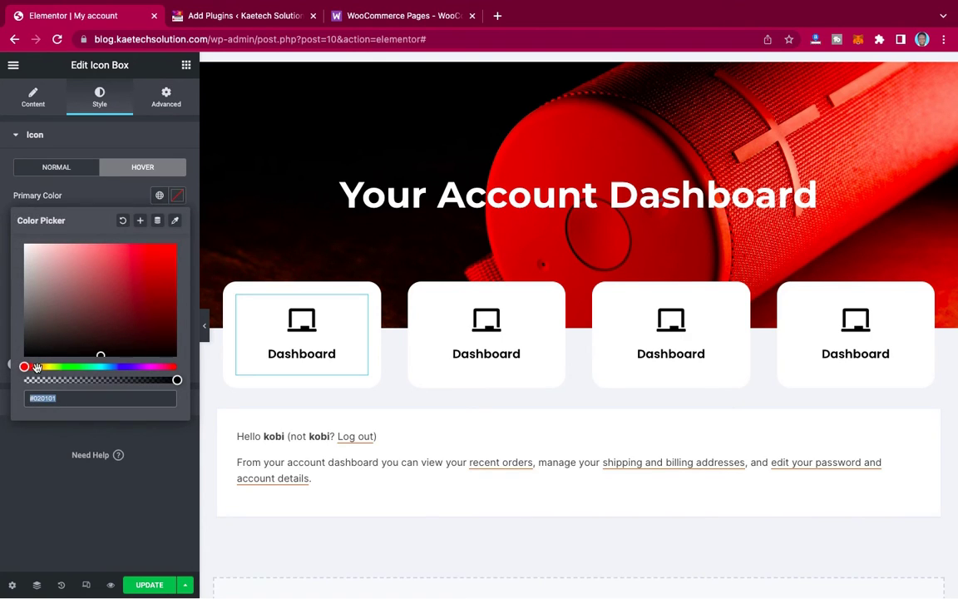
left_click(37, 367)
left_click(172, 260)
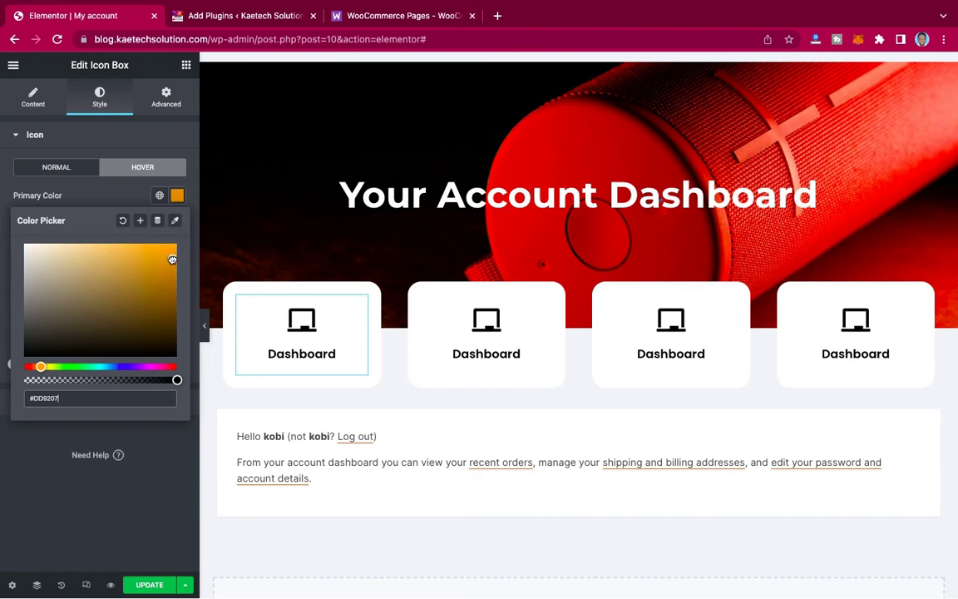
left_click(109, 206)
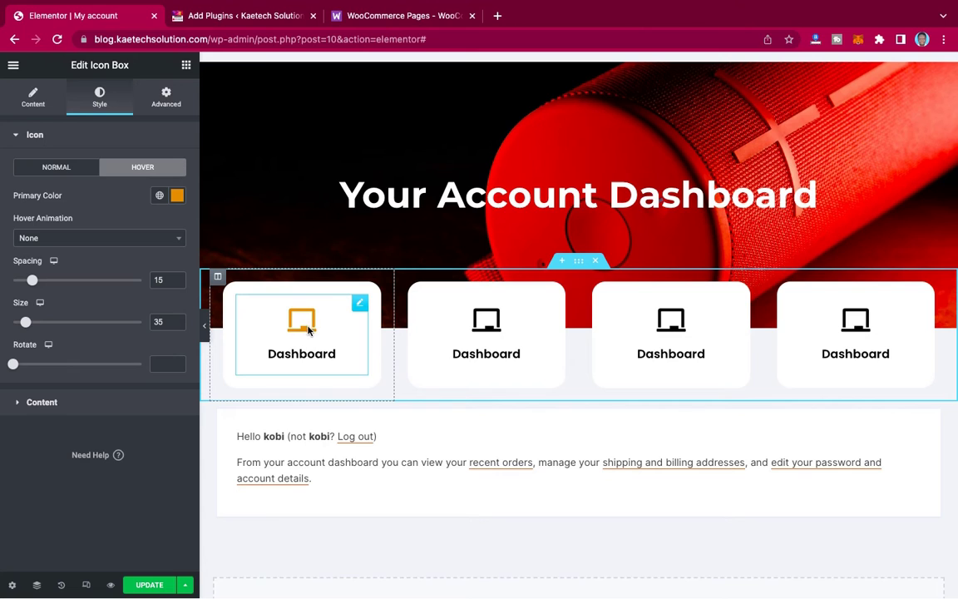
Step: Copy the first Dashboard icon box and paste its style onto the second and third icon boxes
right_click(359, 306)
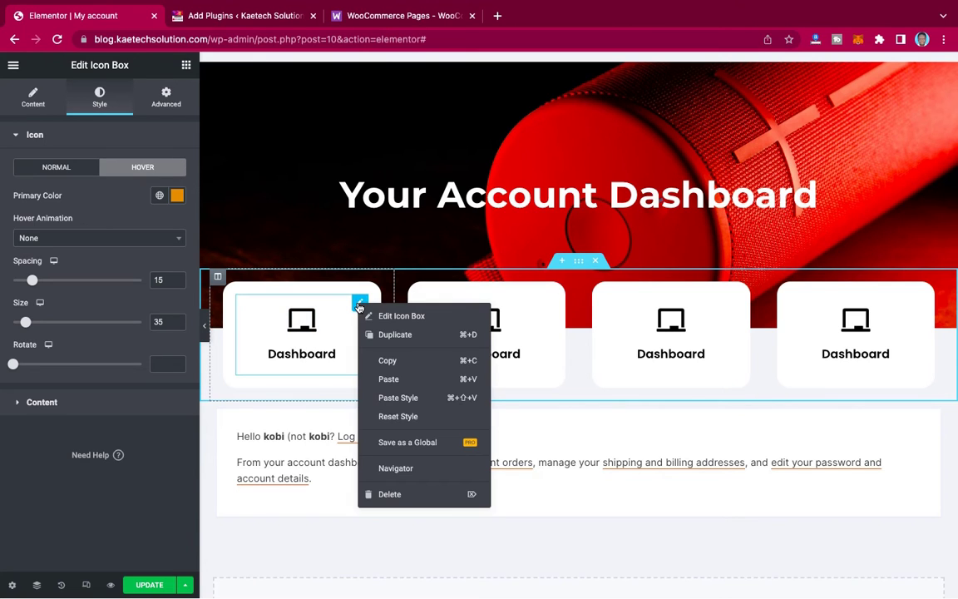
left_click(382, 359)
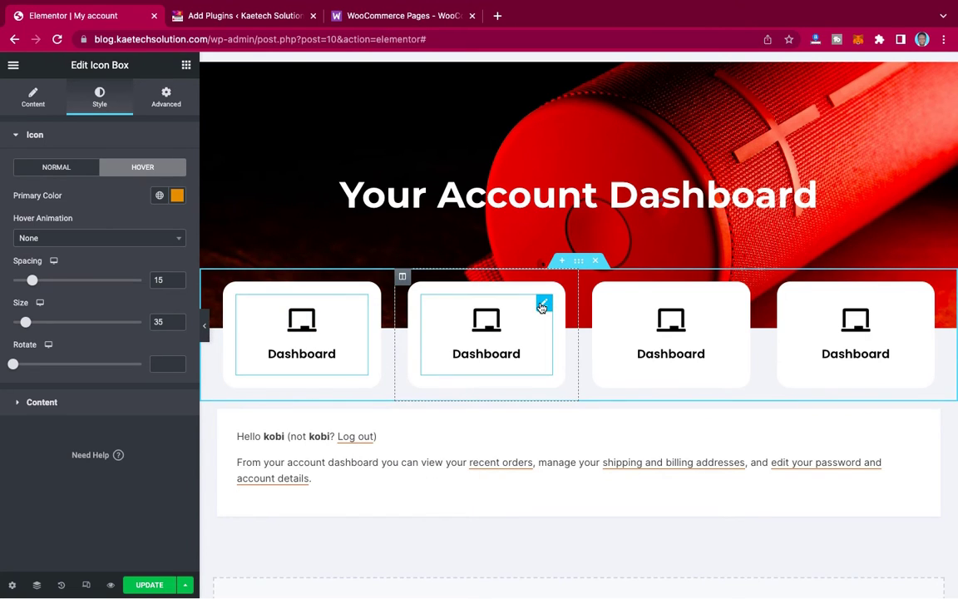
right_click(542, 306)
left_click(551, 397)
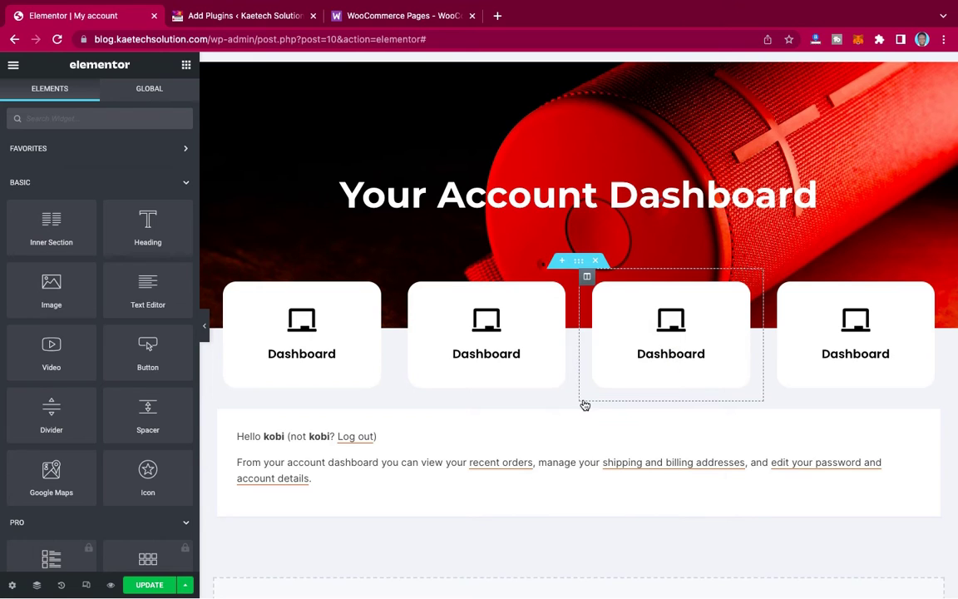
right_click(730, 304)
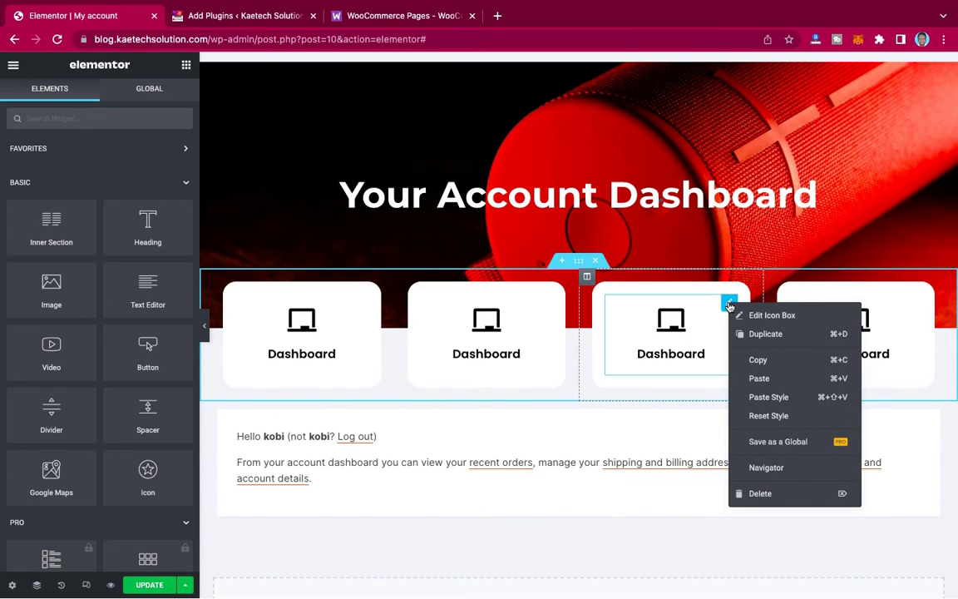
left_click(764, 397)
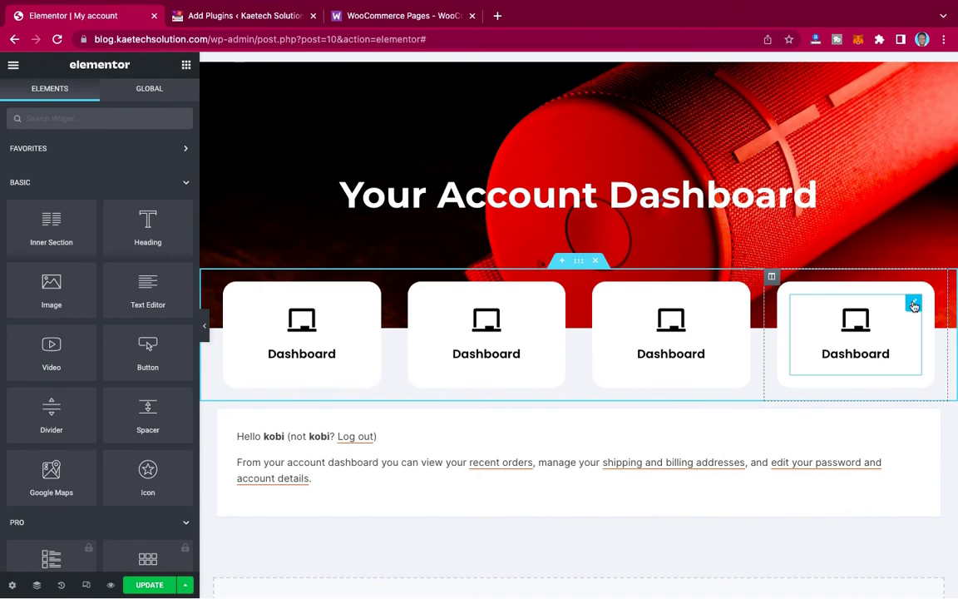
right_click(914, 304)
left_click(897, 383)
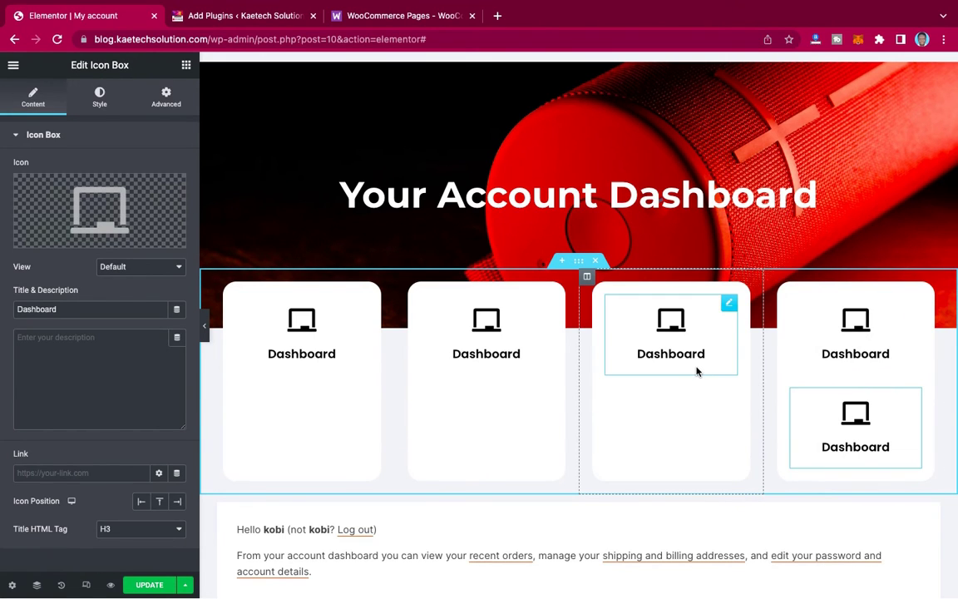
key("ctrl+z")
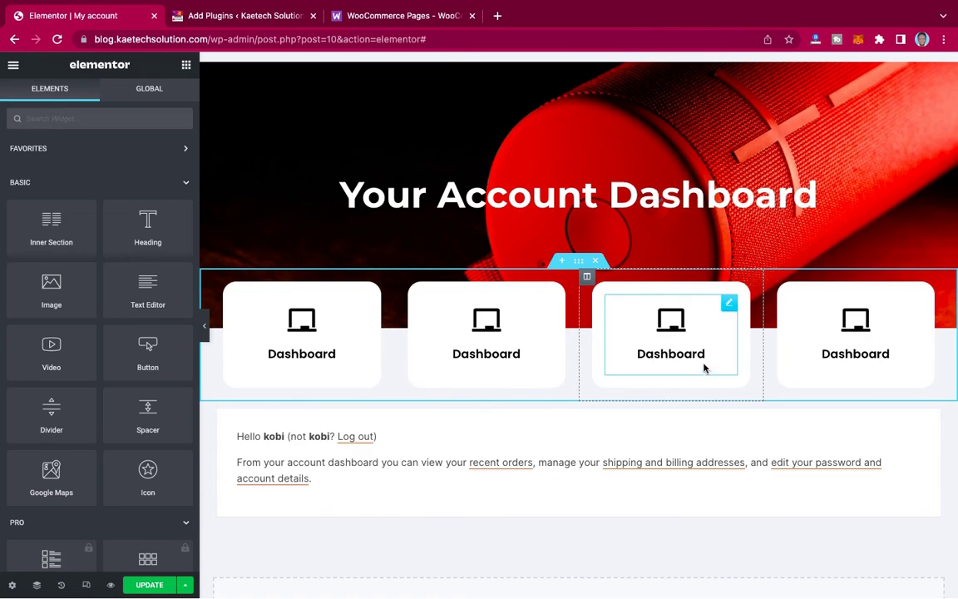
Step: Paste the copied icon box style onto the fourth icon box in the card row
right_click(914, 304)
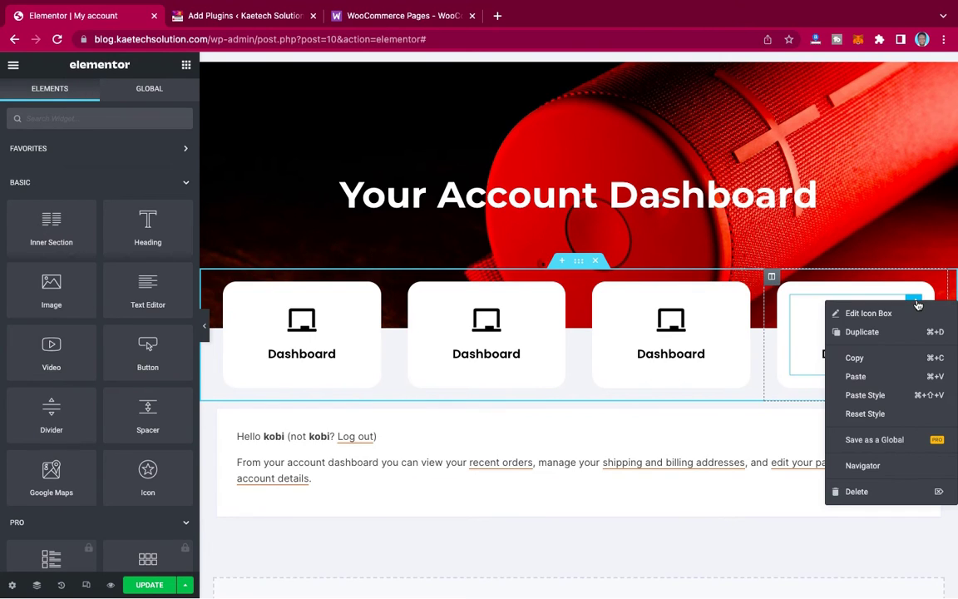
left_click(827, 400)
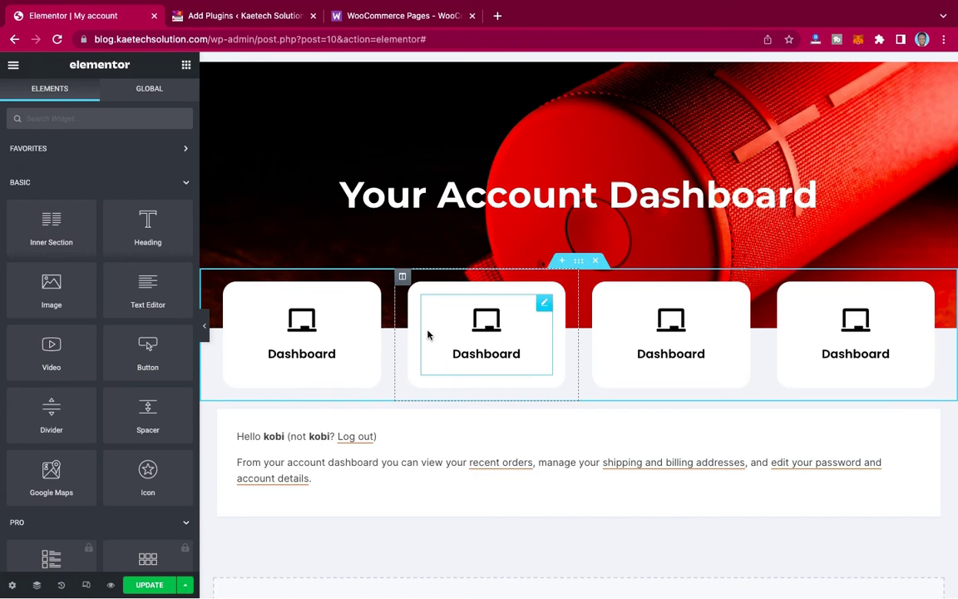
Step: Change the second card's icon to the shopping basket, found with "bas", and its title to "Orders"
left_click(519, 316)
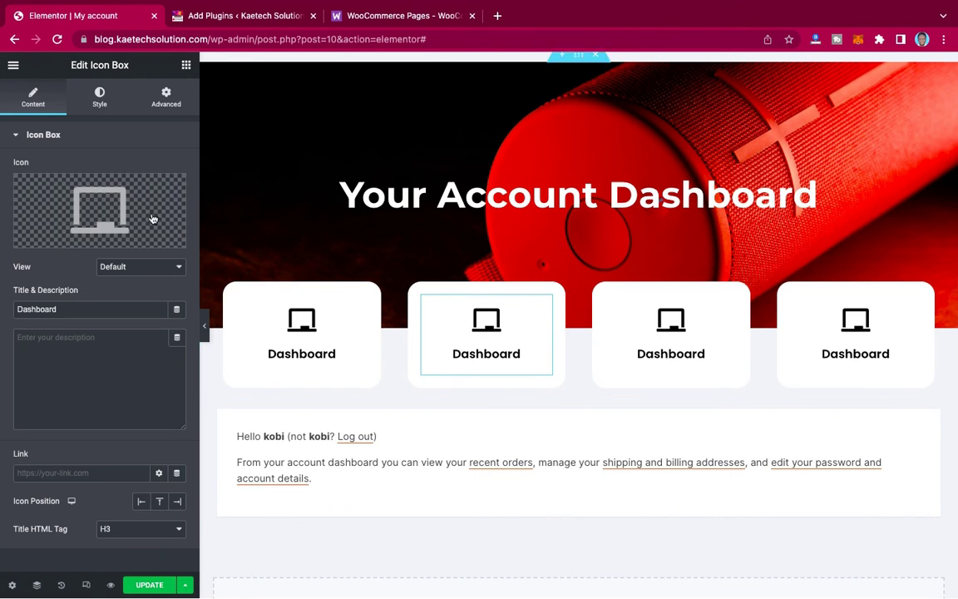
left_click(118, 203)
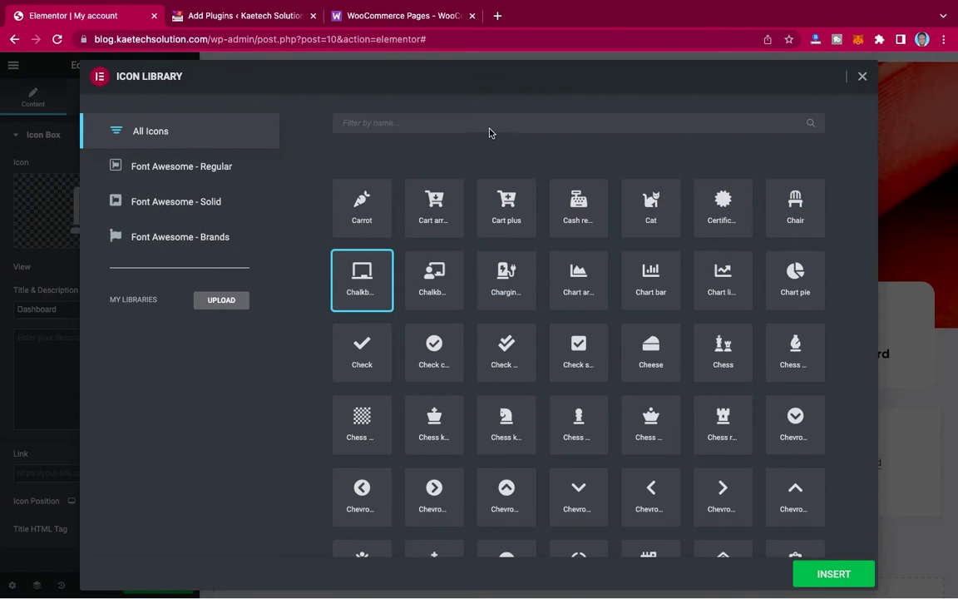
type("bas")
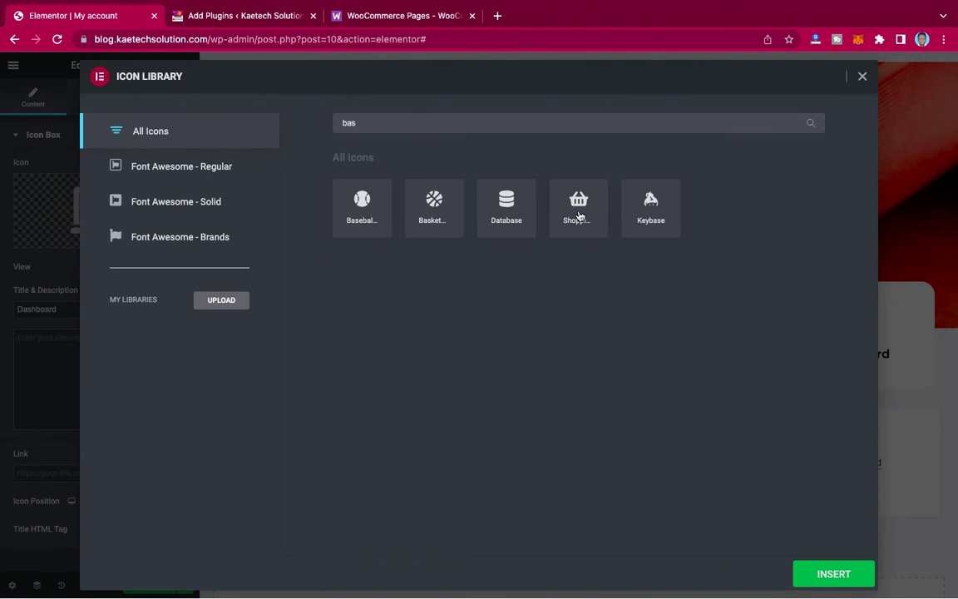
left_click(579, 212)
left_click(831, 573)
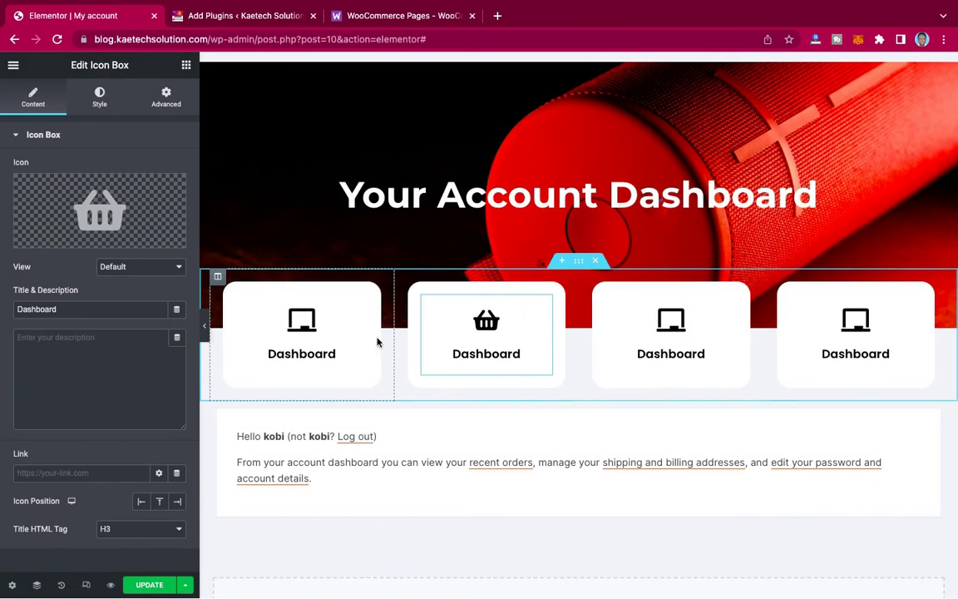
left_click_drag(75, 308, 25, 308)
type("O")
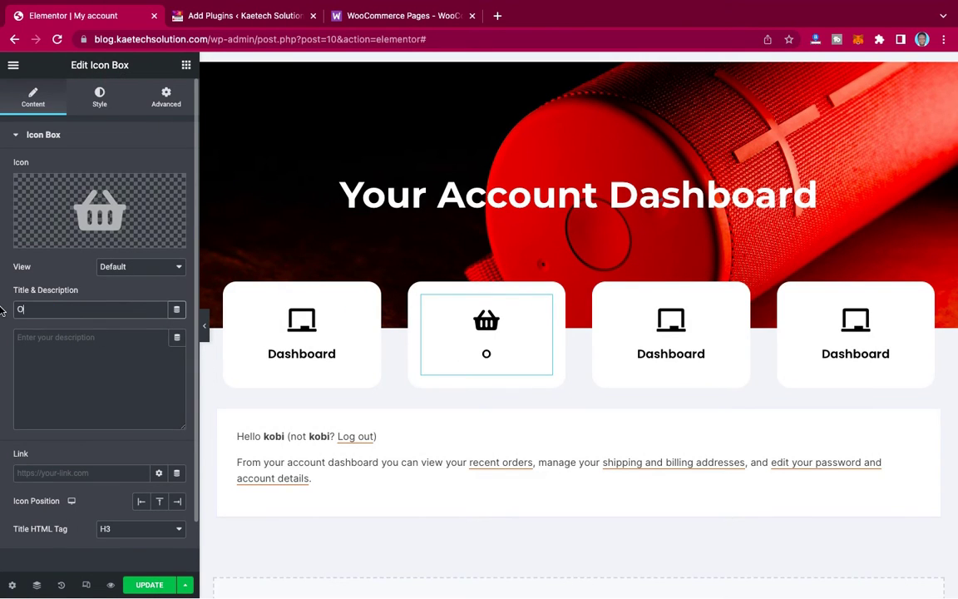
type("rders")
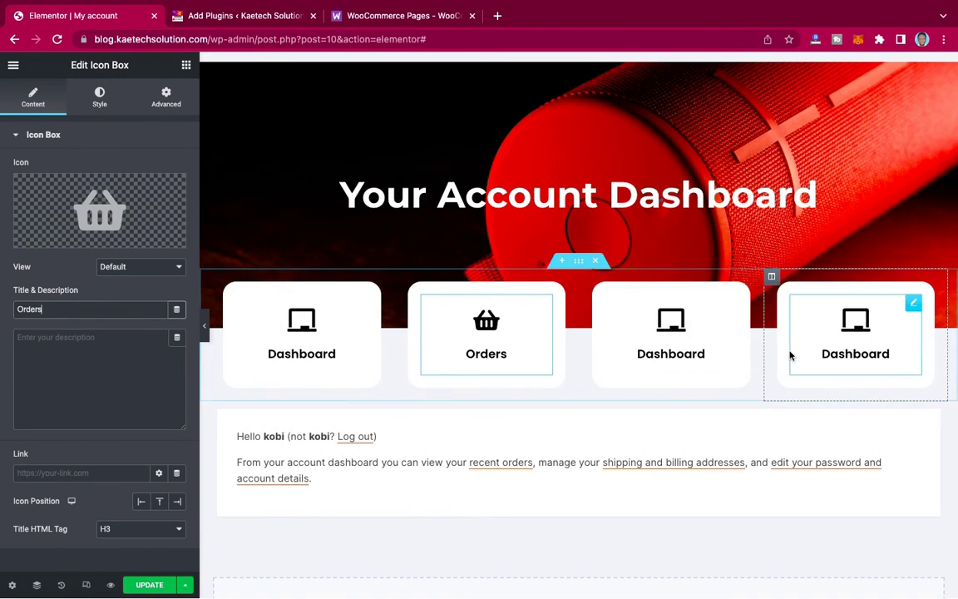
Step: Change the third card's icon to the Download icon, found with "downlo", and its title to "Downloads"
left_click(729, 306)
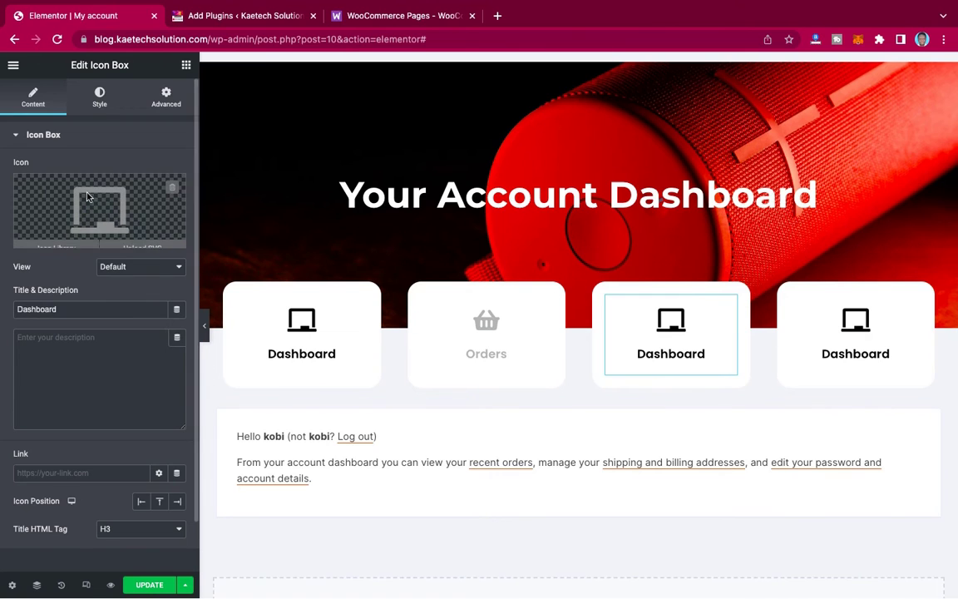
left_click(55, 238)
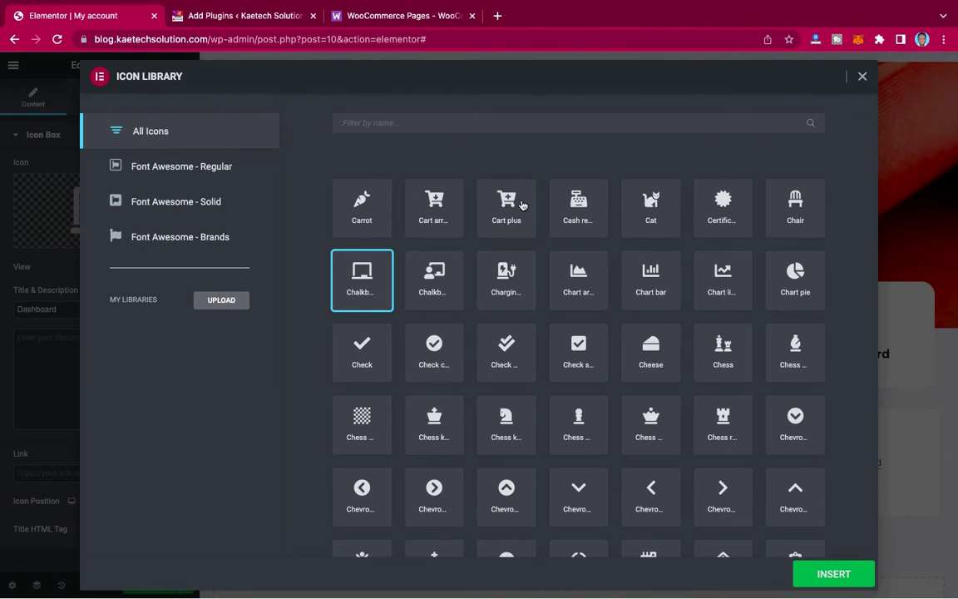
left_click(457, 118)
type("do")
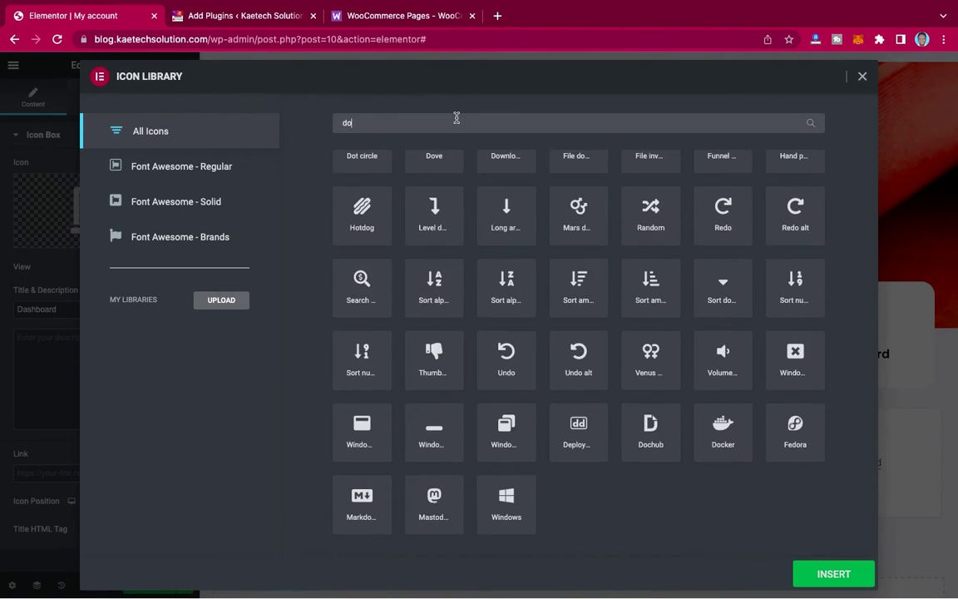
type("wnlo")
left_click(429, 207)
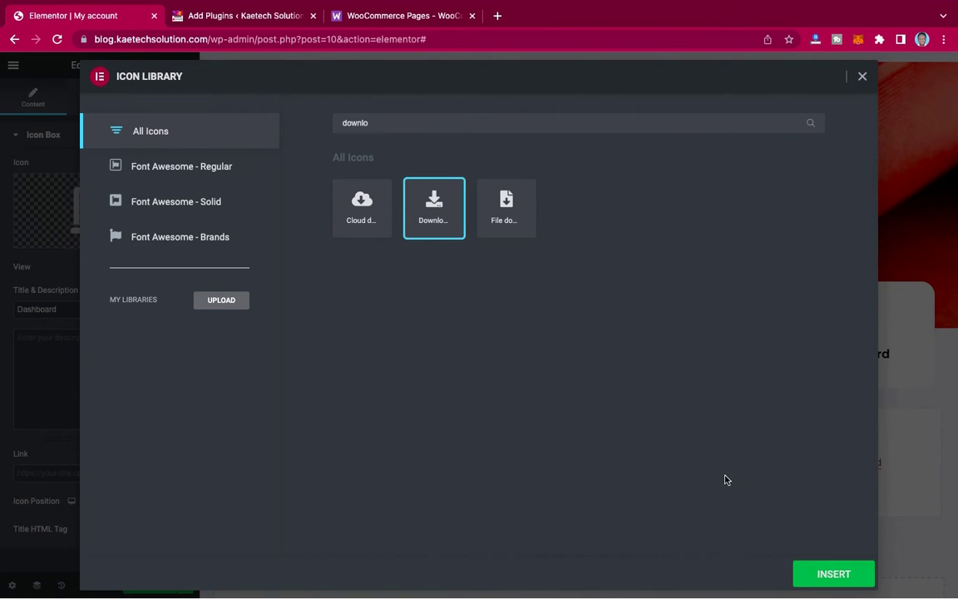
left_click(833, 574)
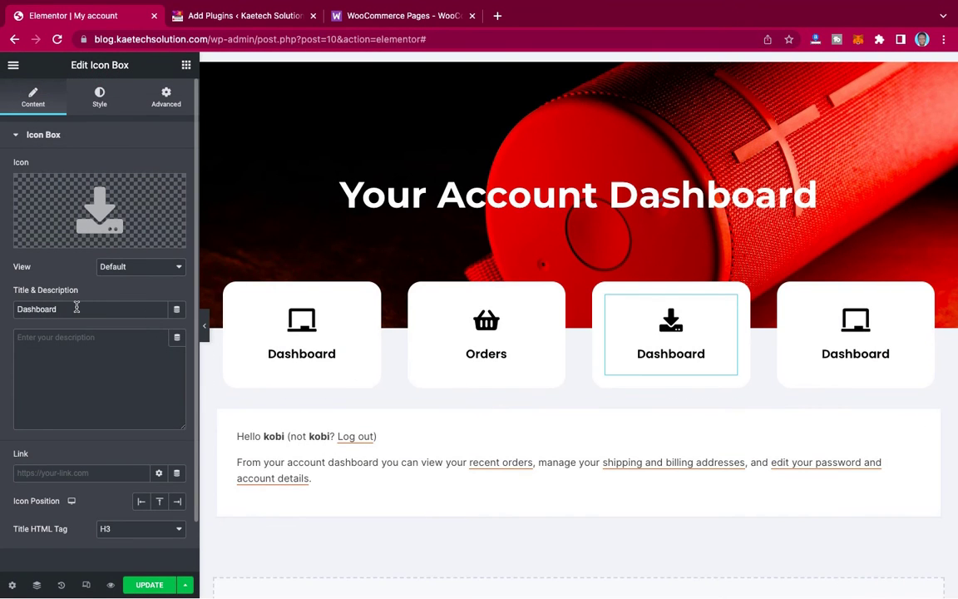
left_click_drag(87, 309, 27, 308)
type("a")
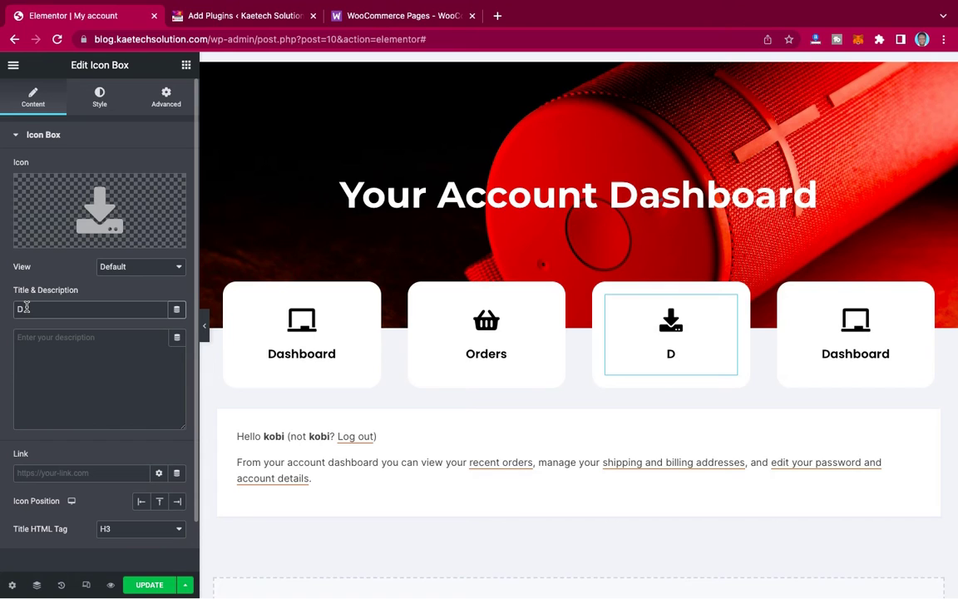
type("wnloads")
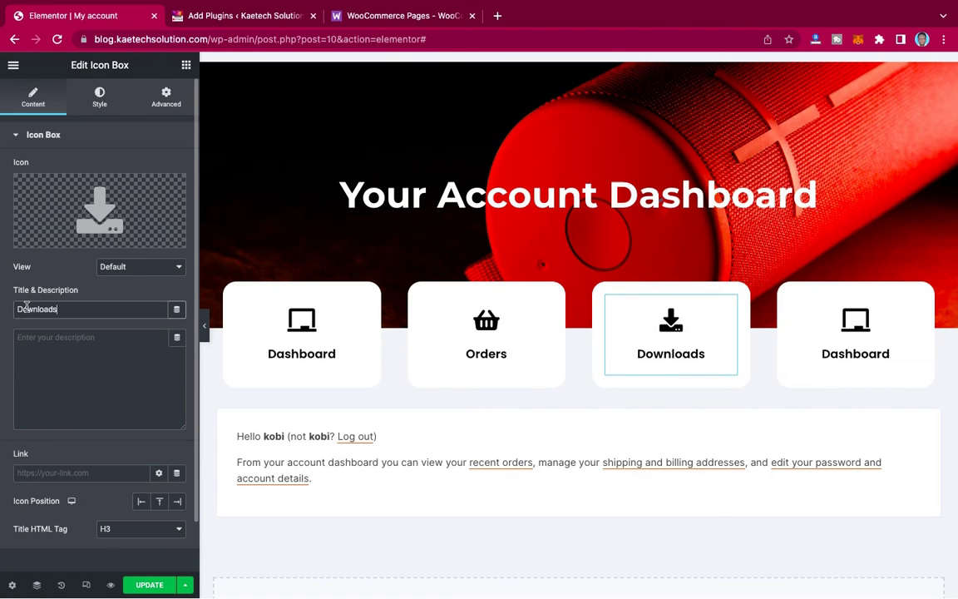
Step: Change the fourth card's icon to the shopping cart, found with "shopp", and its title to "Cart"
left_click(819, 287)
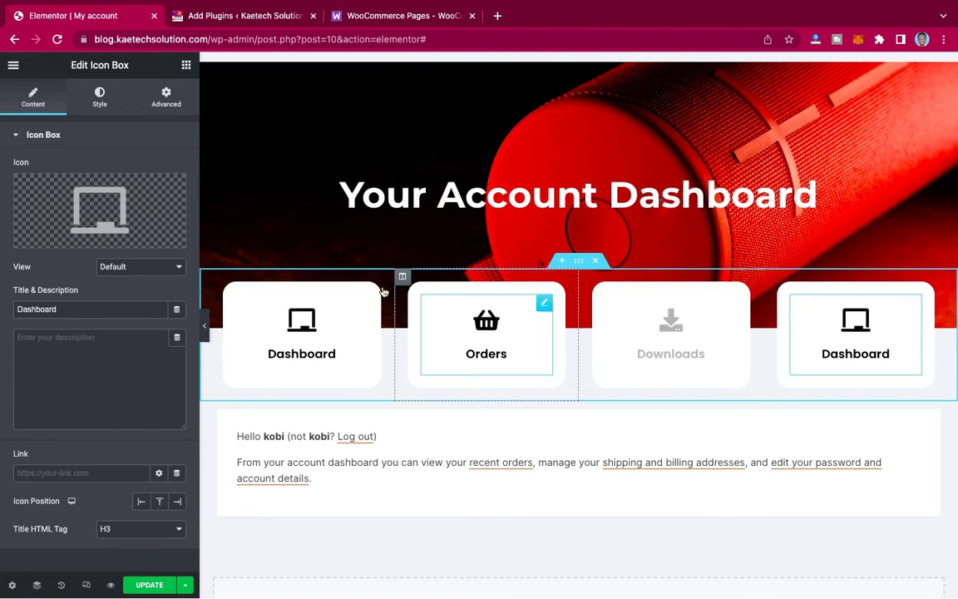
left_click(45, 234)
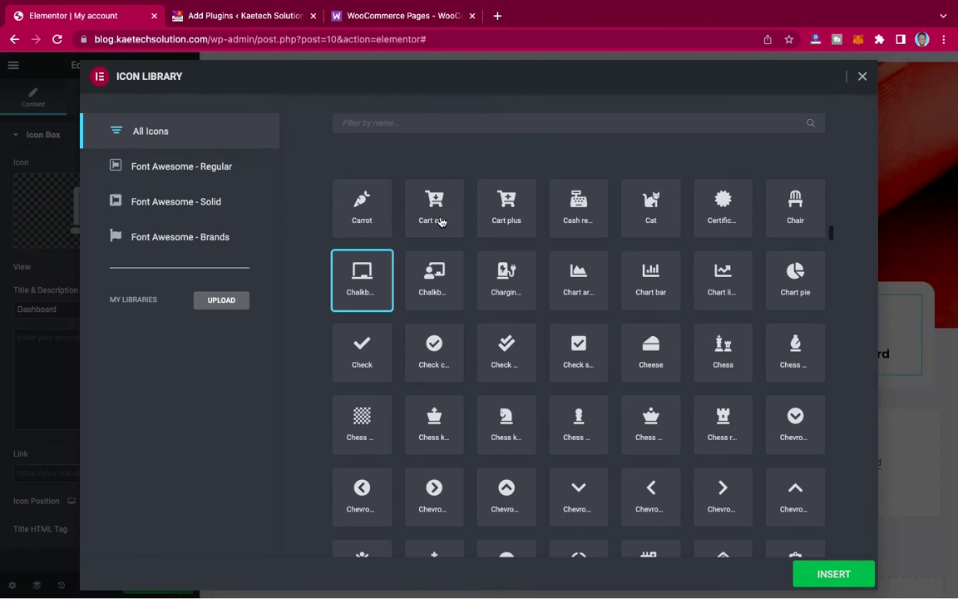
left_click(491, 122)
type("shopp")
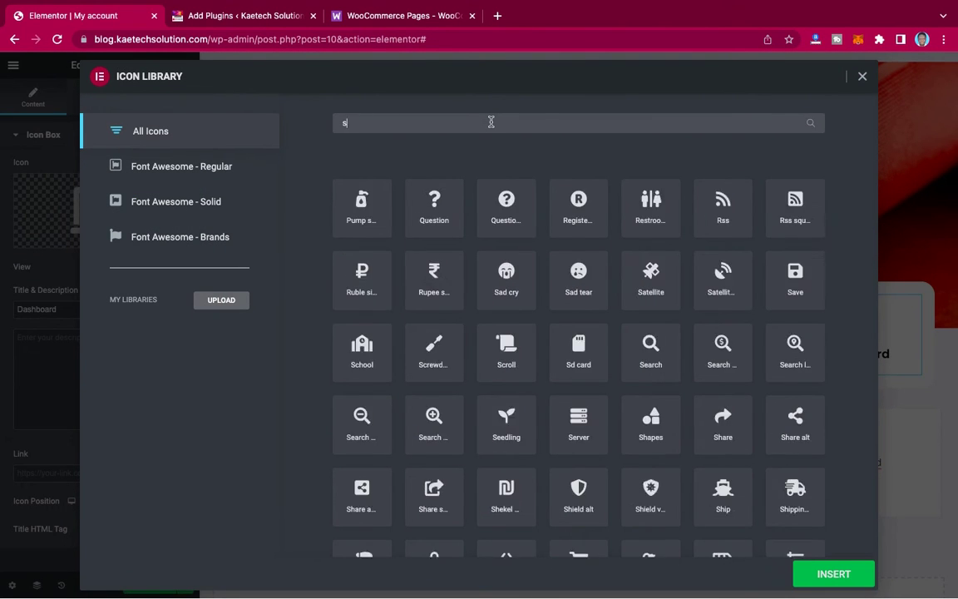
left_click(514, 211)
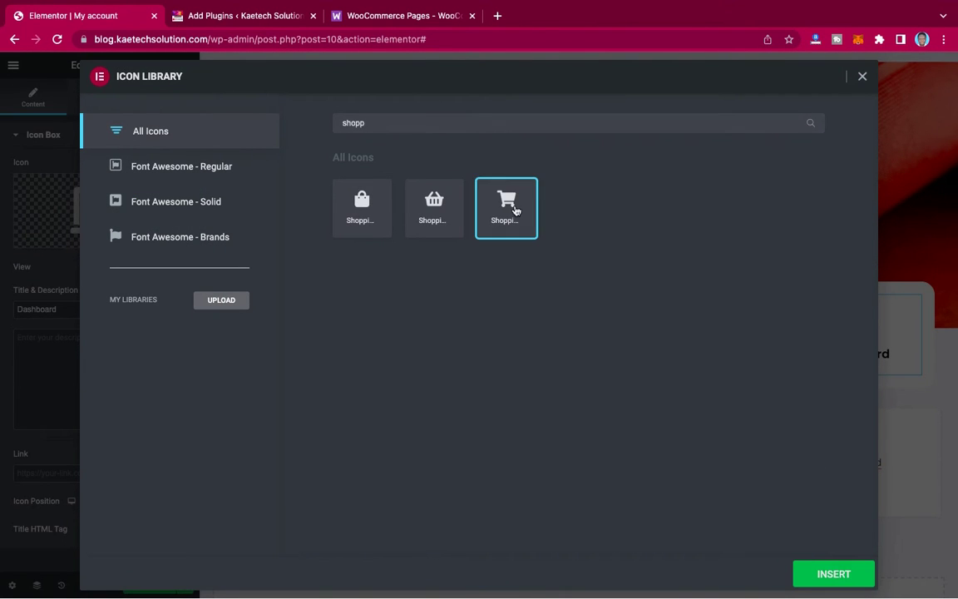
left_click(852, 580)
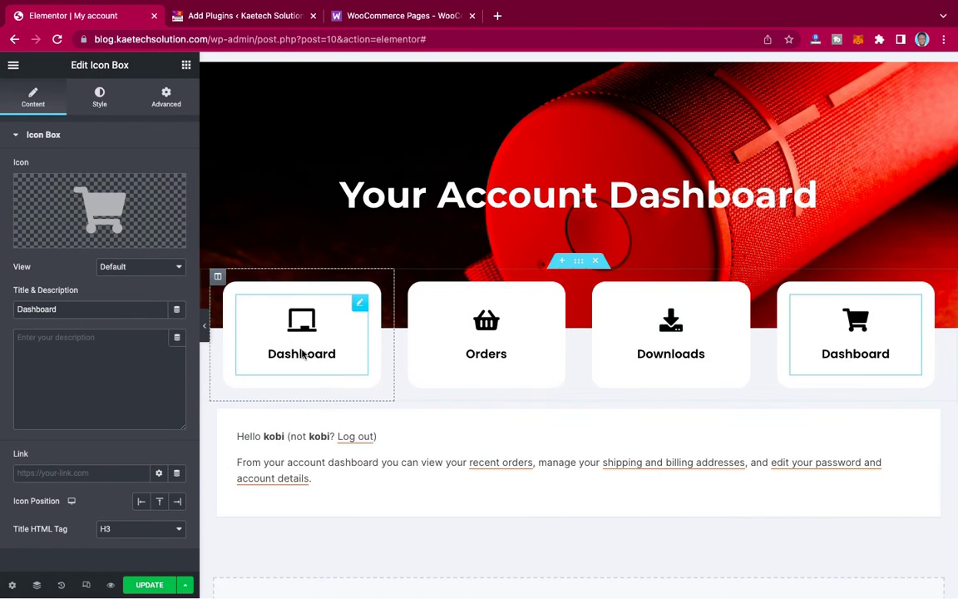
left_click(98, 309)
left_click_drag(98, 309, 2, 312)
type("C")
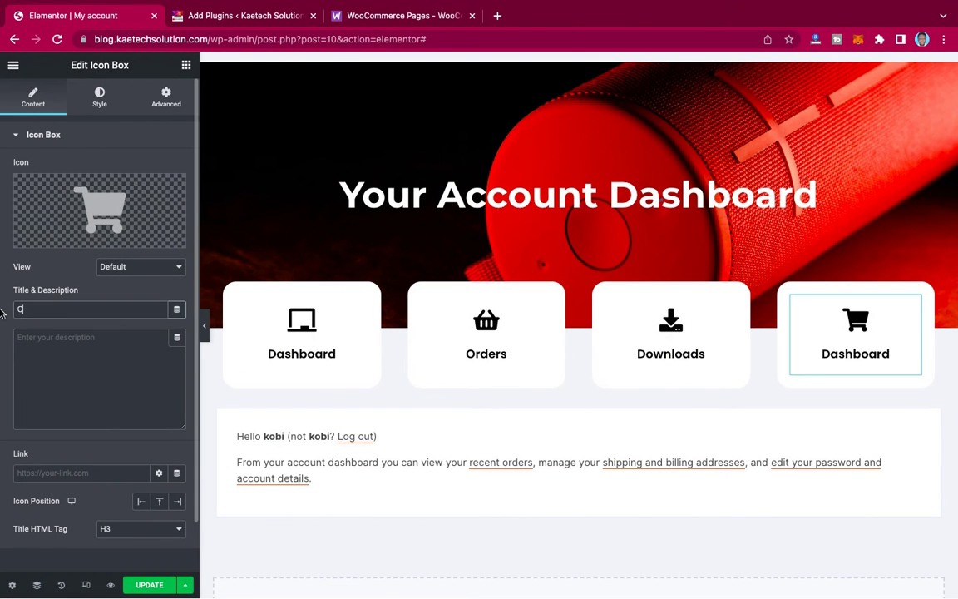
type("art")
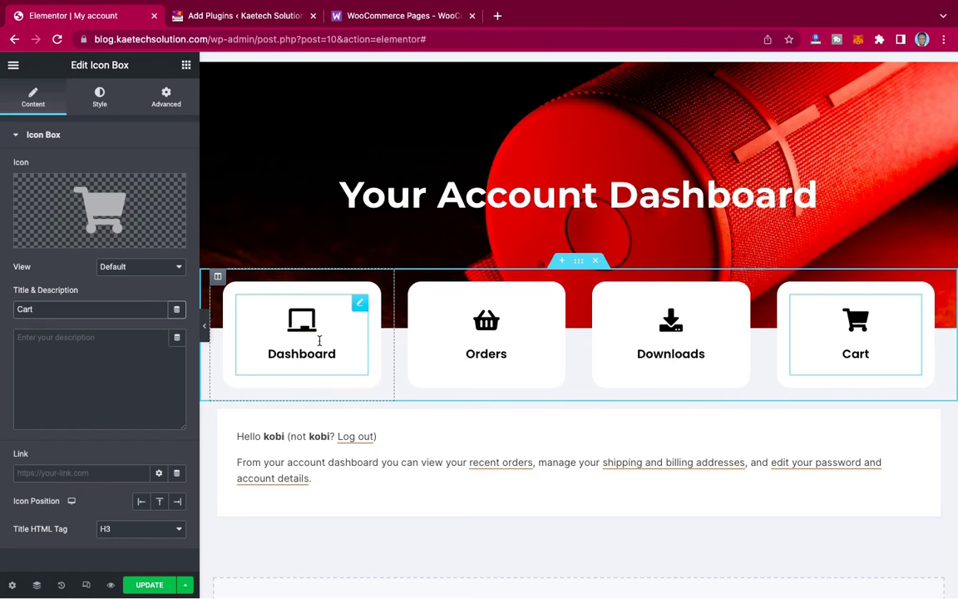
Step: Visit the live store site from the WordPress admin and copy the My Account menu link's address
scroll(288, 341, "down", 2)
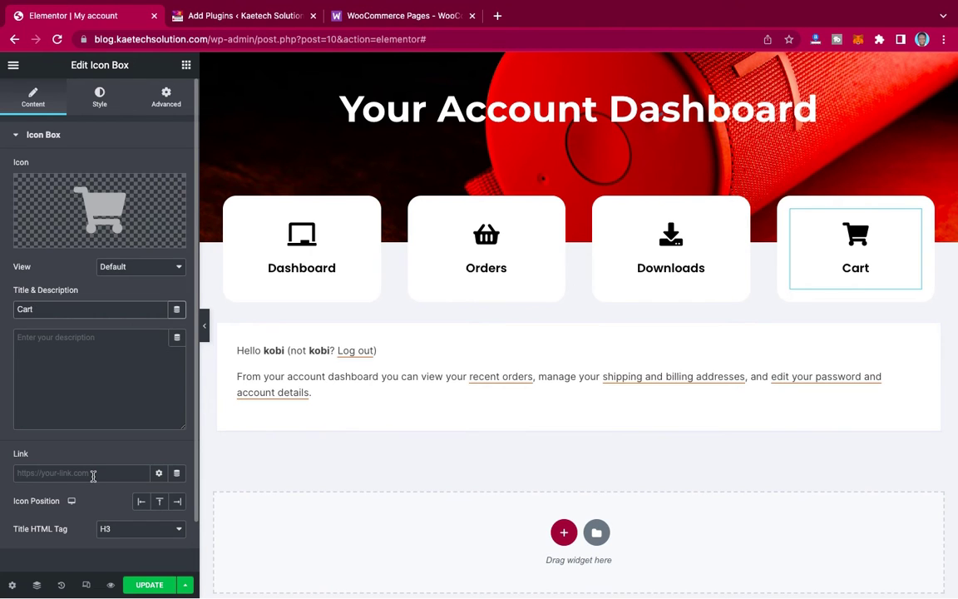
left_click(258, 17)
mouse_move(50, 63)
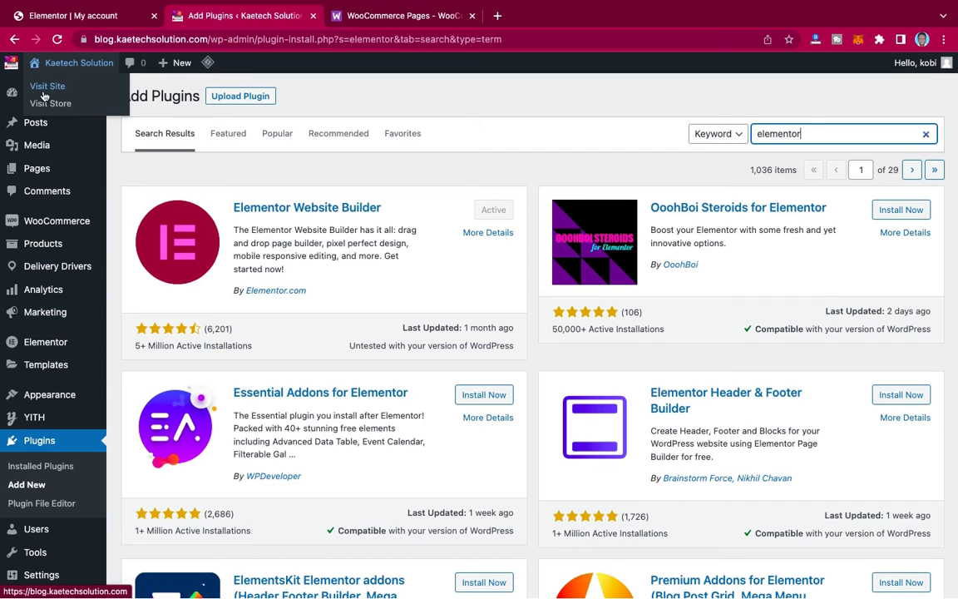
left_click(44, 89)
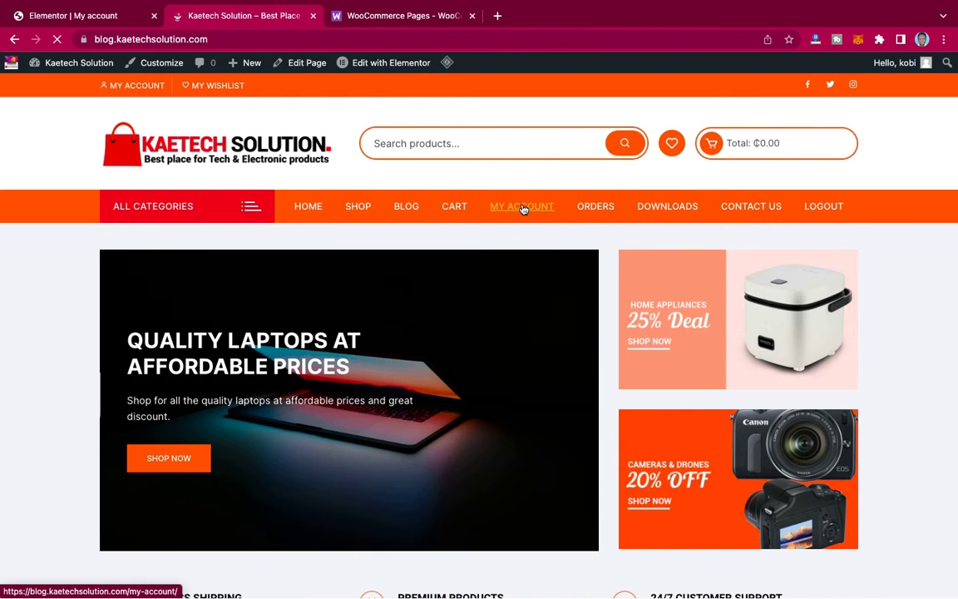
right_click(523, 208)
left_click(551, 277)
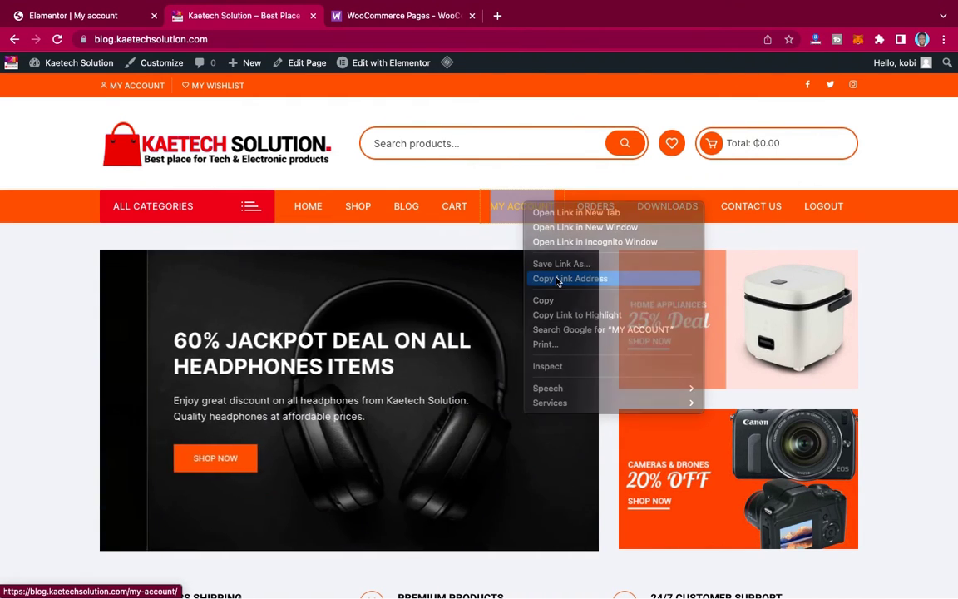
Step: Paste the copied My Account address as the Cart icon box's link in the Elementor editor and update the page
left_click(92, 17)
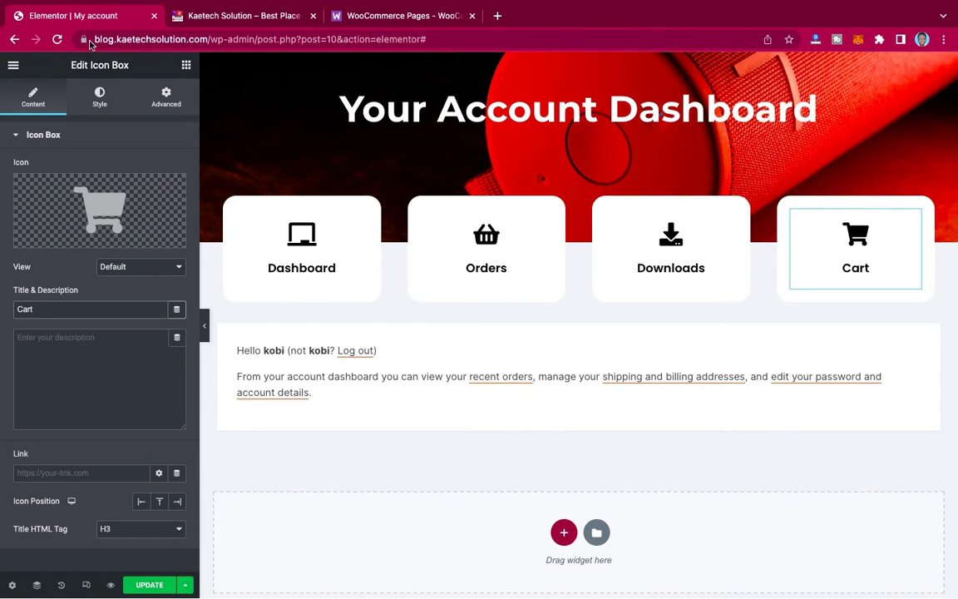
left_click(31, 473)
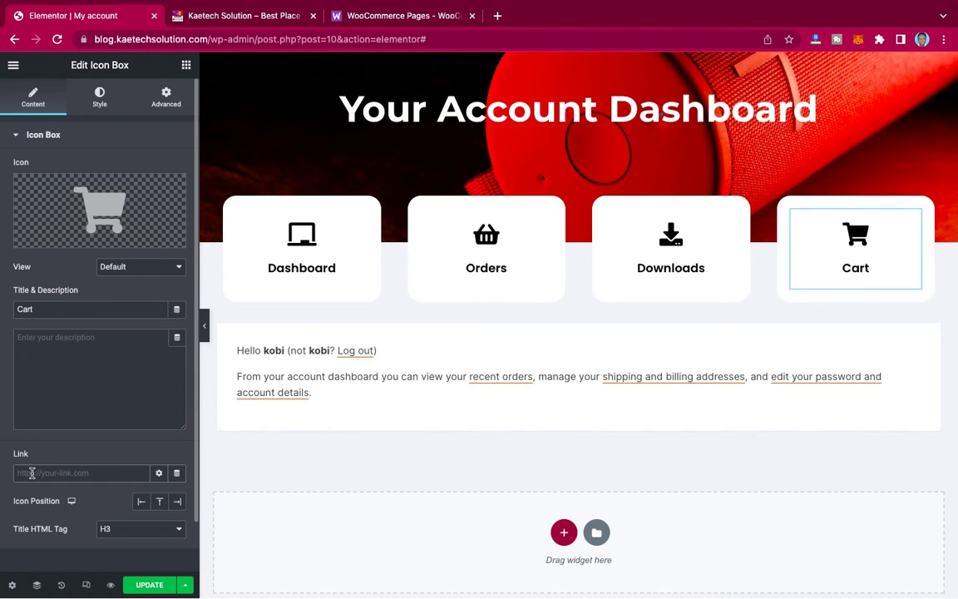
key("super+v")
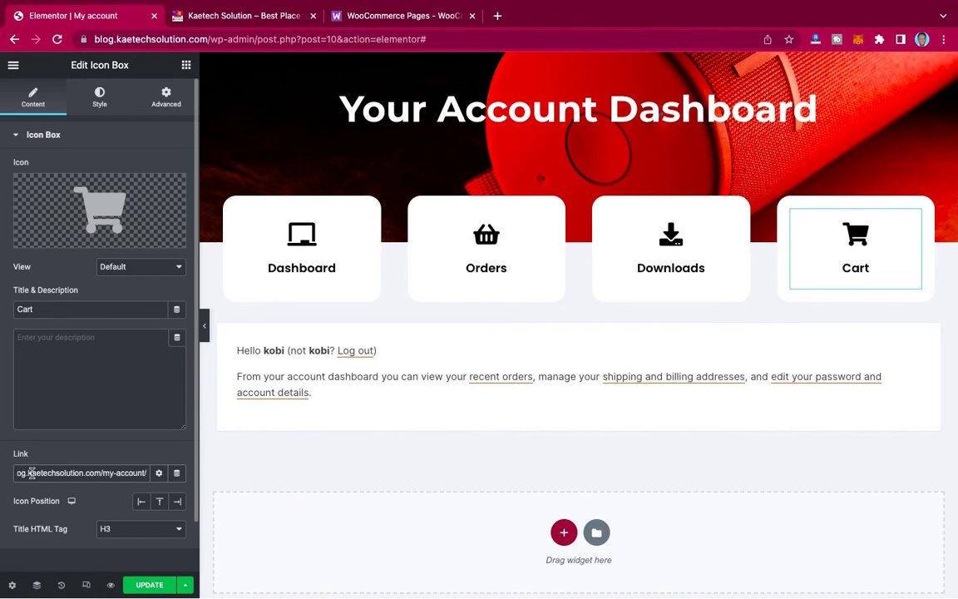
left_click(158, 588)
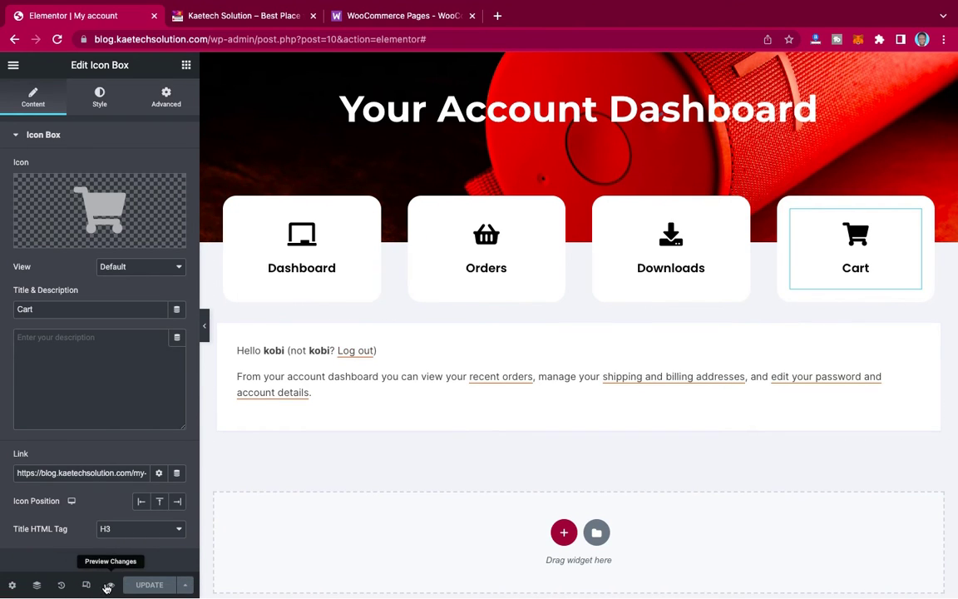
Step: Preview the updated My account page, look over its banner and cards, and return to the Elementor editor
left_click(110, 585)
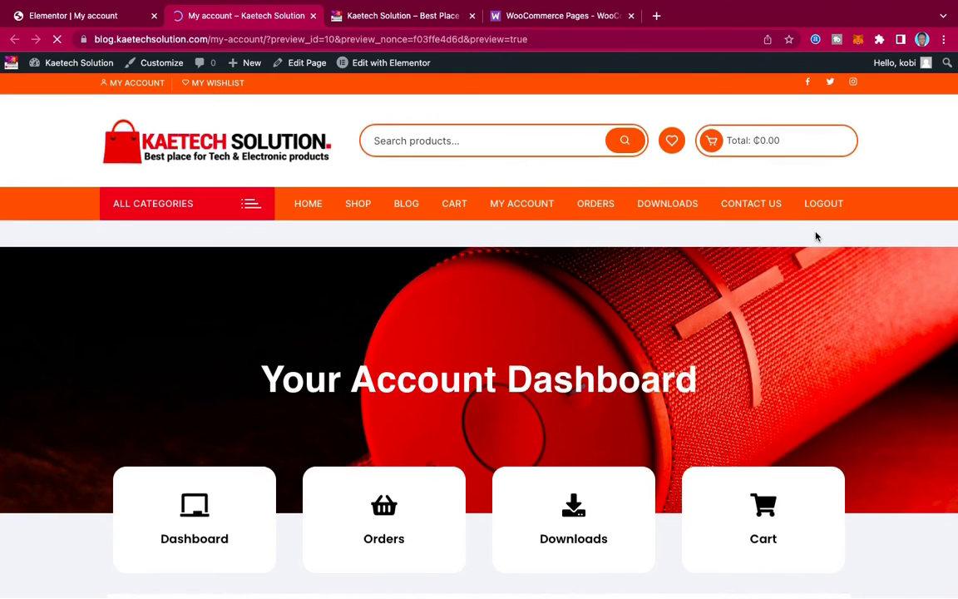
scroll(815, 237, "down", 5)
scroll(814, 237, "up", 1)
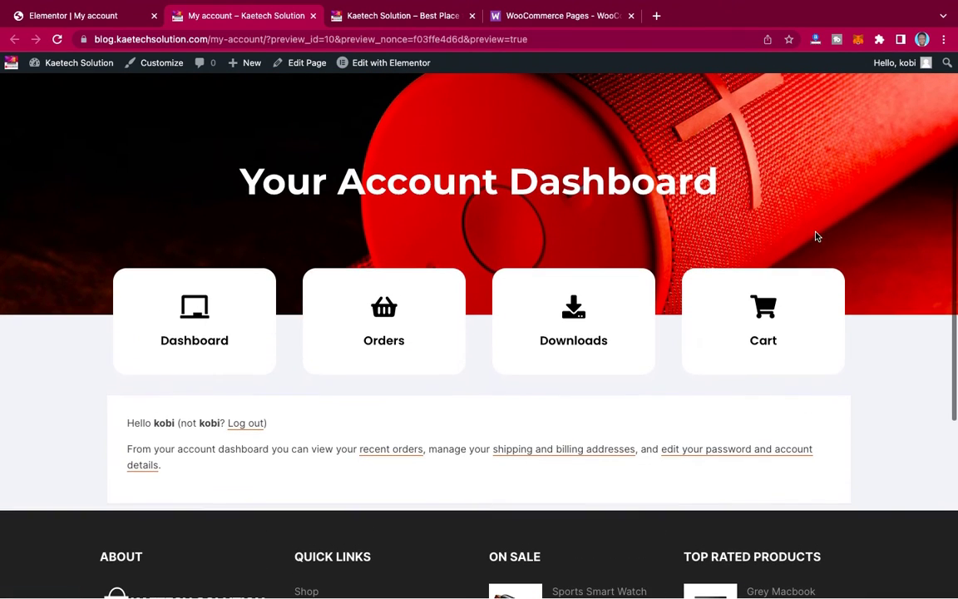
left_click(94, 20)
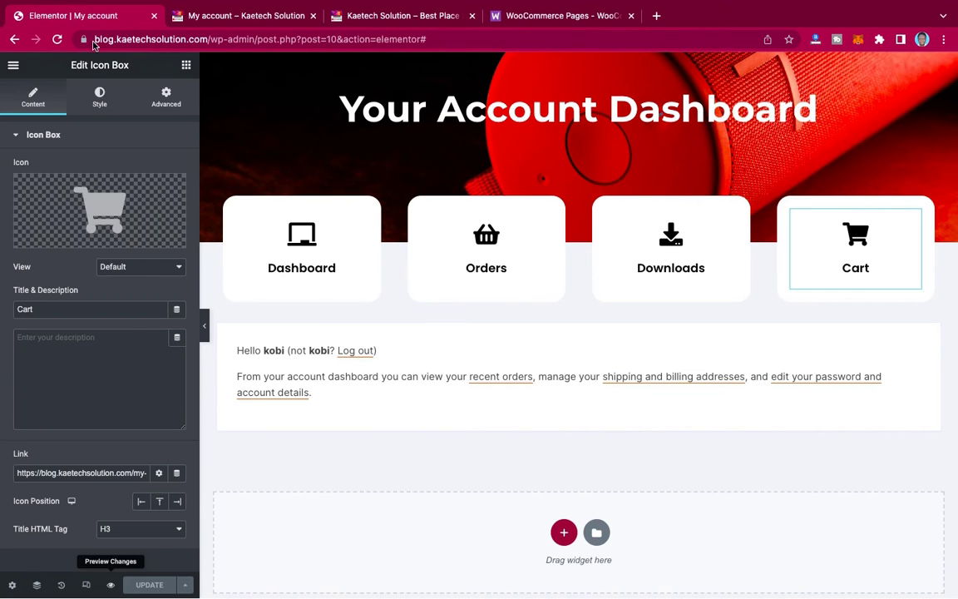
Step: Copy the my-account address out of the Cart icon box's link and clear that link
left_click(116, 472)
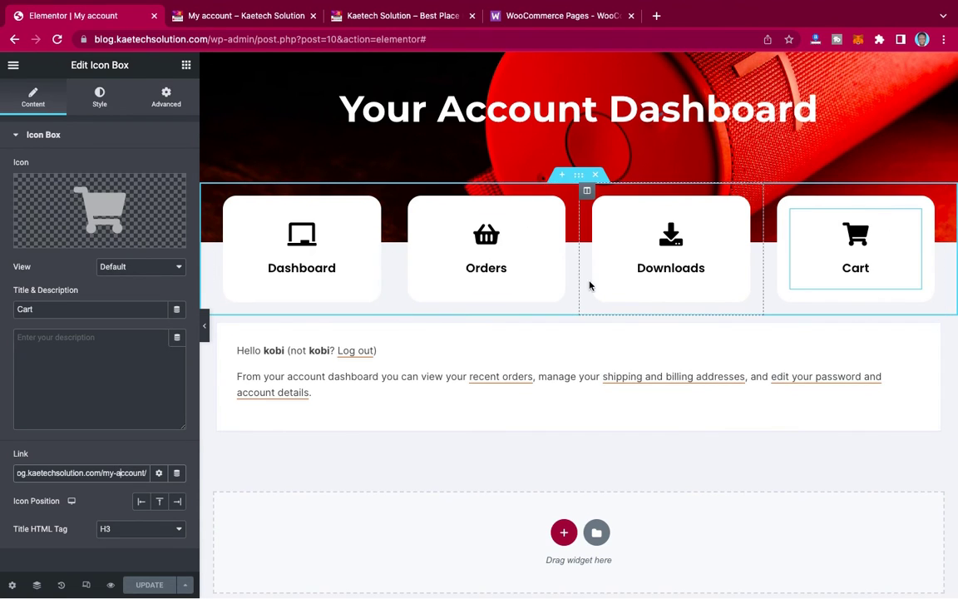
triple_click(141, 471)
key("super+c")
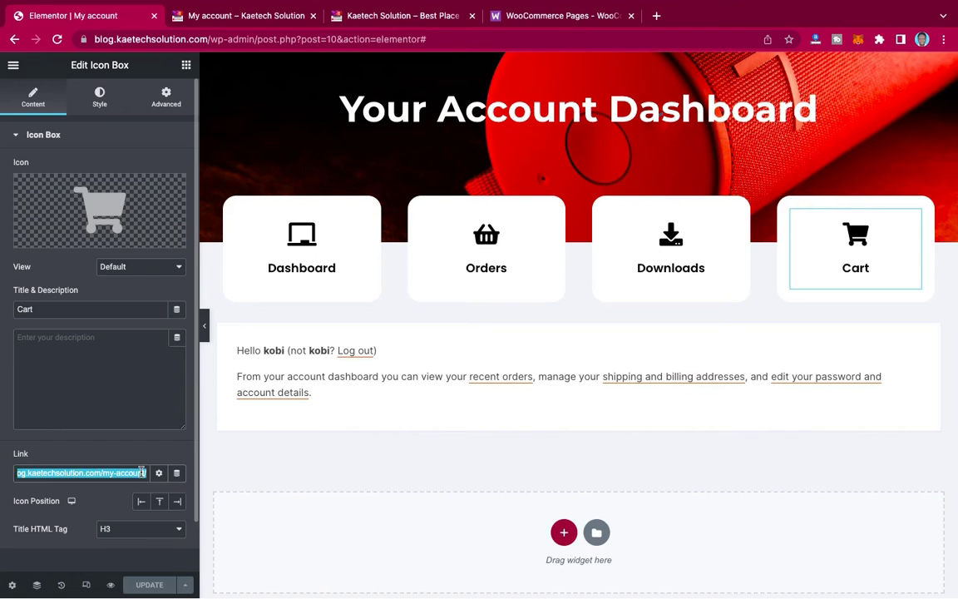
key("BackSpace")
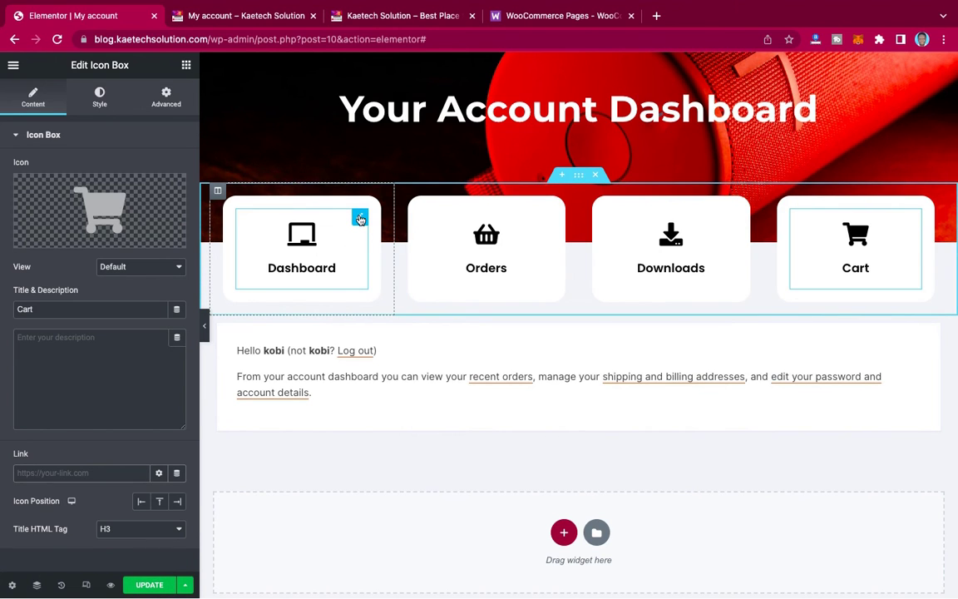
Step: Set the Dashboard icon box's link to the copied blog.kaetechsolution.com/my-account/ address and update the page
left_click(359, 219)
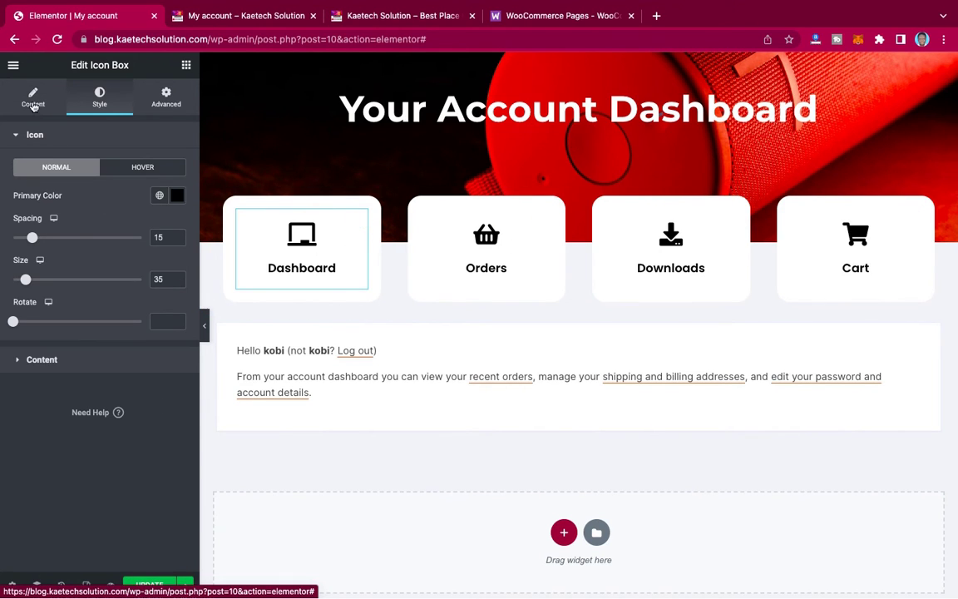
left_click(33, 97)
left_click(66, 472)
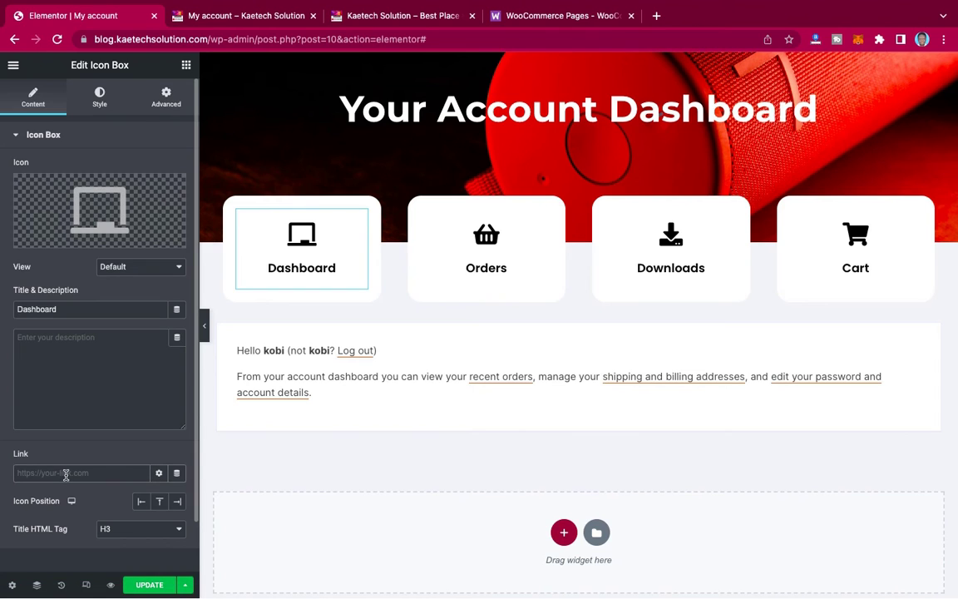
key("super+v")
left_click(149, 584)
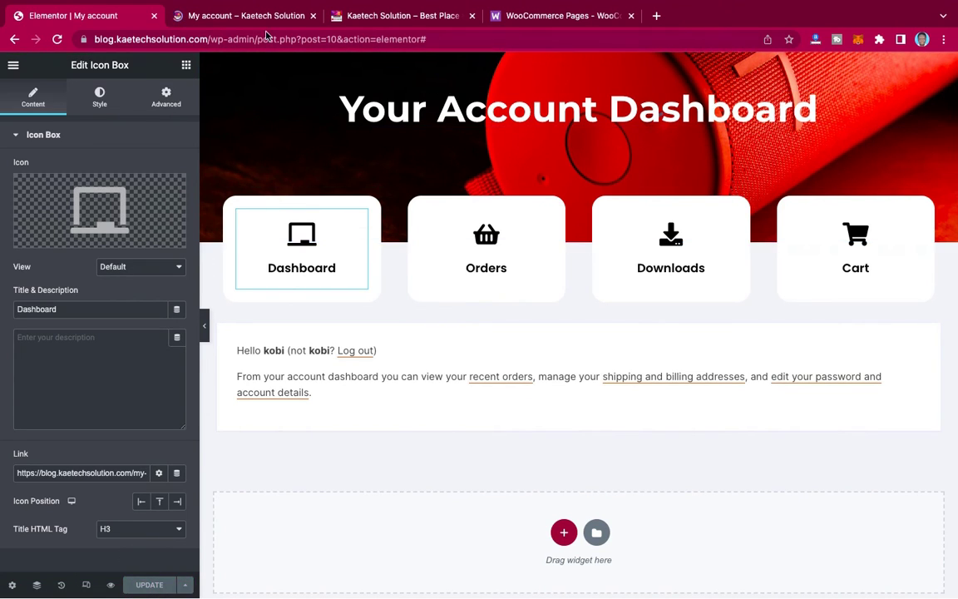
Step: Test the Dashboard card's link on the previewed My account page and look over the page it opens
left_click(218, 16)
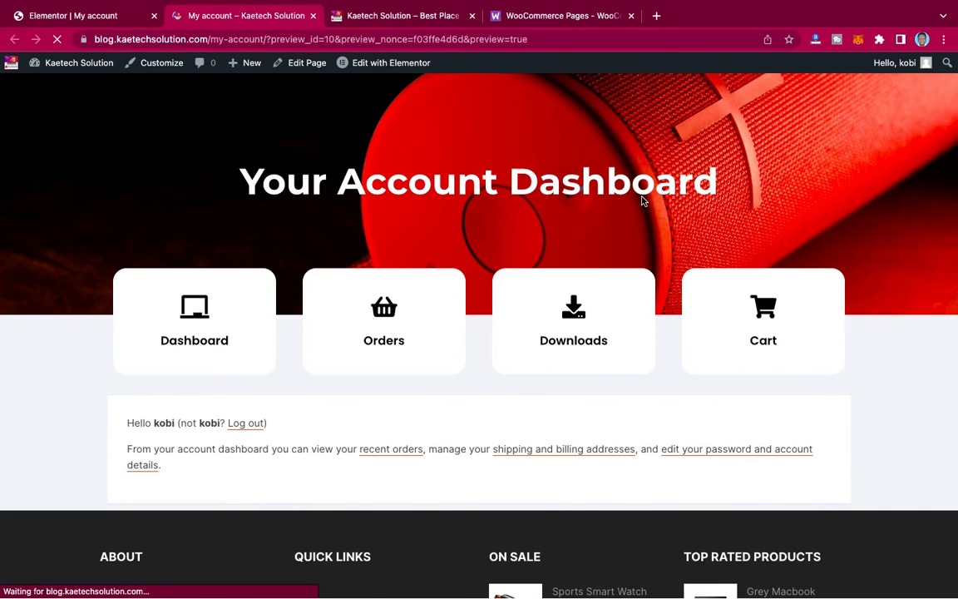
scroll(581, 286, "down", 2)
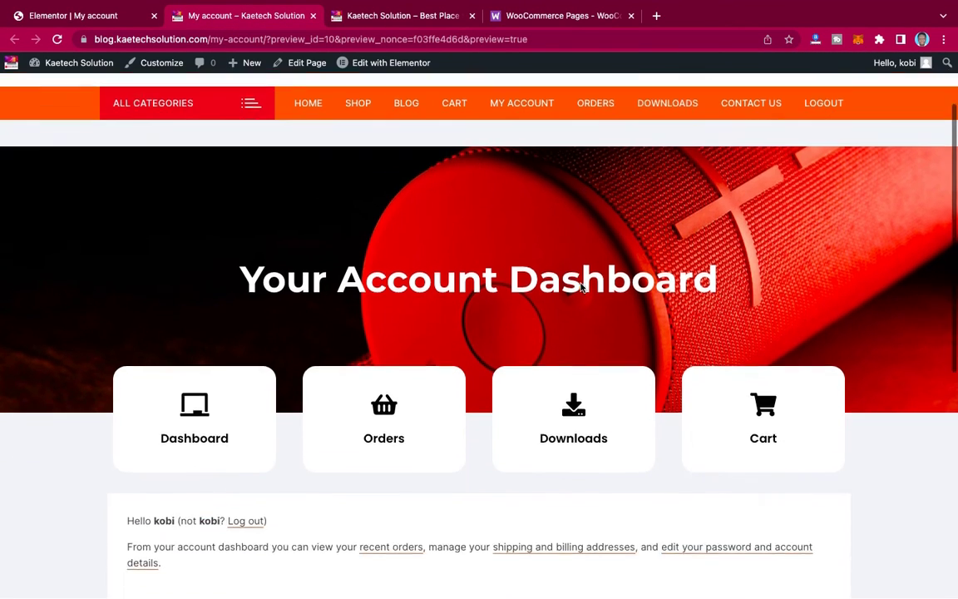
scroll(581, 286, "down", 2)
left_click(193, 293)
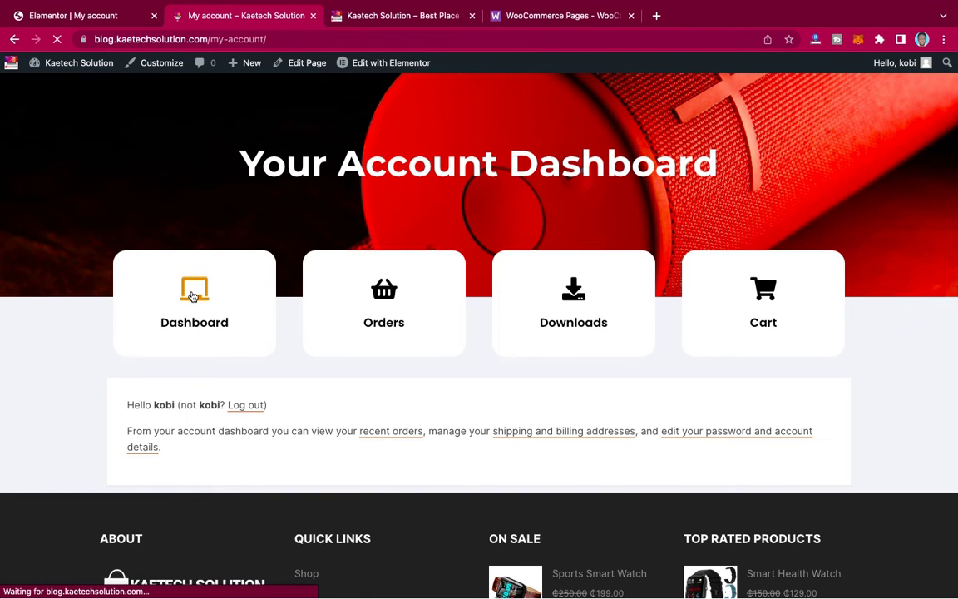
scroll(190, 297, "down", 6)
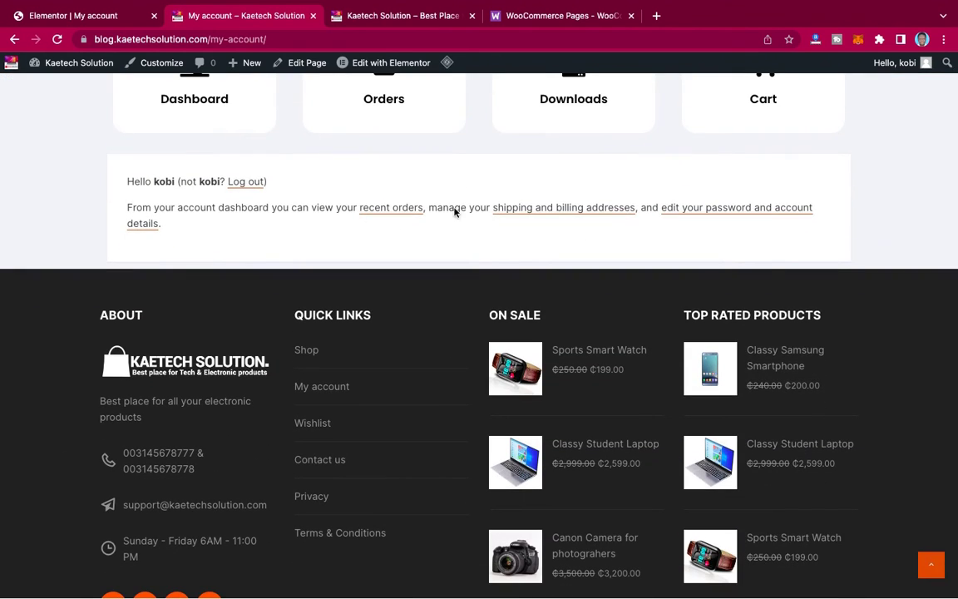
scroll(466, 210, "up", 3)
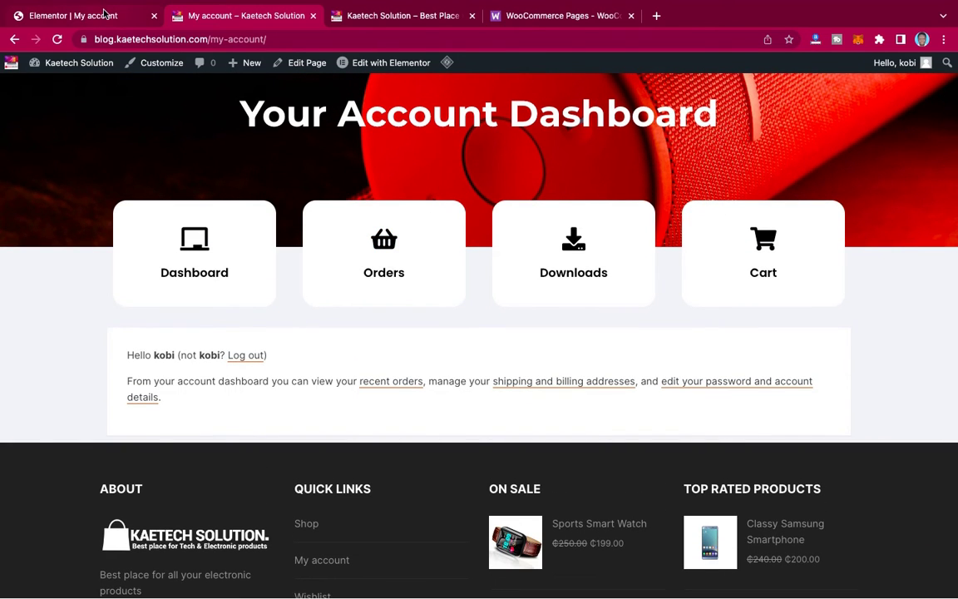
Step: Go from the store's front end to its WordPress dashboard and open the Advanced section of the WooCommerce settings
left_click(104, 13)
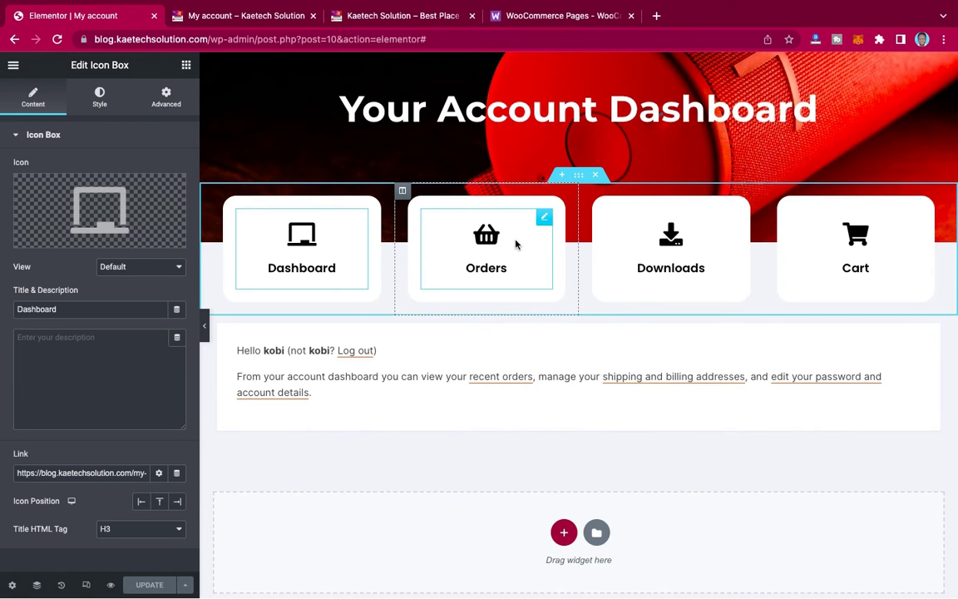
left_click(261, 18)
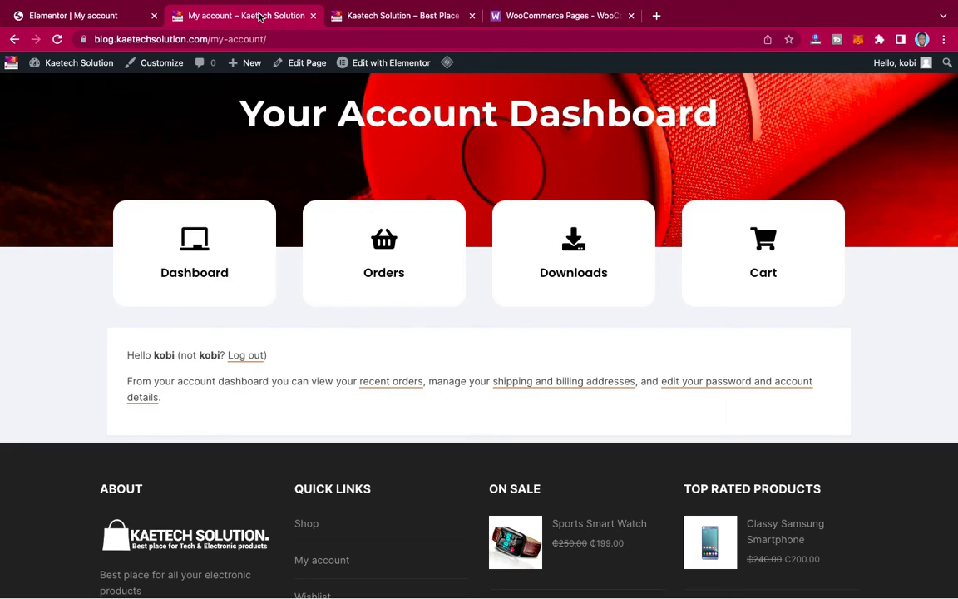
left_click(365, 16)
mouse_move(79, 62)
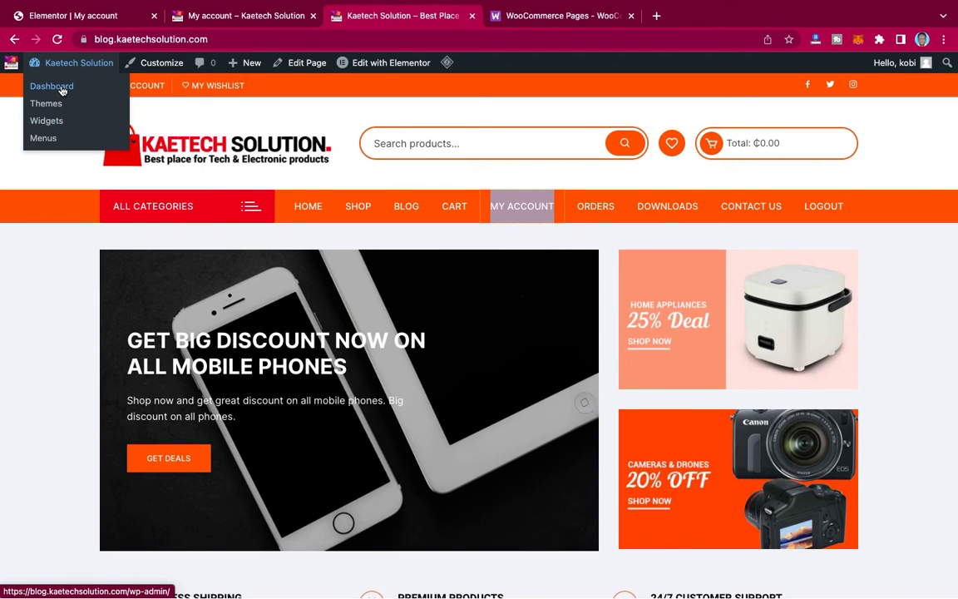
left_click(61, 91)
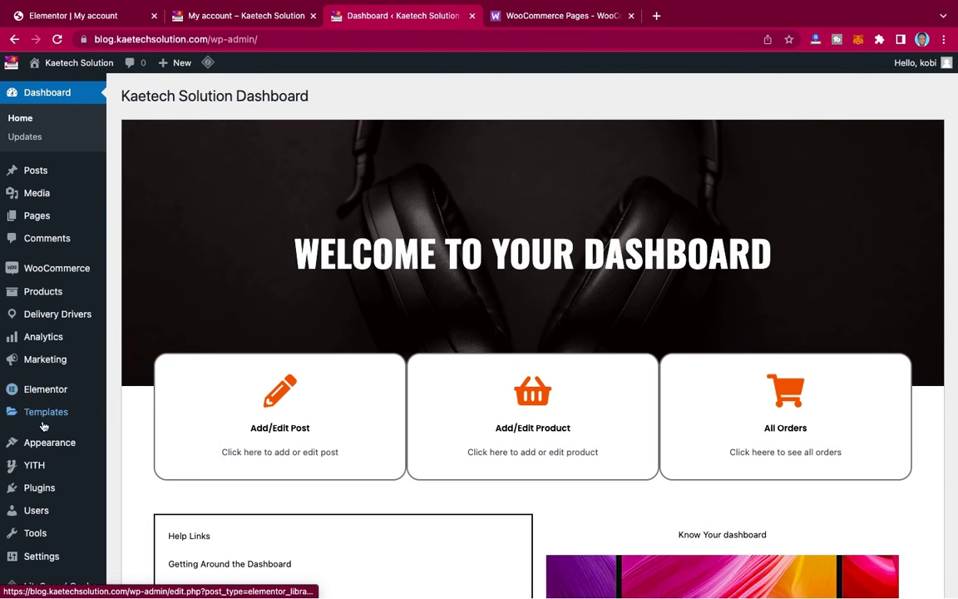
mouse_move(42, 271)
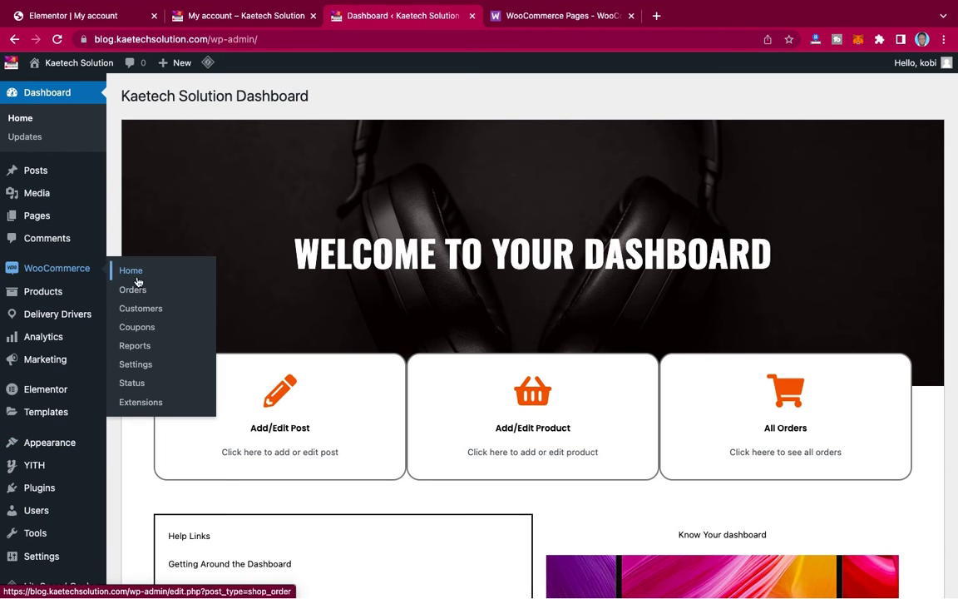
left_click(191, 360)
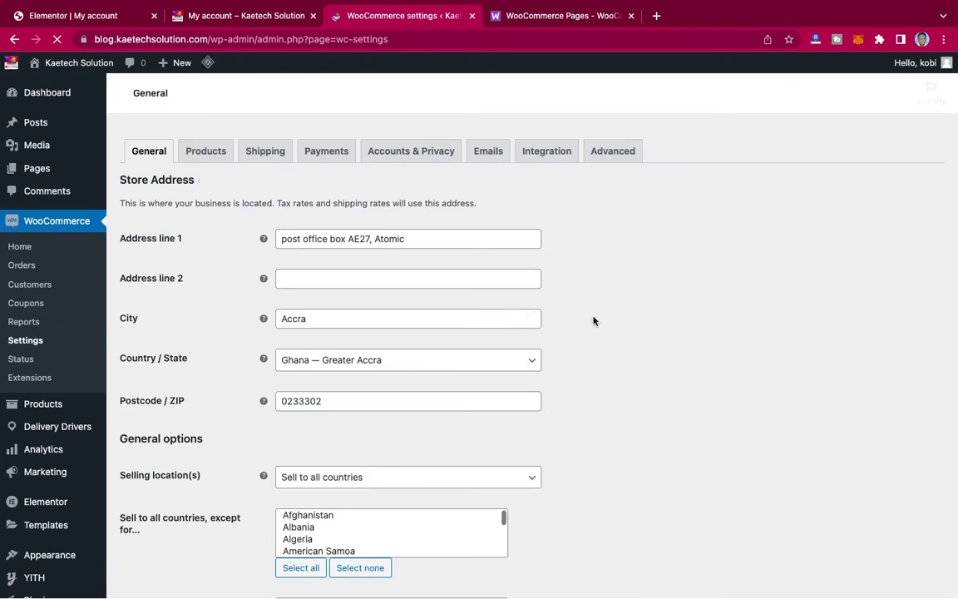
left_click(606, 184)
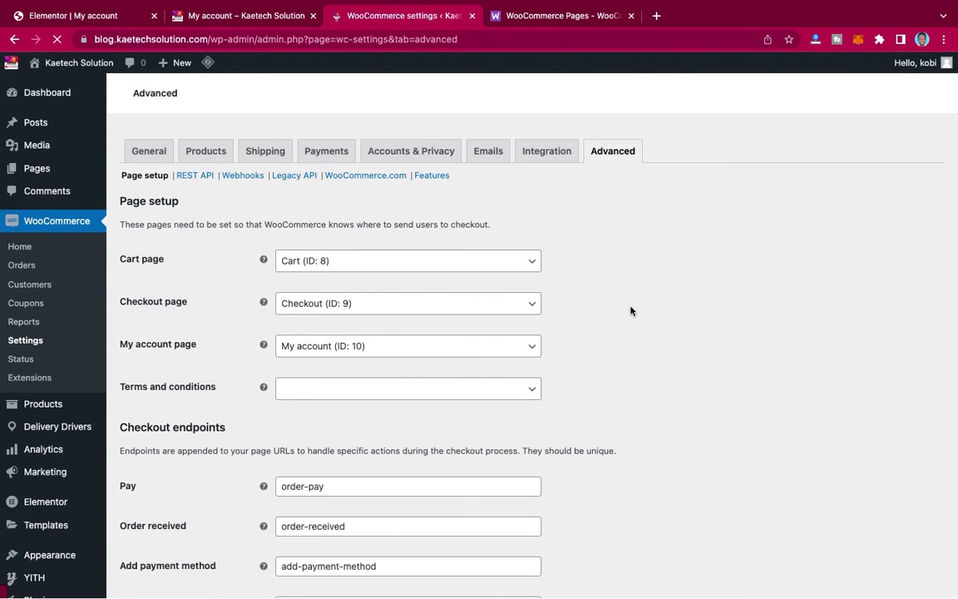
Step: Examine the account endpoints in the WooCommerce settings, select the Orders endpoint's slug, and return to the Elementor editor
scroll(631, 311, "down", 5)
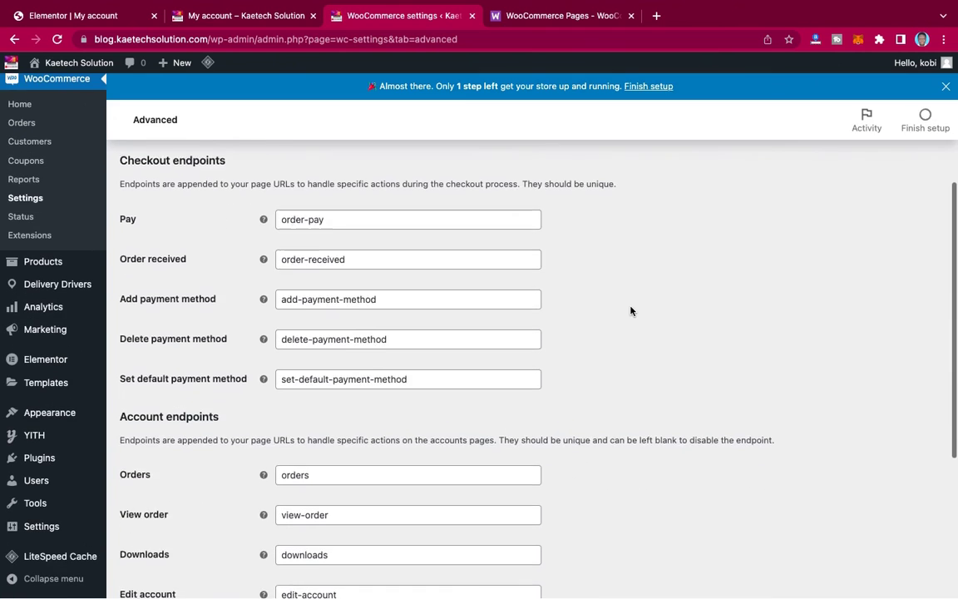
scroll(630, 310, "up", 1)
scroll(630, 311, "down", 2)
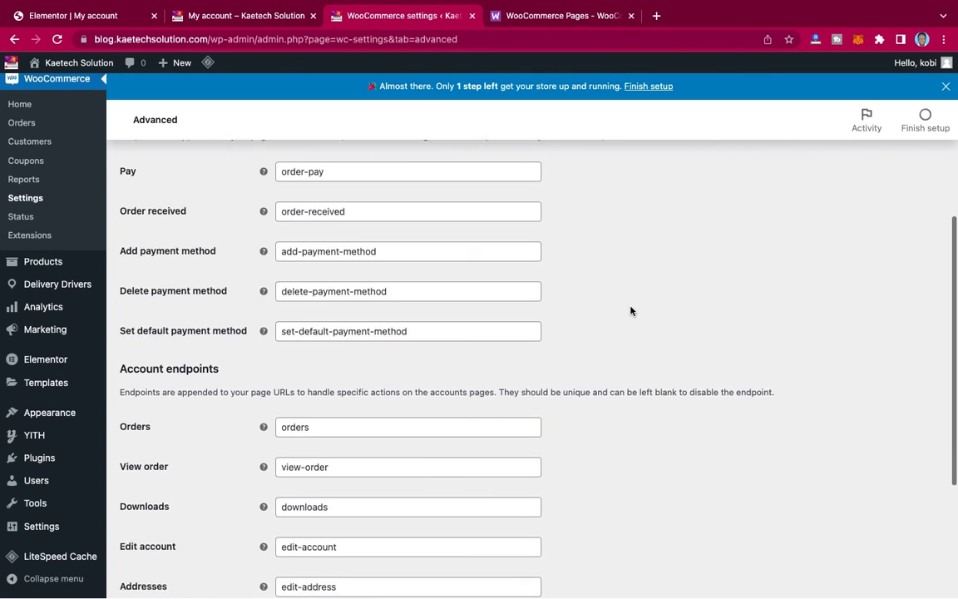
scroll(630, 311, "down", 5)
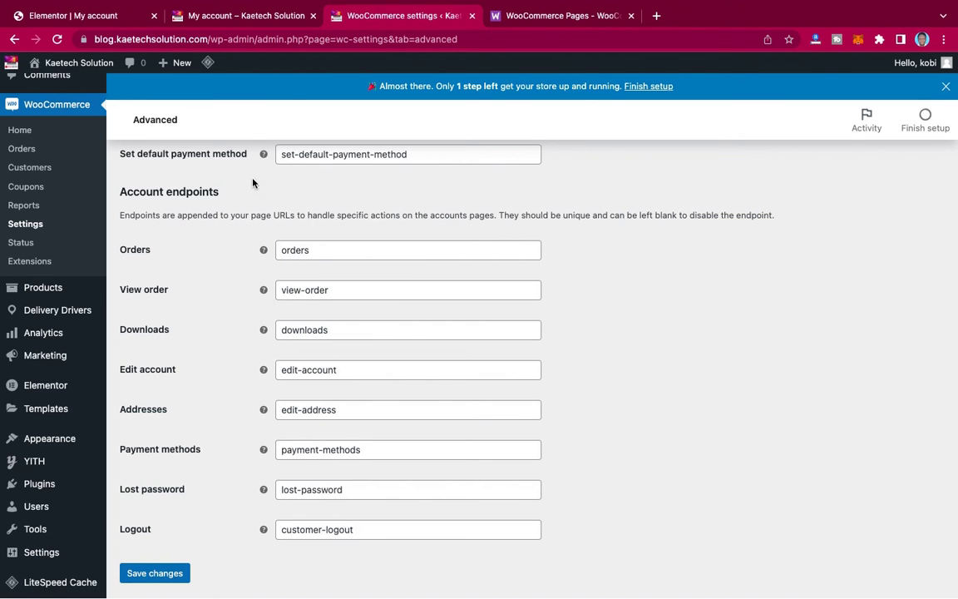
left_click(113, 18)
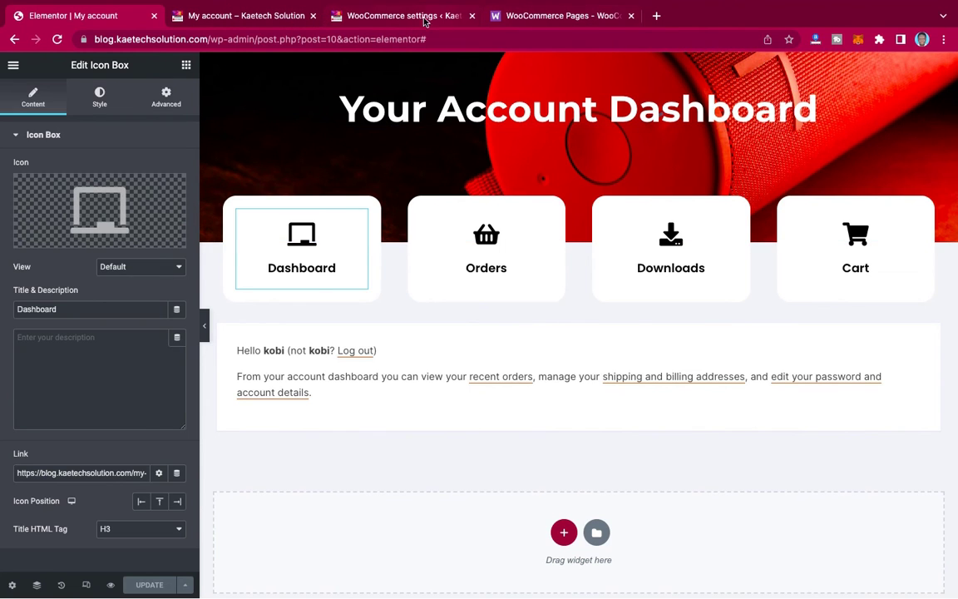
left_click(399, 16)
left_click_drag(314, 250, 259, 249)
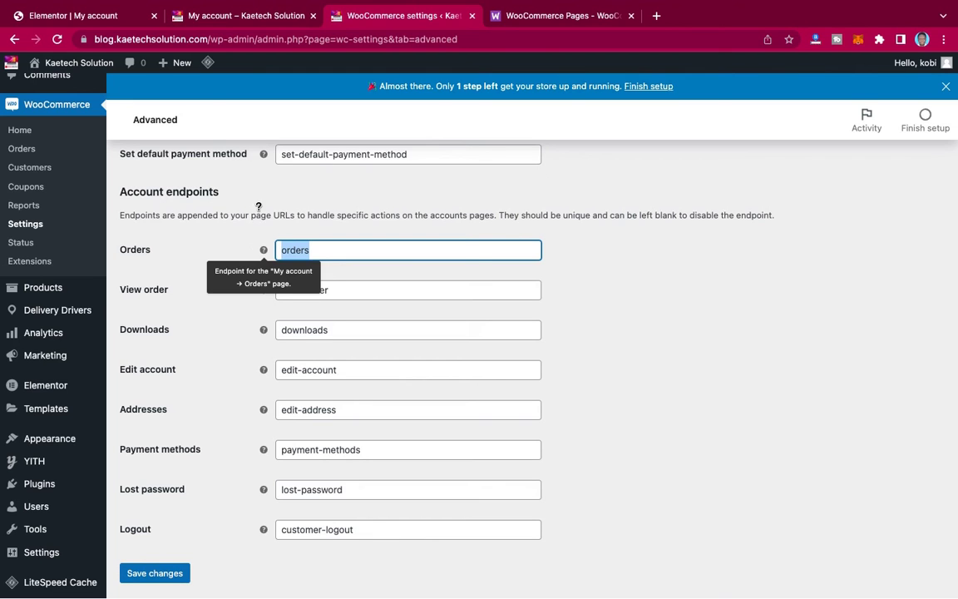
left_click(98, 15)
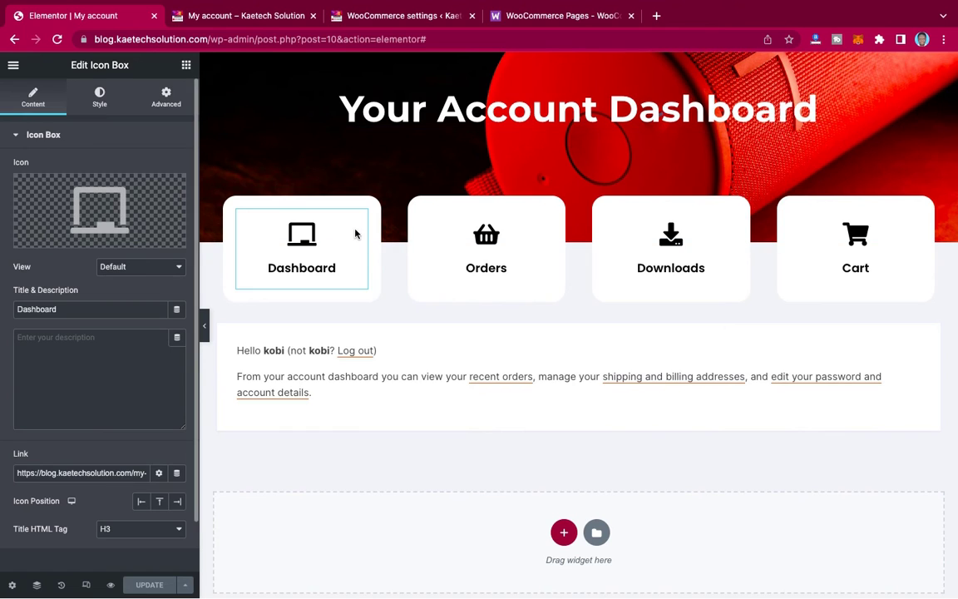
Step: Set the Orders icon box's link to /my-account/orders/ and update the page
left_click(543, 221)
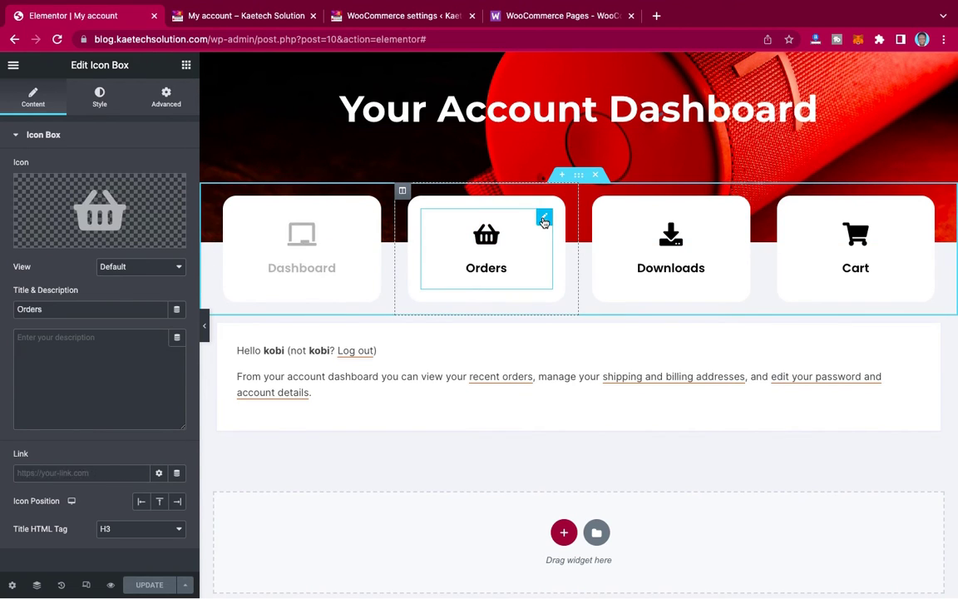
left_click(54, 472)
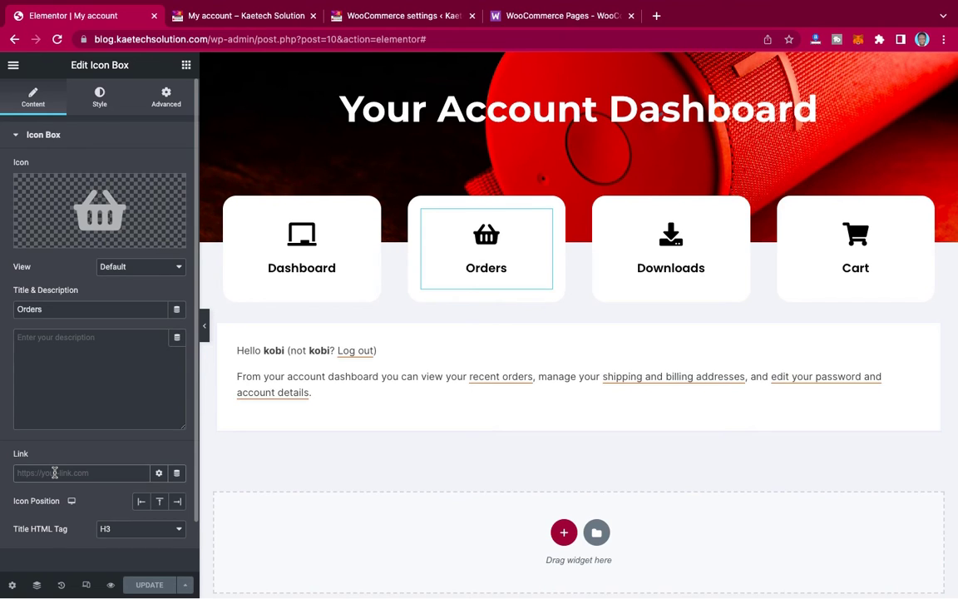
type("/")
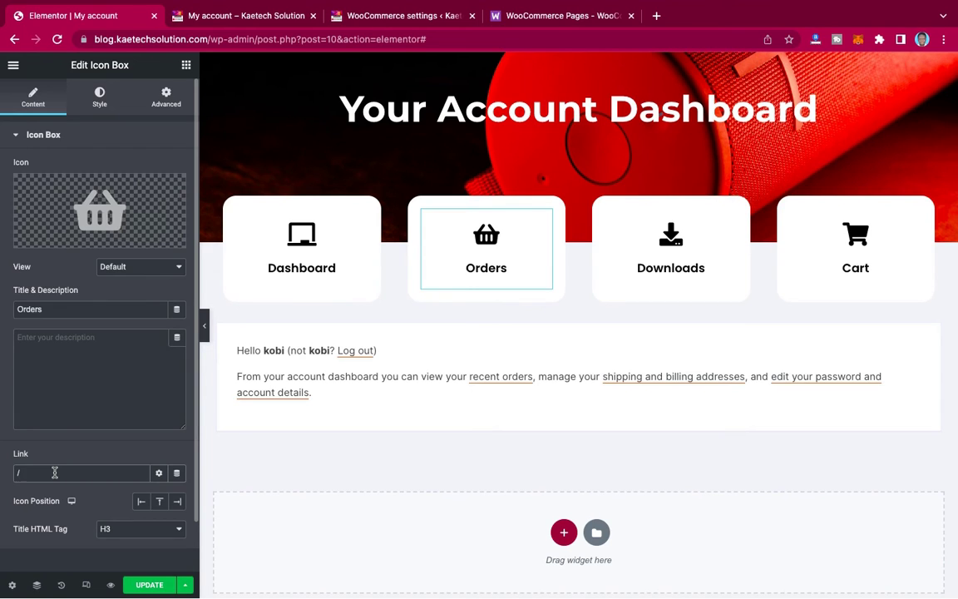
type("my-account/")
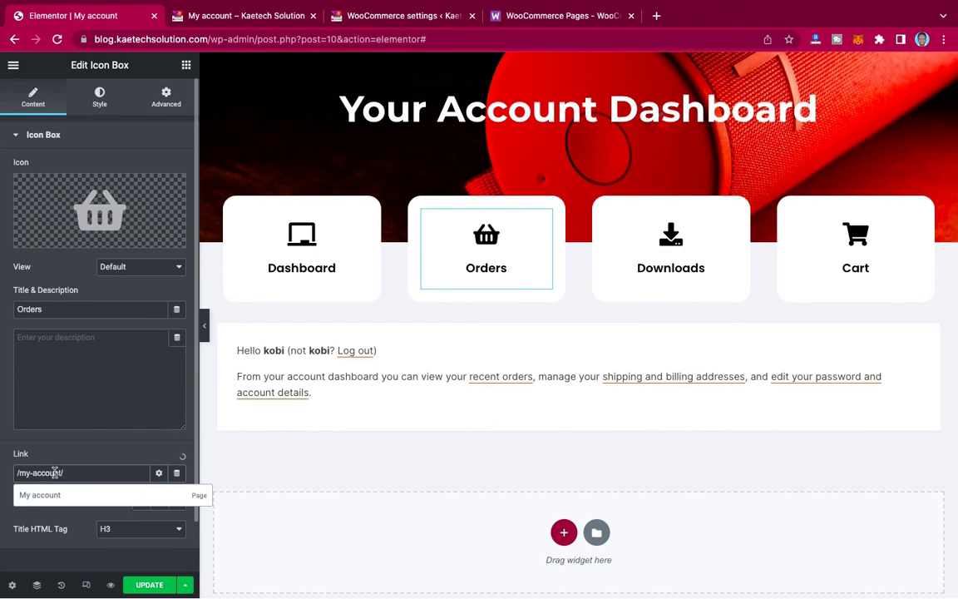
type("orders/")
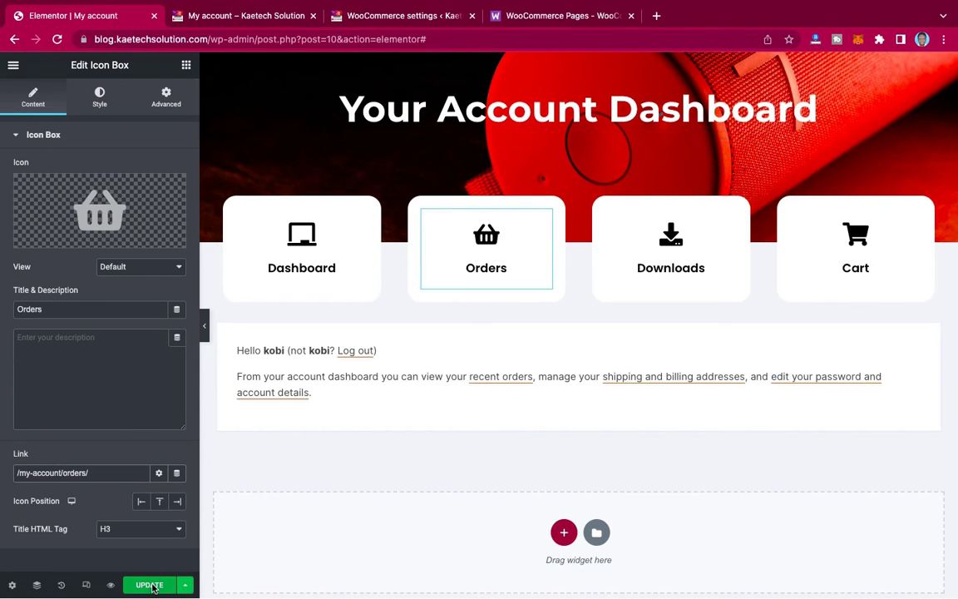
left_click(150, 585)
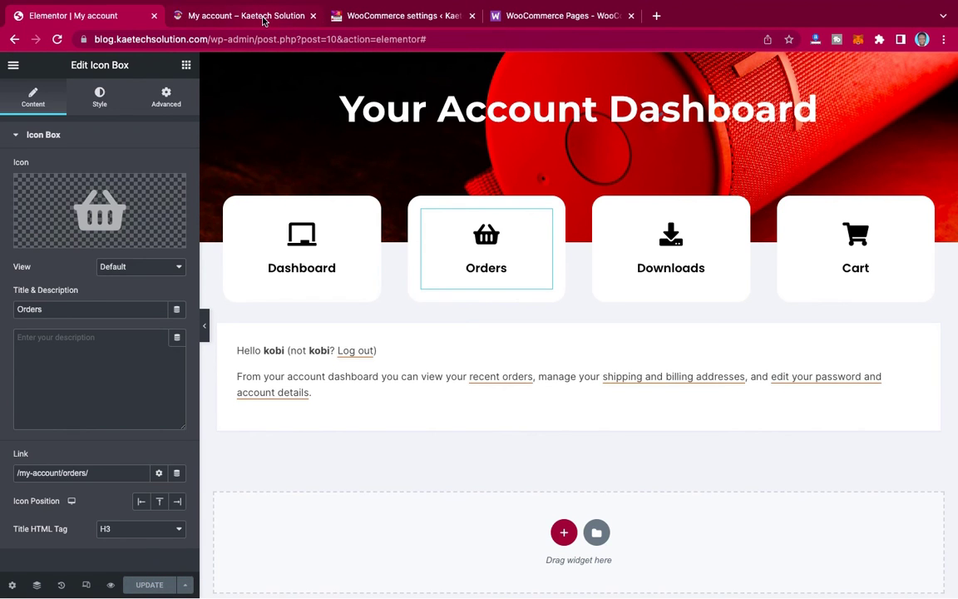
Step: Test the Orders card's link on the previewed My account page and examine the orders table and the address path it opens
left_click(262, 16)
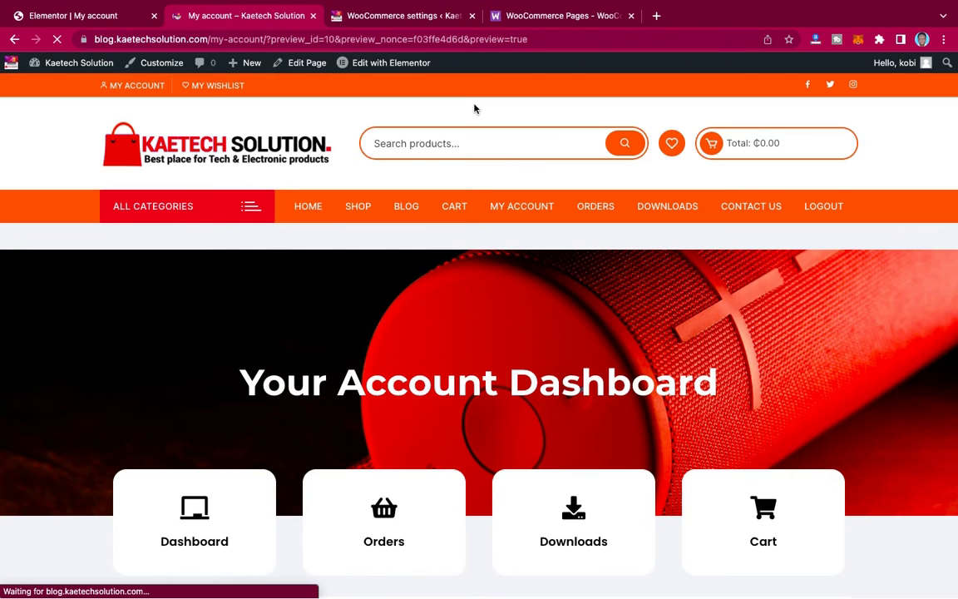
scroll(509, 340, "down", 3)
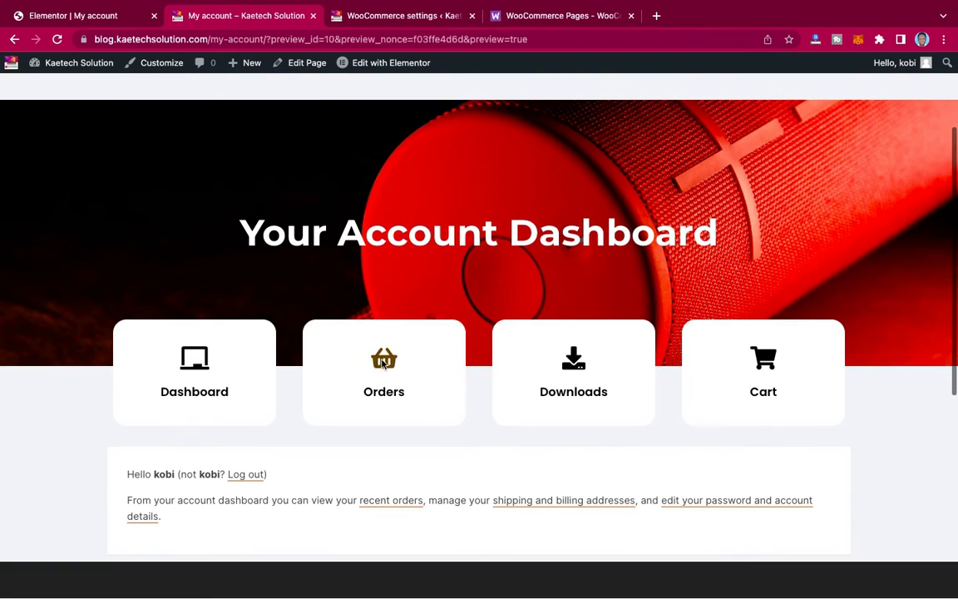
left_click(384, 363)
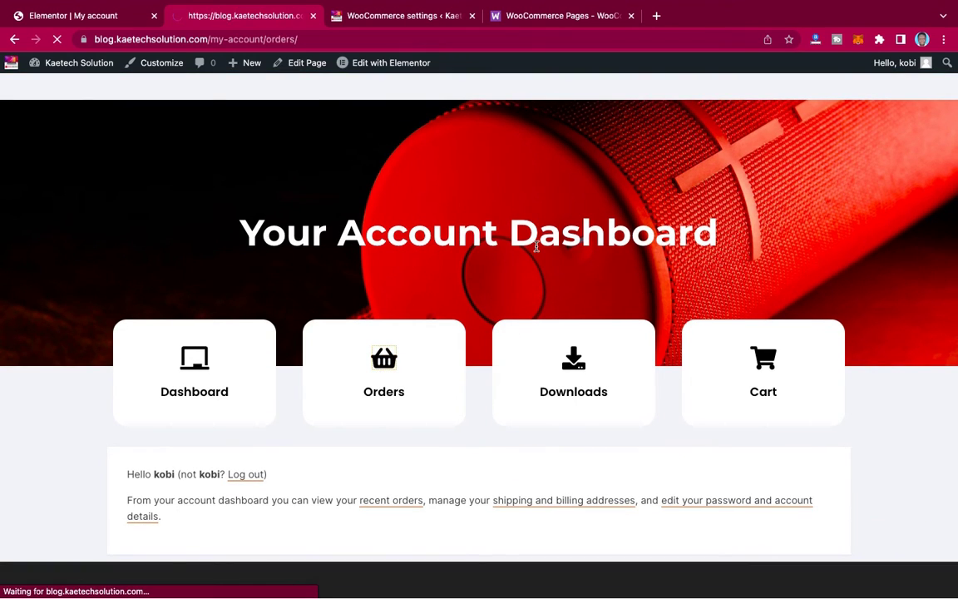
scroll(536, 247, "down", 5)
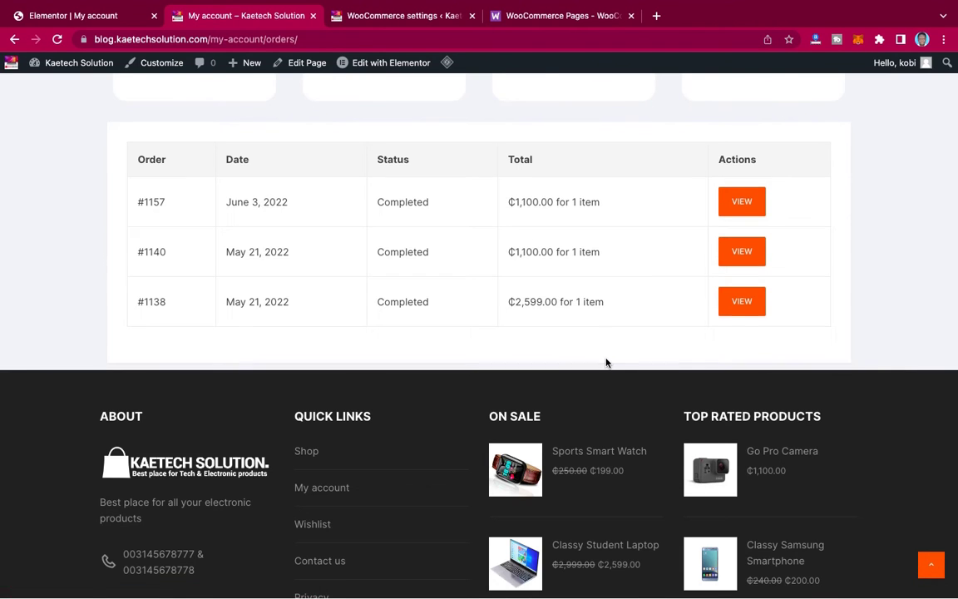
scroll(606, 363, "up", 2)
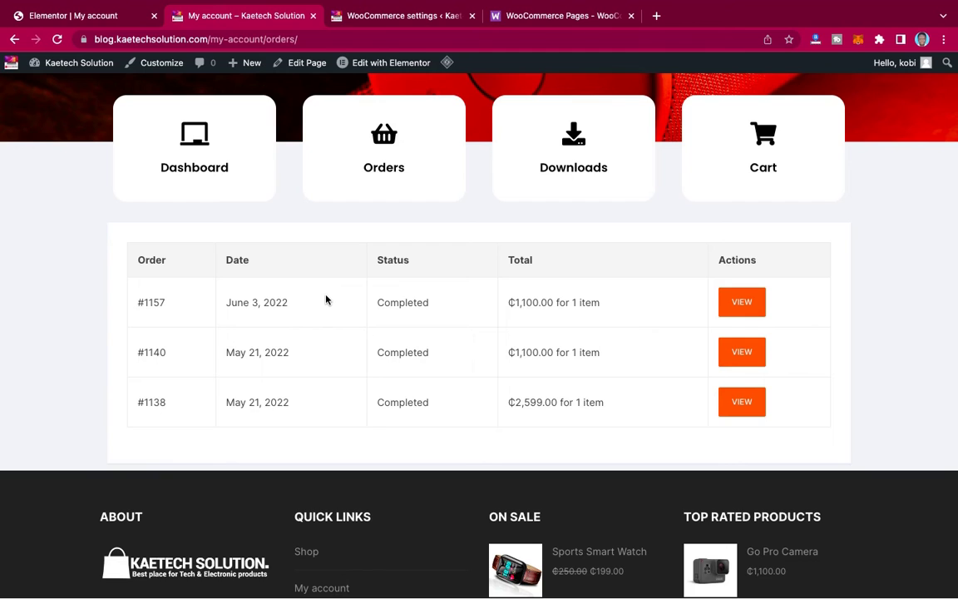
scroll(326, 300, "up", 1)
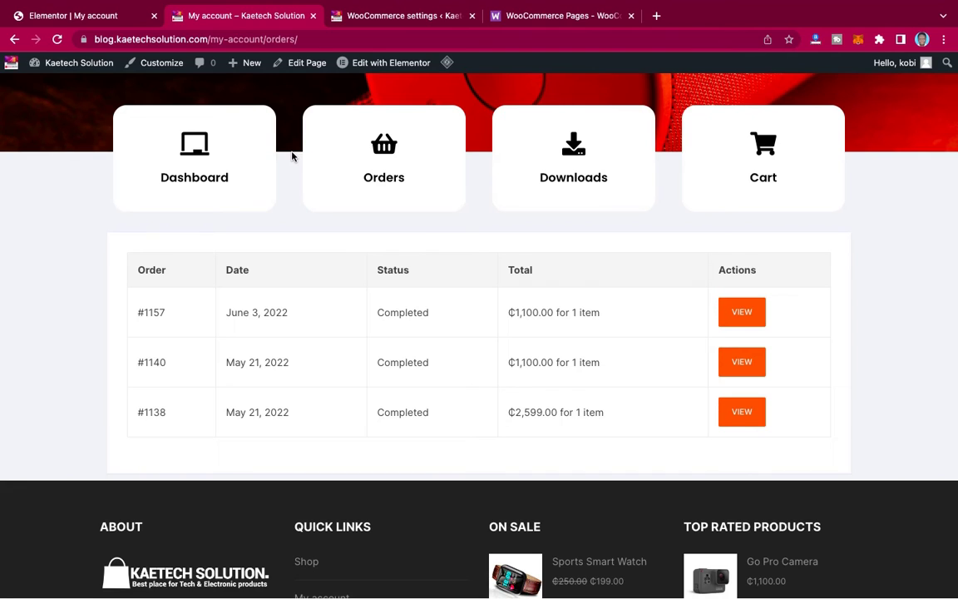
left_click(305, 39)
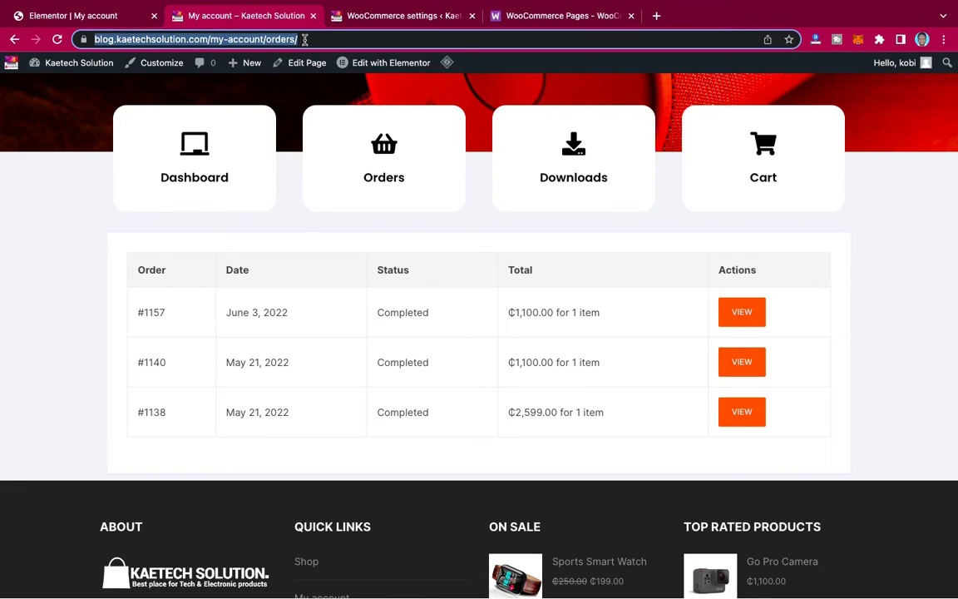
left_click(304, 39)
left_click_drag(330, 39, 240, 39)
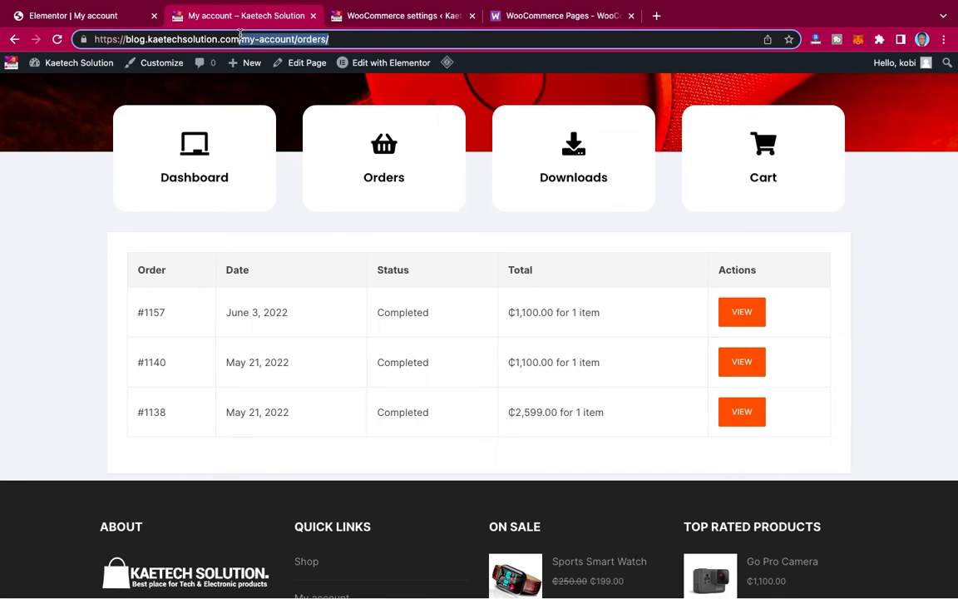
left_click(295, 168)
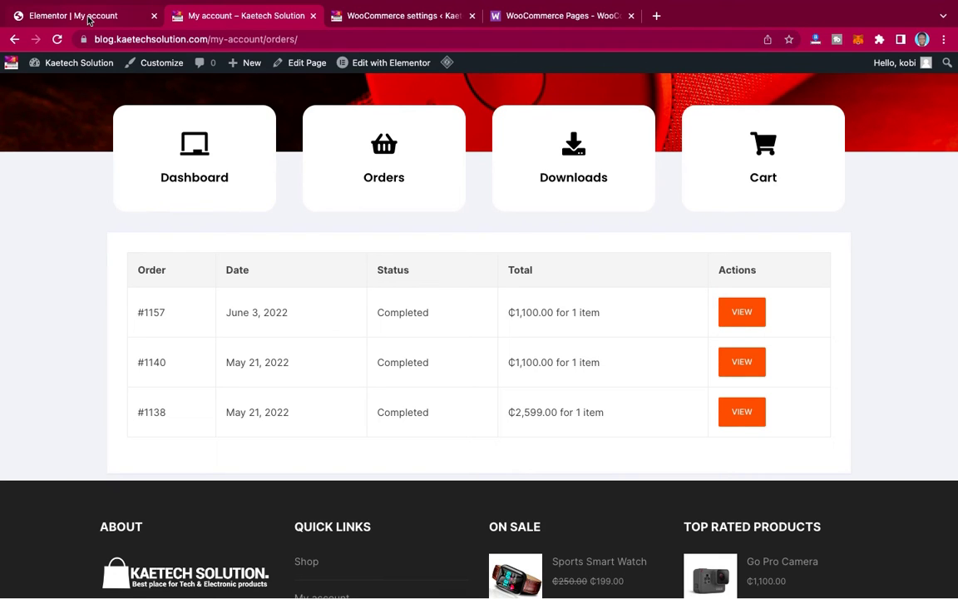
Step: Check the Downloads endpoint's slug in the WooCommerce account endpoints and return to the Elementor editor
left_click(87, 16)
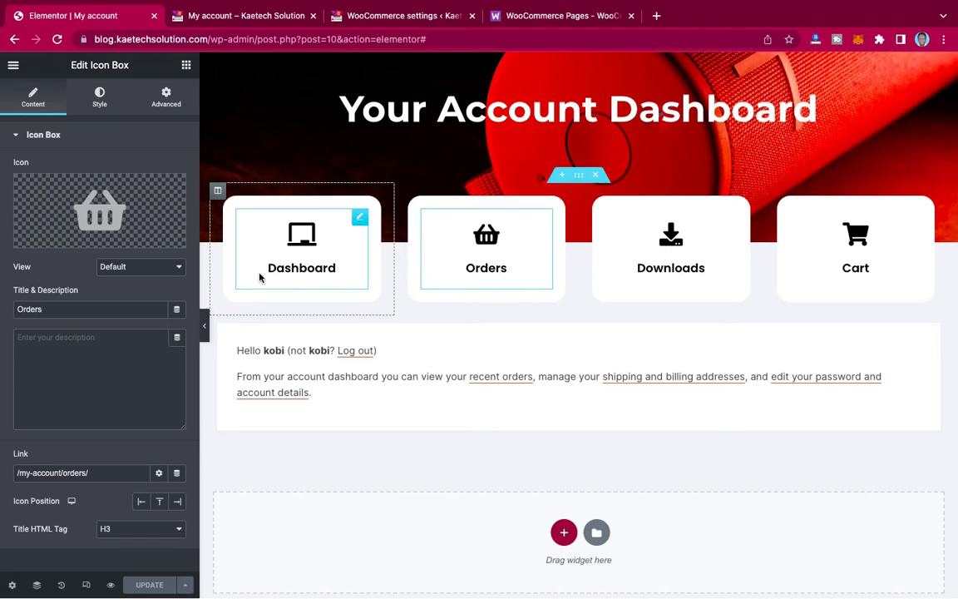
left_click(371, 14)
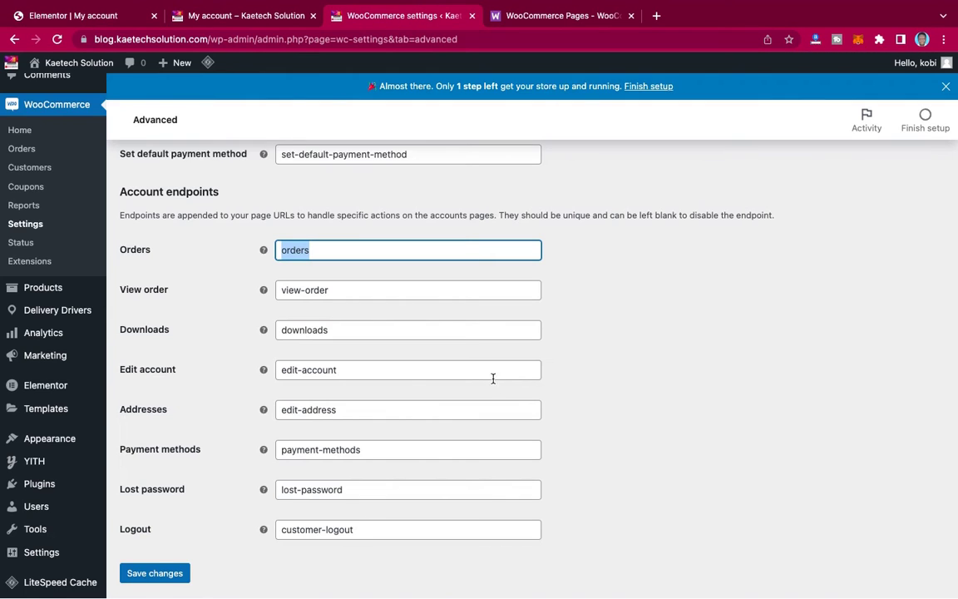
left_click(334, 329)
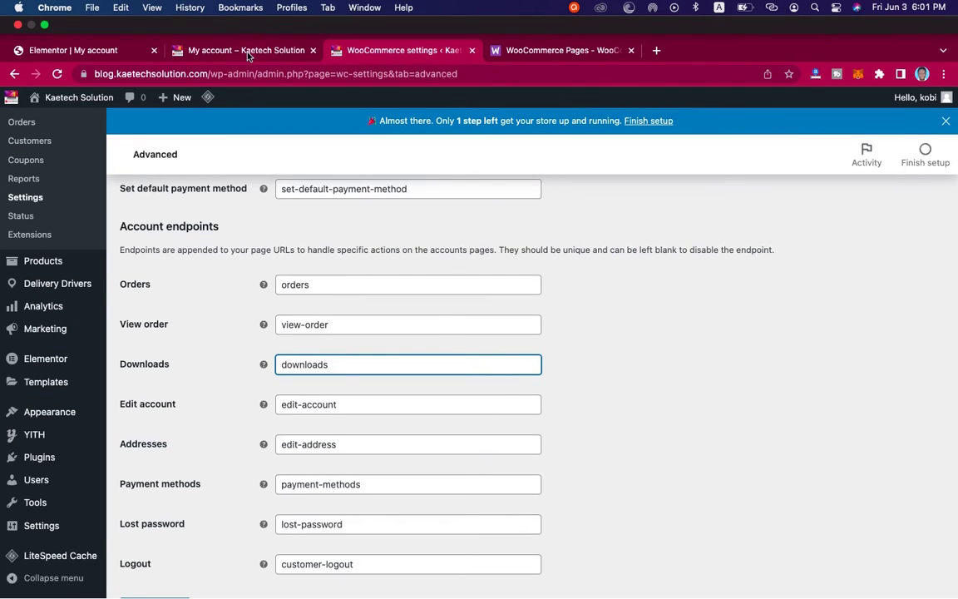
left_click(220, 51)
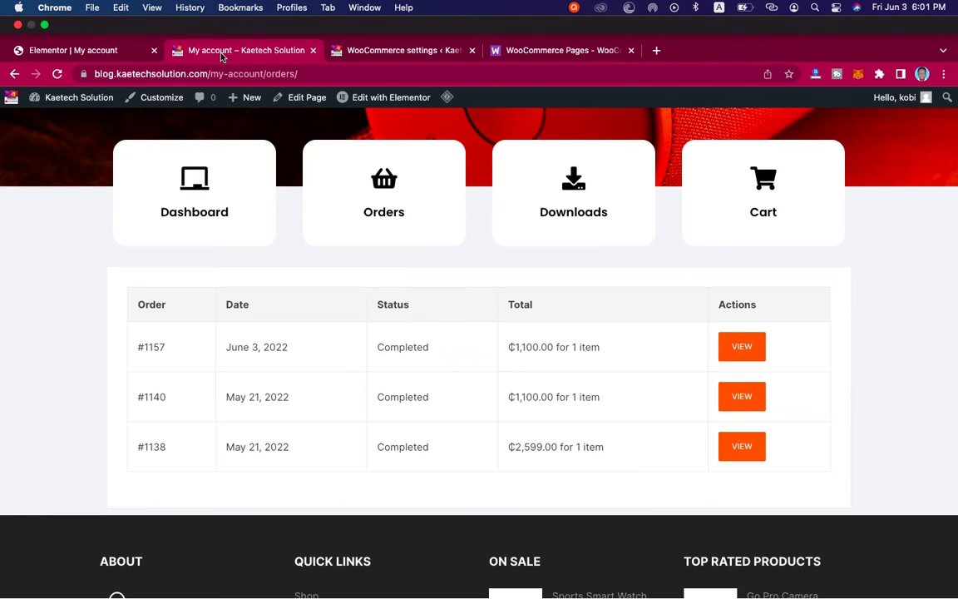
left_click(90, 51)
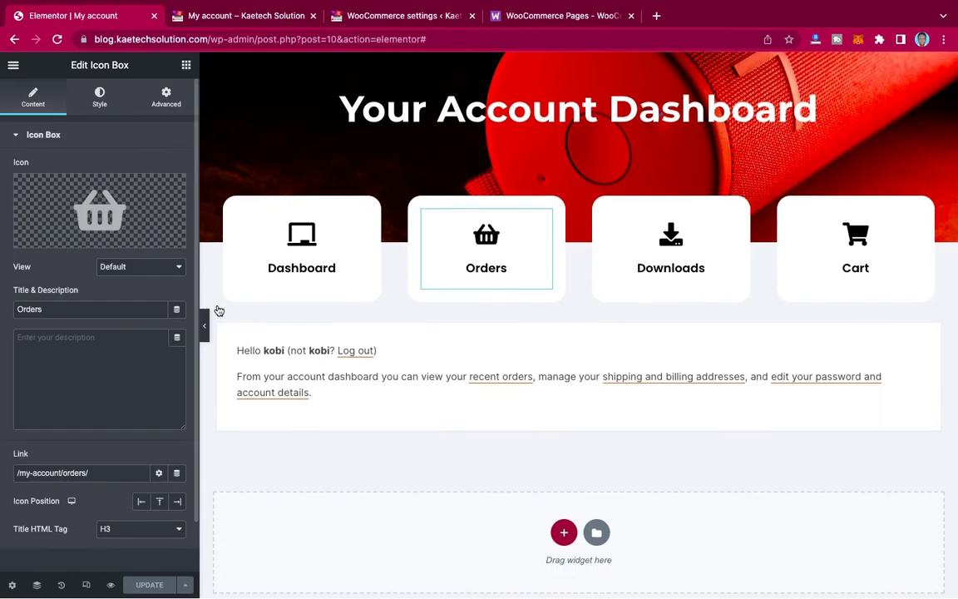
Step: Set the Downloads icon box's link to /my-account/downloads/ and update the page
left_click(728, 221)
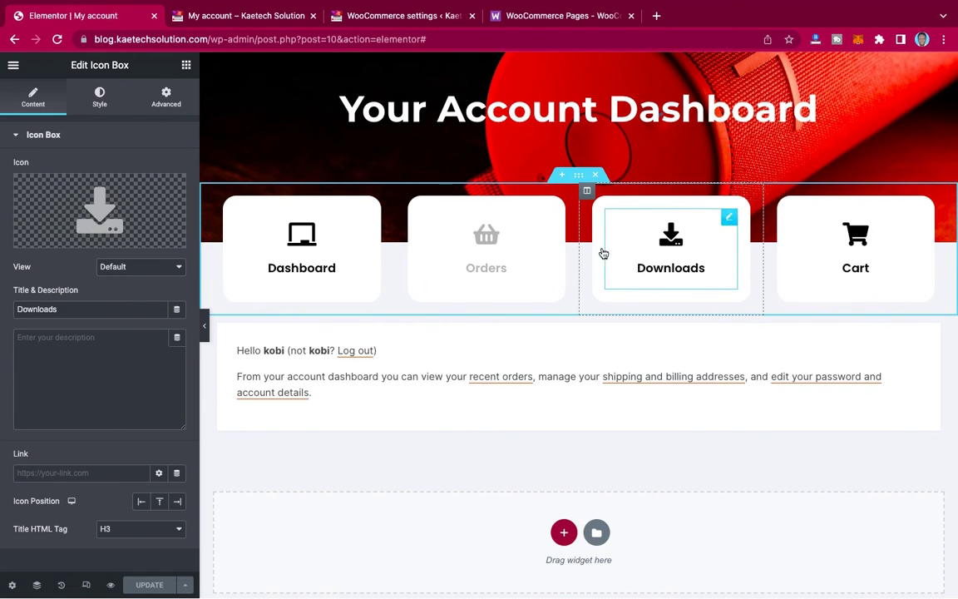
left_click(69, 472)
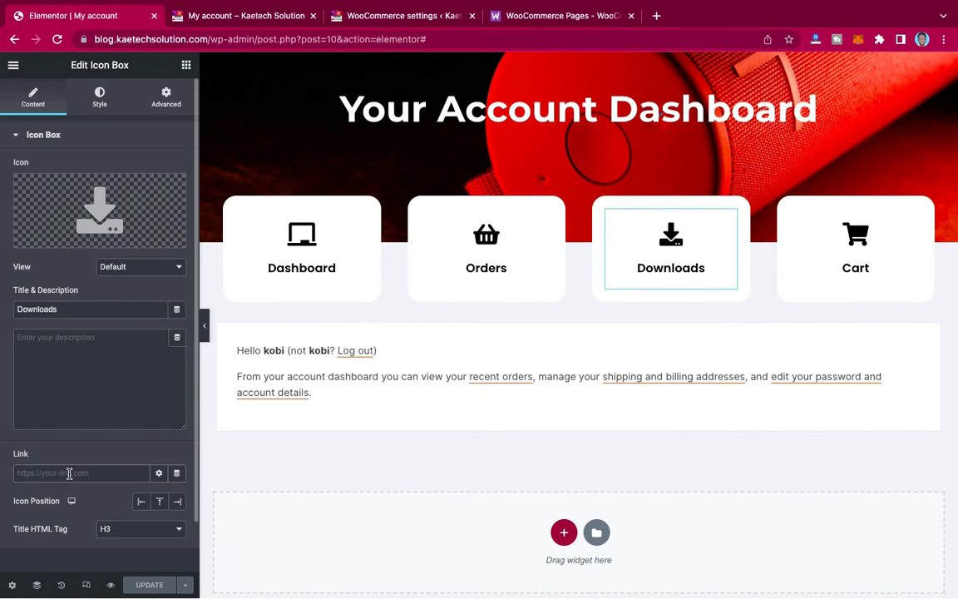
type("/my")
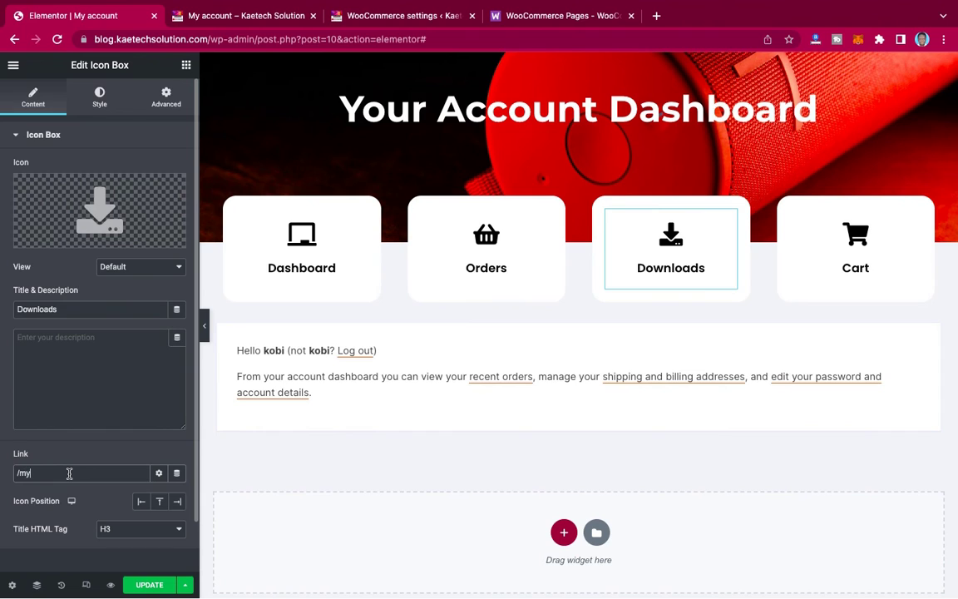
type("-account/downloads")
type("/downloads/")
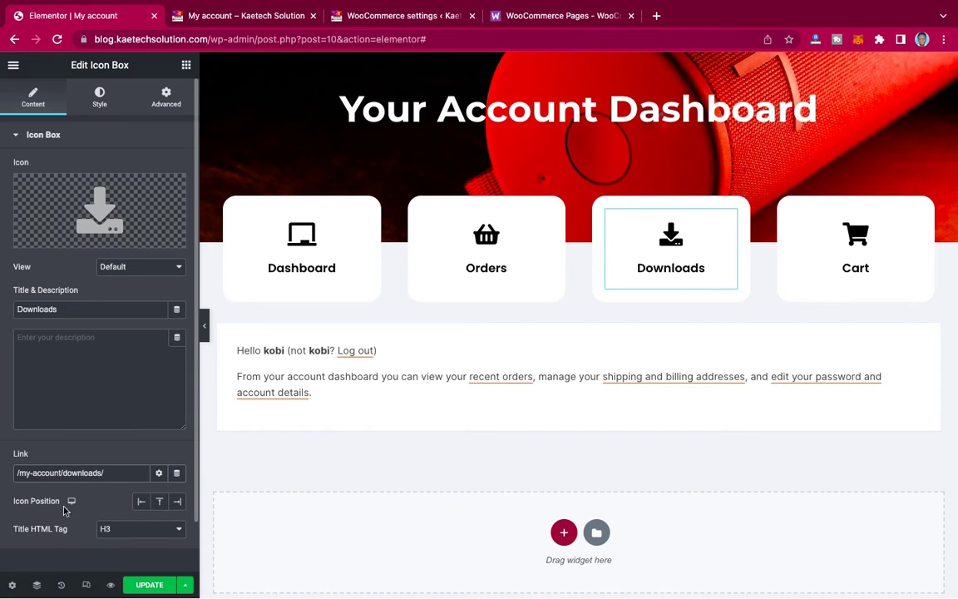
left_click(151, 586)
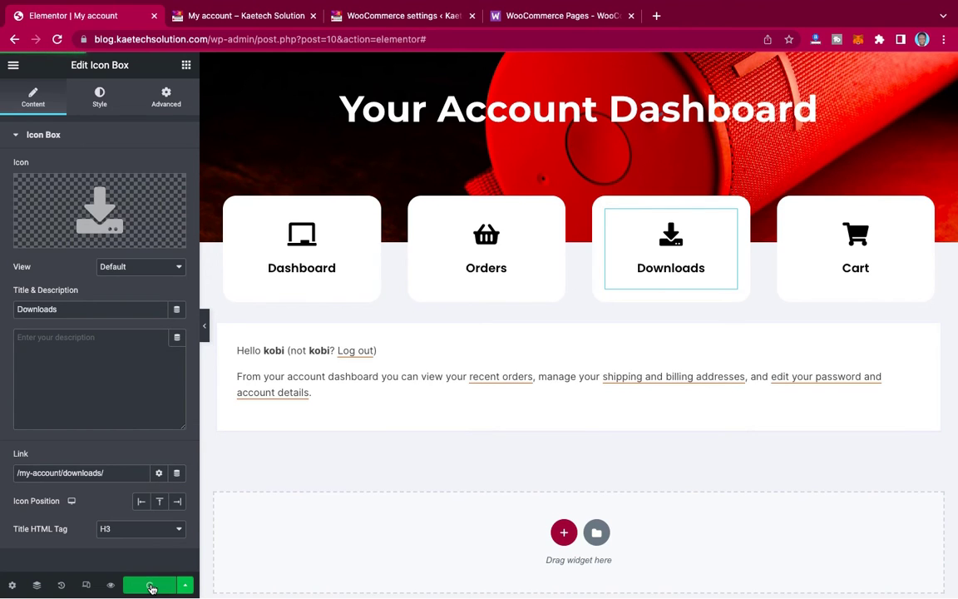
Step: Select the Cart icon box for editing, and open the store's front end in a new browser tab from the WordPress dashboard
left_click(913, 218)
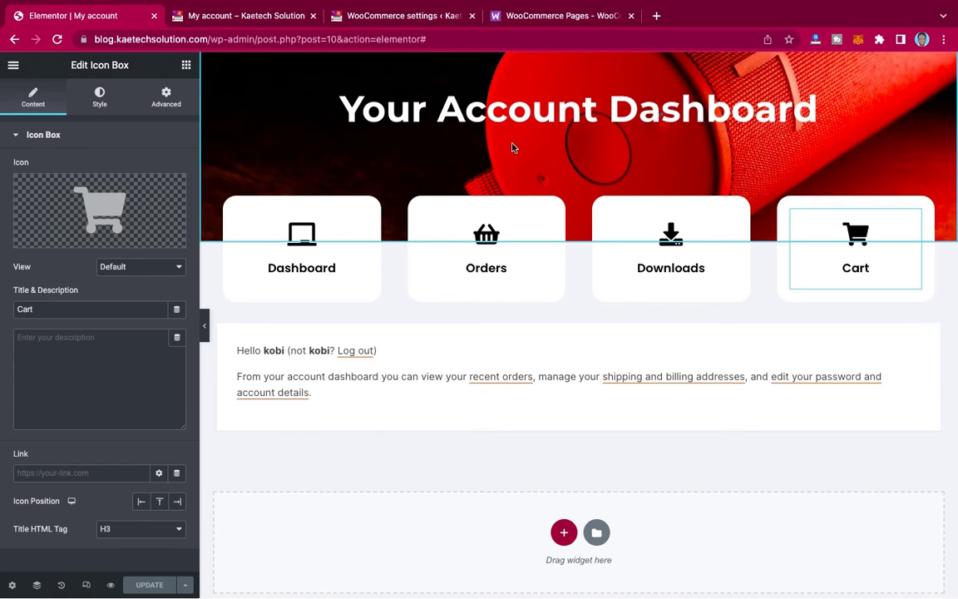
left_click(431, 19)
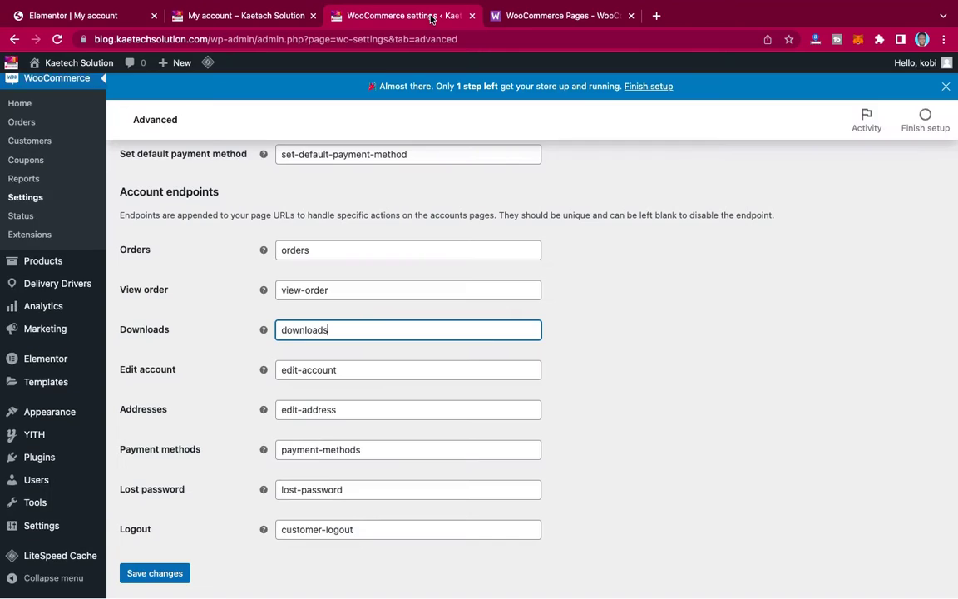
scroll(197, 109, "up", 10)
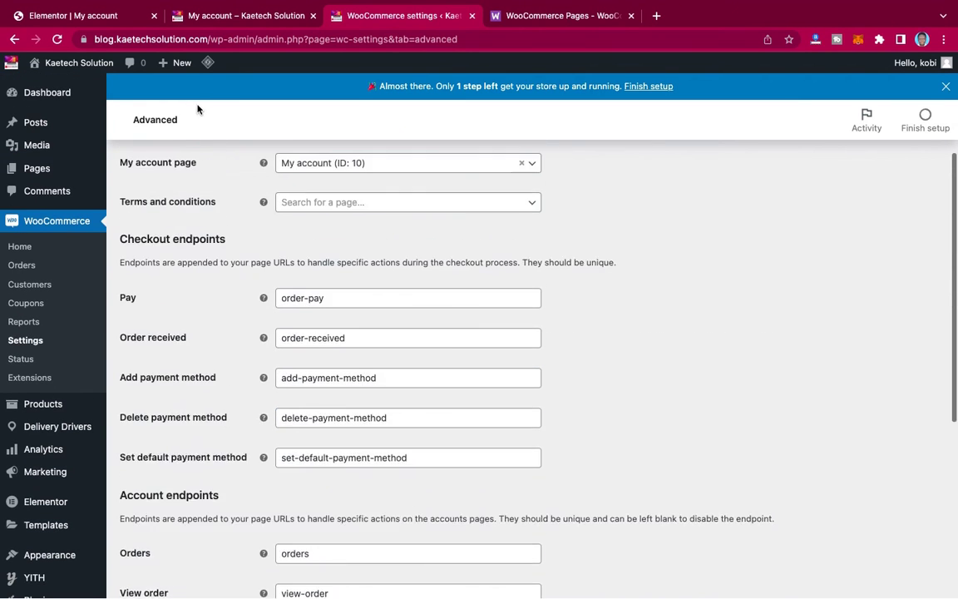
mouse_move(63, 63)
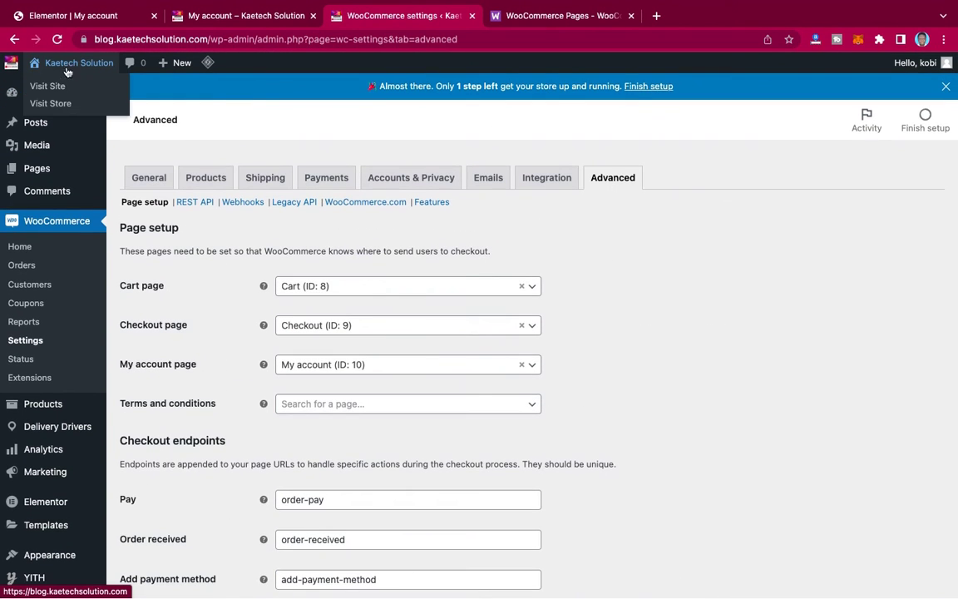
right_click(47, 86)
left_click(70, 92)
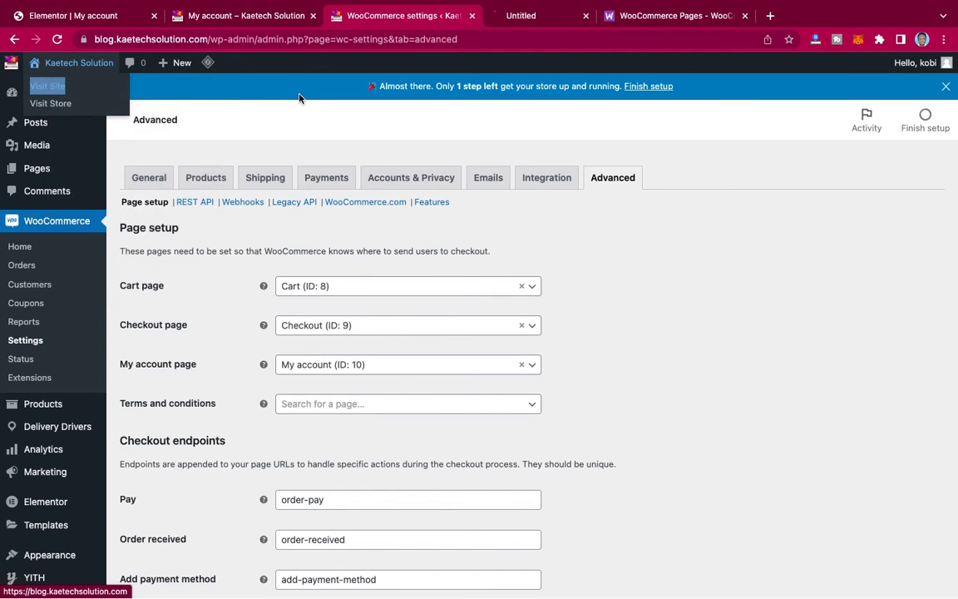
left_click(550, 19)
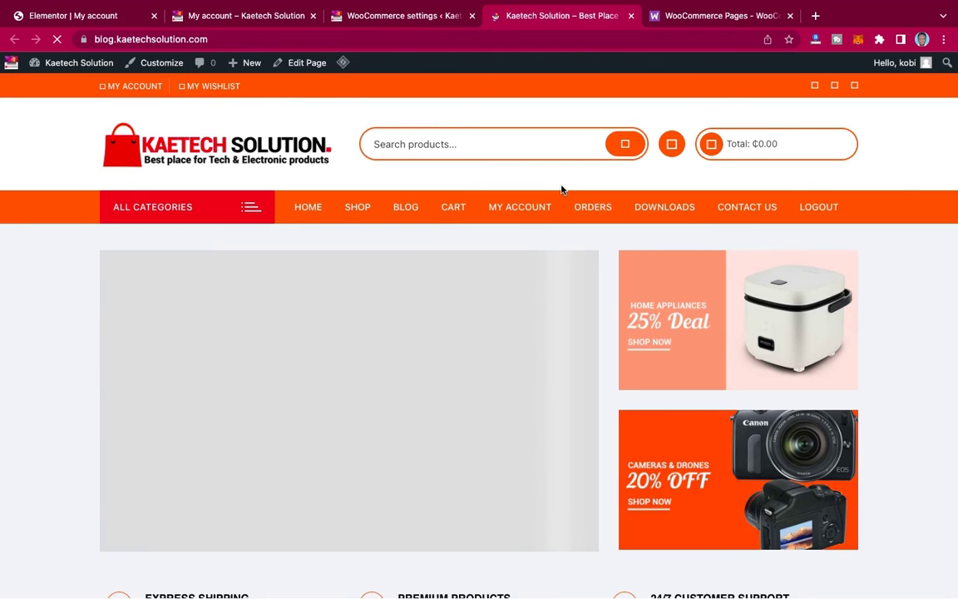
right_click(449, 209)
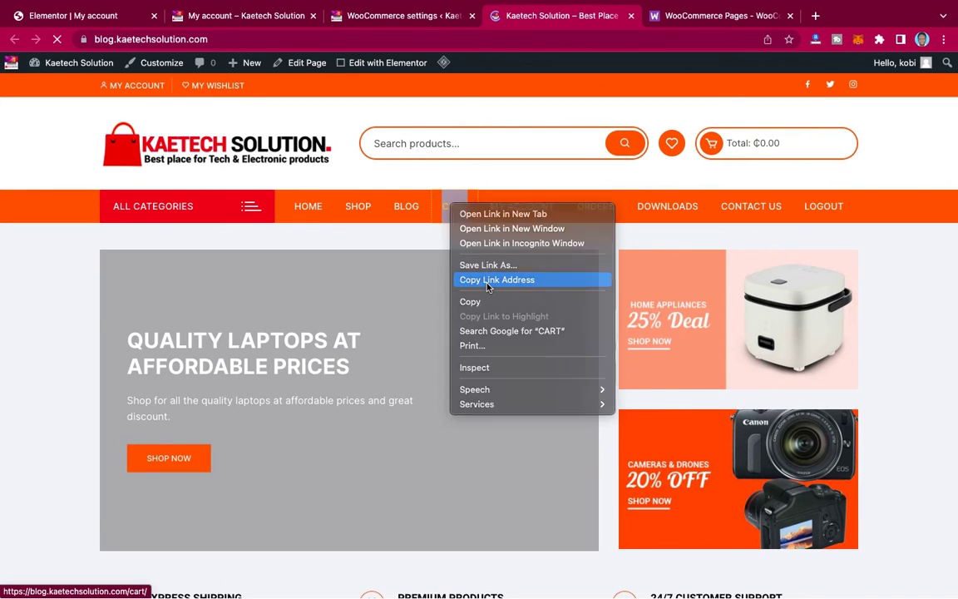
left_click(491, 280)
left_click(118, 16)
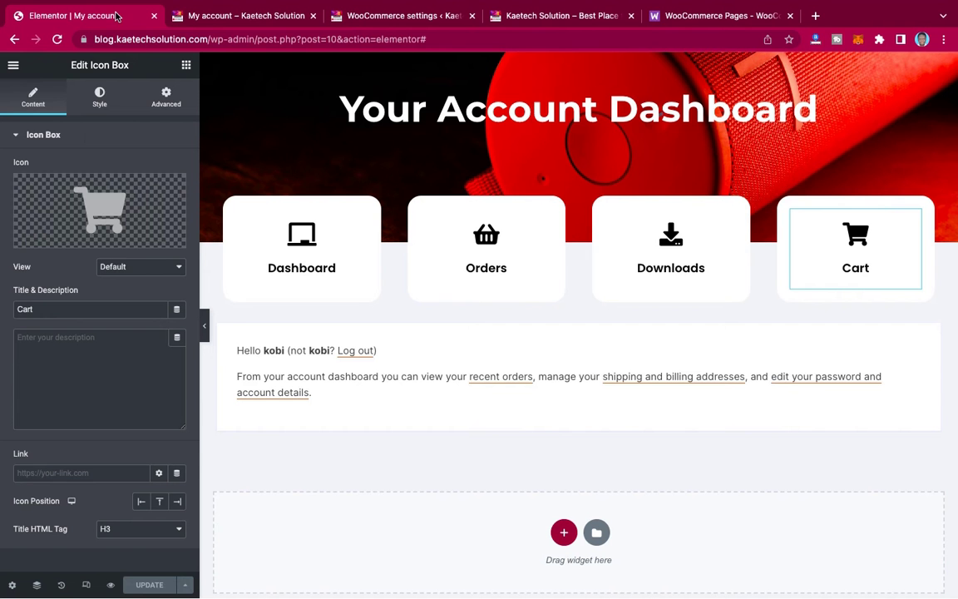
left_click(65, 474)
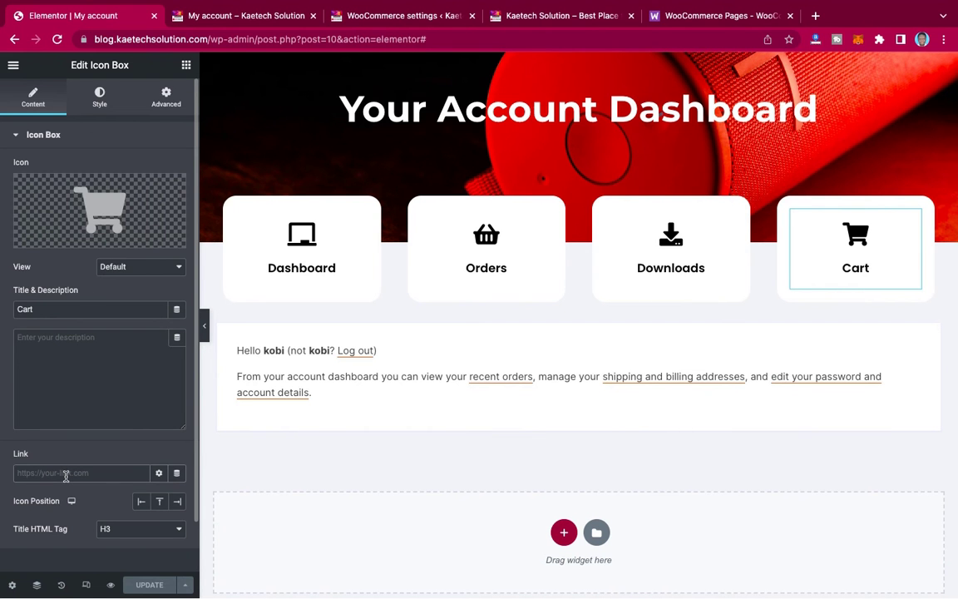
key("super+v")
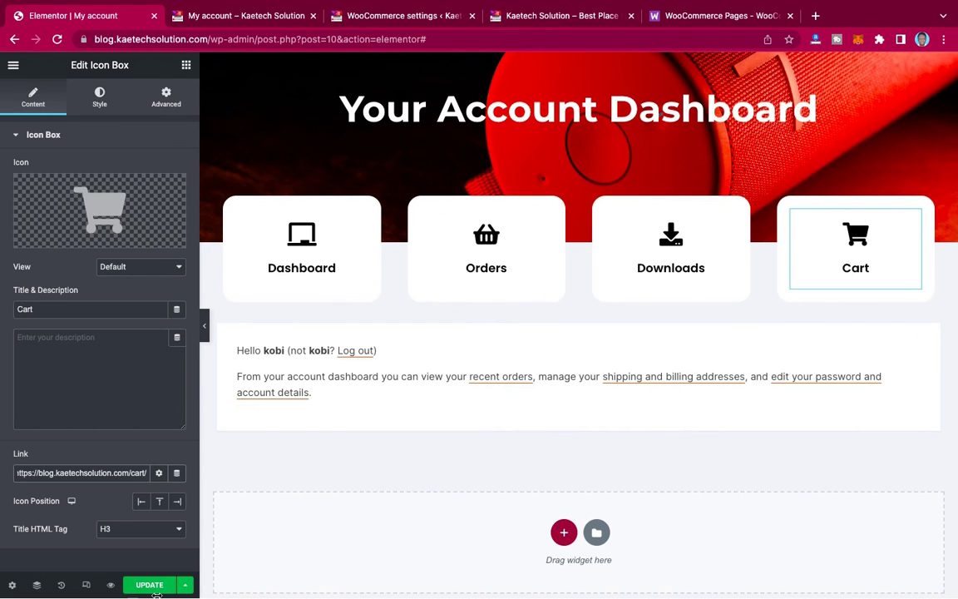
Step: Update the page to save the Cart icon box's link
left_click(153, 586)
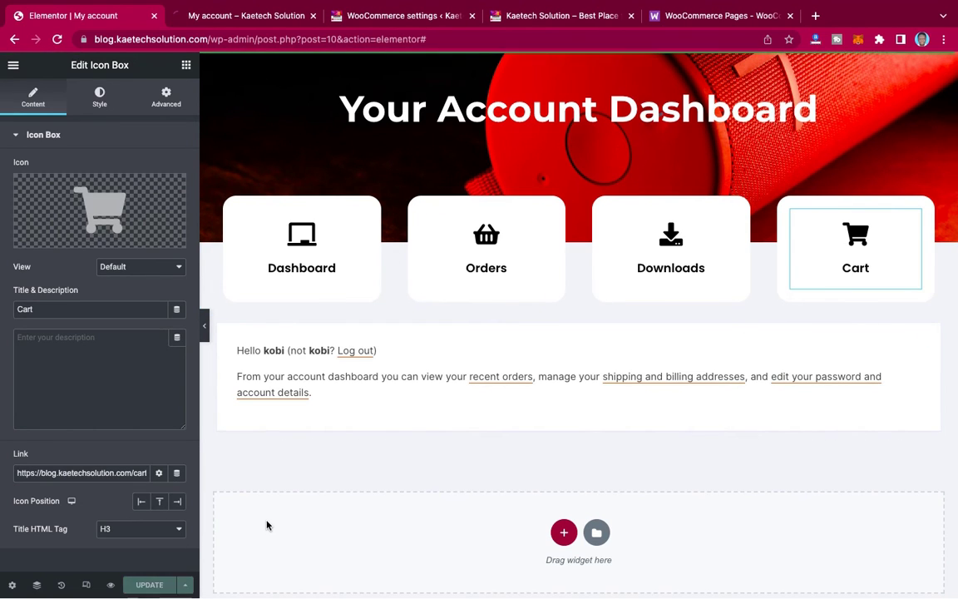
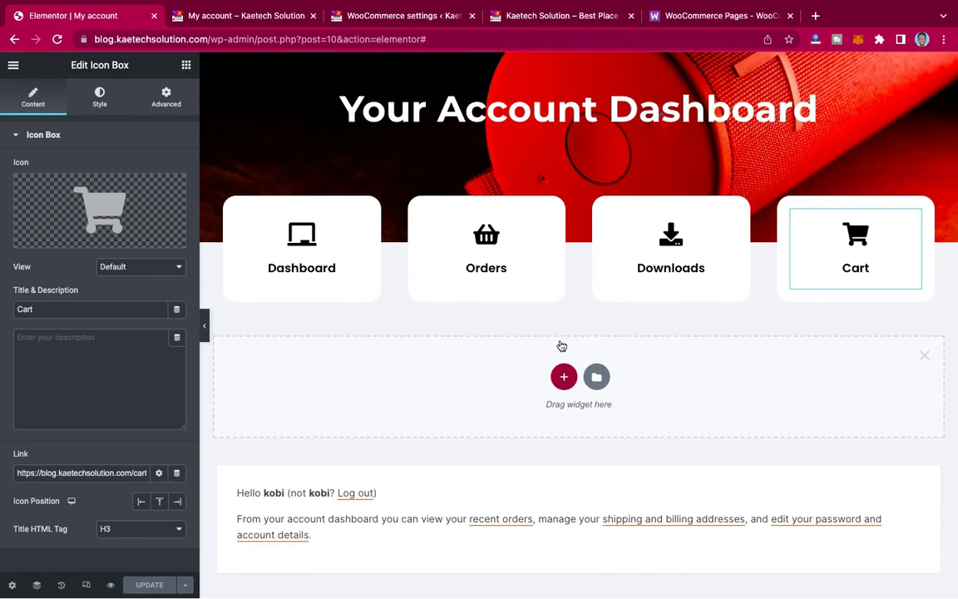
left_click(564, 377)
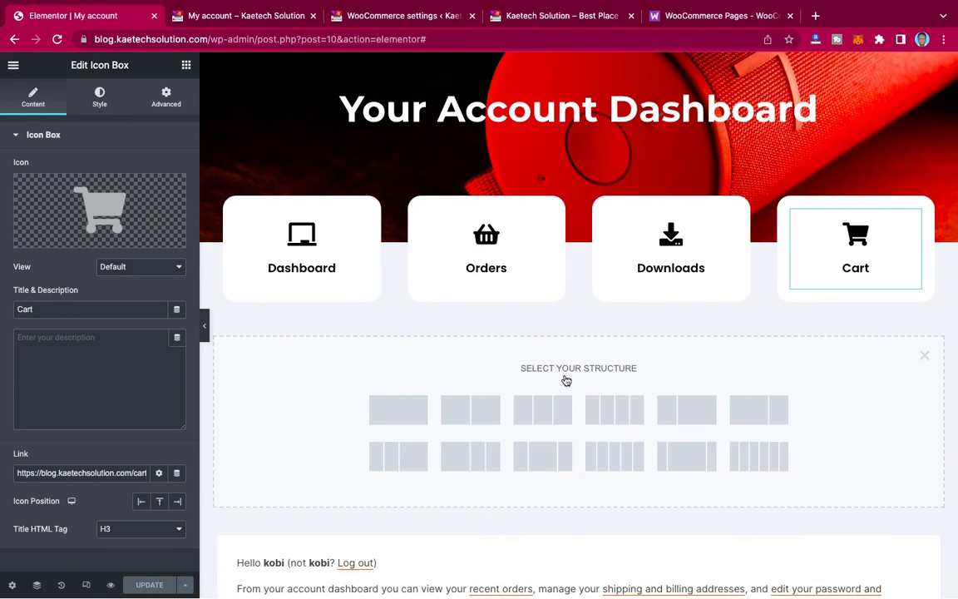
left_click(675, 416)
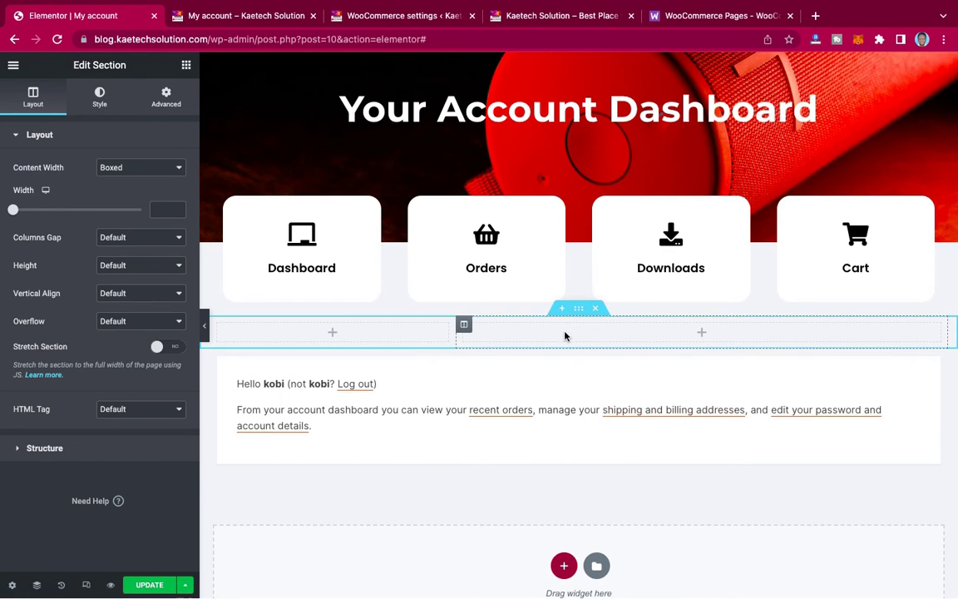
left_click(215, 324)
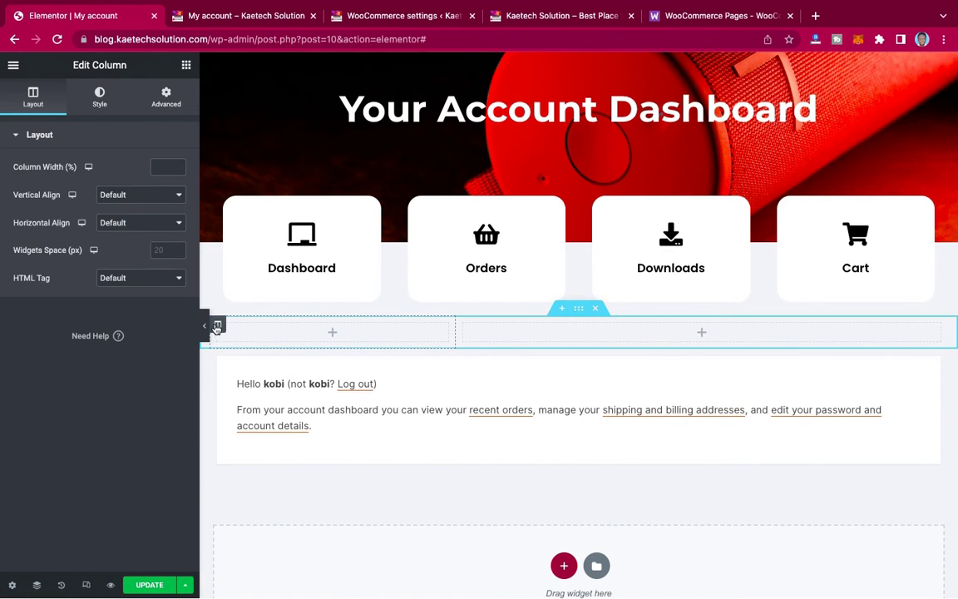
left_click(164, 169)
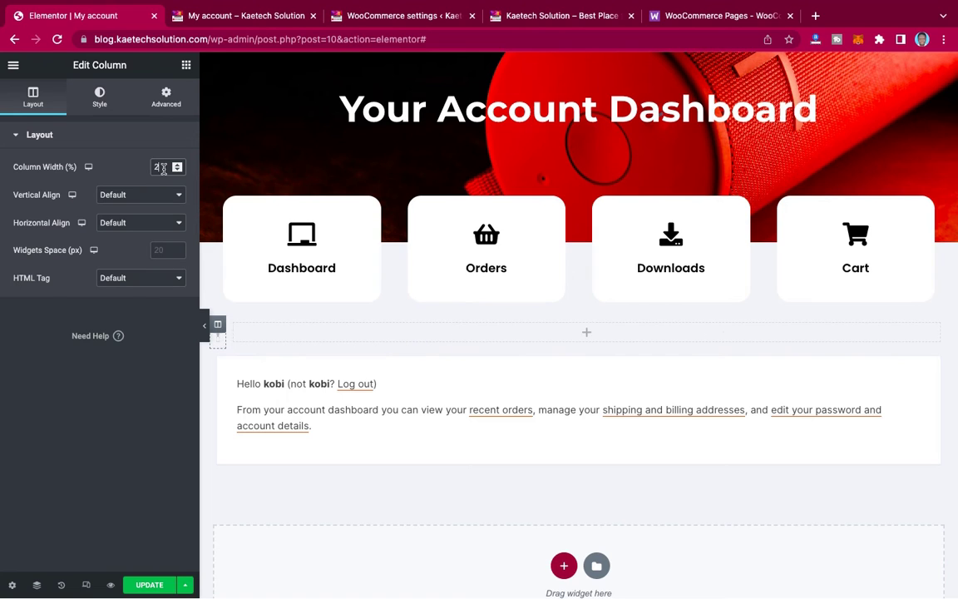
type("25")
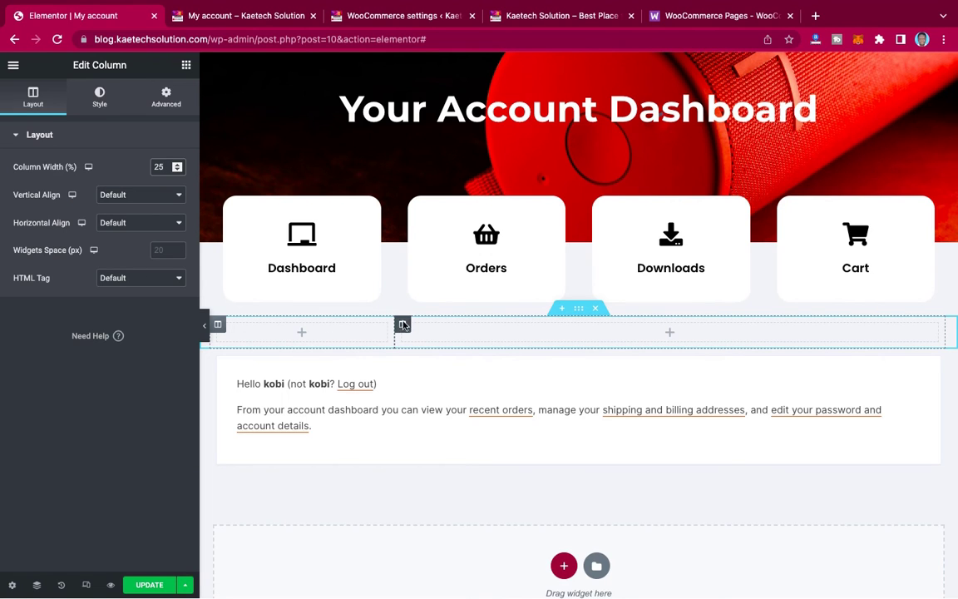
left_click(596, 313)
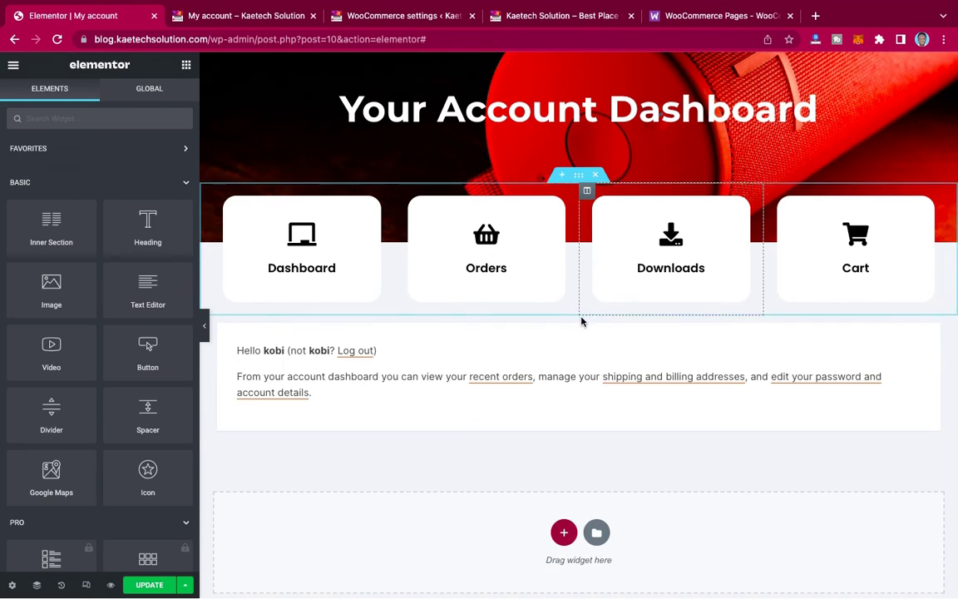
Step: Duplicate the section with the four icon-box cards and set the copy's top margin to 0 px
right_click(580, 177)
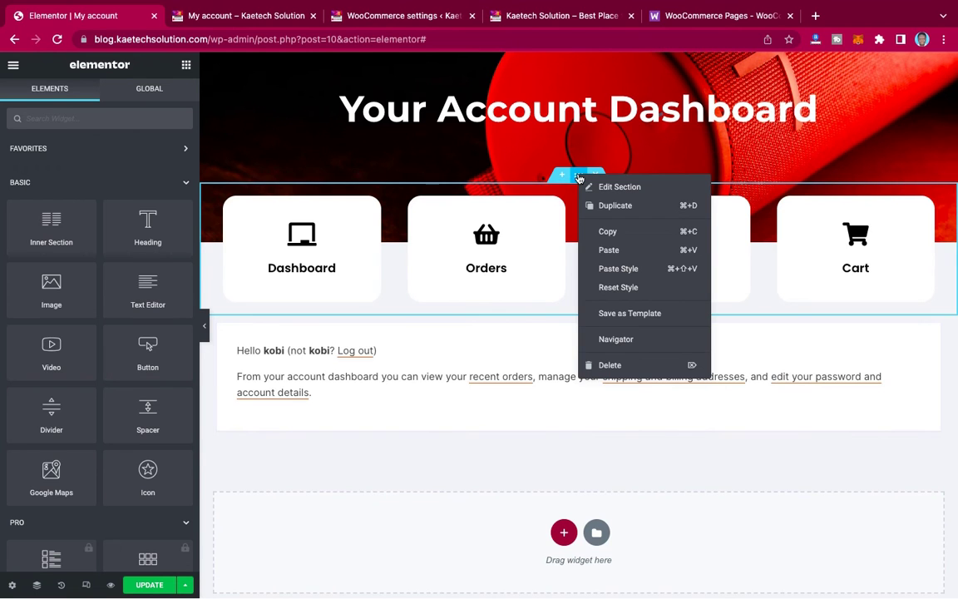
left_click(602, 213)
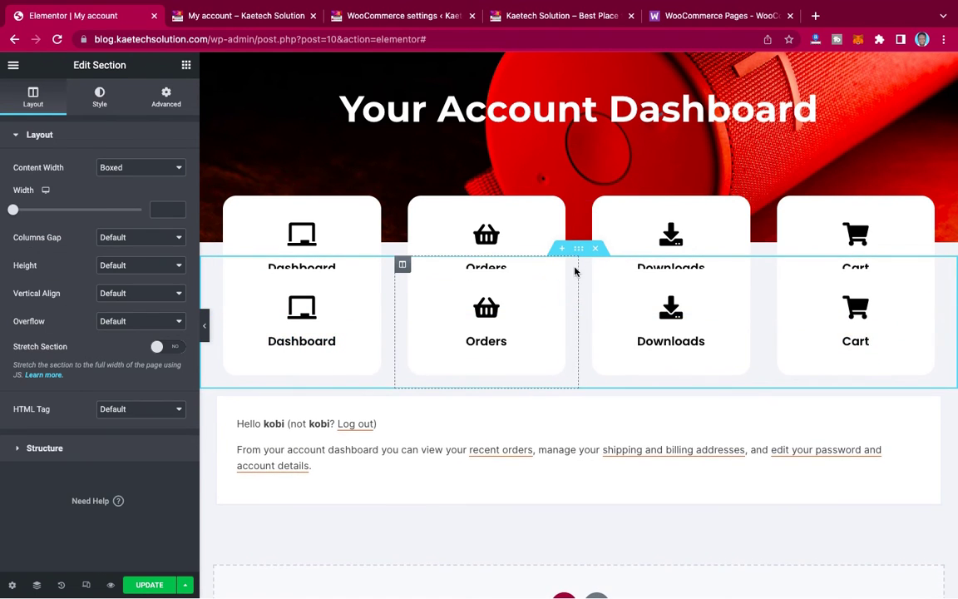
left_click(165, 98)
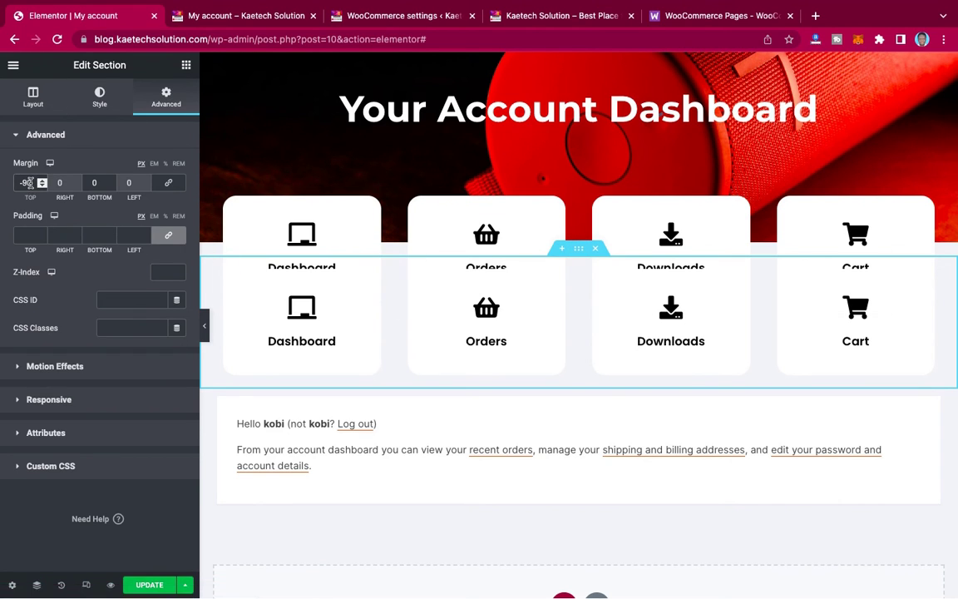
left_click_drag(27, 182, 1, 186)
type("0")
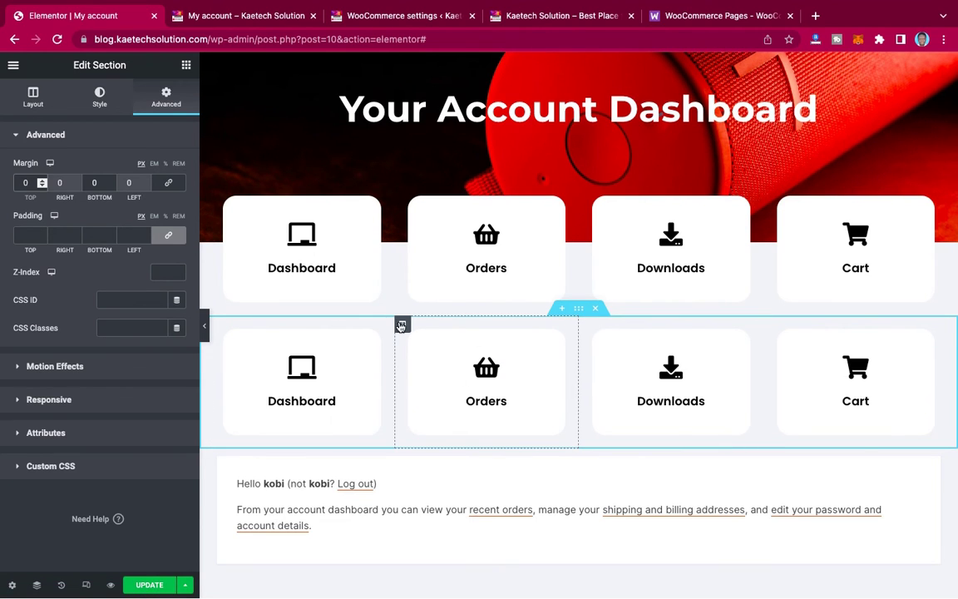
Step: Delete the Orders and Downloads columns from the duplicated section and set its Dashboard column width to 25%
right_click(402, 325)
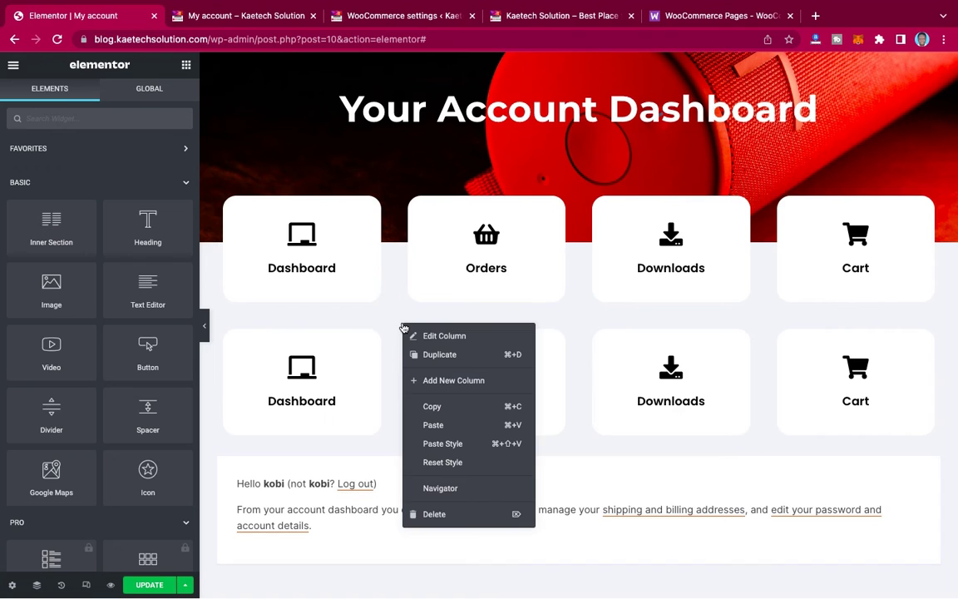
left_click(434, 513)
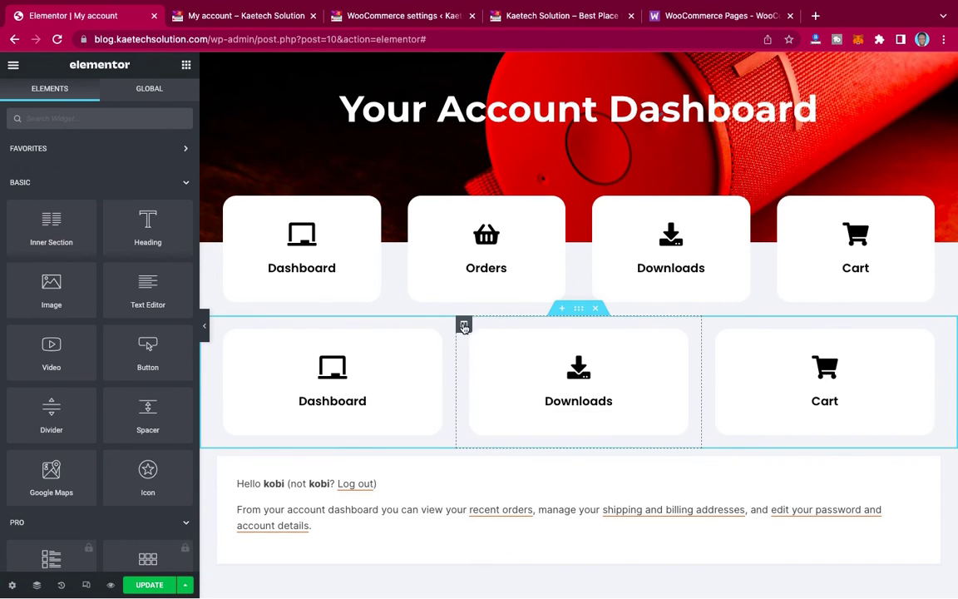
right_click(464, 325)
left_click(507, 515)
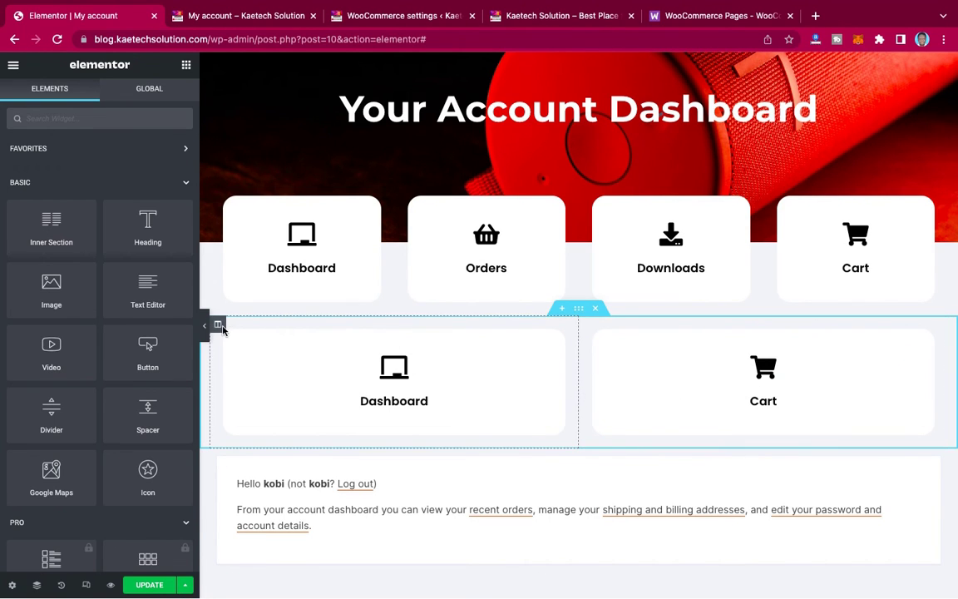
left_click(219, 326)
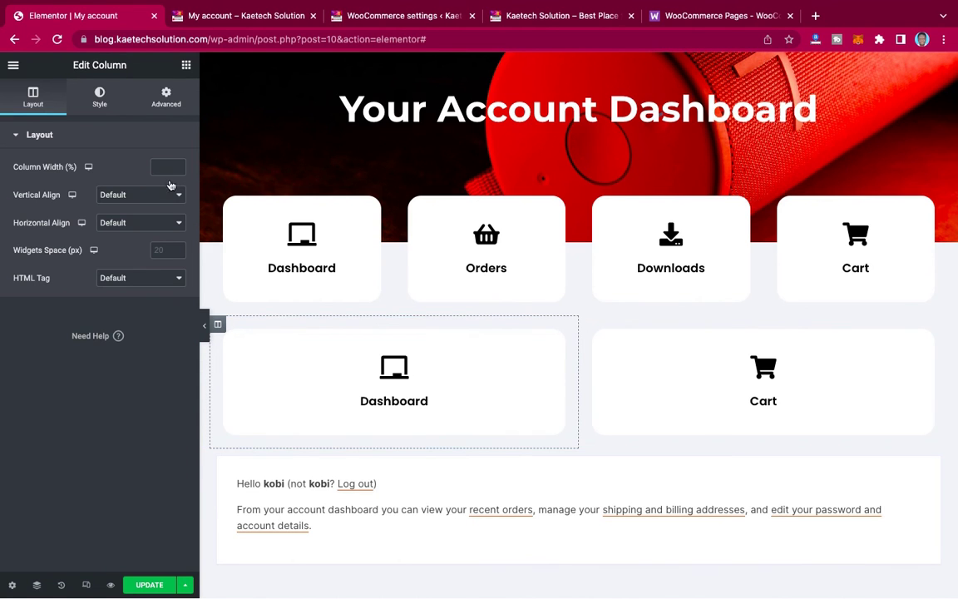
left_click(162, 167)
type("25")
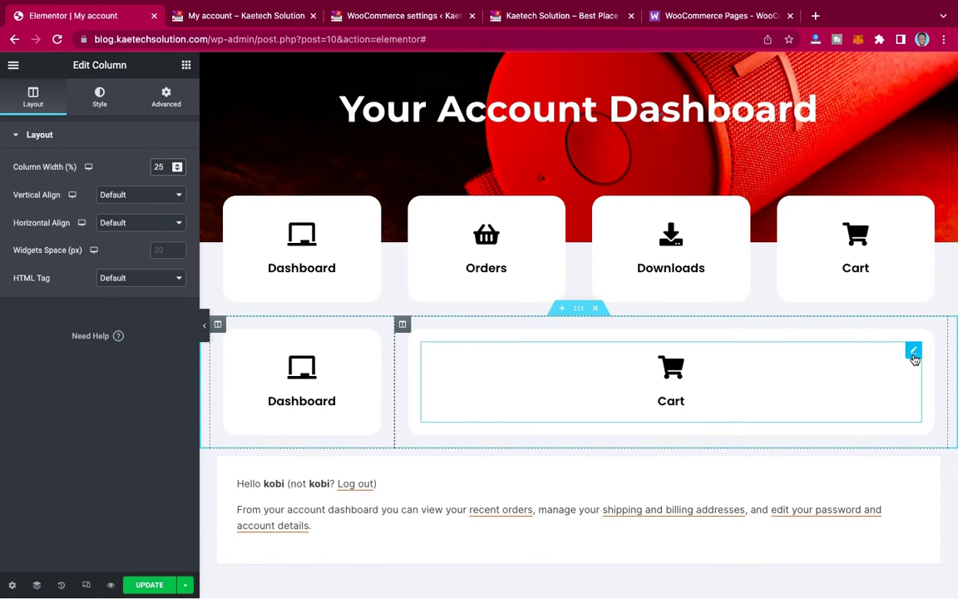
Step: Replace the Cart icon box in the duplicated section's wide column with a copy of the account shortcode widget, and delete the original shortcode section
right_click(830, 354)
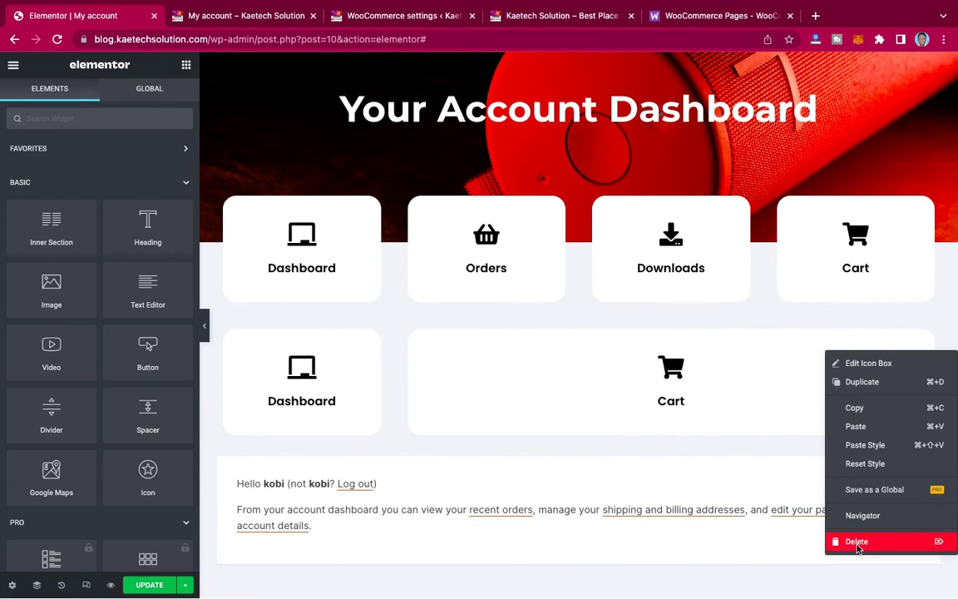
left_click(856, 541)
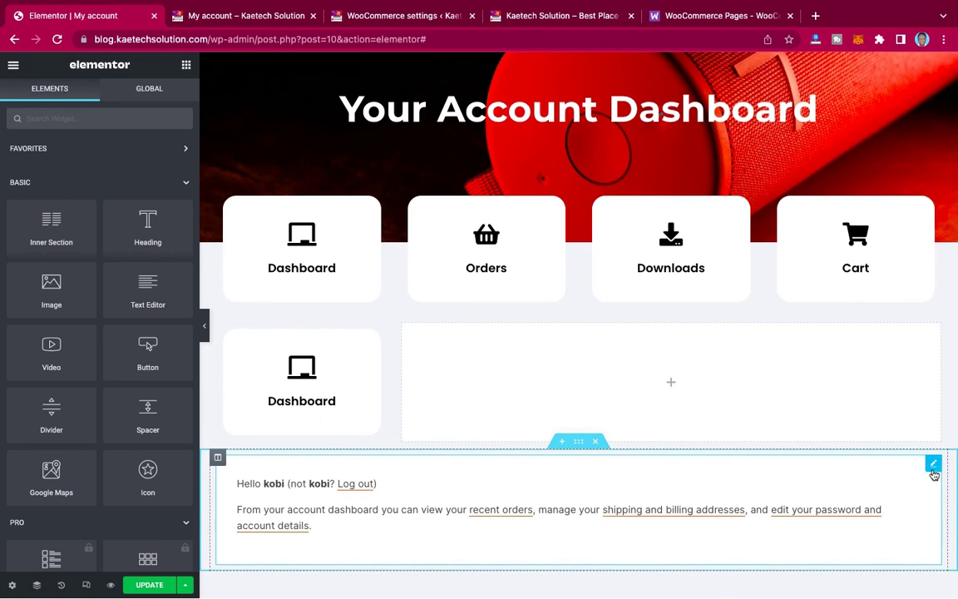
left_click_drag(915, 463, 669, 375)
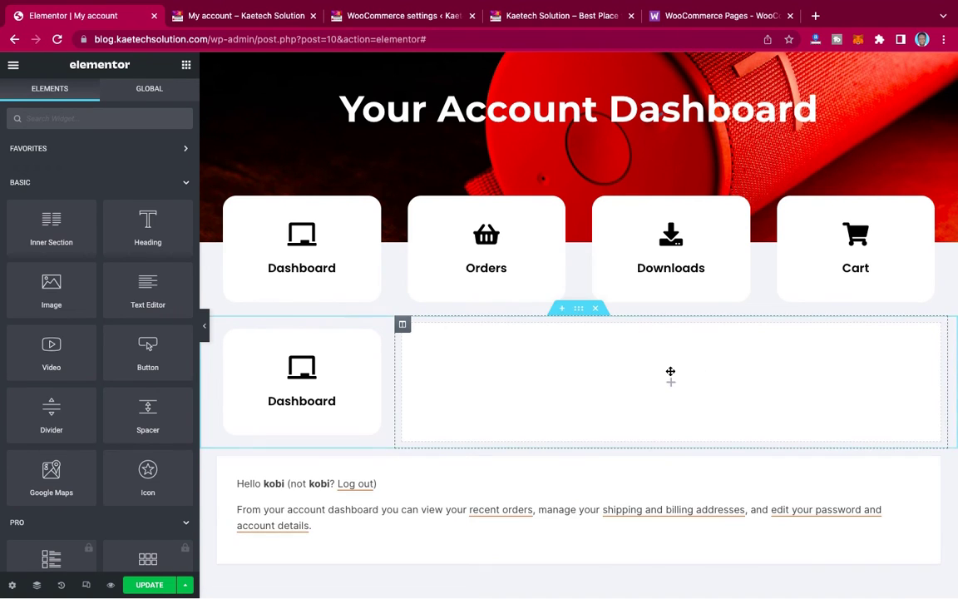
right_click(932, 466)
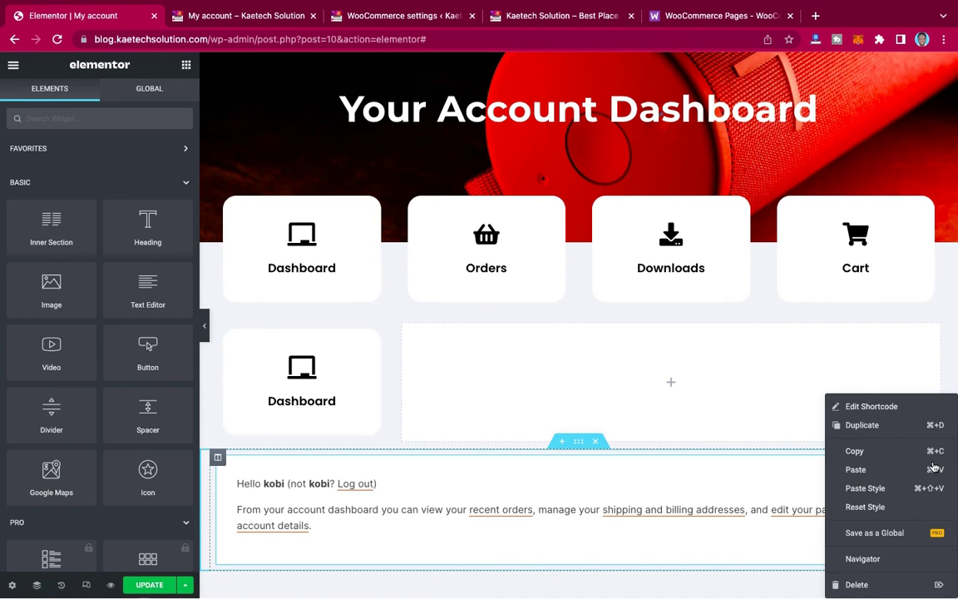
left_click(856, 453)
right_click(695, 377)
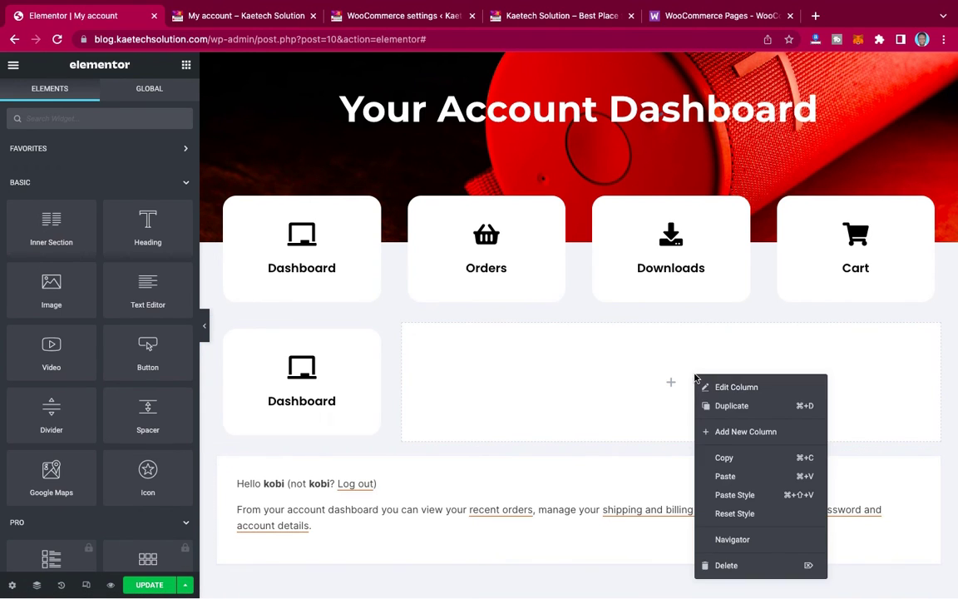
left_click(725, 476)
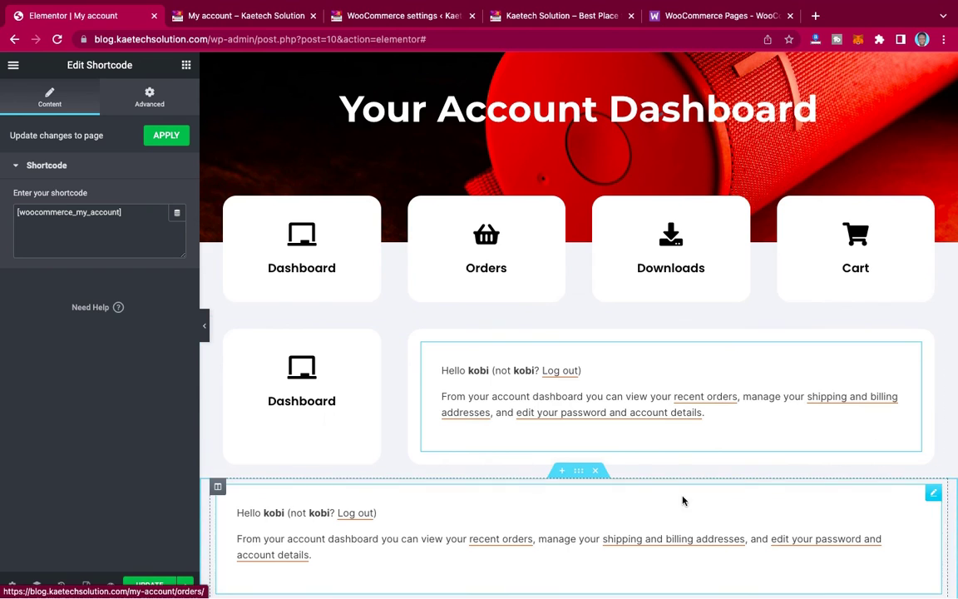
left_click(595, 471)
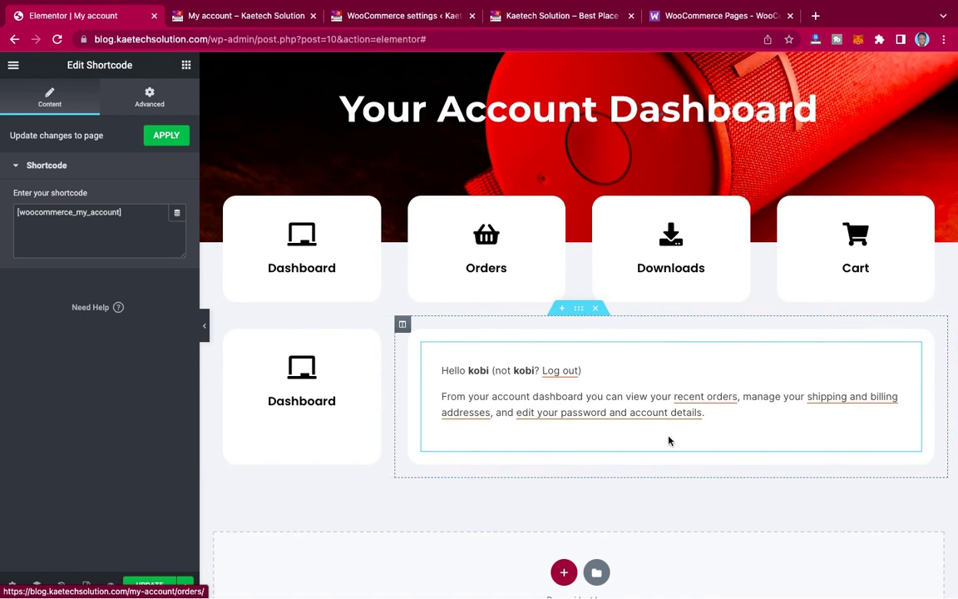
Step: Set the bottom margin of the section holding the account shortcode to 120 px and preview the page with the editing panel hidden
scroll(579, 475, "down", 2)
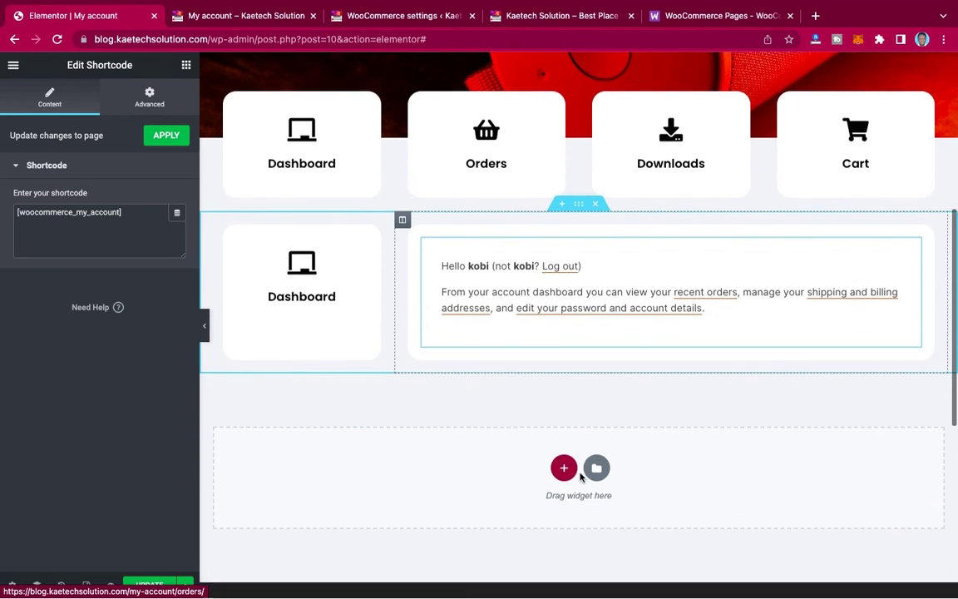
left_click(578, 204)
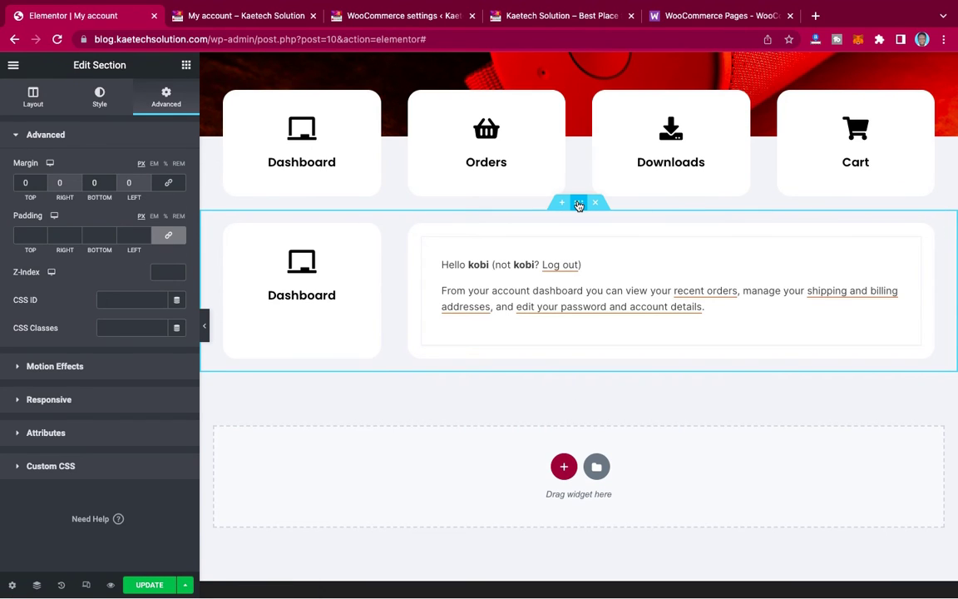
left_click(90, 182)
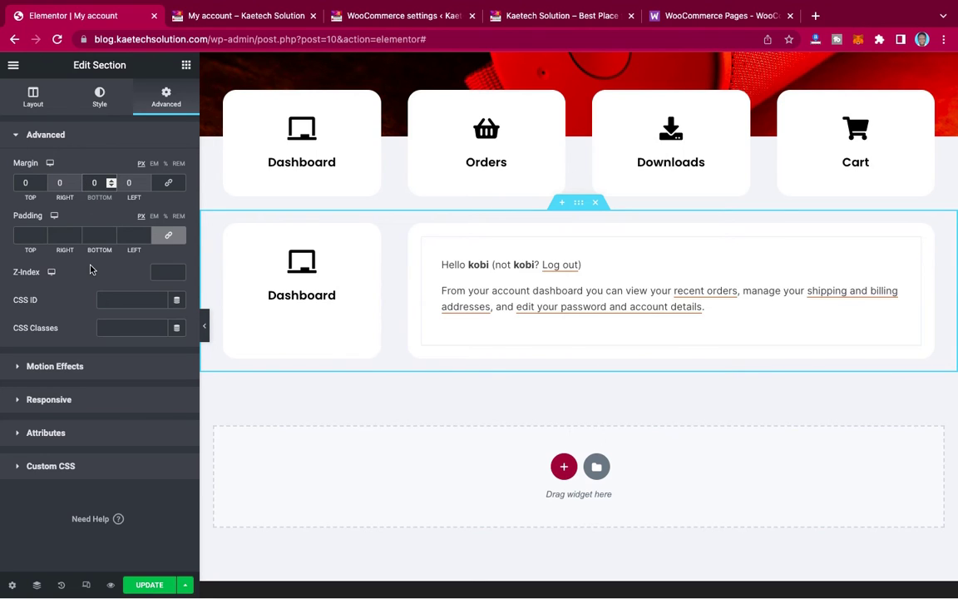
type("12")
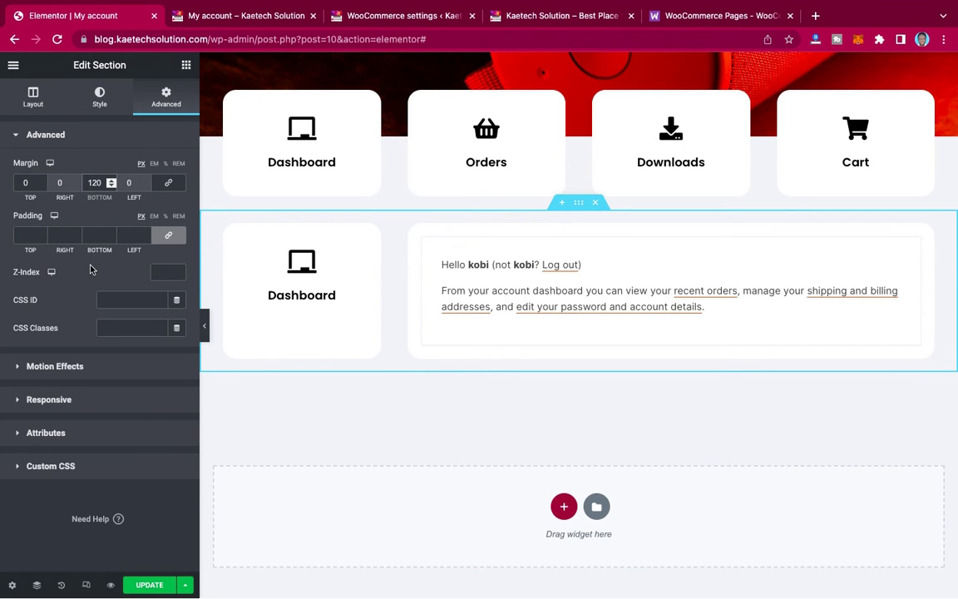
left_click(206, 323)
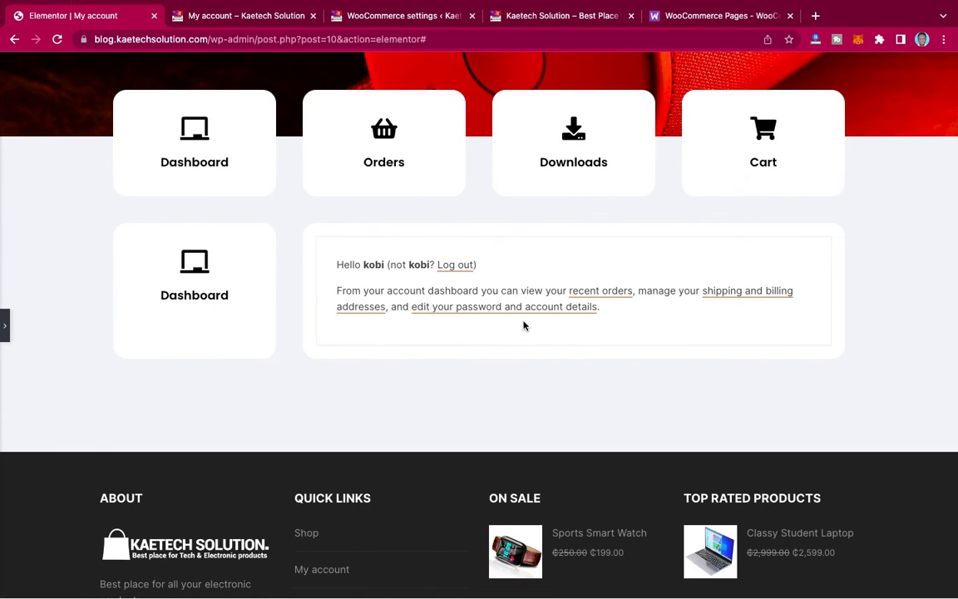
scroll(524, 325, "up", 2)
scroll(523, 325, "down", 2)
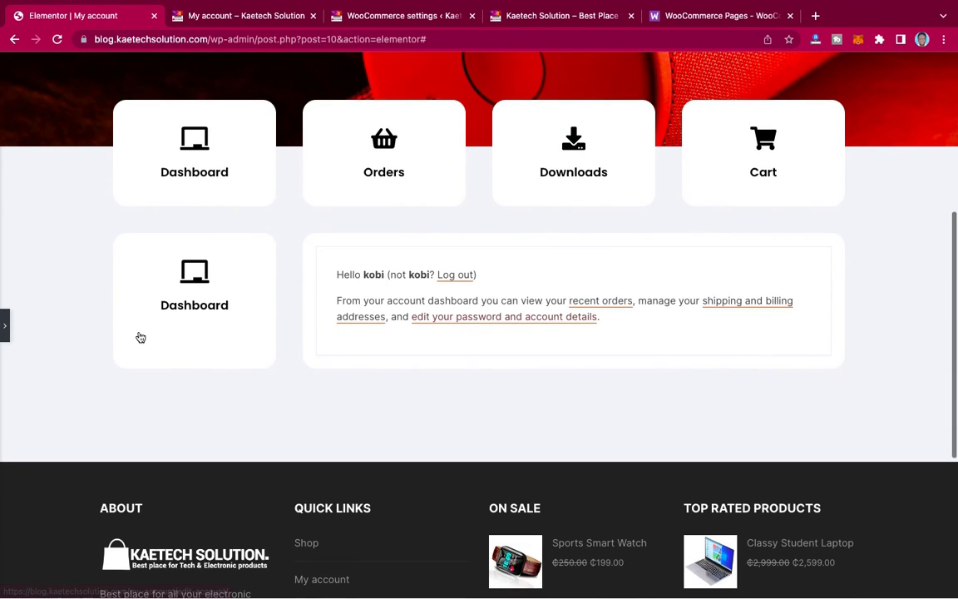
left_click(5, 325)
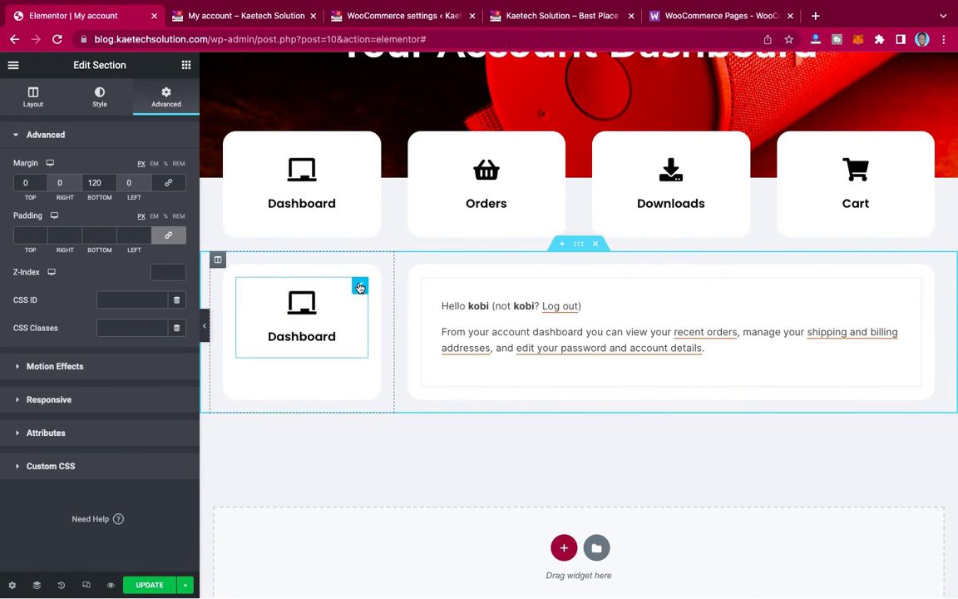
Step: Duplicate the Dashboard icon box twice within the narrow column beside the account content
right_click(359, 287)
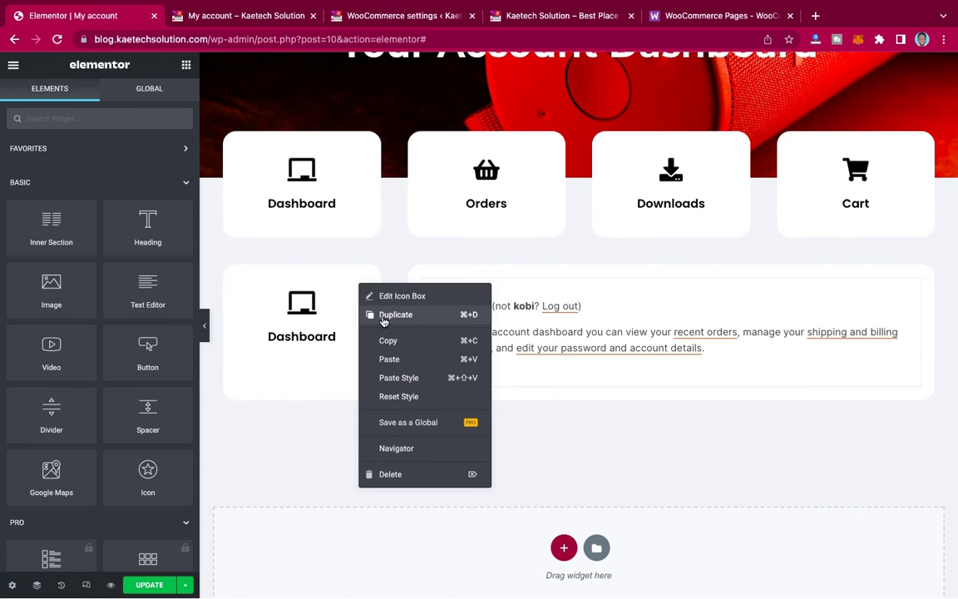
left_click(383, 315)
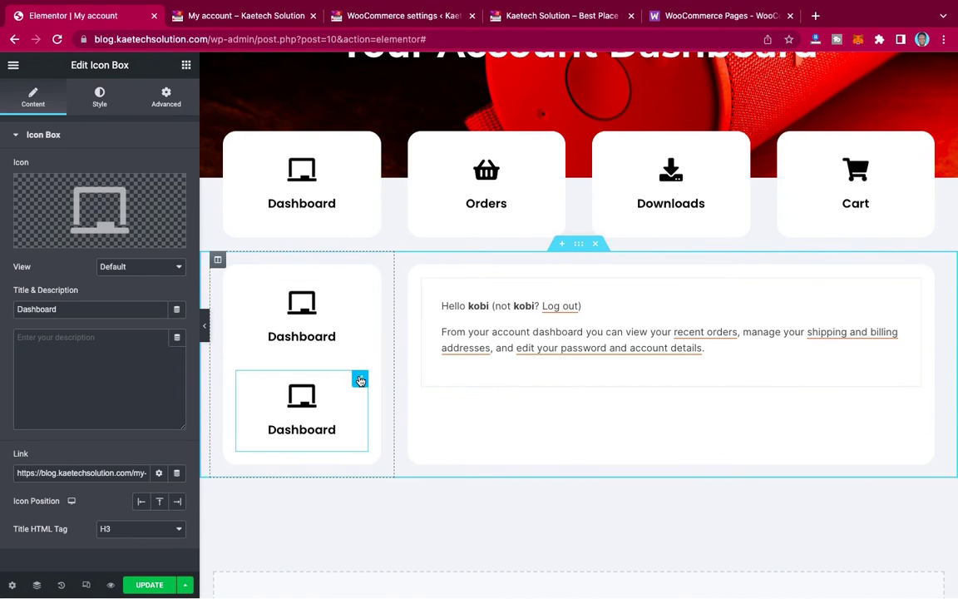
right_click(360, 380)
left_click(375, 405)
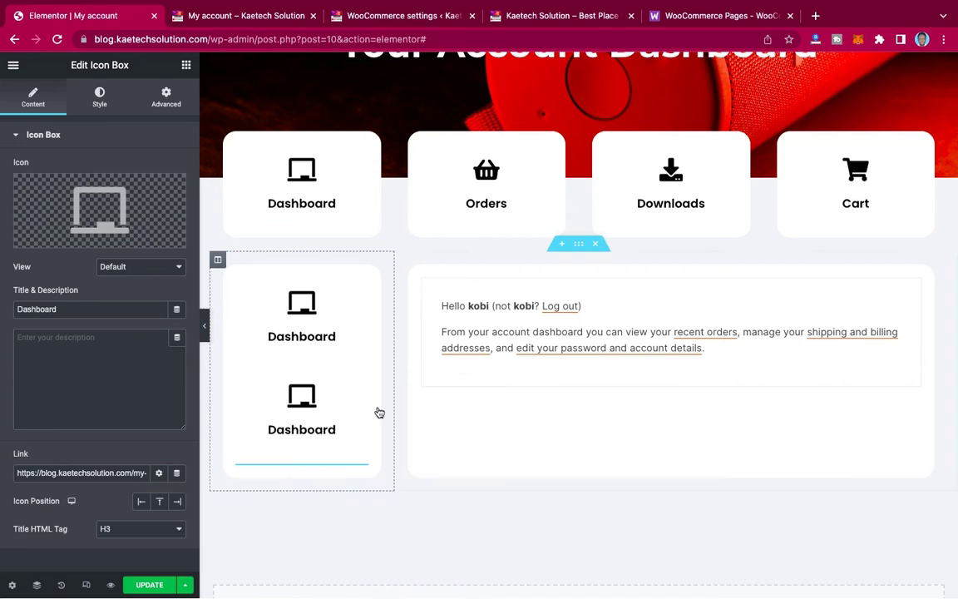
scroll(321, 461, "down", 2)
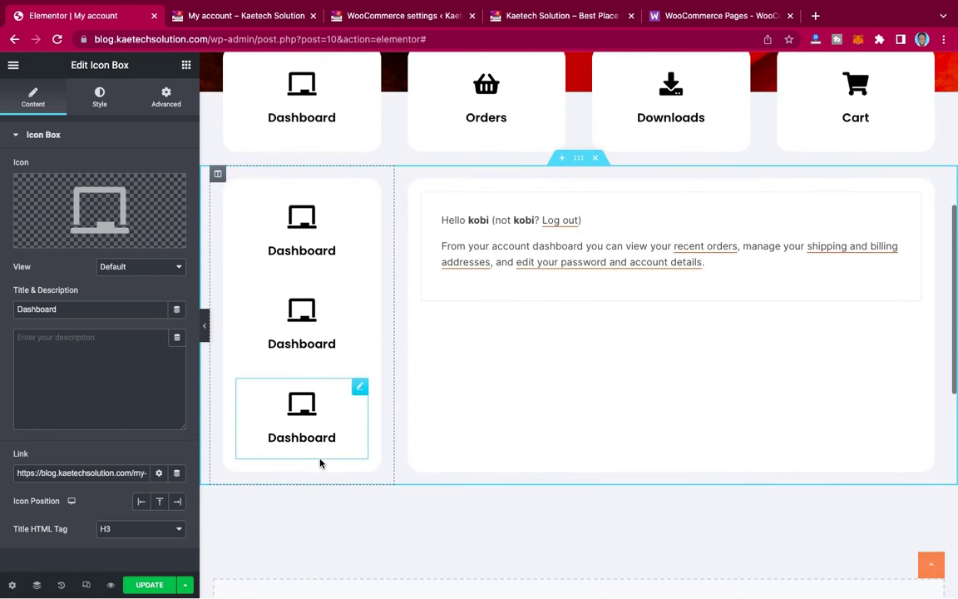
Step: Duplicate the lowest Dashboard icon box in the narrow column once more to make four boxes
right_click(360, 388)
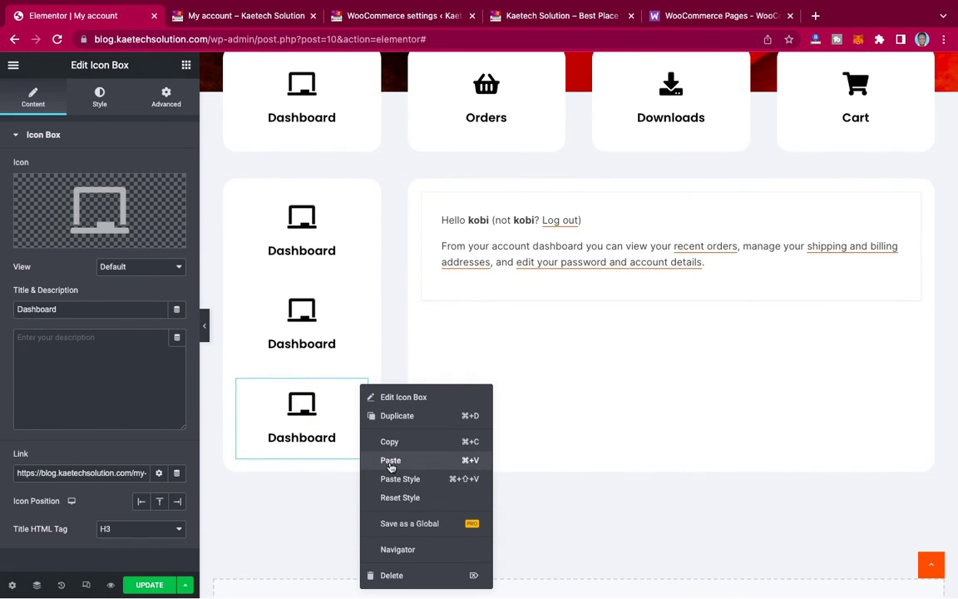
left_click(389, 419)
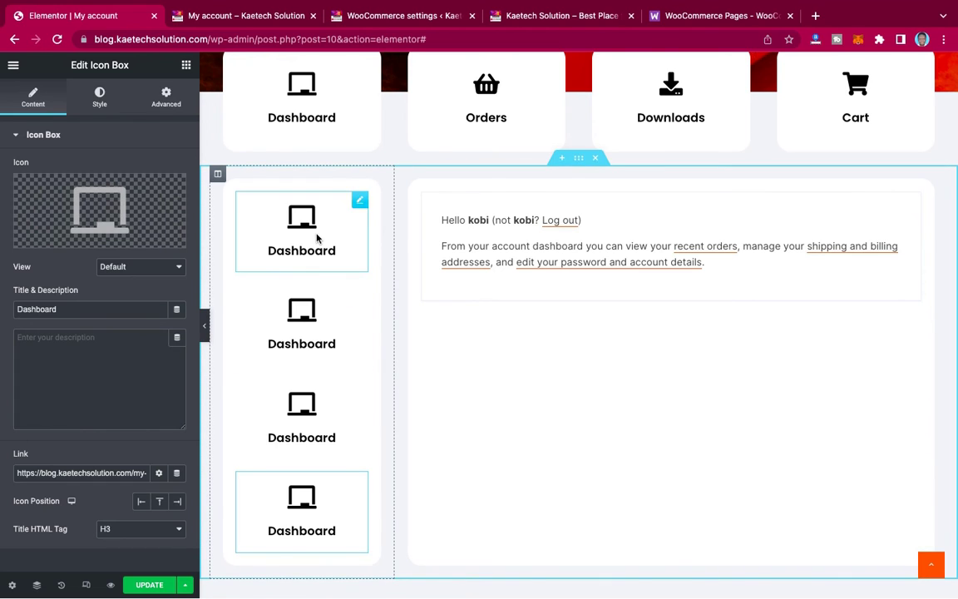
left_click(360, 203)
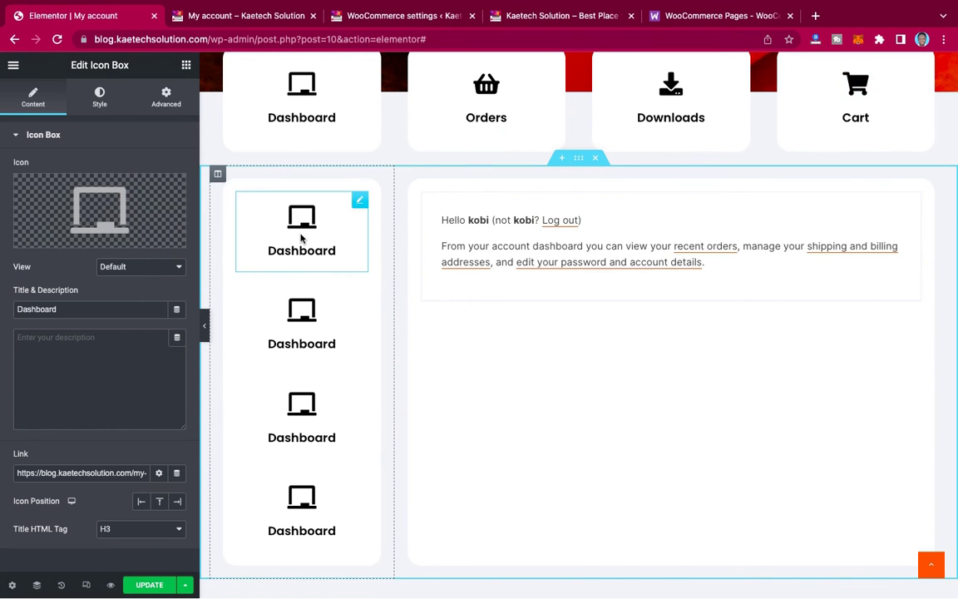
Step: Open the icon library for the bottom icon box in the narrow column and search for a logout icon with "log"
left_click(332, 485)
left_click(93, 199)
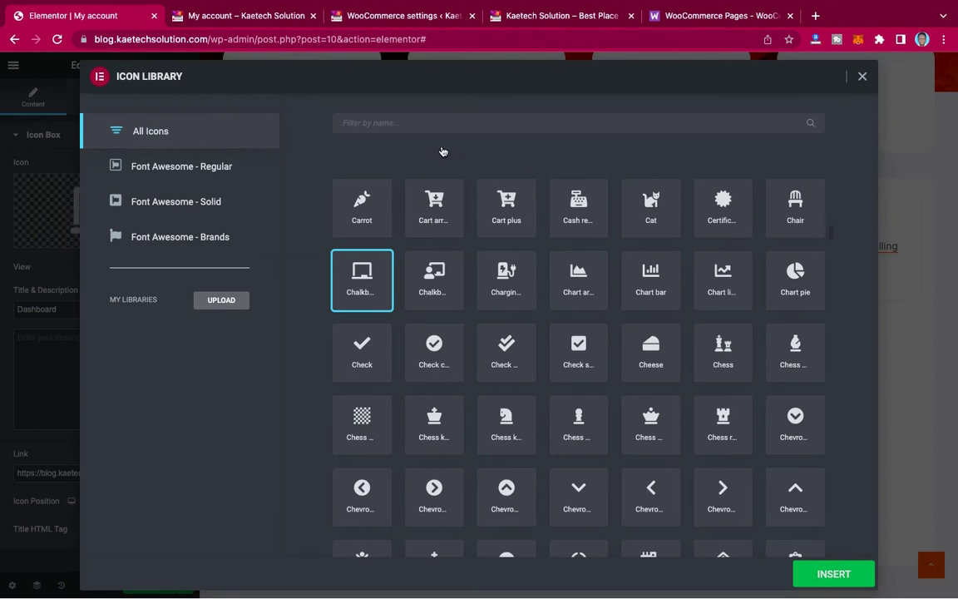
type("log")
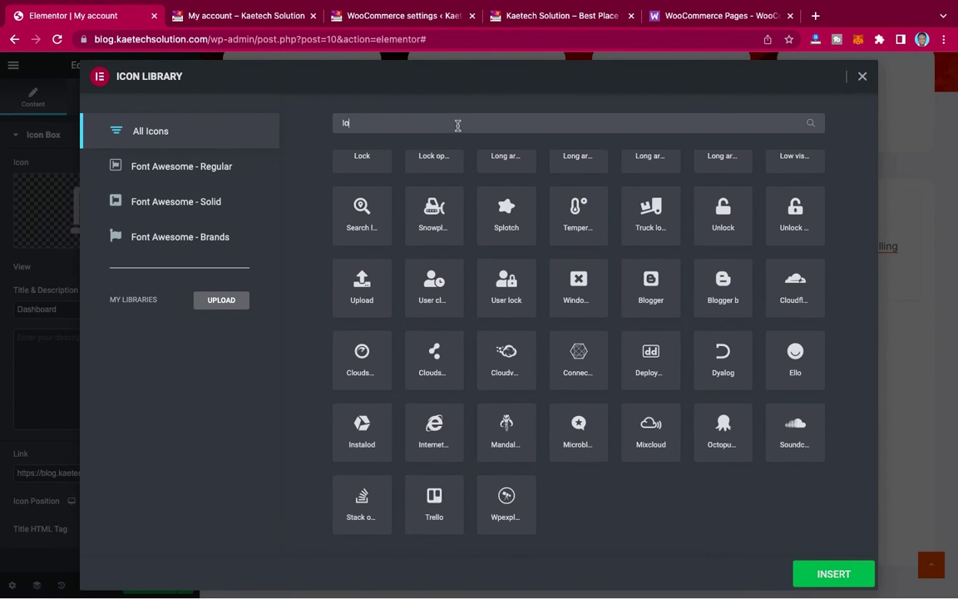
key("BackSpace")
key("BackSpace")
key("BackSpace")
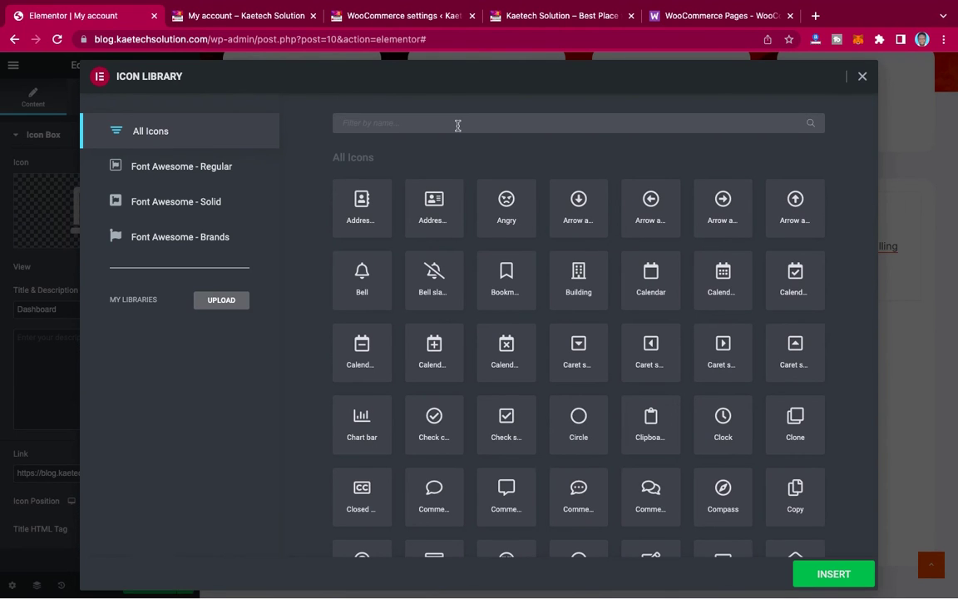
type("lou")
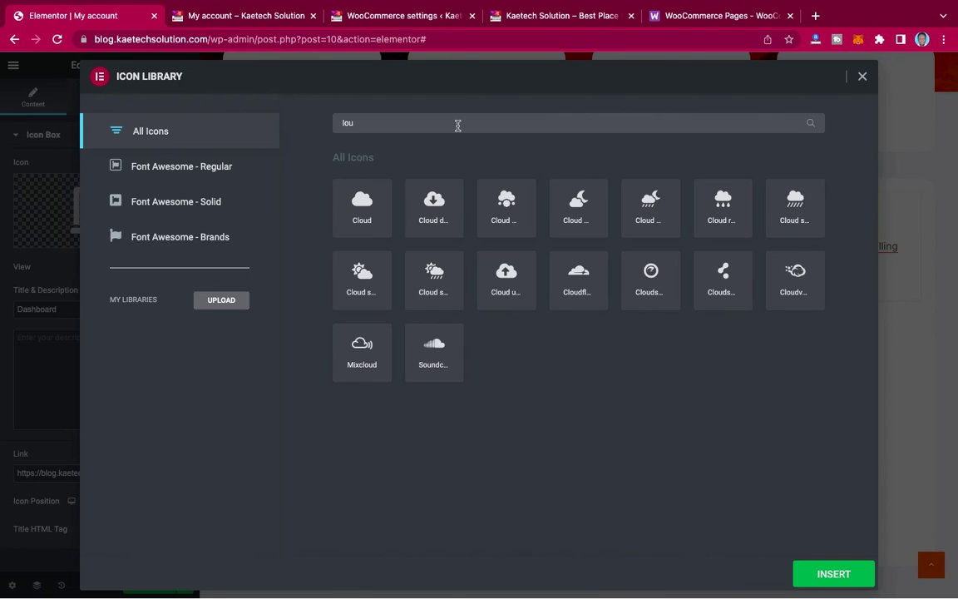
key("BackSpace")
type("g ou")
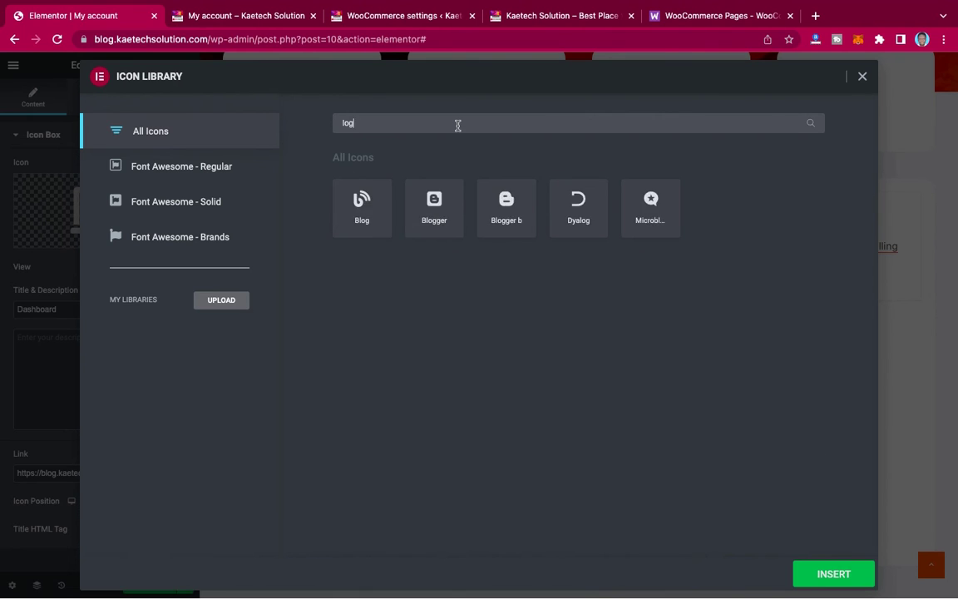
key("BackSpace")
key("BackSpace")
key("BackSpace")
key("BackSpace")
key("BackSpace")
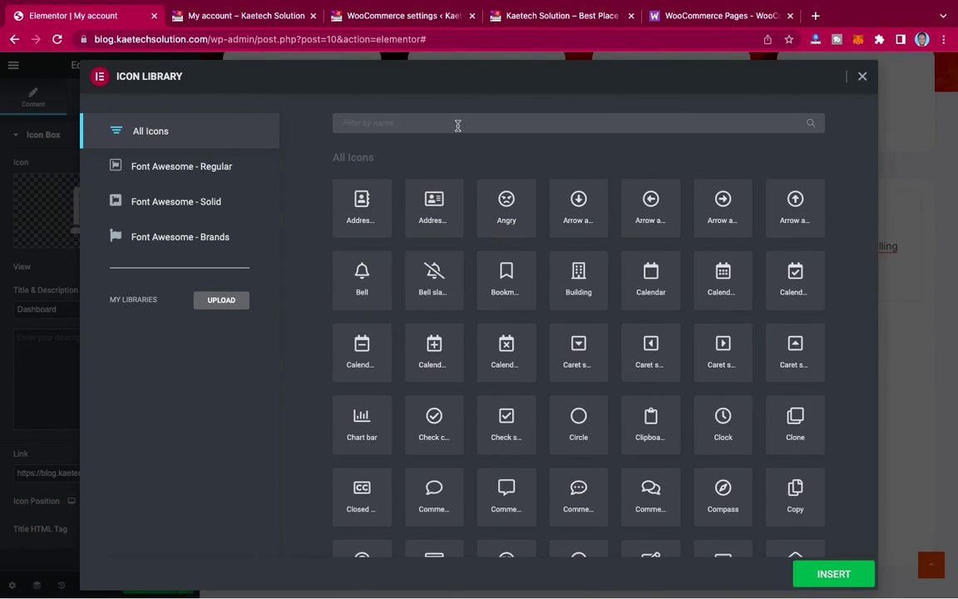
Step: Filter the icon library by "sign" and insert the Sign out icon into the bottom icon box
type("sign")
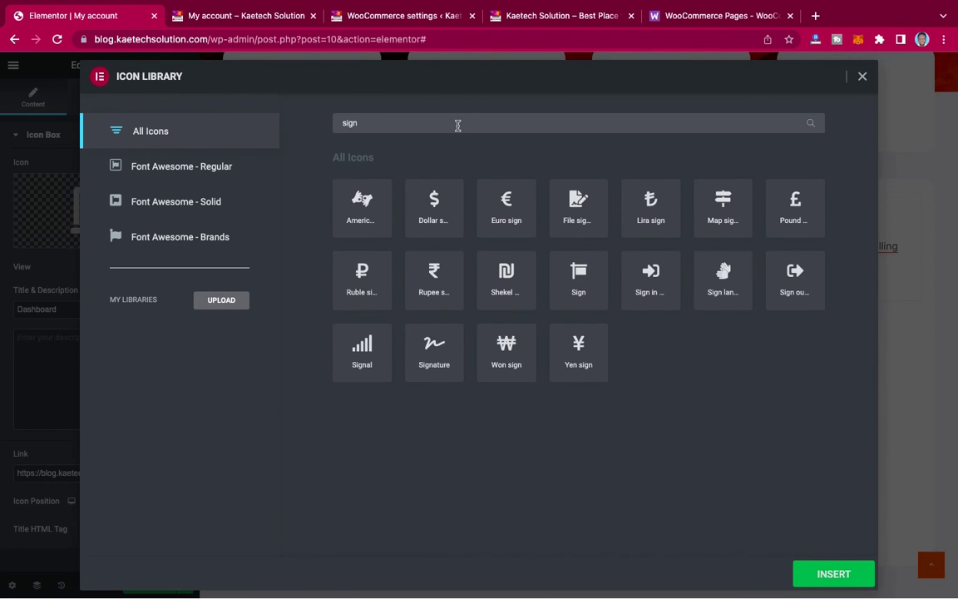
left_click(796, 281)
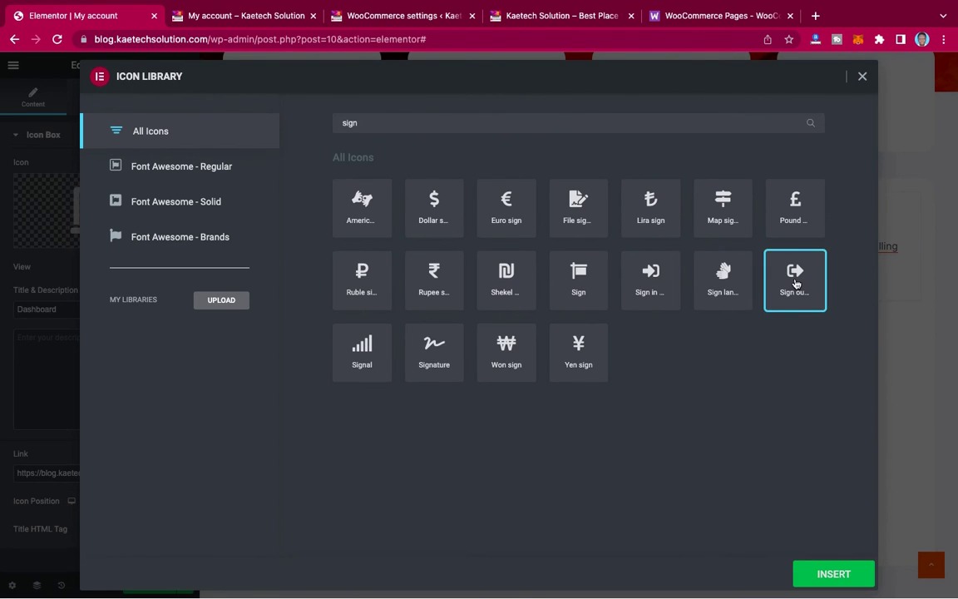
left_click(827, 576)
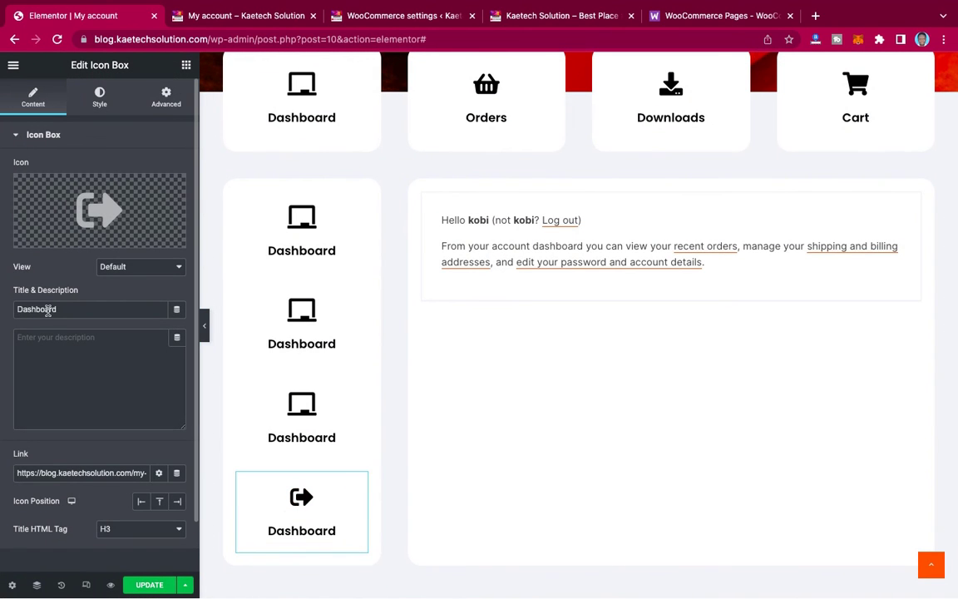
Step: Change the title of the icon box with the sign-out icon to "Logout"
left_click_drag(68, 309, 2, 312)
type("S")
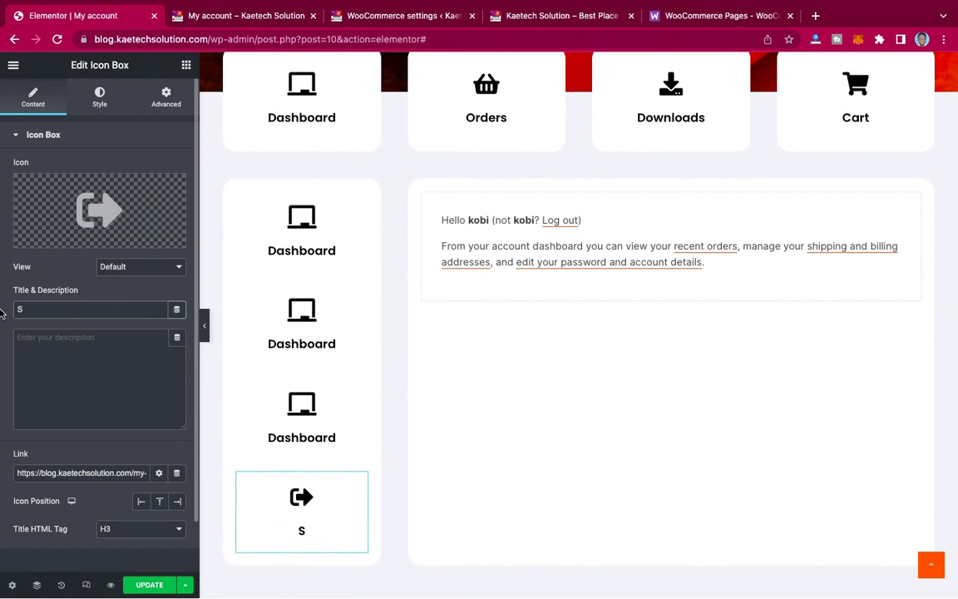
key("BackSpace")
type("Logout")
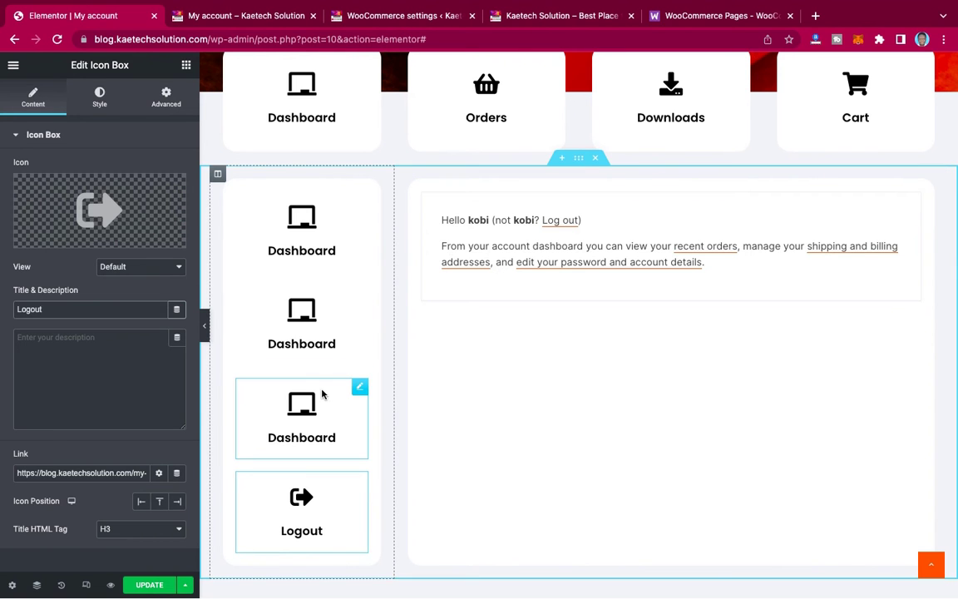
Step: Switch to the WooCommerce settings page and open the WordPress Menus page from the Appearance options
scroll(323, 394, "up", 3)
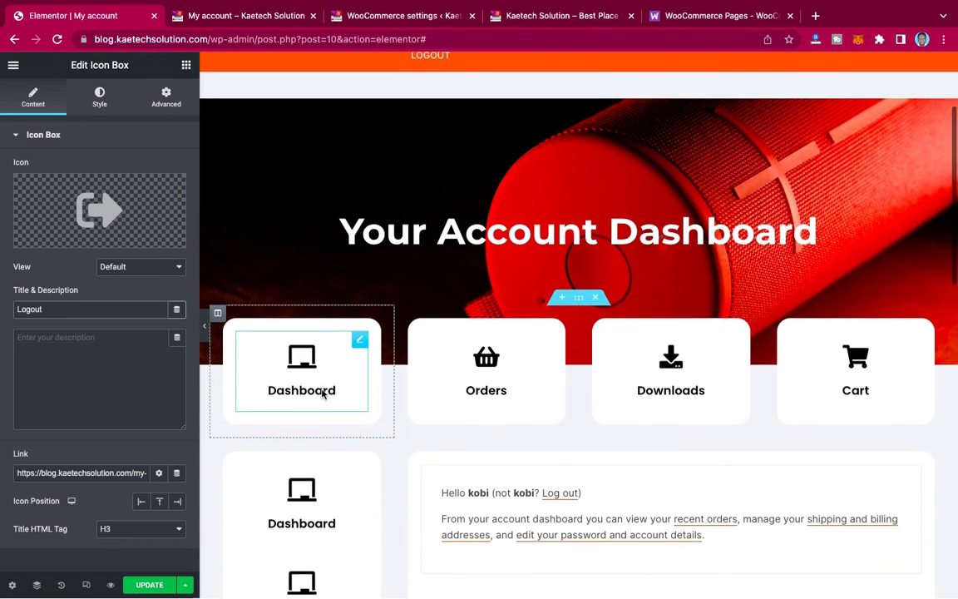
scroll(323, 394, "down", 5)
scroll(323, 394, "down", 2)
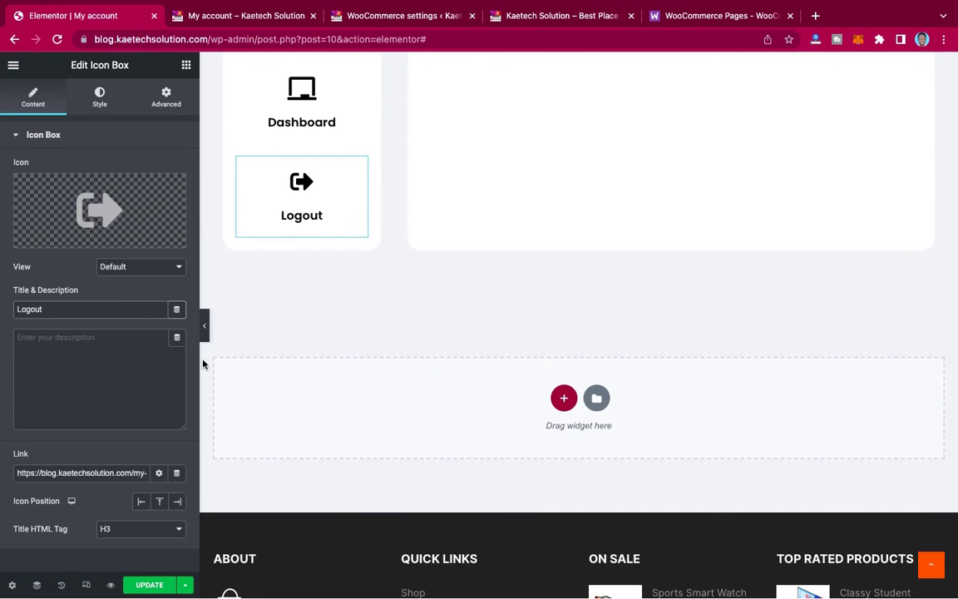
left_click(388, 21)
scroll(33, 428, "down", 2)
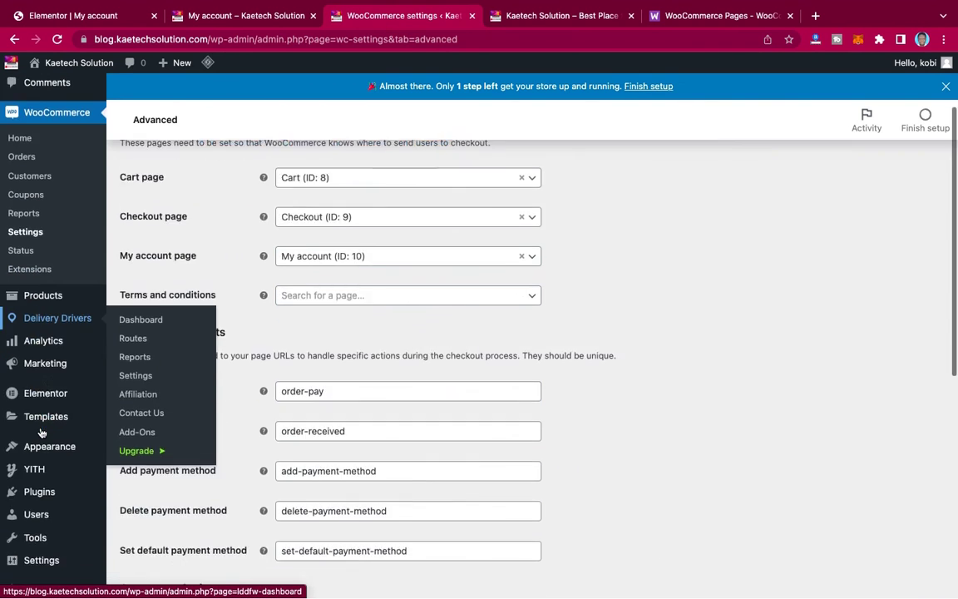
scroll(40, 432, "down", 2)
mouse_move(40, 388)
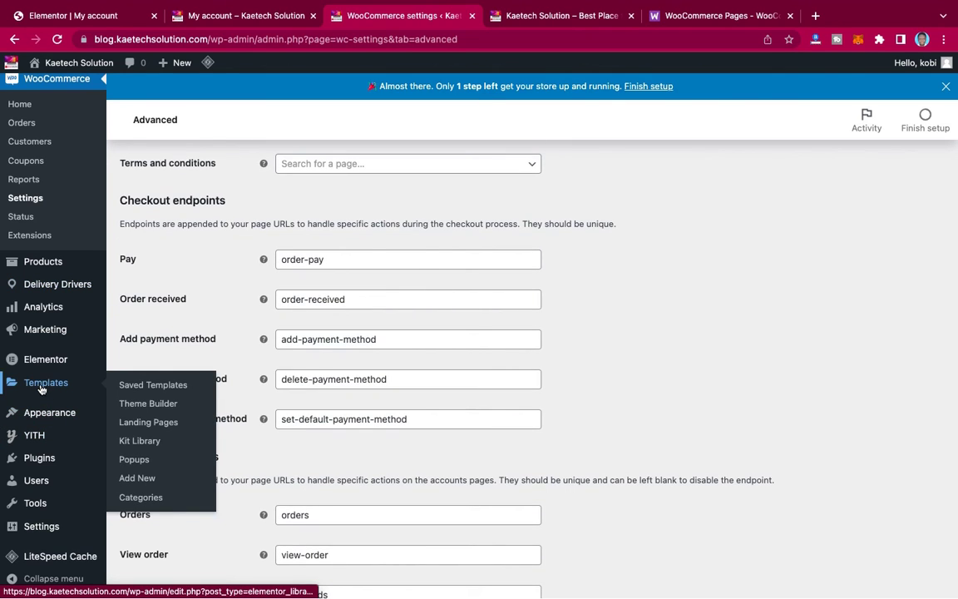
mouse_move(41, 411)
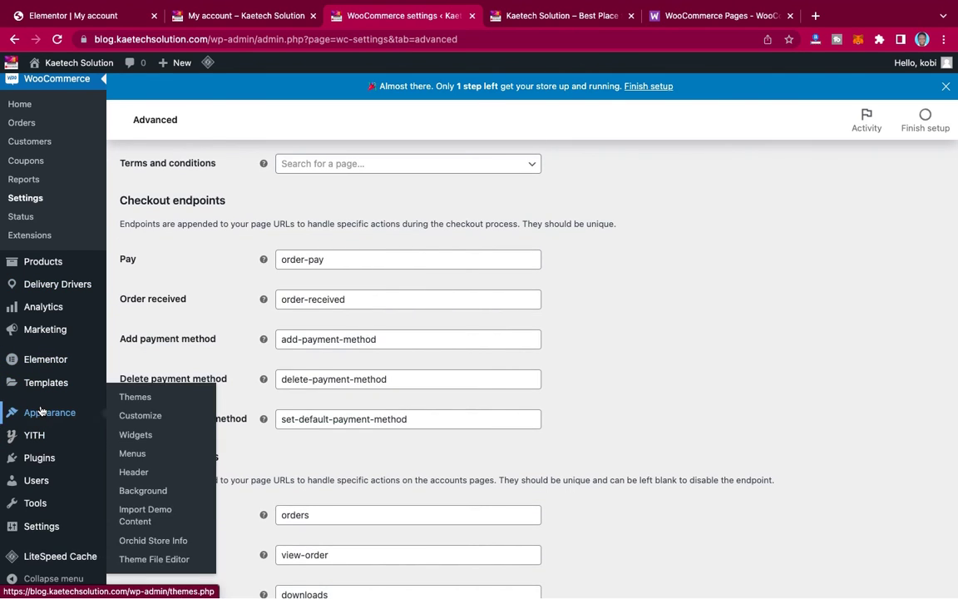
left_click(145, 453)
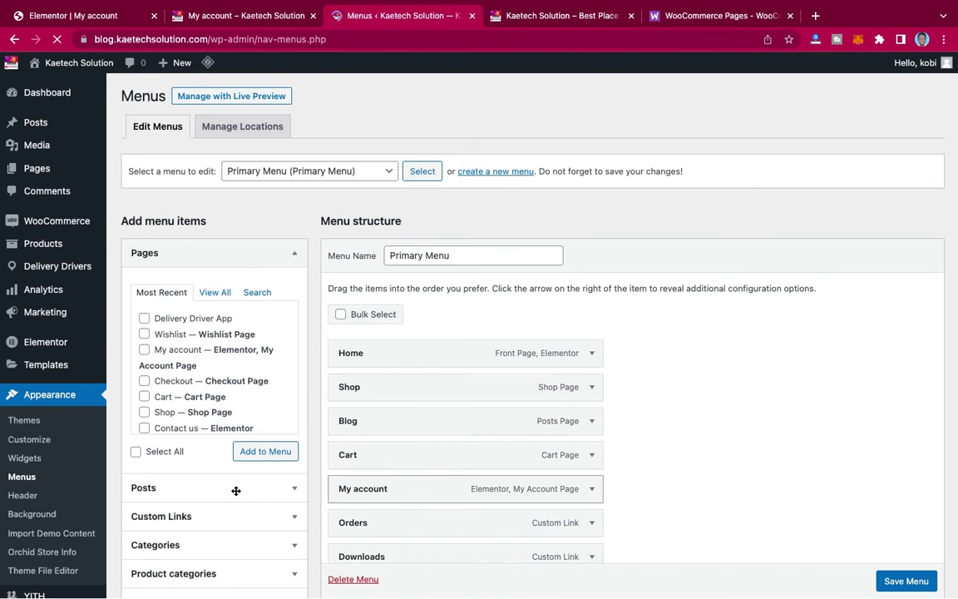
Step: Examine the details of the Logout item in the Primary Menu structure, then collapse it again
scroll(236, 494, "down", 3)
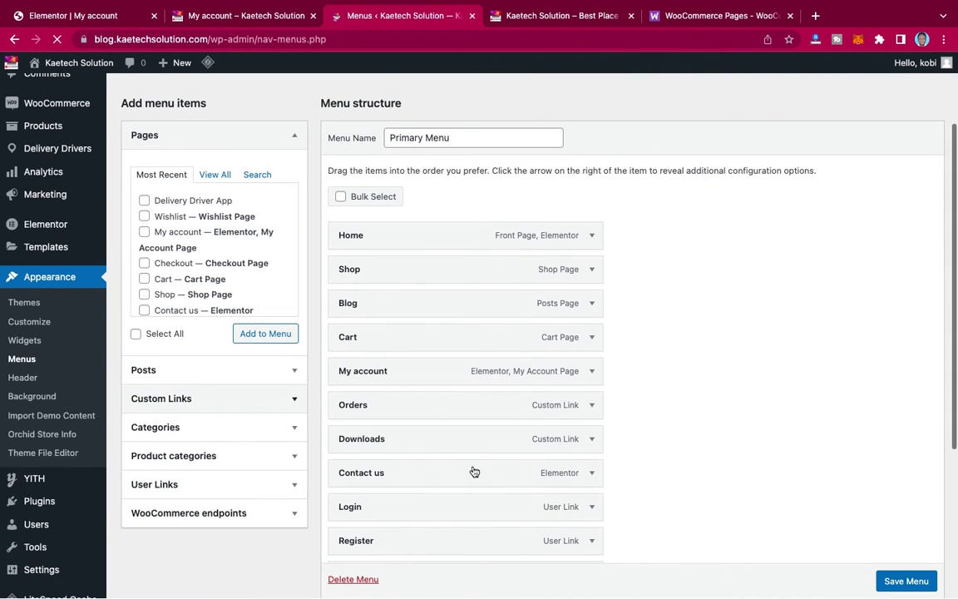
scroll(419, 532, "down", 2)
scroll(419, 532, "down", 1)
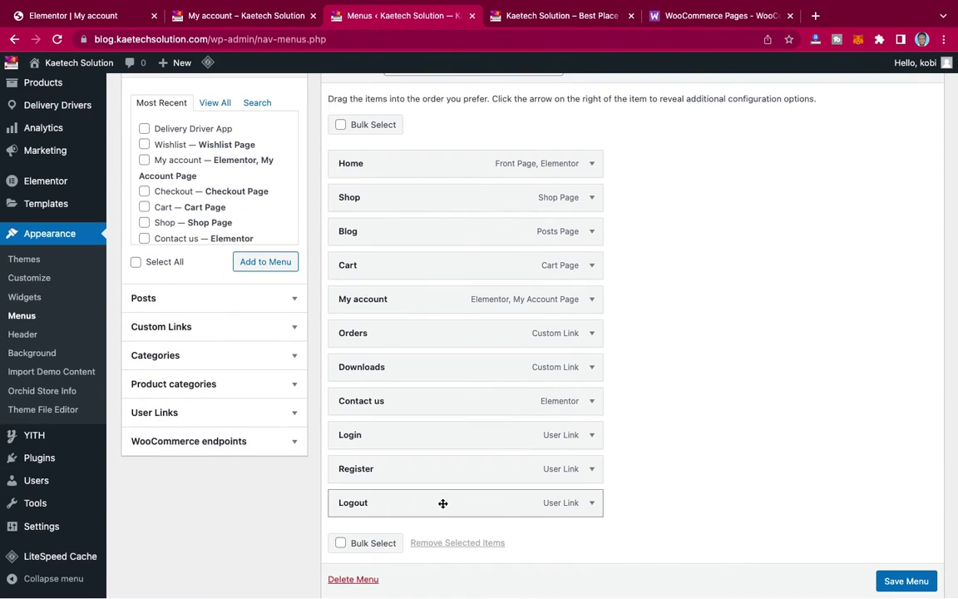
left_click(592, 505)
left_click(593, 505)
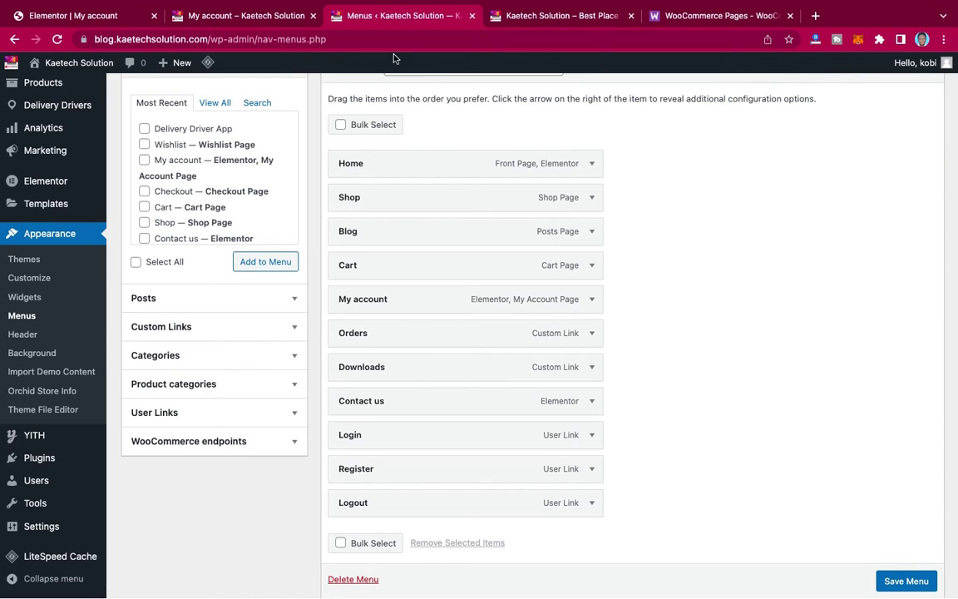
Step: Open the store in a new tab and copy the link address of the Logout entry in its navigation bar
mouse_move(75, 62)
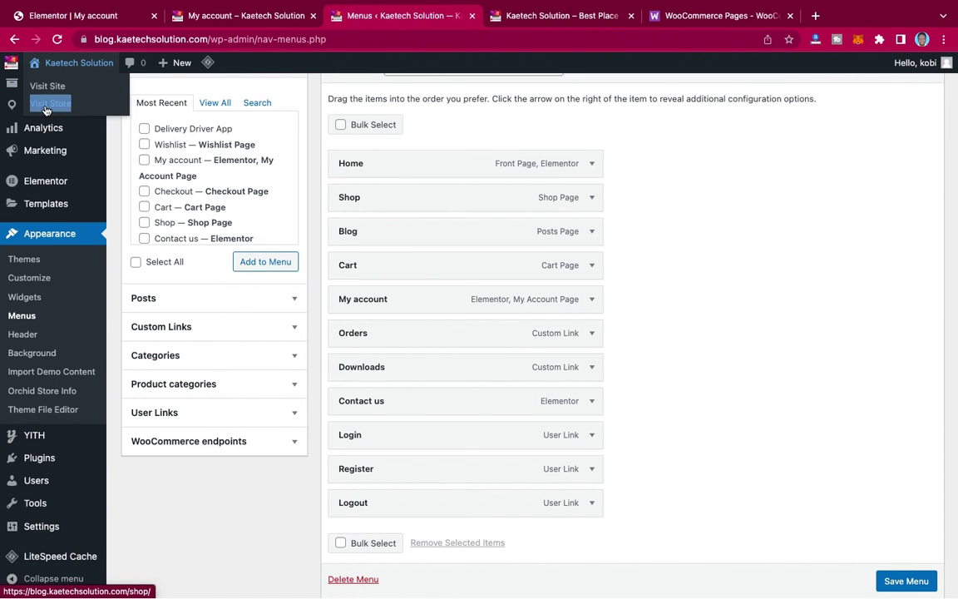
right_click(46, 109)
left_click(58, 102)
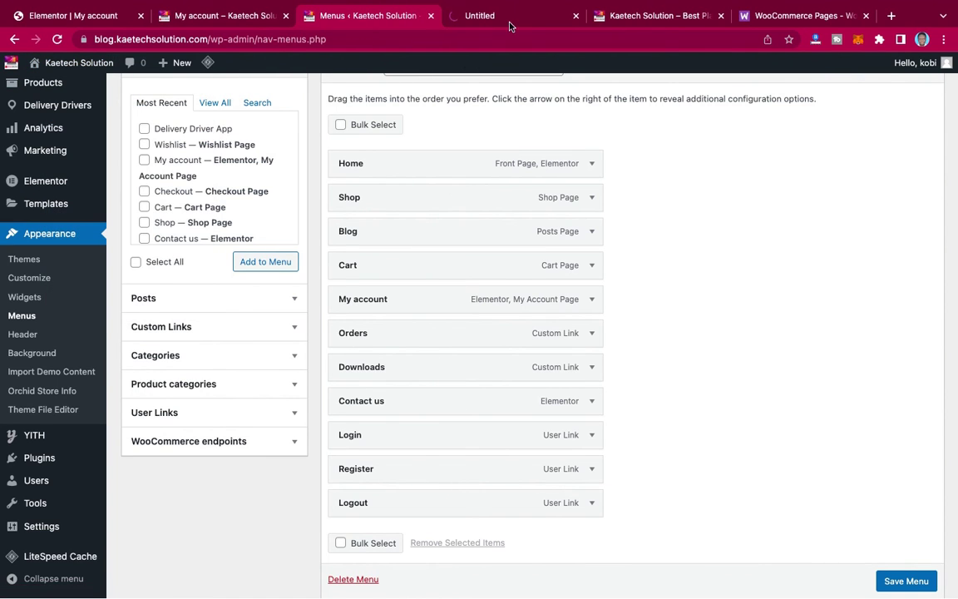
left_click(513, 18)
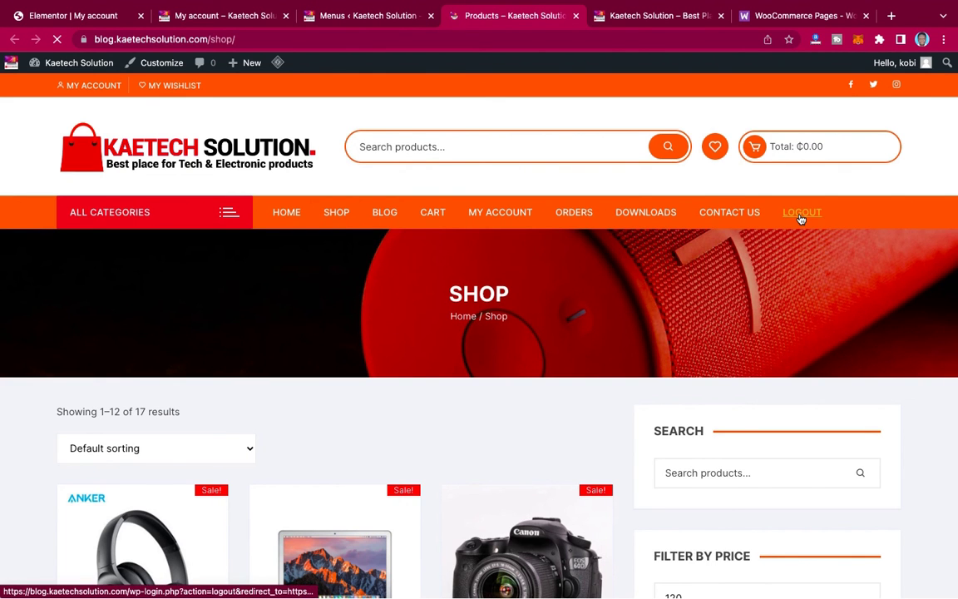
right_click(800, 212)
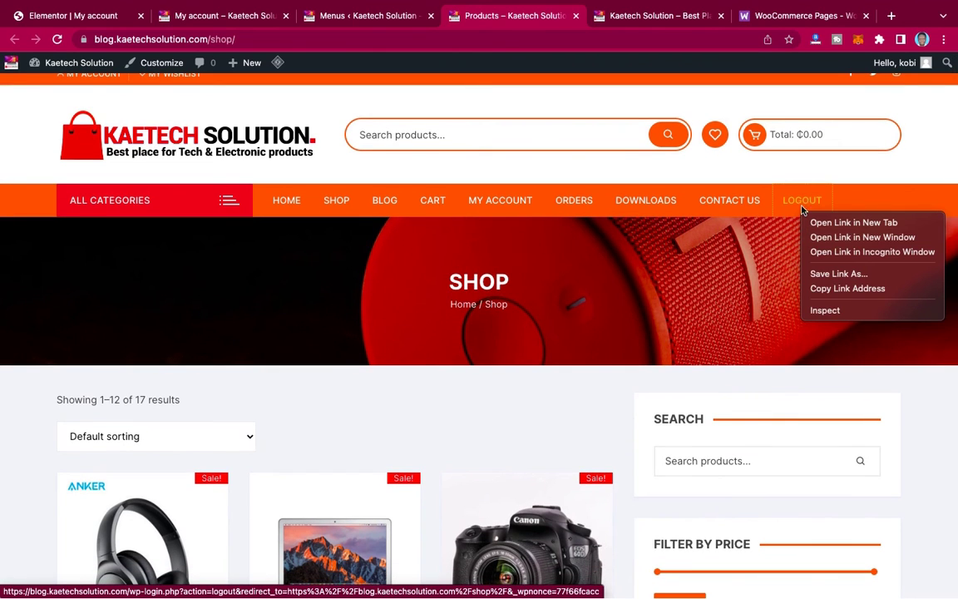
left_click(834, 289)
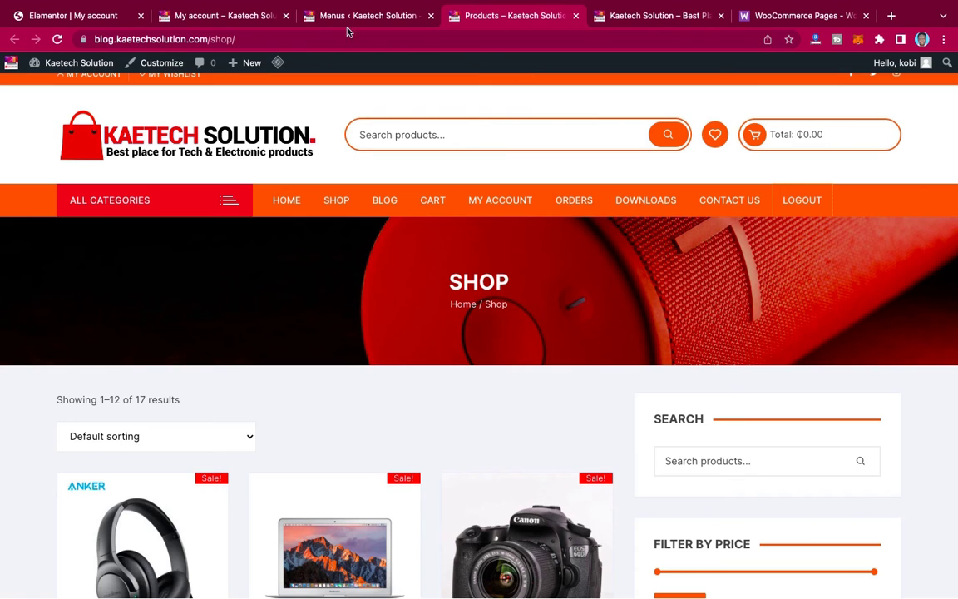
Step: Return to the Elementor editor and replace the Logout icon box's link with the copied logout address
left_click(218, 16)
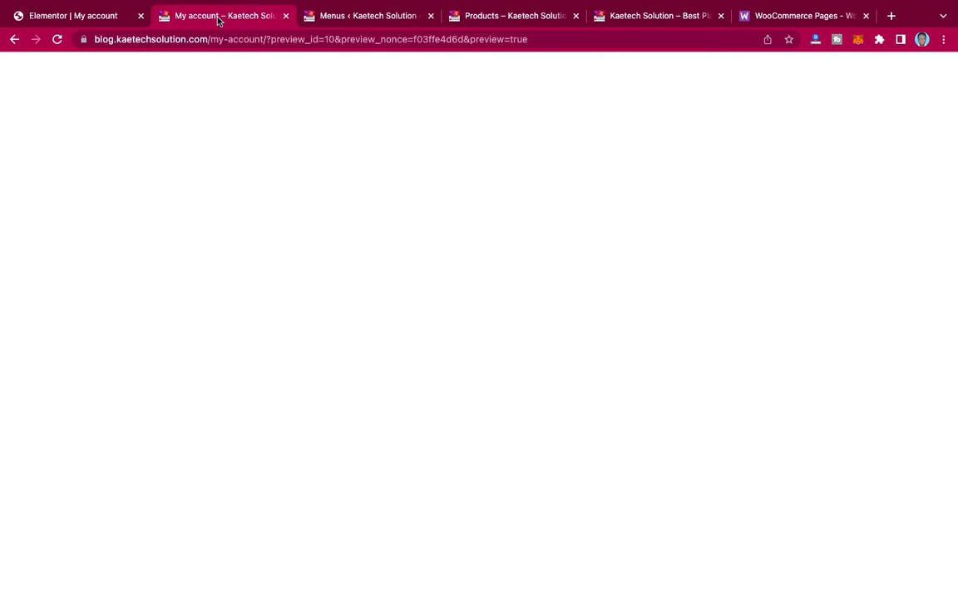
left_click(97, 14)
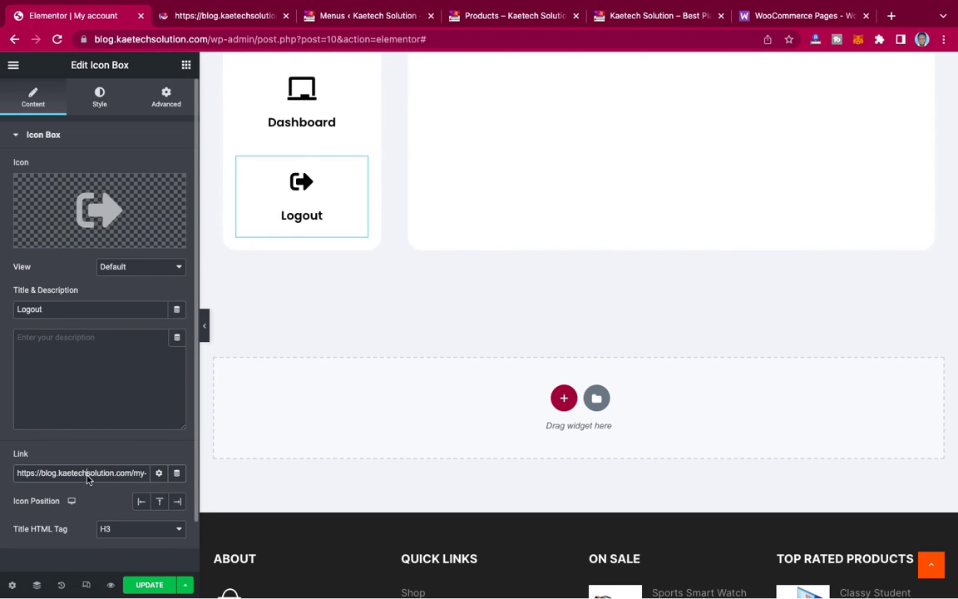
triple_click(86, 473)
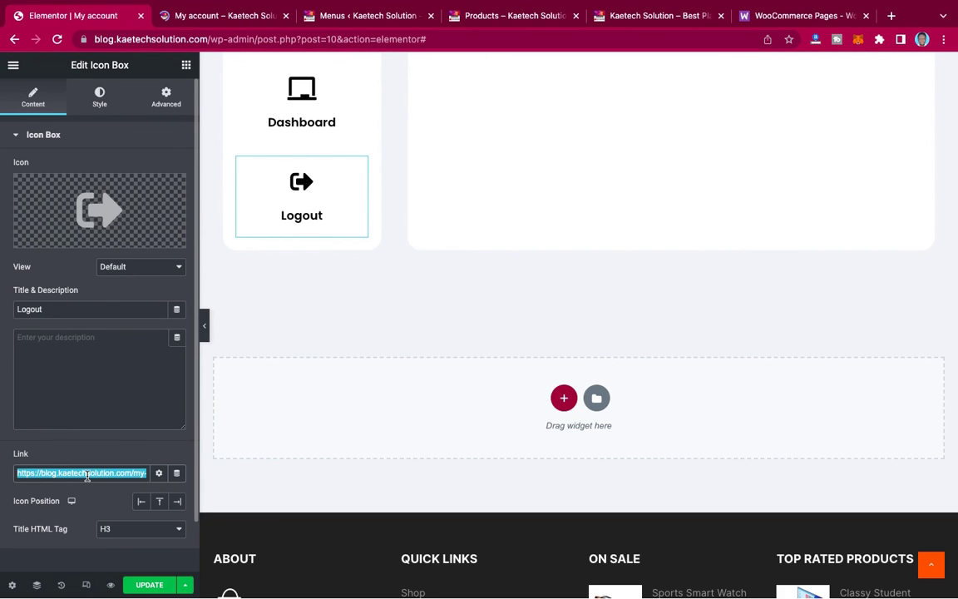
key("ctrl+v")
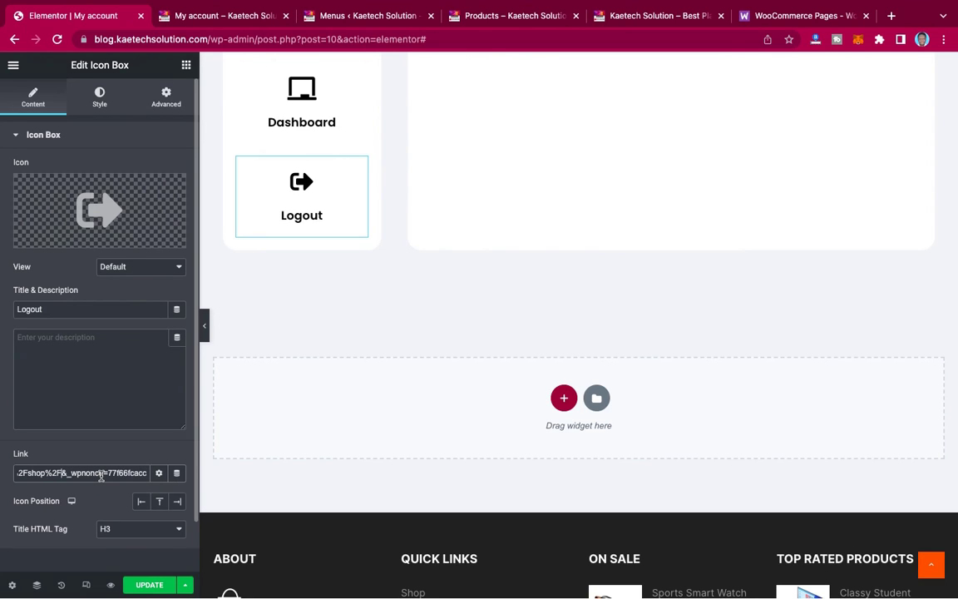
Step: Examine the pasted logout address in the Logout icon box's link, including its logout action and redirect portion
key("Left")
key("Left")
key("Left")
key("Left")
key("Left")
key("Left")
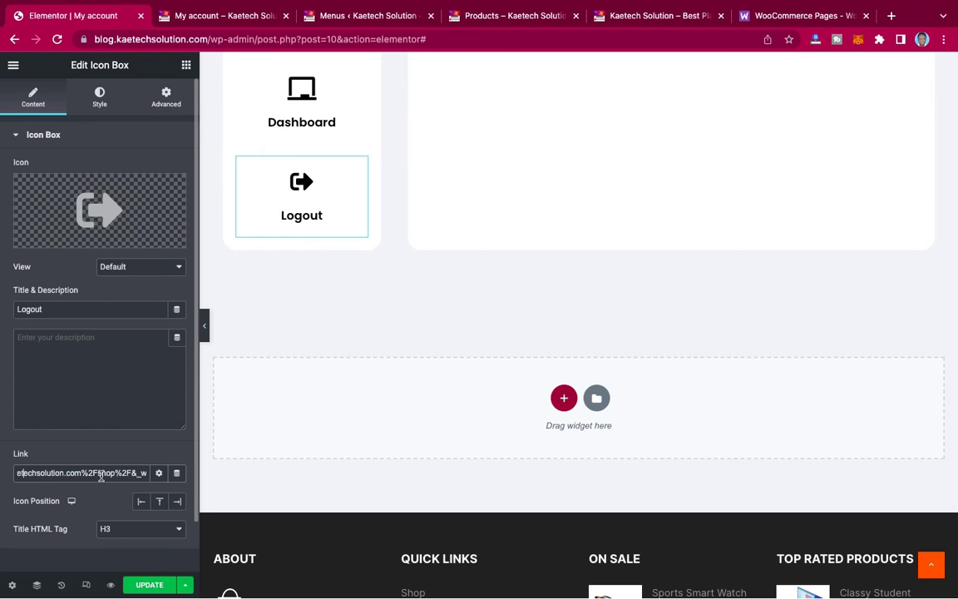
key("Left")
key("Left")
key("Left")
key("Left")
key("Left")
key("Left")
key("Left")
key("Left")
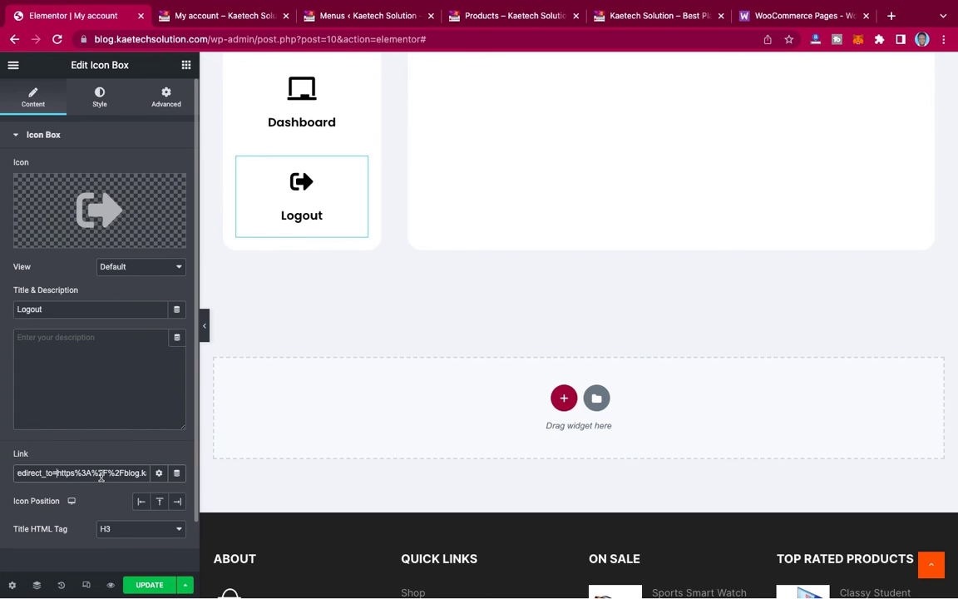
key("Left")
key("Left")
key("Left")
key("Left")
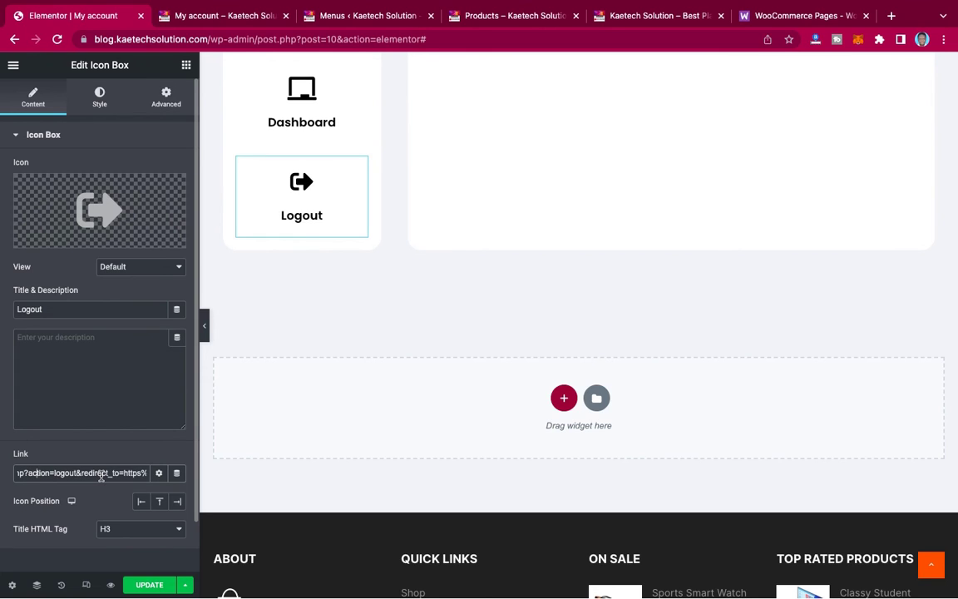
key("Left")
key("Left")
key("Left")
key("Left")
key("Left")
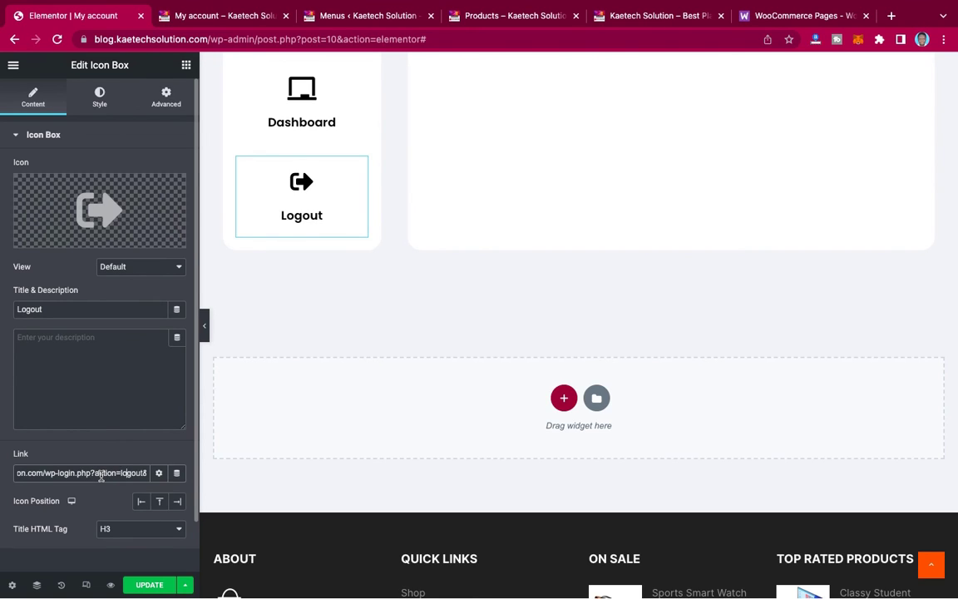
key("Right")
key("Right")
key("Right")
key("Right")
key("Right")
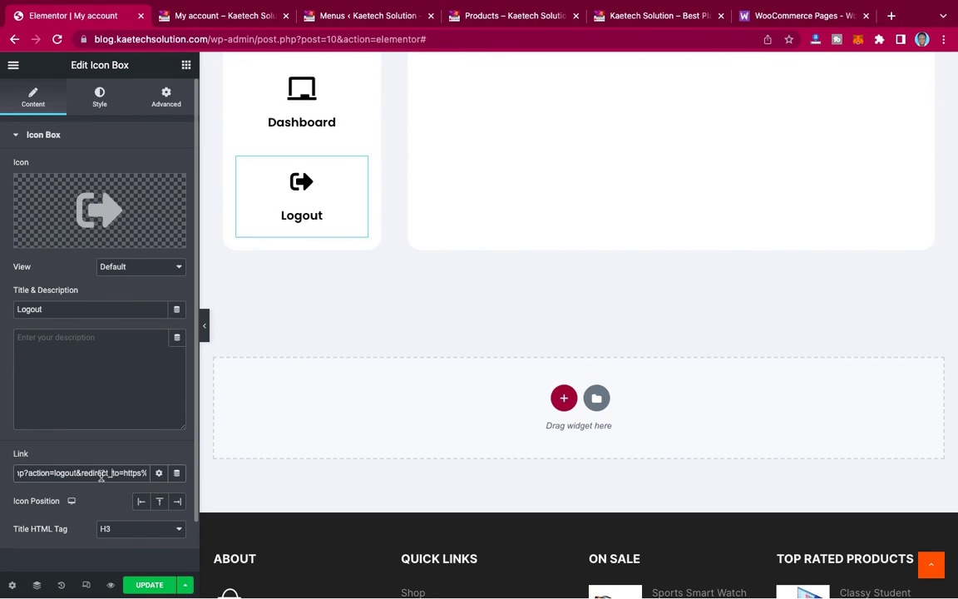
key("Right")
key("Right")
key("Right")
key("Right")
key("Right")
key("Right")
key("Right")
key("Right")
key("Right")
key("Right")
key("Right")
key("Right")
key("Right")
key("Right")
key("Right")
key("Right")
key("Right")
key("Right")
key("Right")
key("Right")
key("Right")
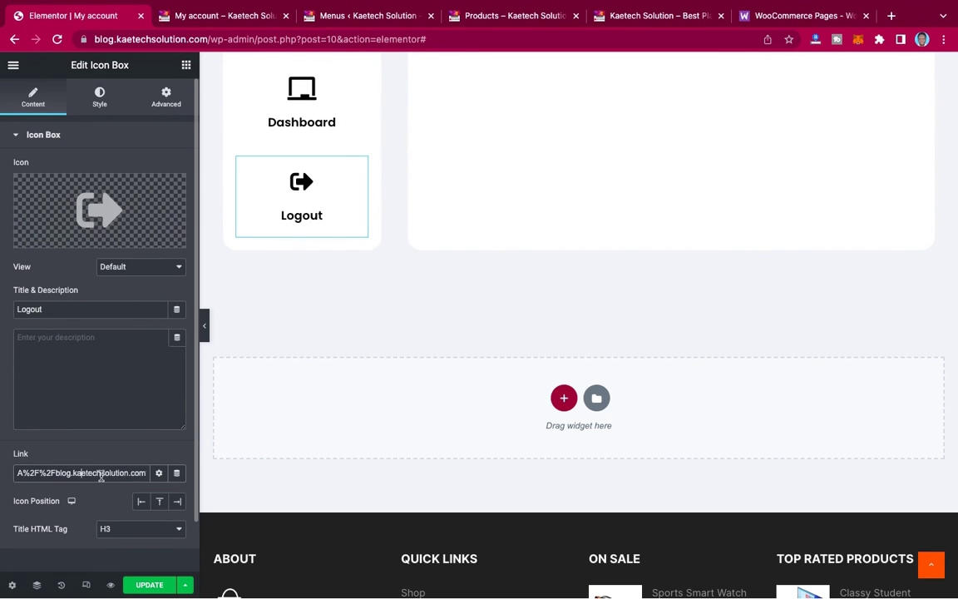
key("Right")
key("Right")
key("Right")
key("Right")
key("Right")
key("Right")
key("Right")
key("Right")
key("Right")
key("Right")
key("Right")
key("Right")
key("Right")
key("Right")
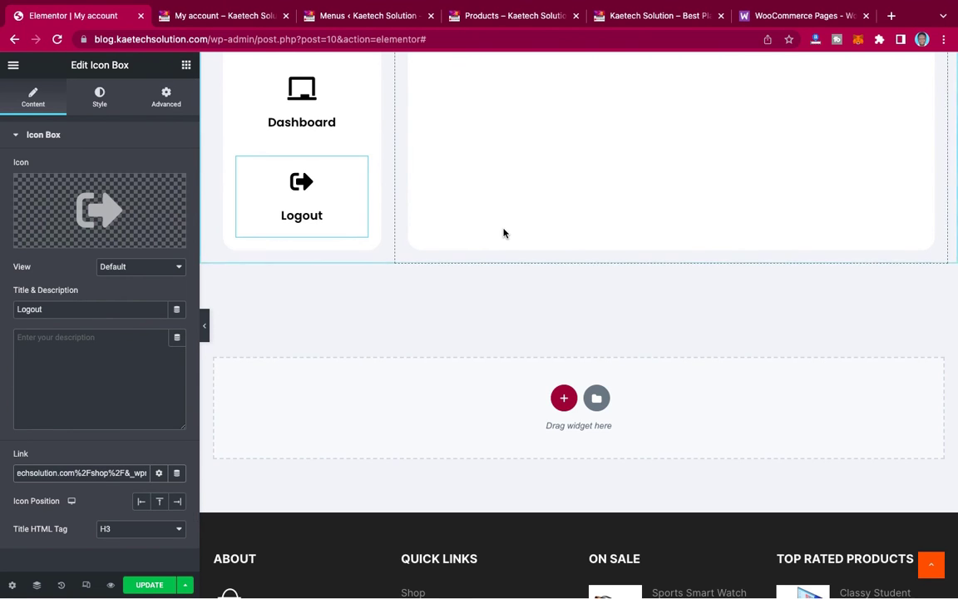
Step: Replace the icon of the third sidebar icon box, directly above Logout, with the Store icon found by searching "stor"
scroll(503, 233, "up", 3)
scroll(503, 233, "up", 2)
scroll(503, 231, "down", 1)
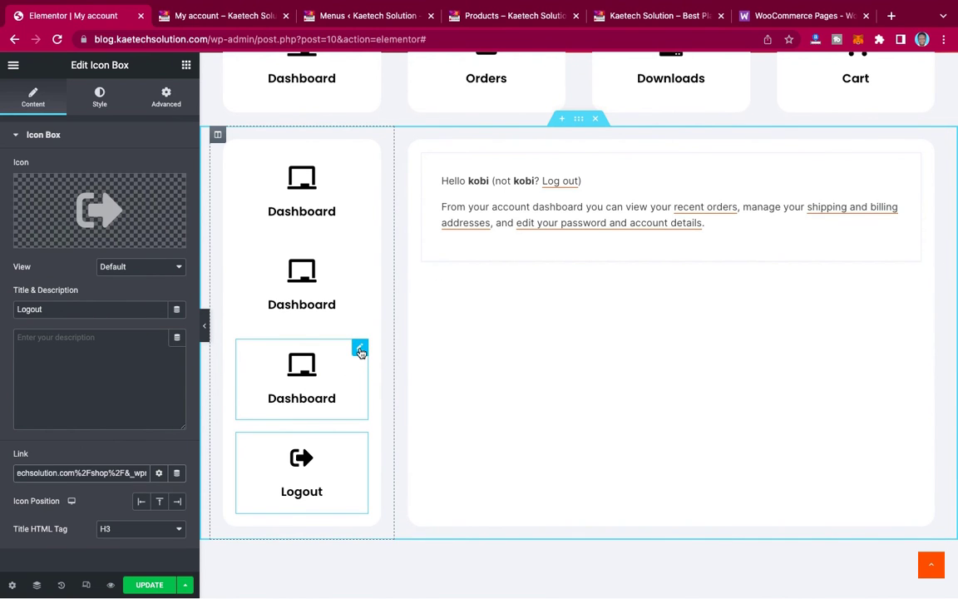
left_click(360, 349)
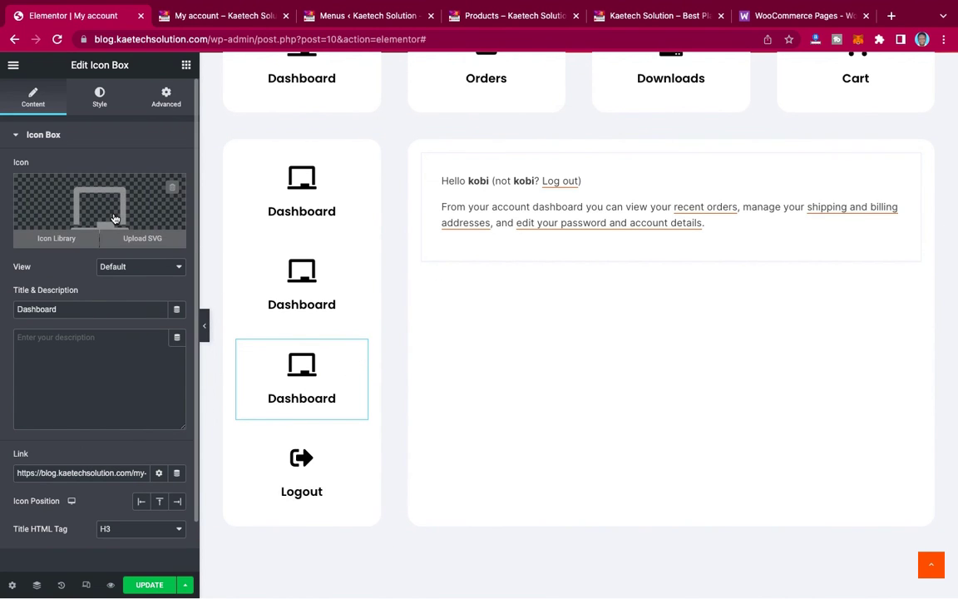
left_click(114, 219)
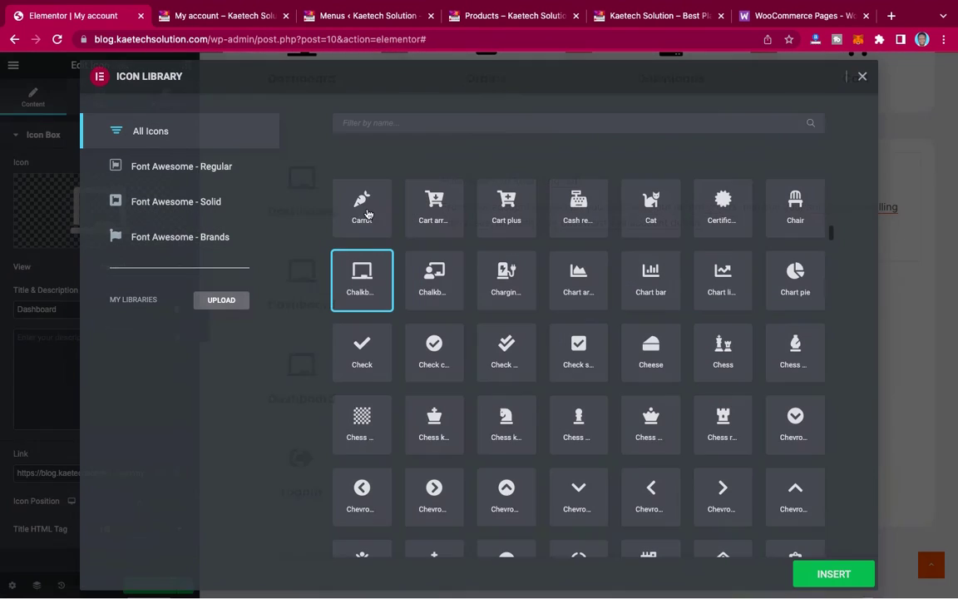
left_click(534, 125)
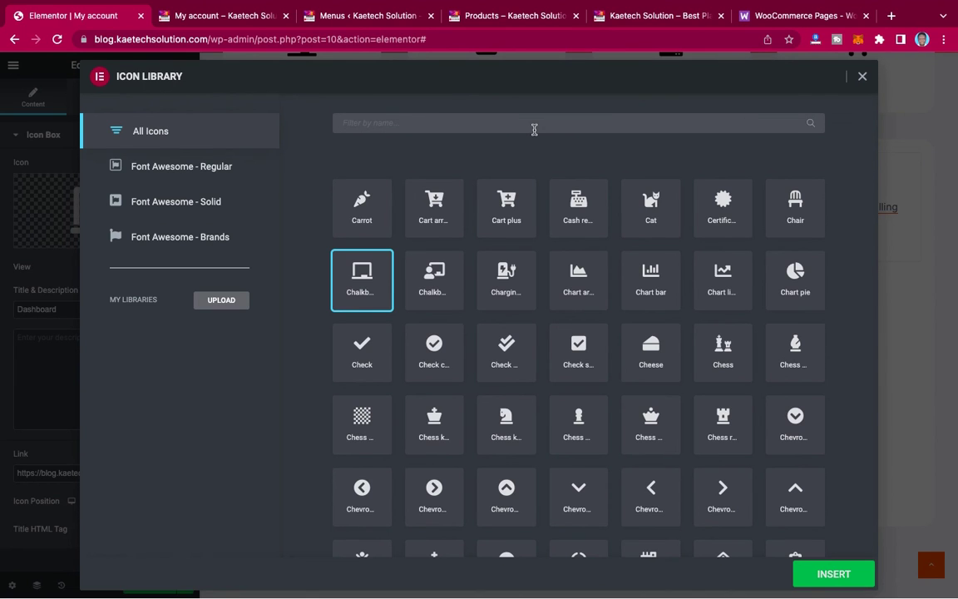
type("stor")
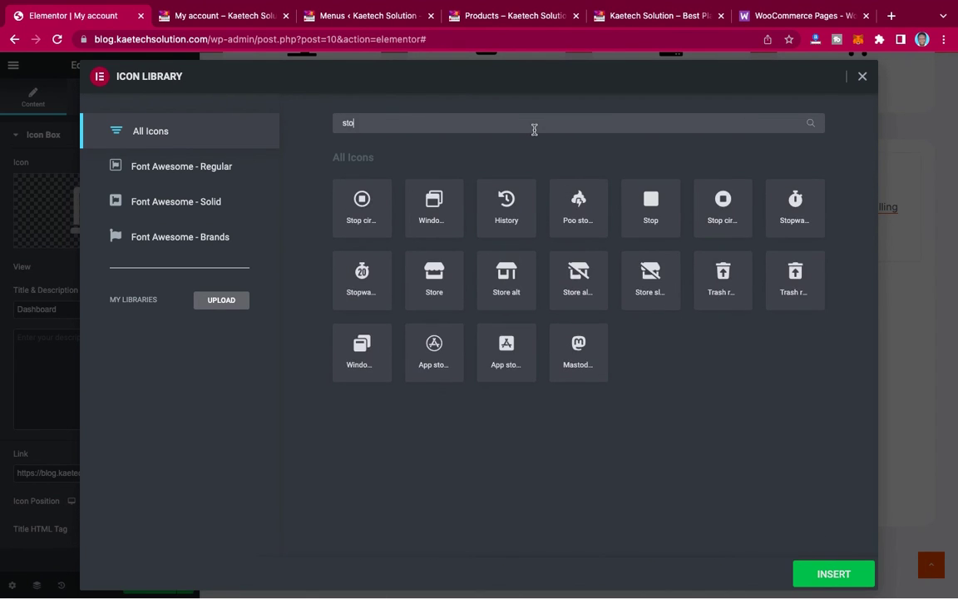
left_click(578, 200)
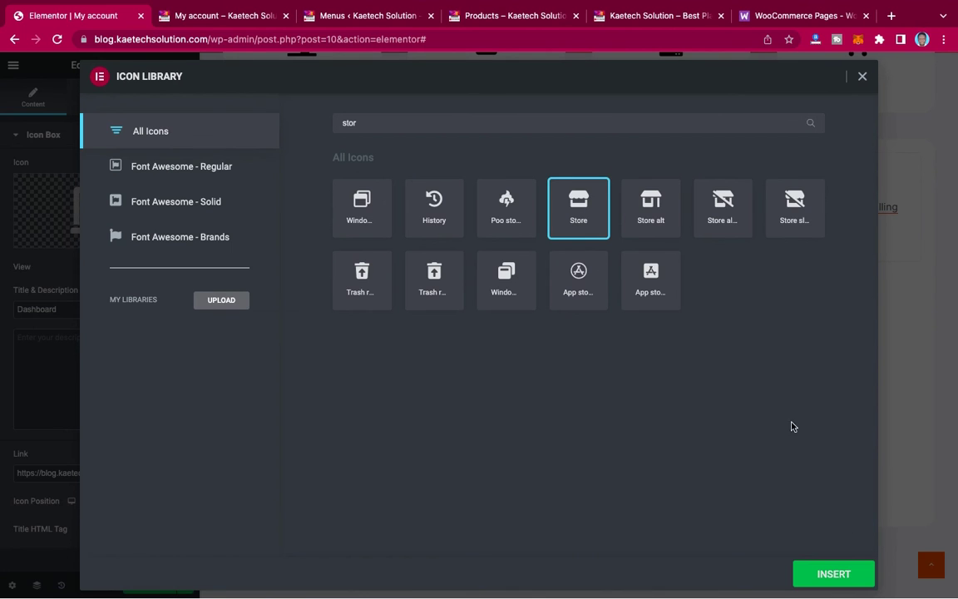
left_click(863, 581)
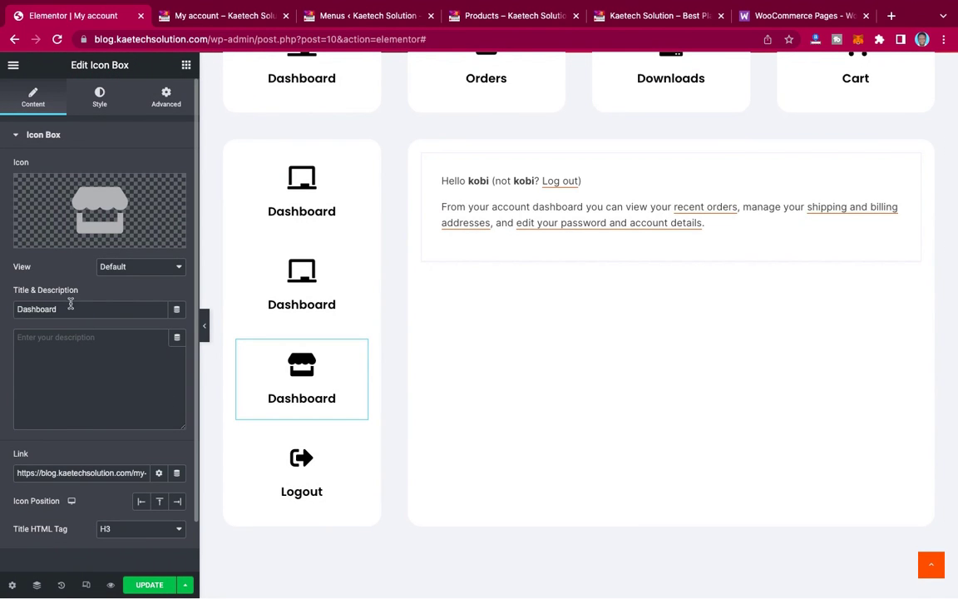
Step: Change the title of the icon box with the store icon to "Enter Shop"
left_click_drag(70, 305, 3, 305)
type("Ent")
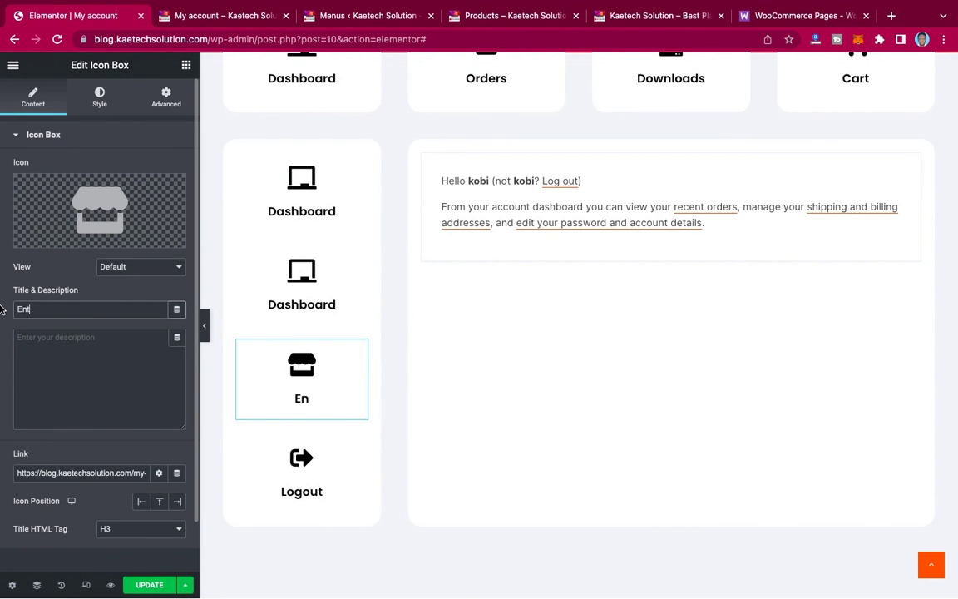
type("er Shop")
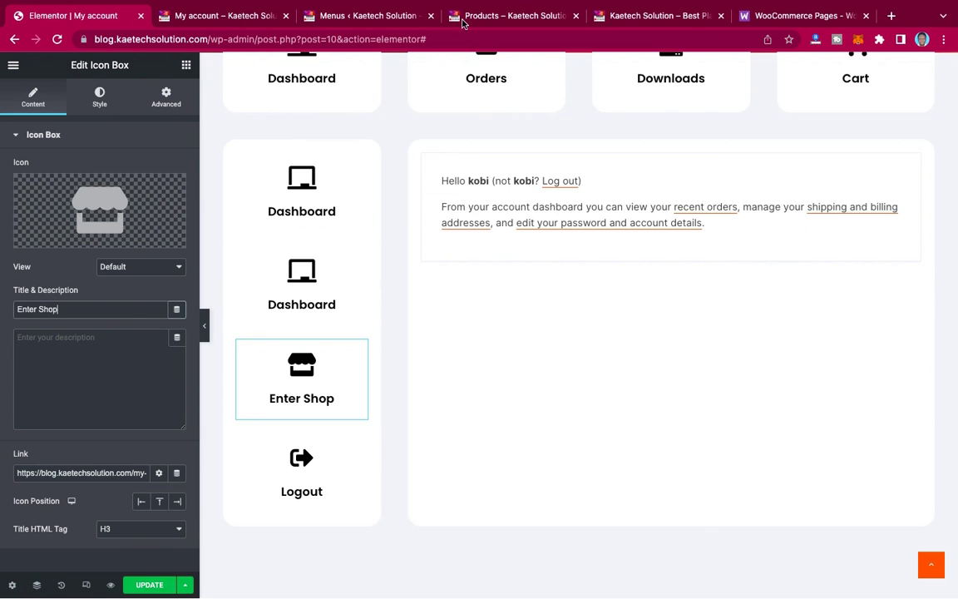
Step: Copy the address of the Shop entry in the store's navigation bar and set it as the Enter Shop icon box's link
left_click(367, 18)
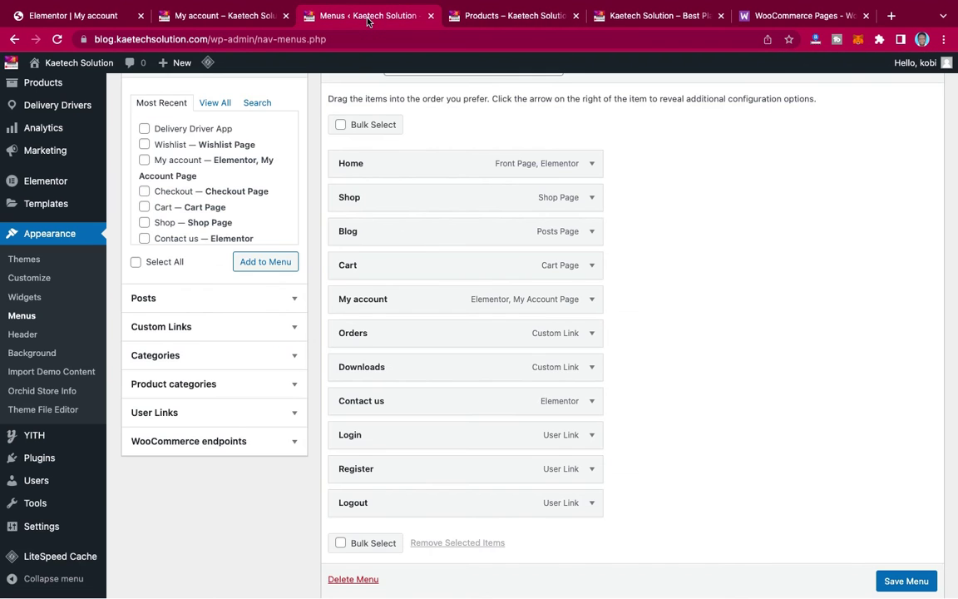
left_click(601, 19)
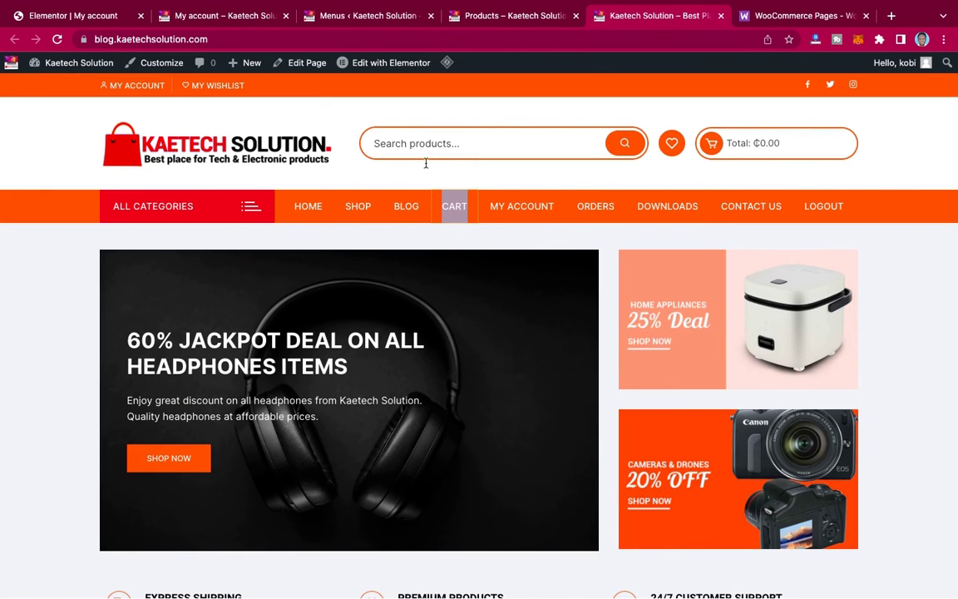
right_click(359, 204)
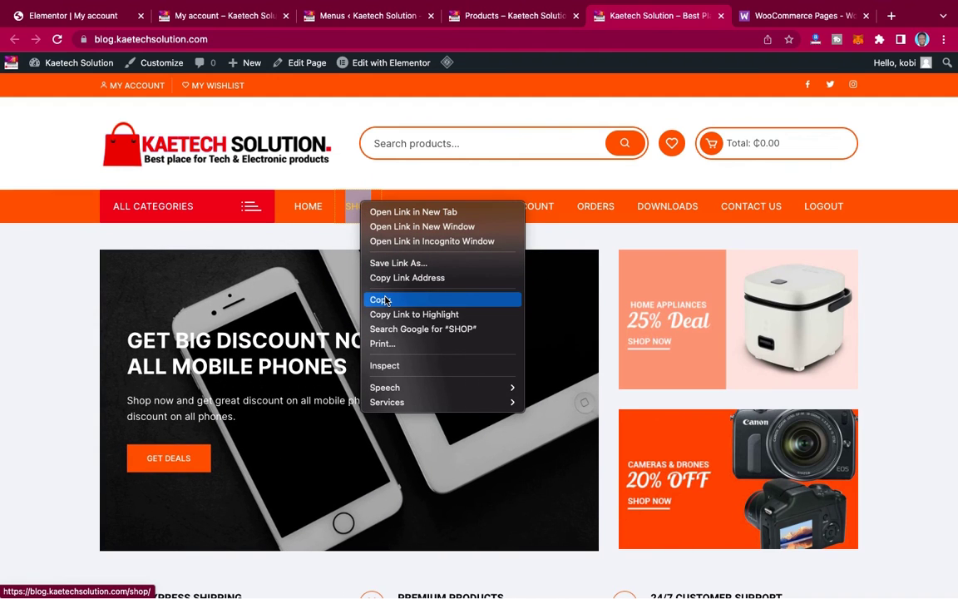
left_click(414, 280)
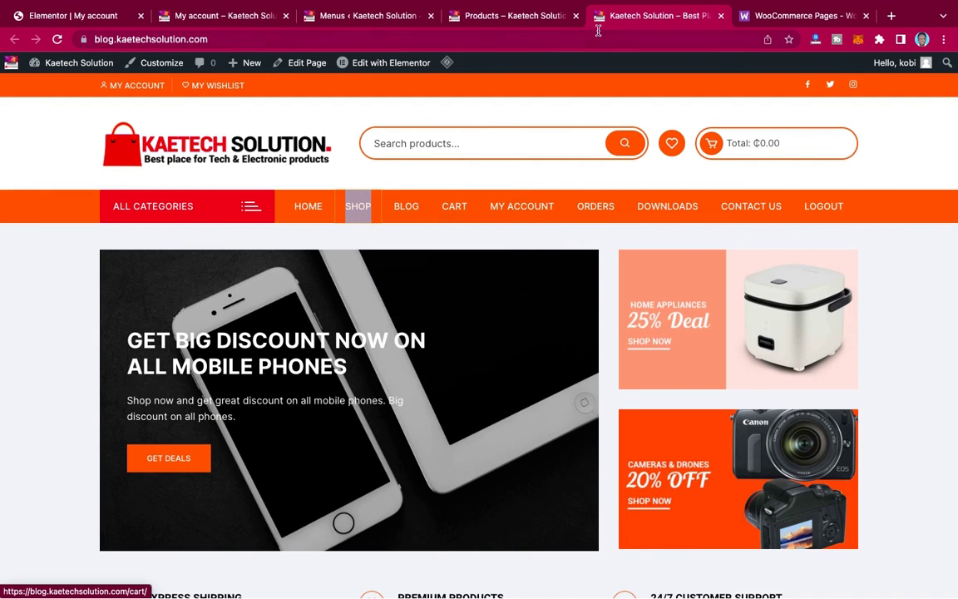
left_click(105, 15)
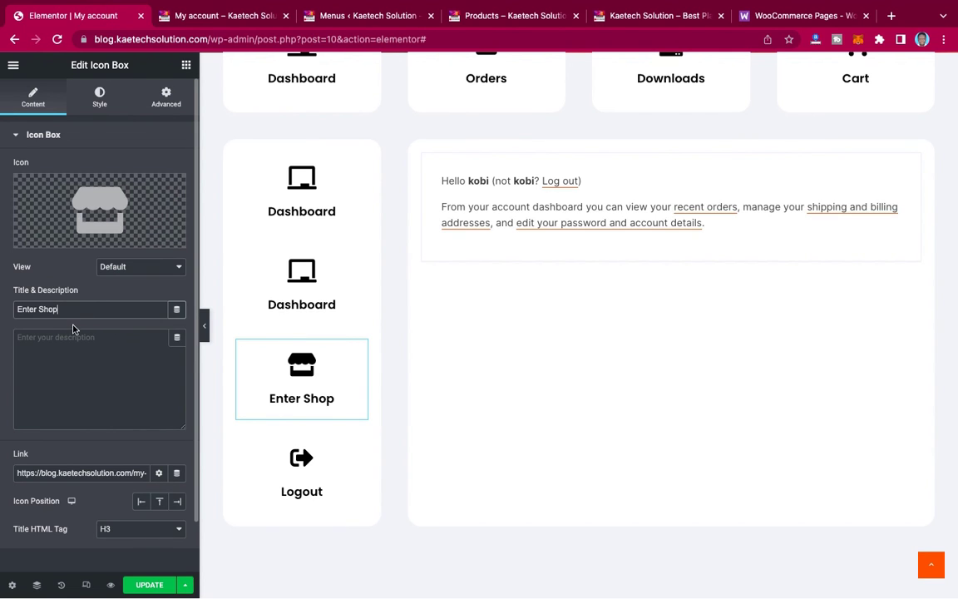
triple_click(92, 473)
key("ctrl+v")
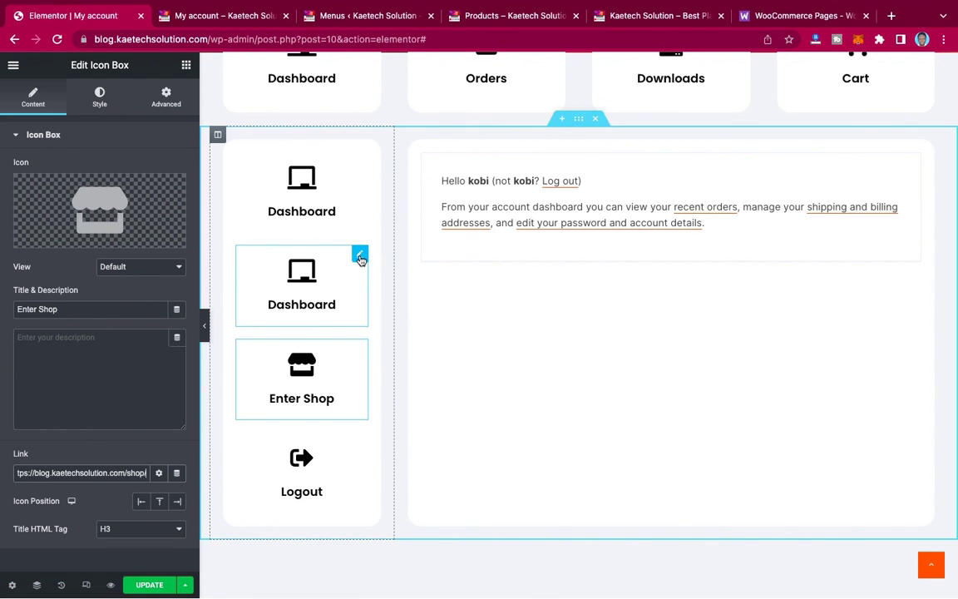
Step: Open the second sidebar Dashboard icon box for editing and retitle it "Account"
left_click(360, 257)
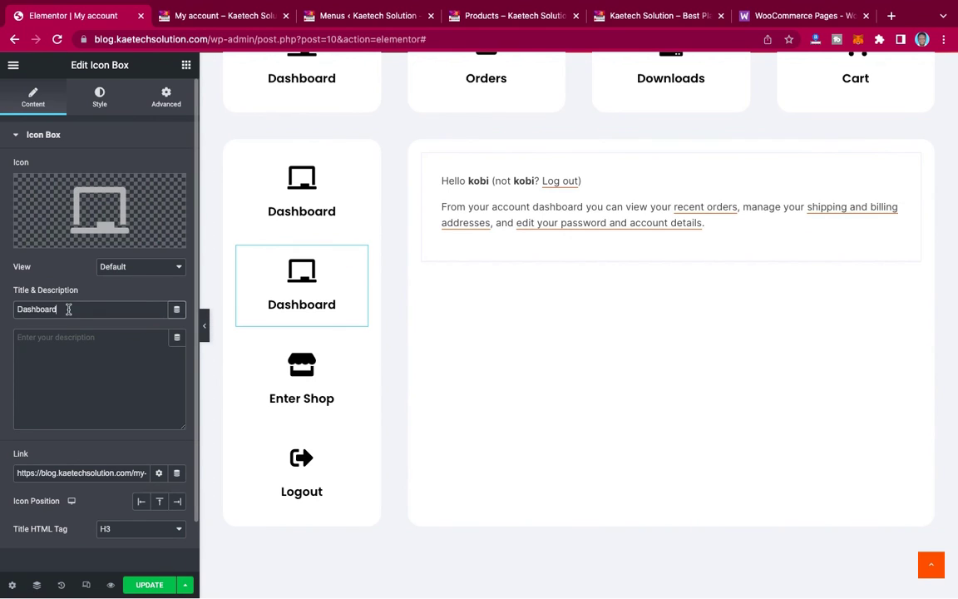
left_click_drag(66, 309, 2, 312)
type("Accoun")
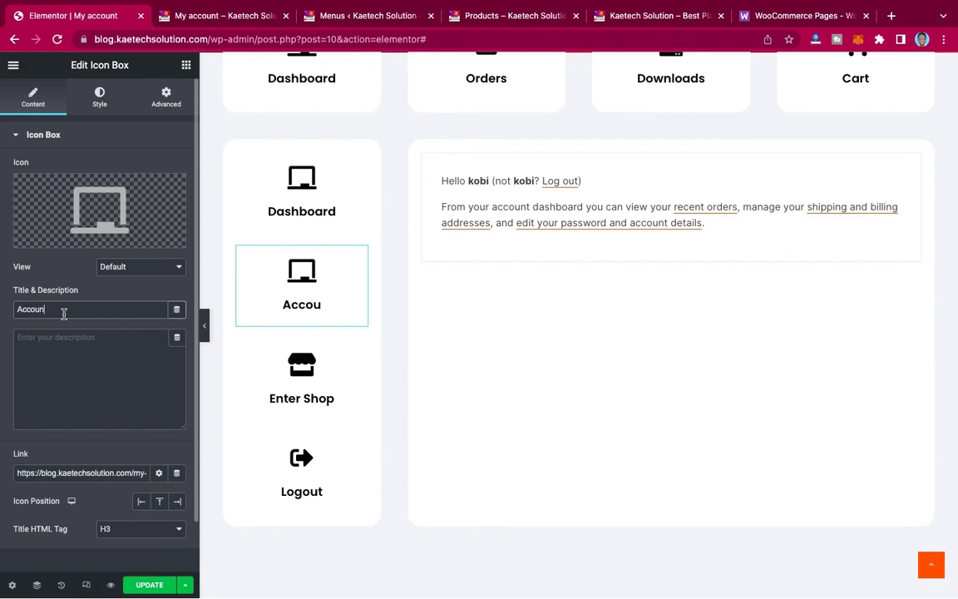
type("t")
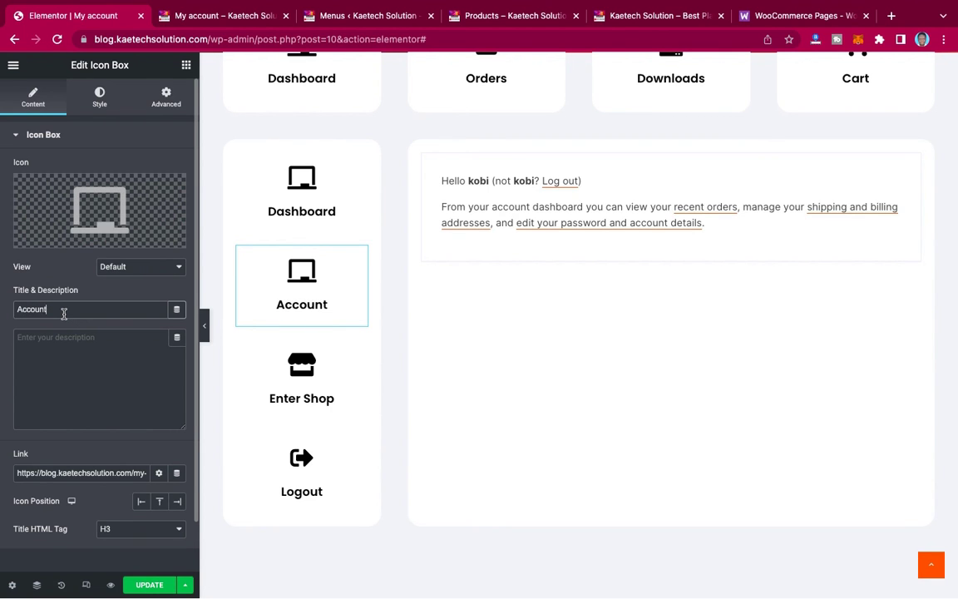
Step: Replace the Account icon box's icon with the solid User icon found by searching "User"
left_click(99, 208)
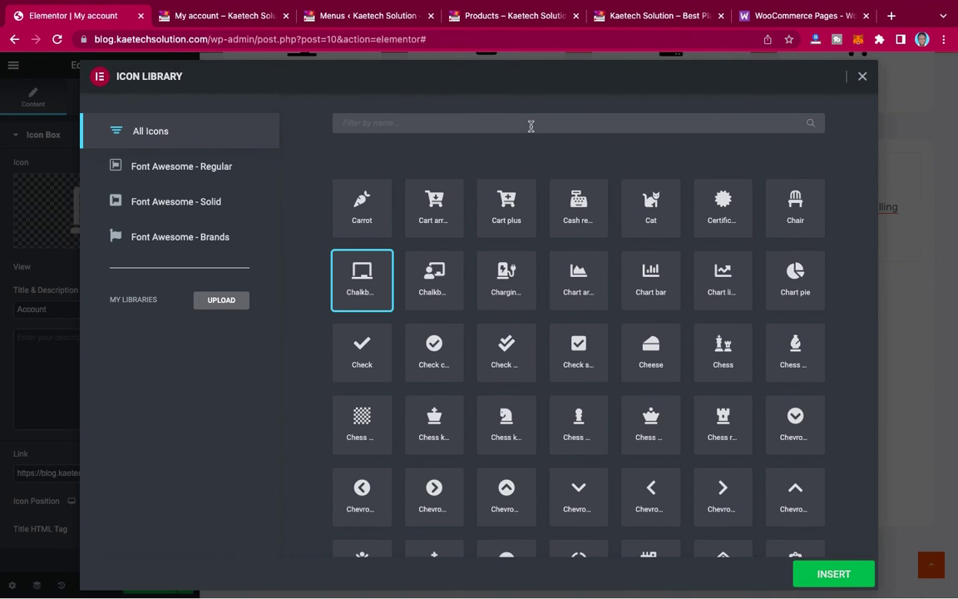
left_click(530, 126)
type("User")
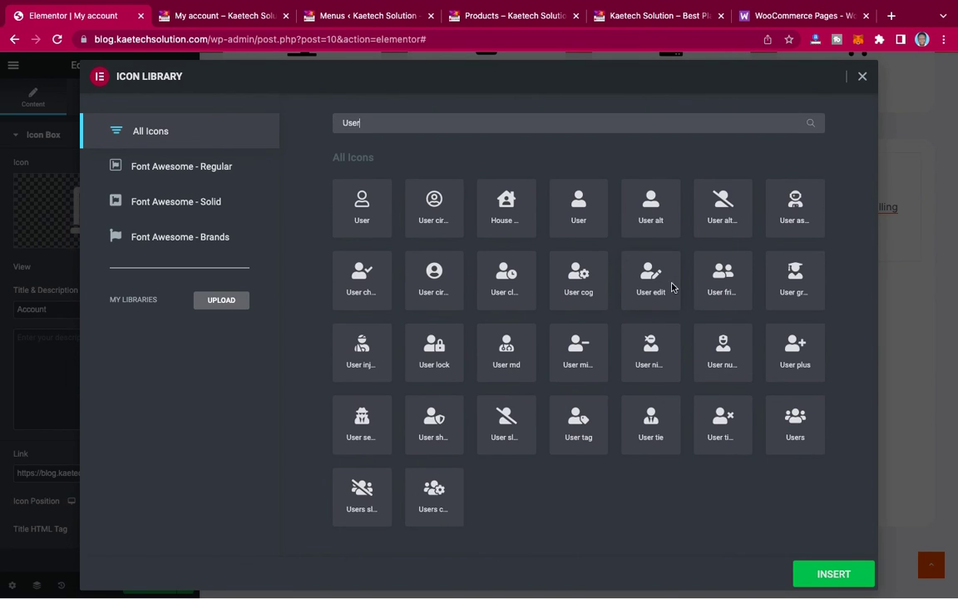
left_click(572, 205)
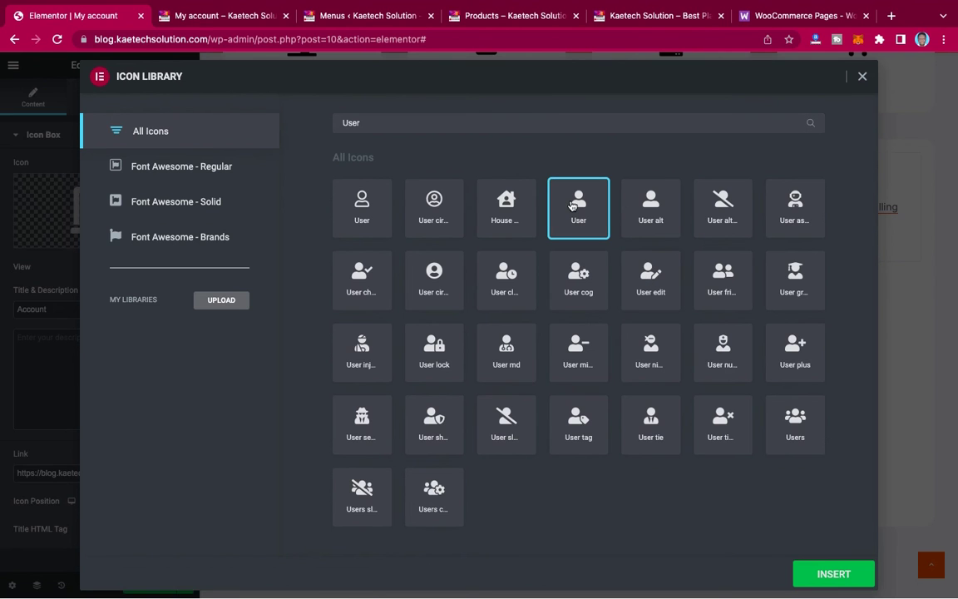
left_click(826, 572)
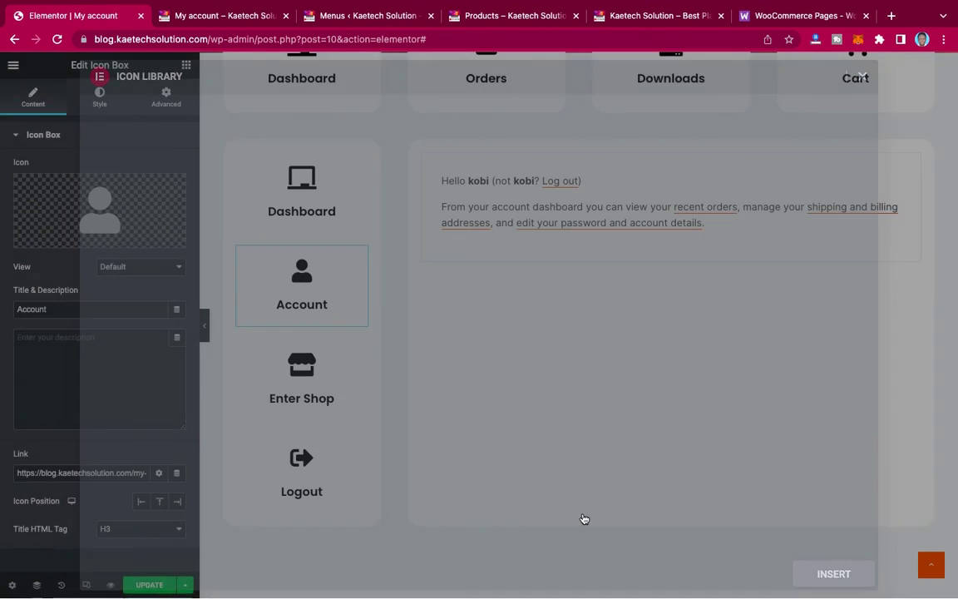
Step: Change the title of the sidebar's Account icon box to "User Profile"
left_click(17, 310)
type("User P")
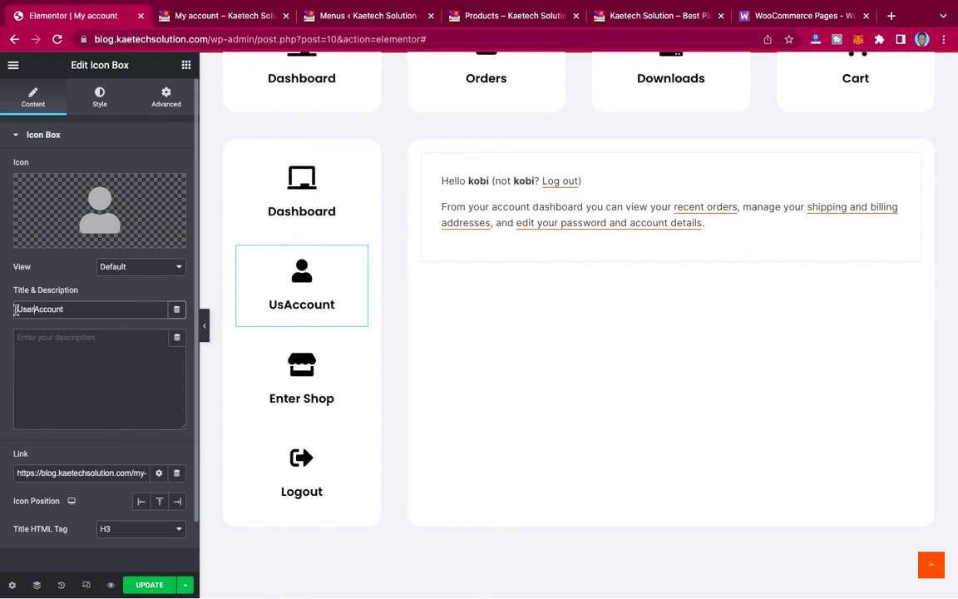
type("rofile")
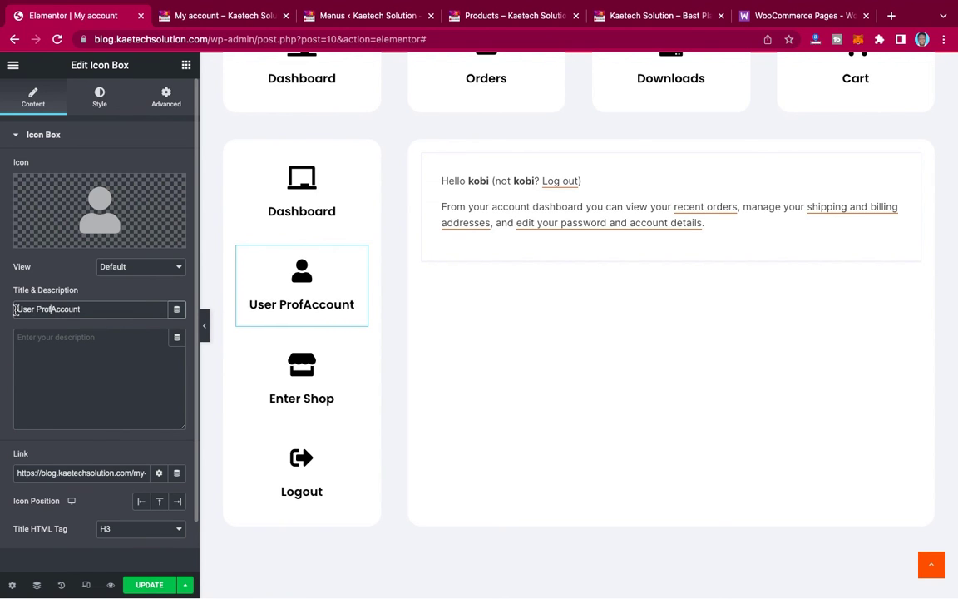
left_click_drag(98, 310, 58, 310)
key("BackSpace")
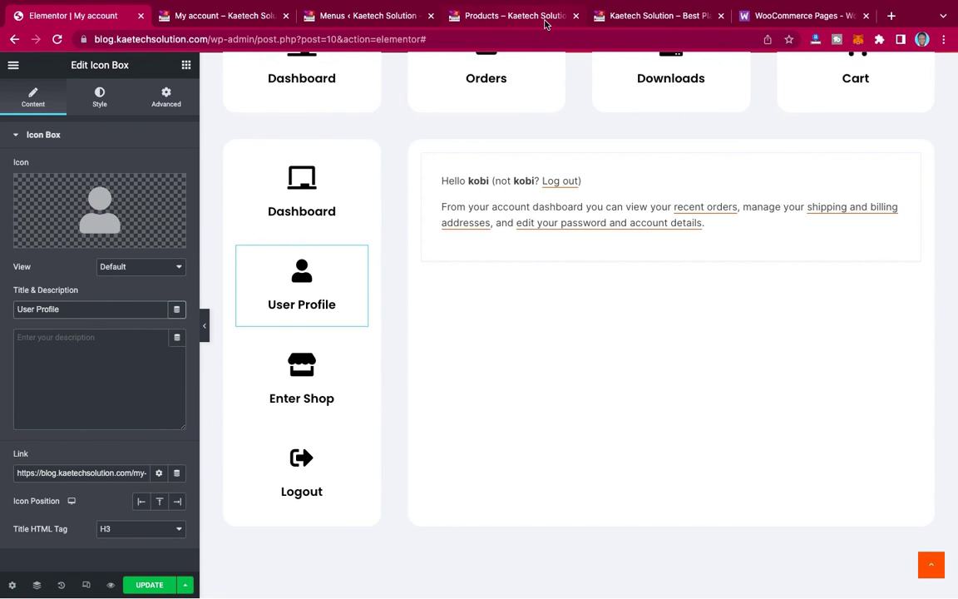
Step: Open WooCommerce's advanced settings and select the Edit account endpoint's slug under Account endpoints for copying
left_click(513, 18)
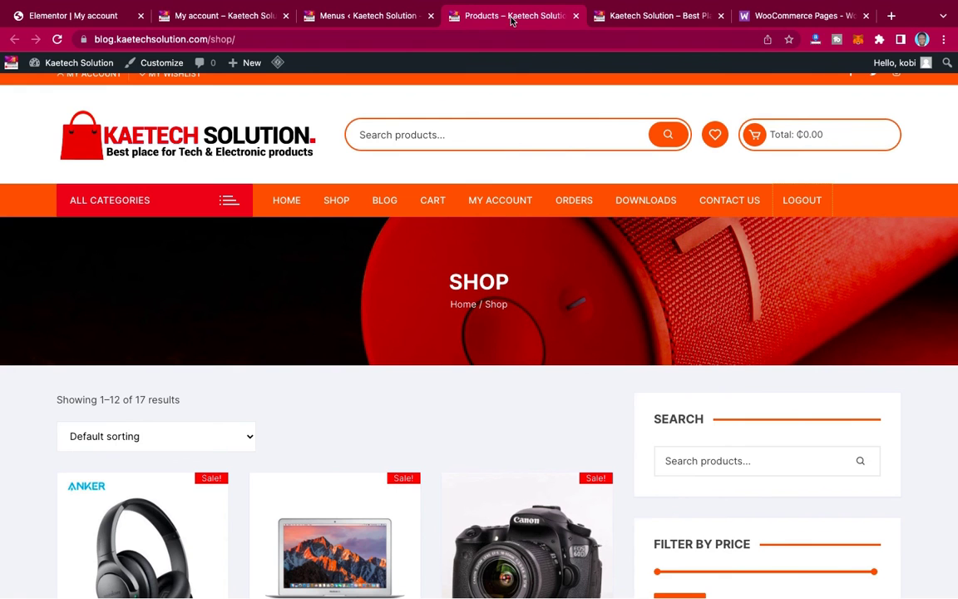
left_click(337, 17)
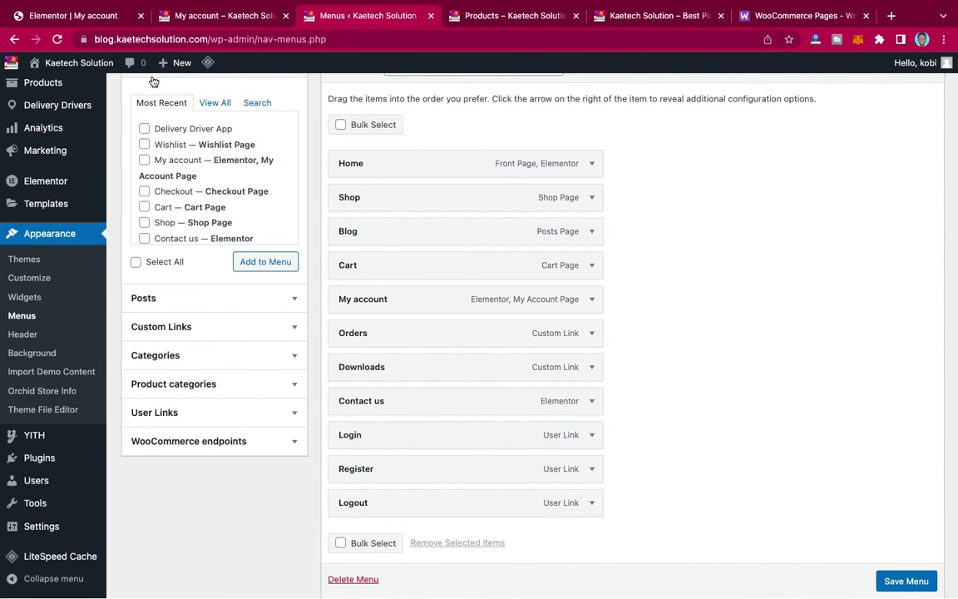
scroll(60, 233, "up", 3)
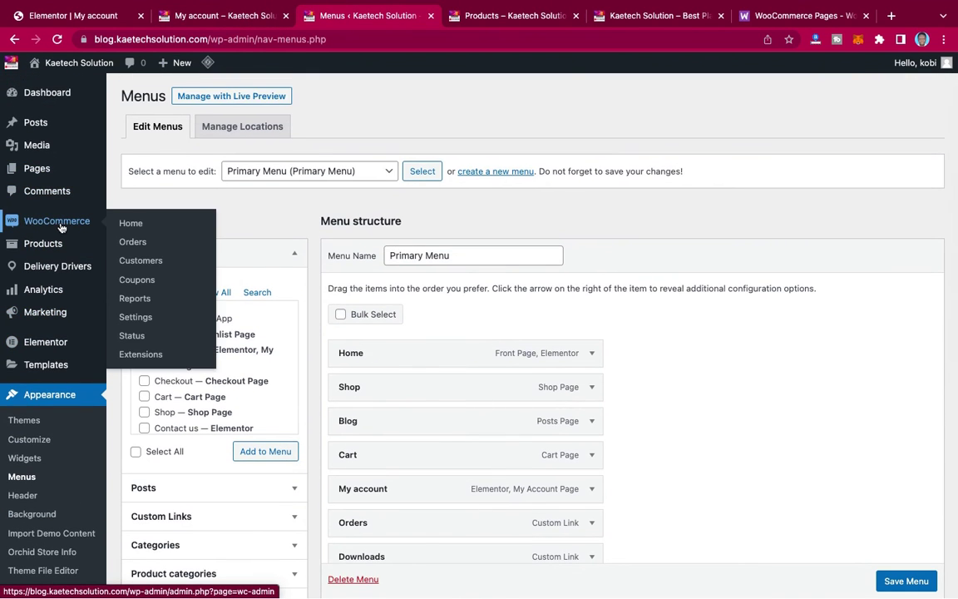
left_click(135, 317)
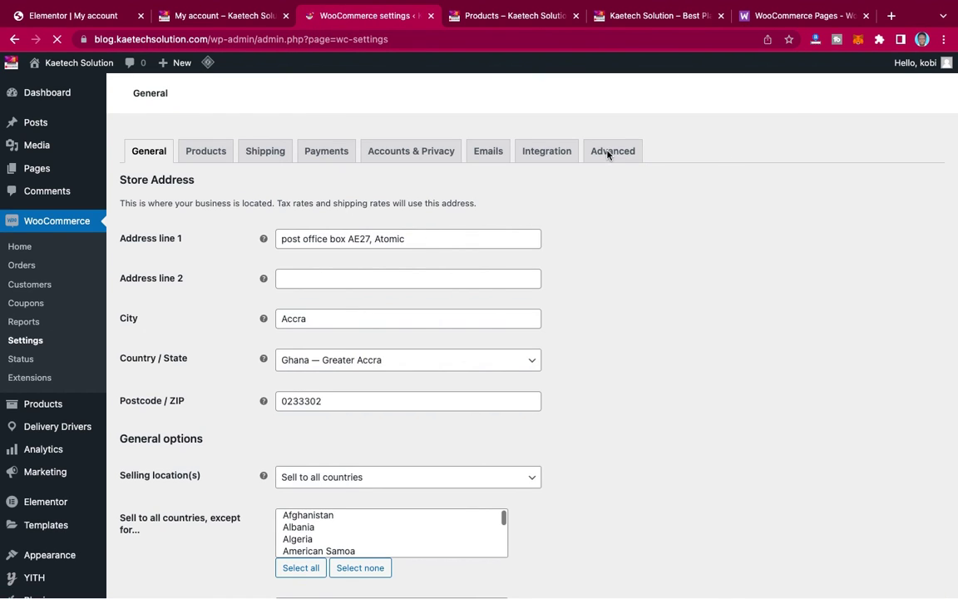
left_click(608, 153)
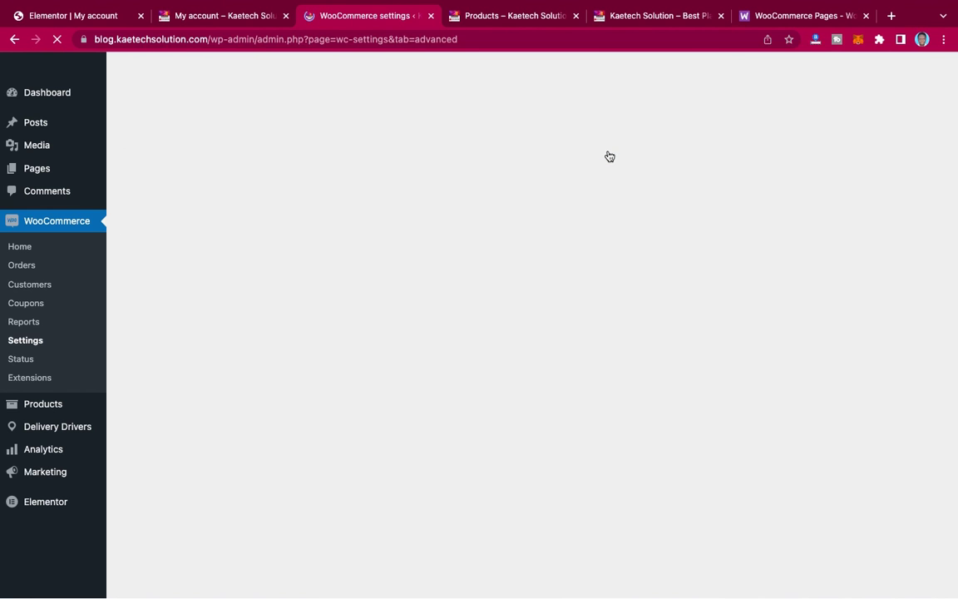
scroll(581, 352, "down", 10)
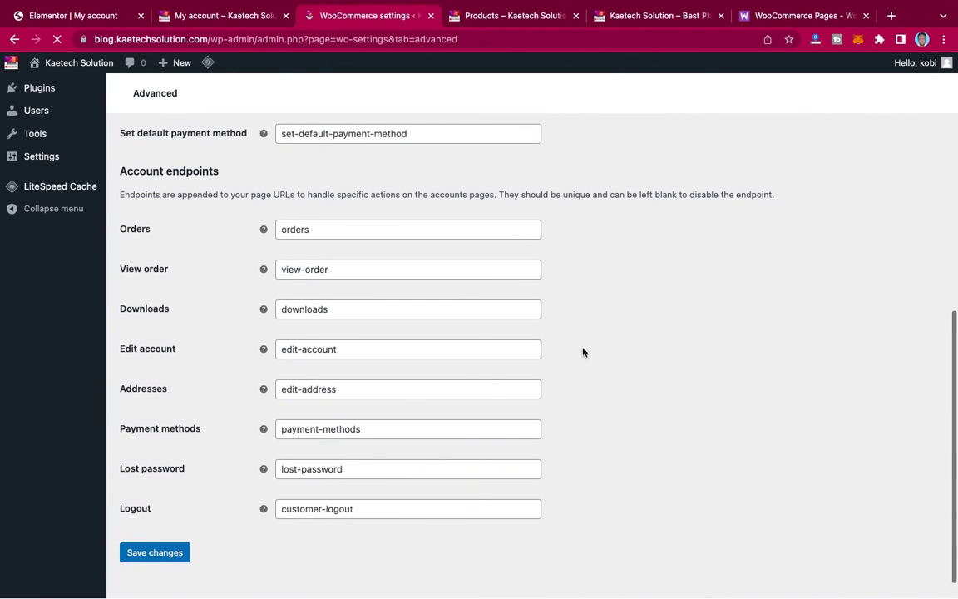
scroll(582, 352, "down", 2)
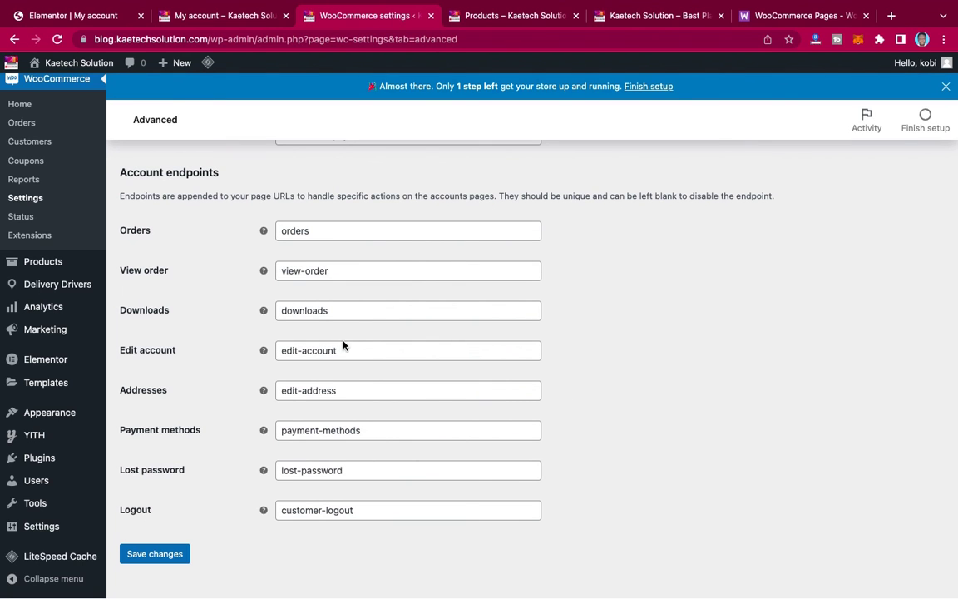
left_click(343, 351)
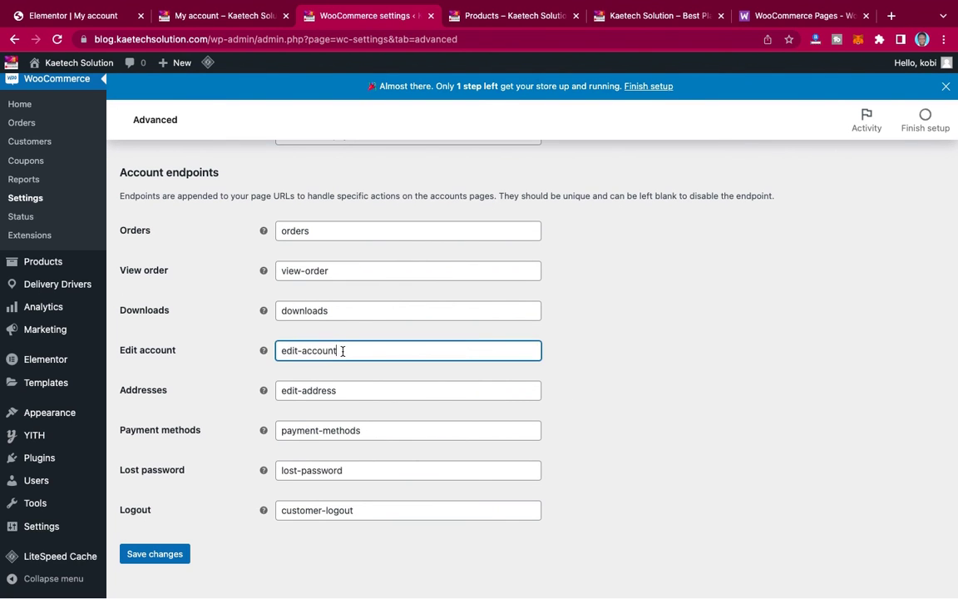
key("ctrl+a")
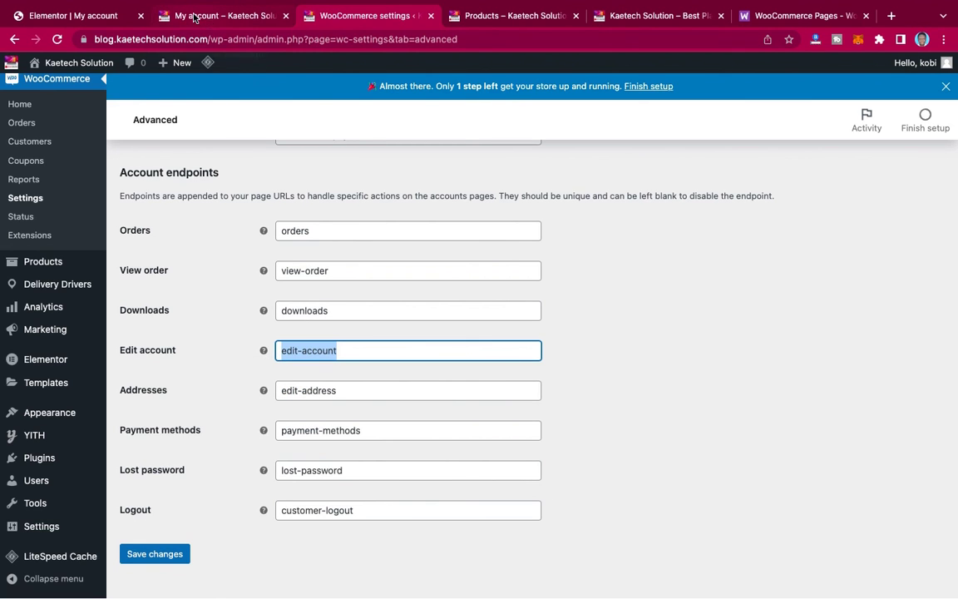
Step: Back in the Elementor editor, change the User Profile icon box's link to /my-account/edit-account
left_click(79, 15)
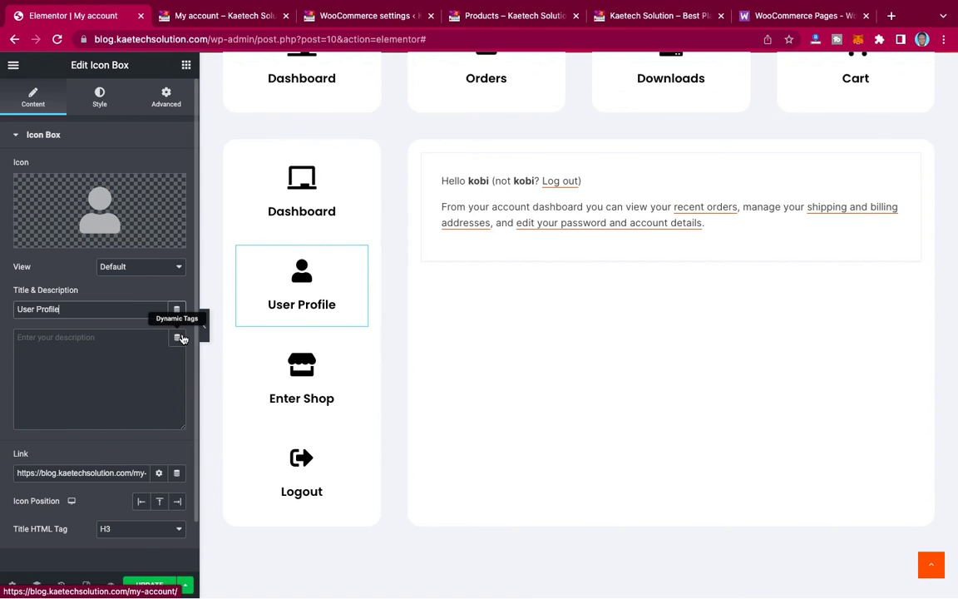
scroll(123, 507, "down", 1)
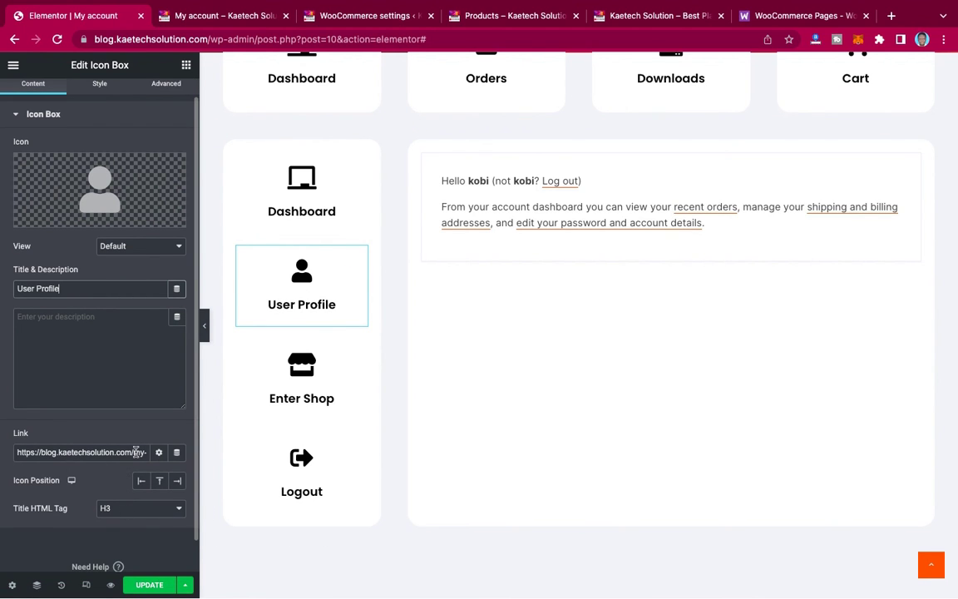
left_click_drag(129, 451, 2, 451)
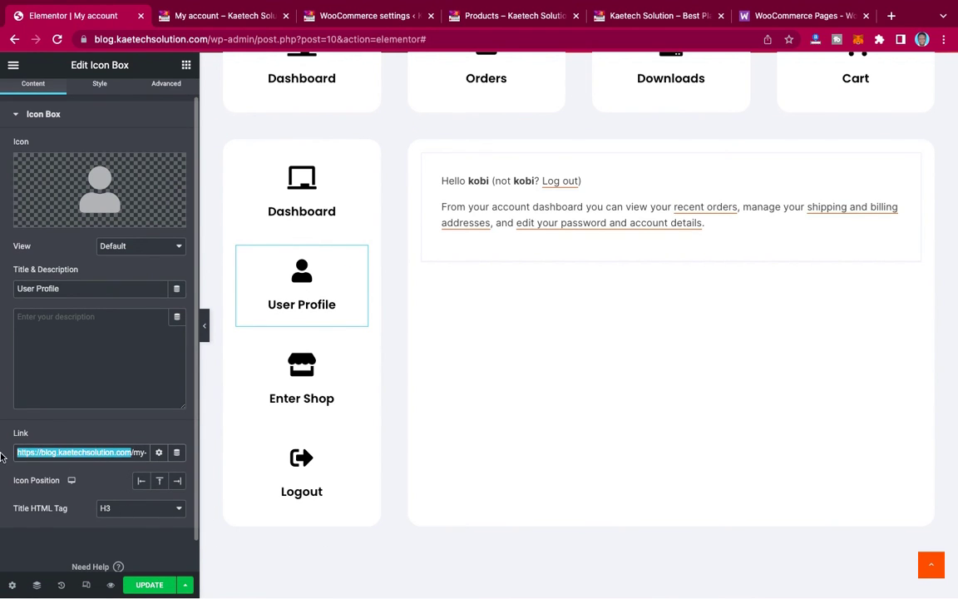
key("BackSpace")
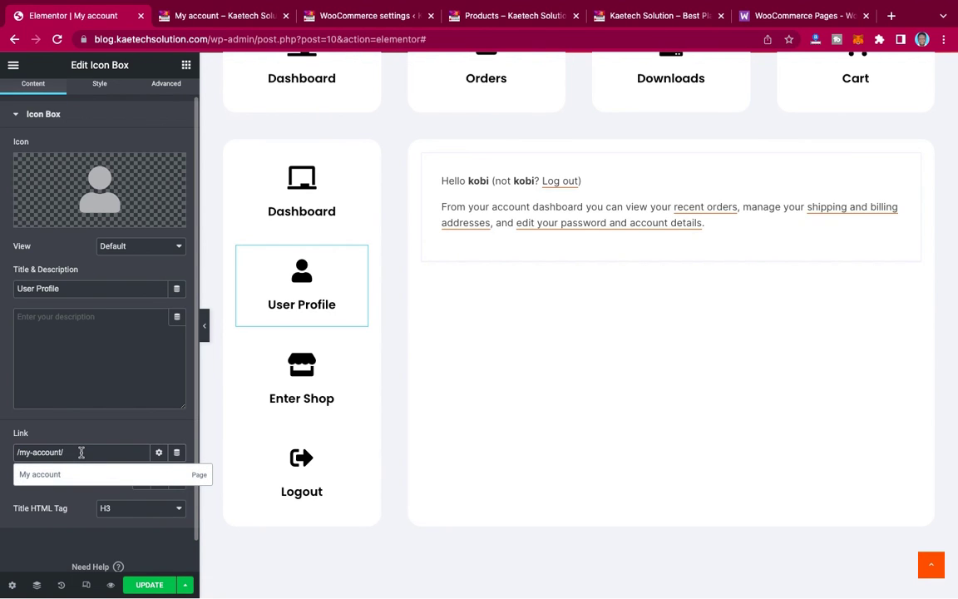
type("edit-account")
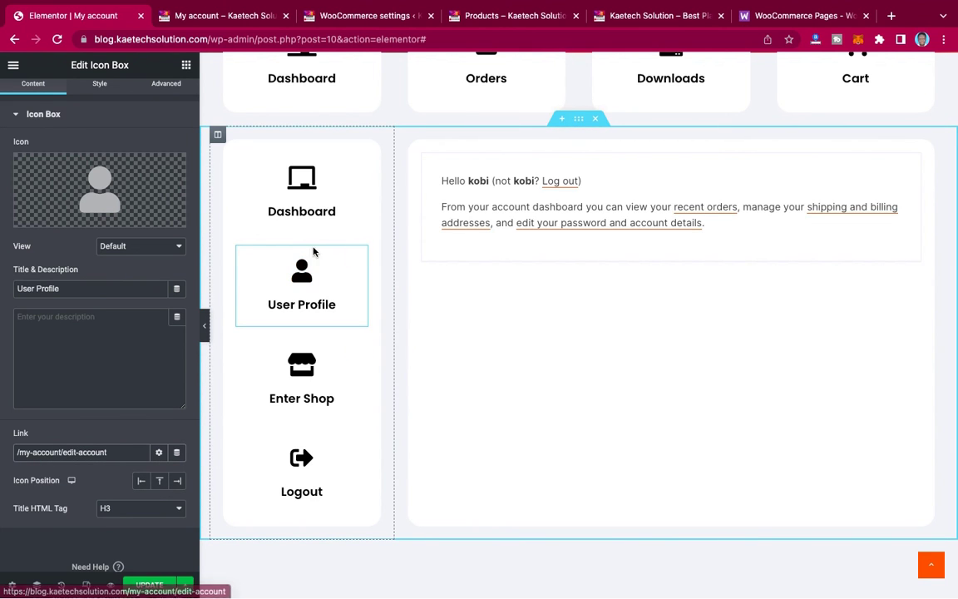
Step: Replace the sidebar Dashboard icon box's icon with the outlined address card icon found by searching "add"
left_click(359, 166)
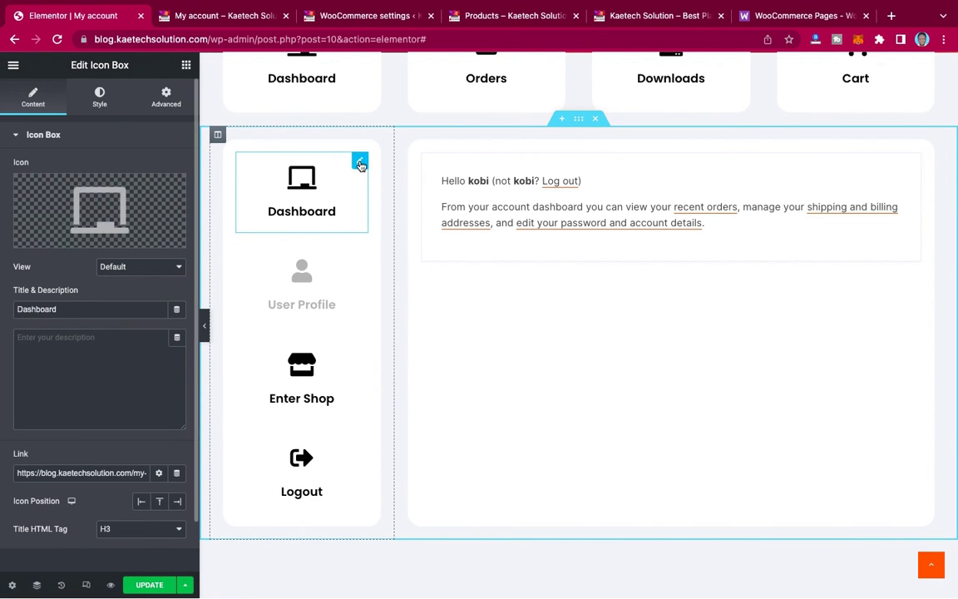
left_click(91, 208)
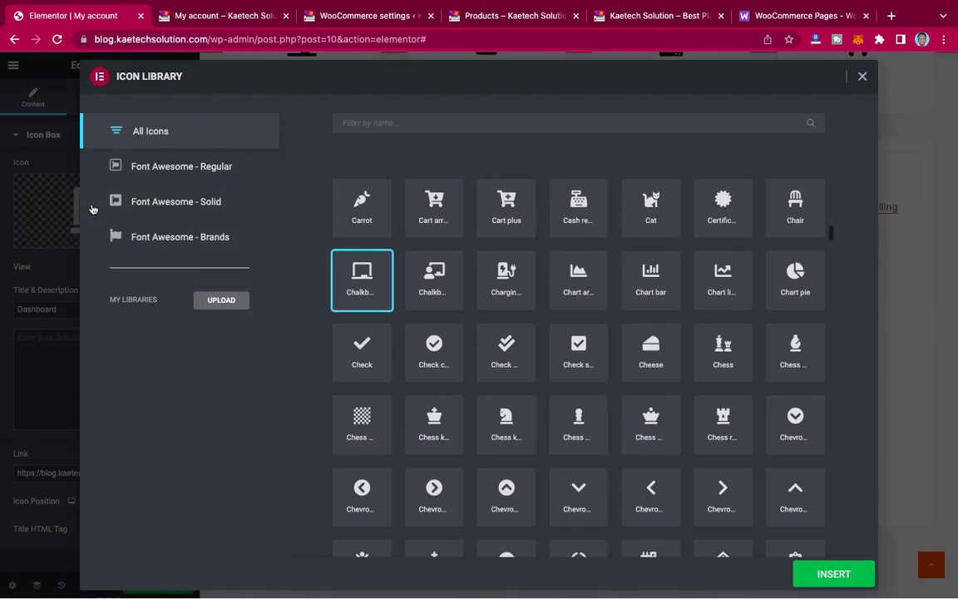
left_click(440, 118)
type("add")
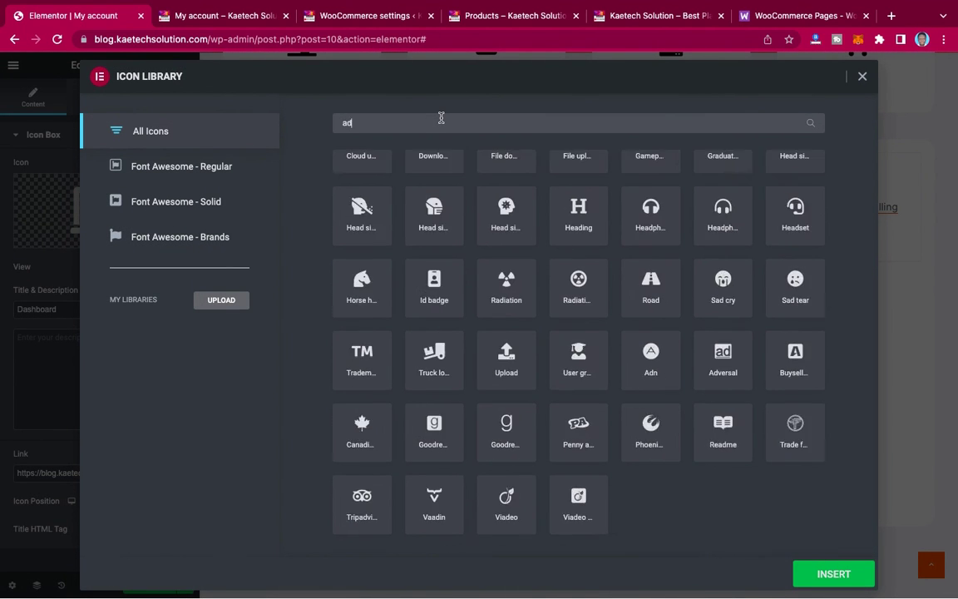
left_click(436, 206)
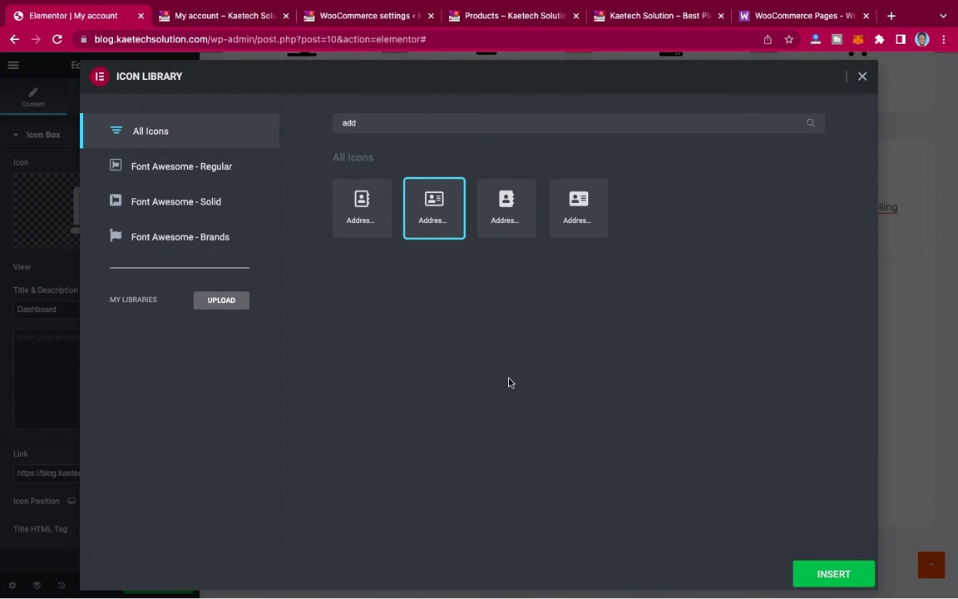
left_click(848, 575)
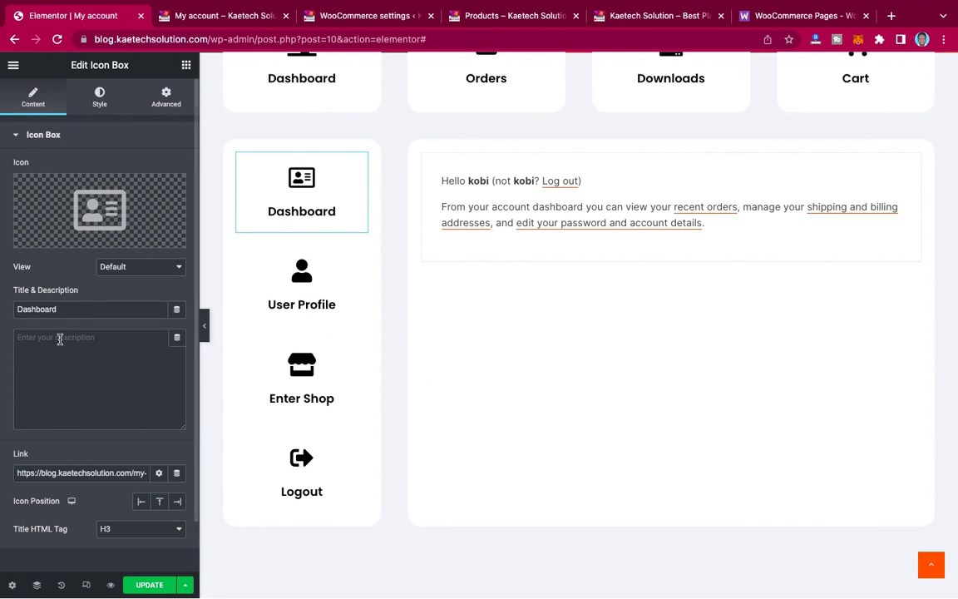
Step: Change the title of the sidebar's Dashboard icon box to "Addresses"
left_click_drag(65, 309, 1, 309)
type("A")
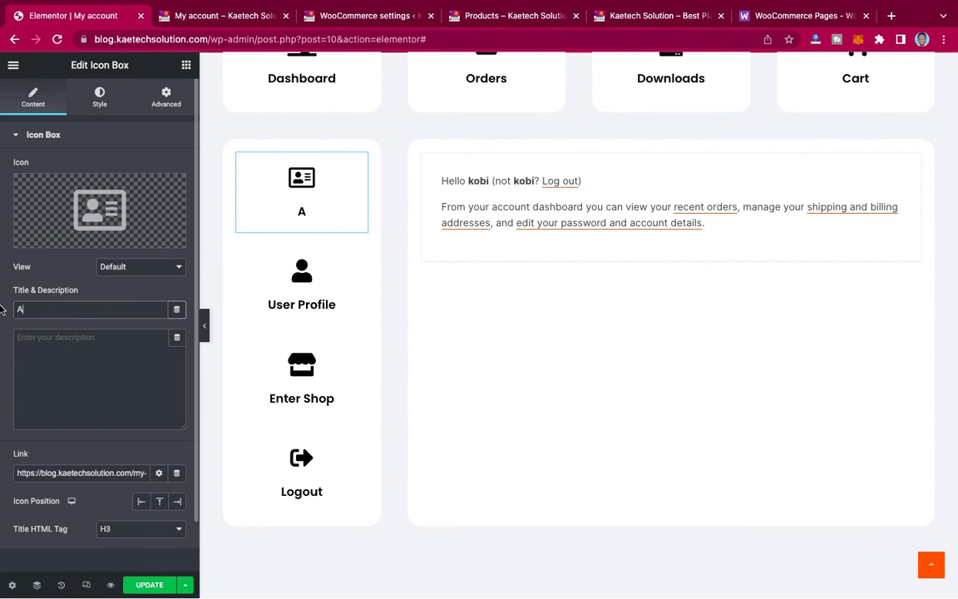
type("ddresses")
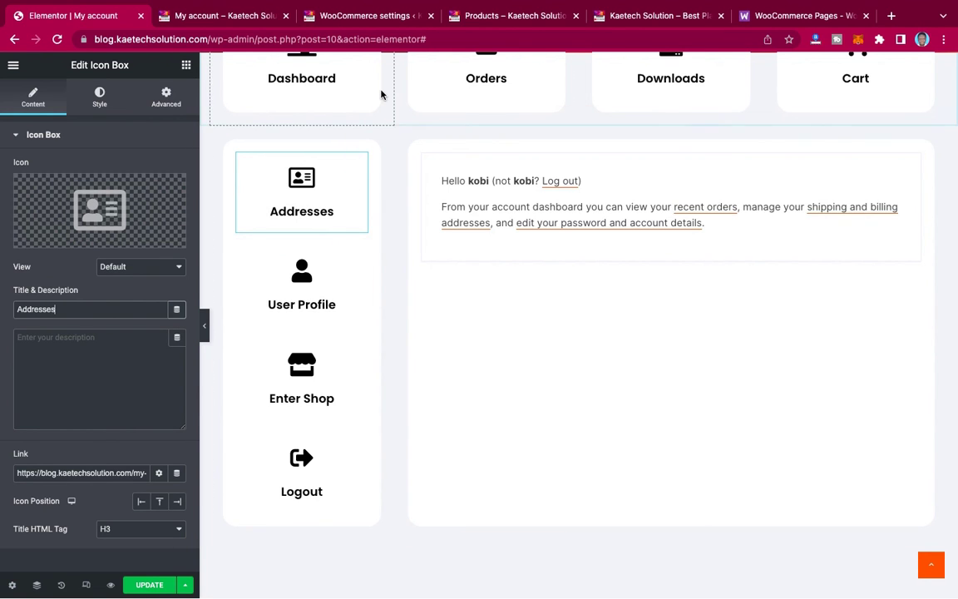
Step: Copy the Addresses endpoint slug from the WooCommerce settings and set the Addresses icon box's link to /my-account/edit-address/
left_click(336, 19)
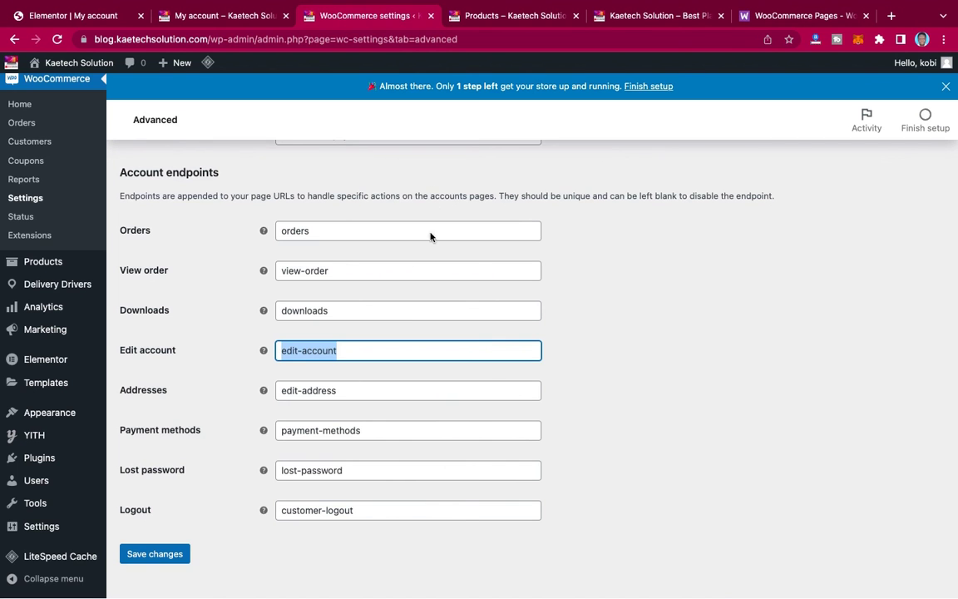
left_click(653, 376)
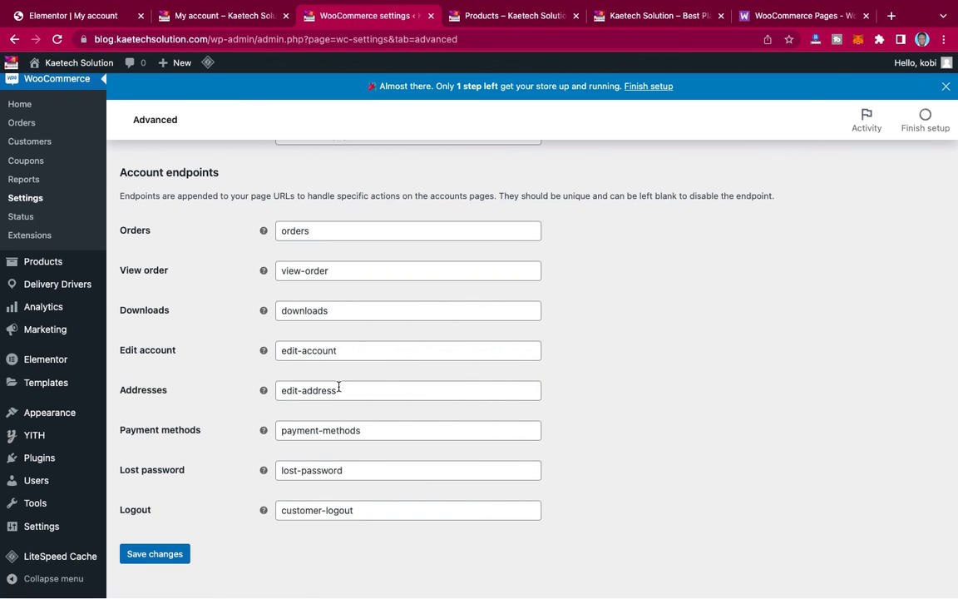
left_click_drag(340, 391, 282, 390)
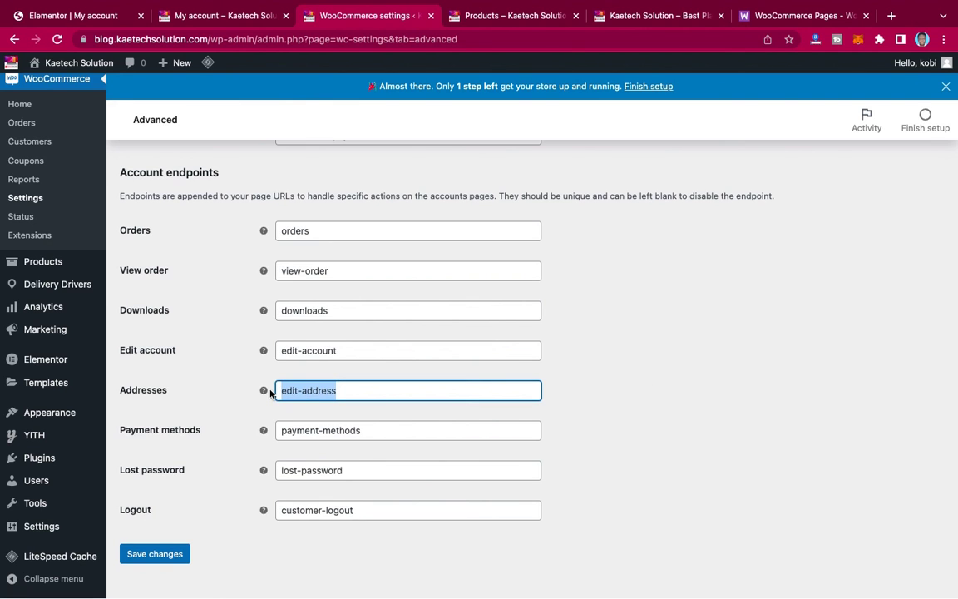
left_click(84, 13)
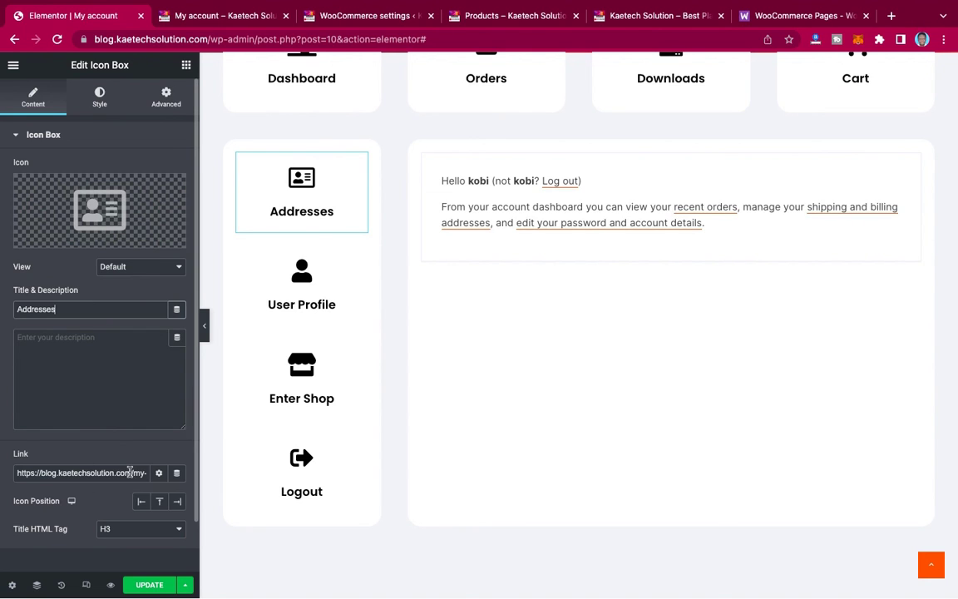
left_click_drag(129, 472, 1, 459)
key("BackSpace")
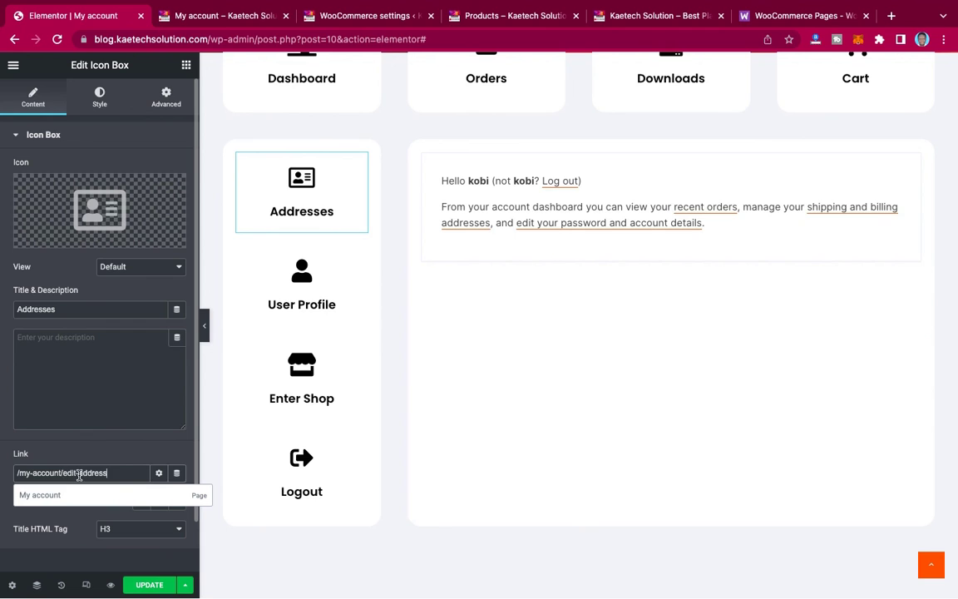
type("edit-address/")
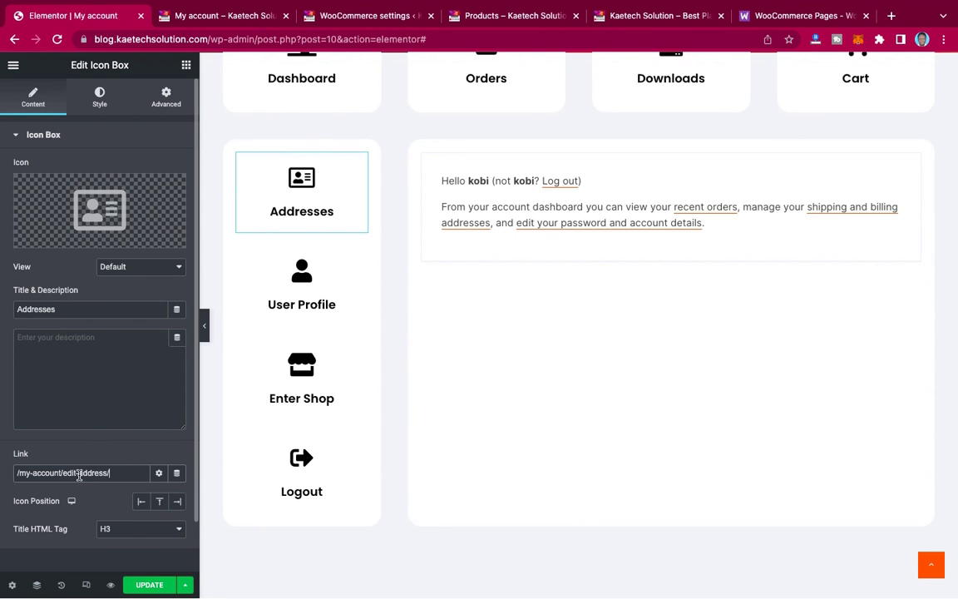
Step: Add a trailing slash to the User Profile icon box's link so it reads /my-account/edit-account/
left_click(357, 253)
left_click(118, 473)
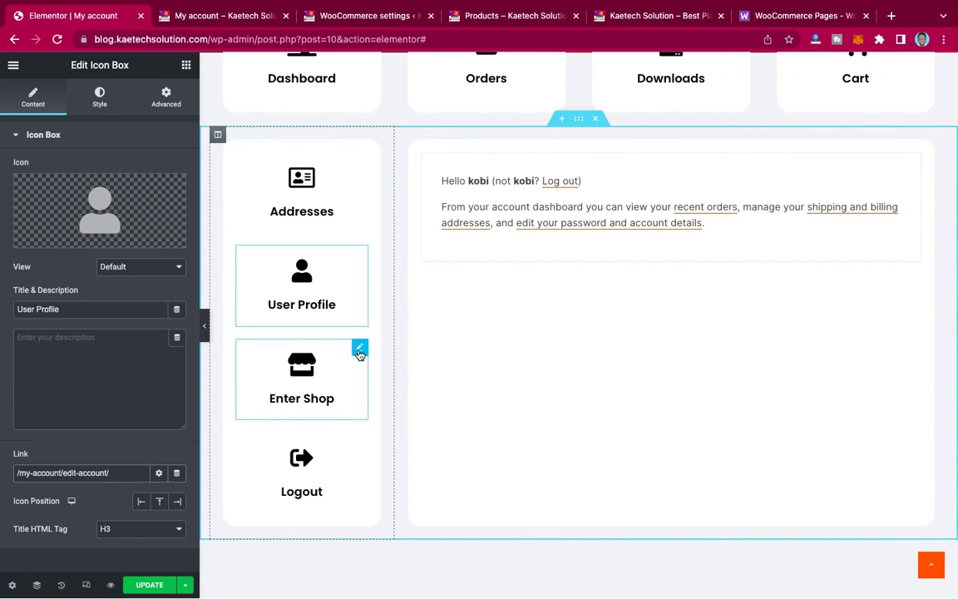
Step: Check the links of the Enter Shop and Logout icon boxes and save the page
left_click(359, 349)
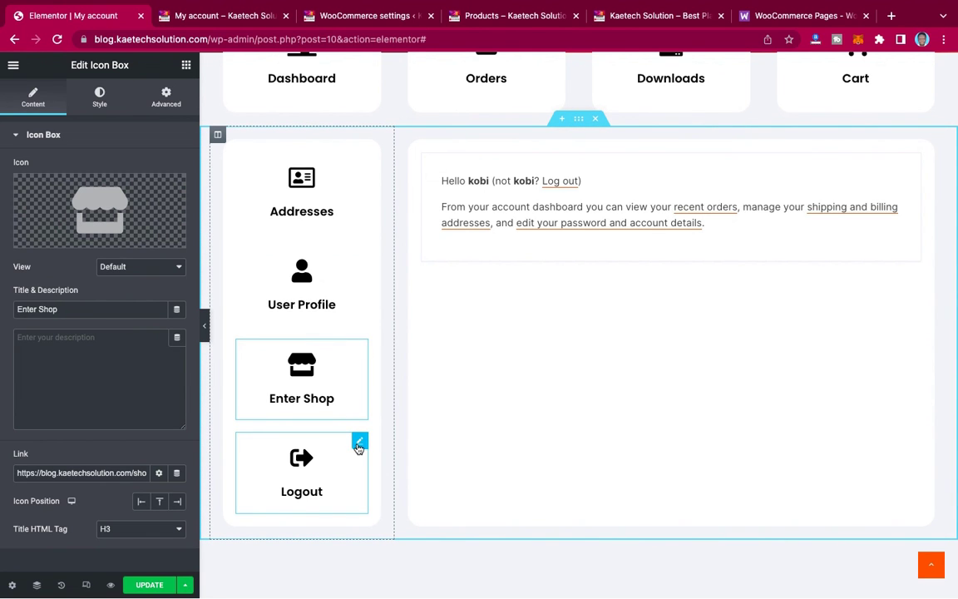
left_click(360, 441)
scroll(327, 289, "up", 3)
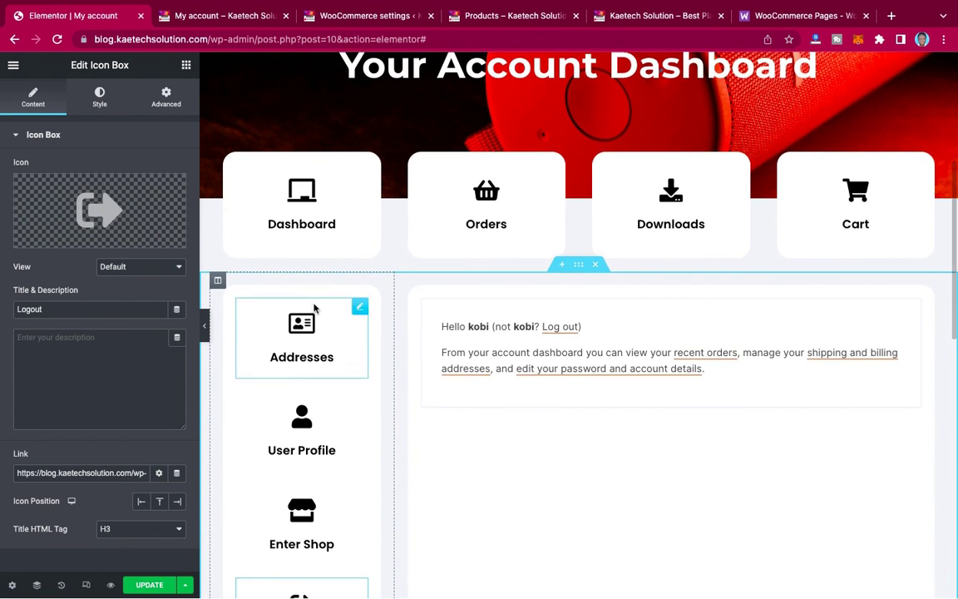
key("ctrl+s")
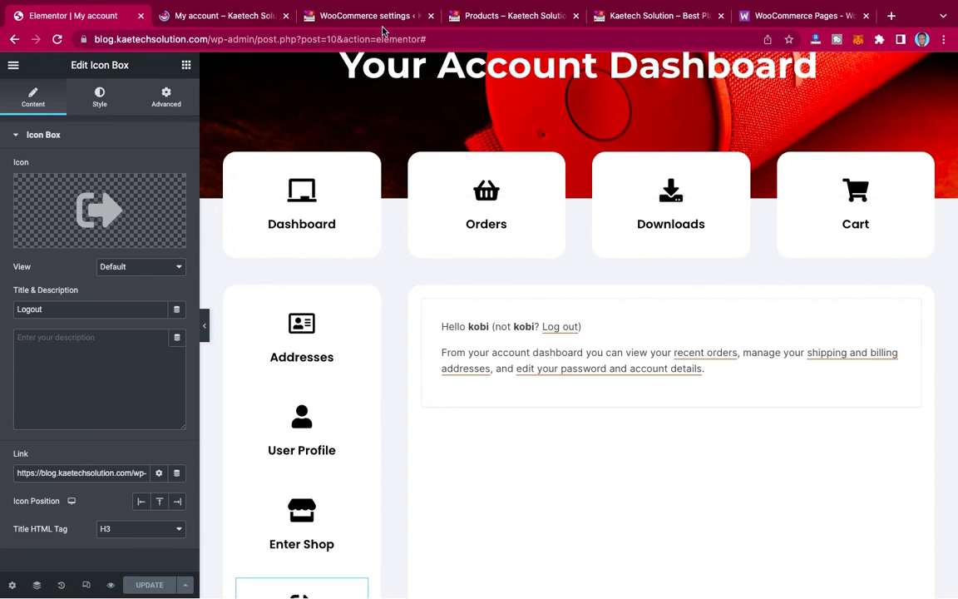
Step: Review the My account page preview and test the Orders card's link
left_click(224, 15)
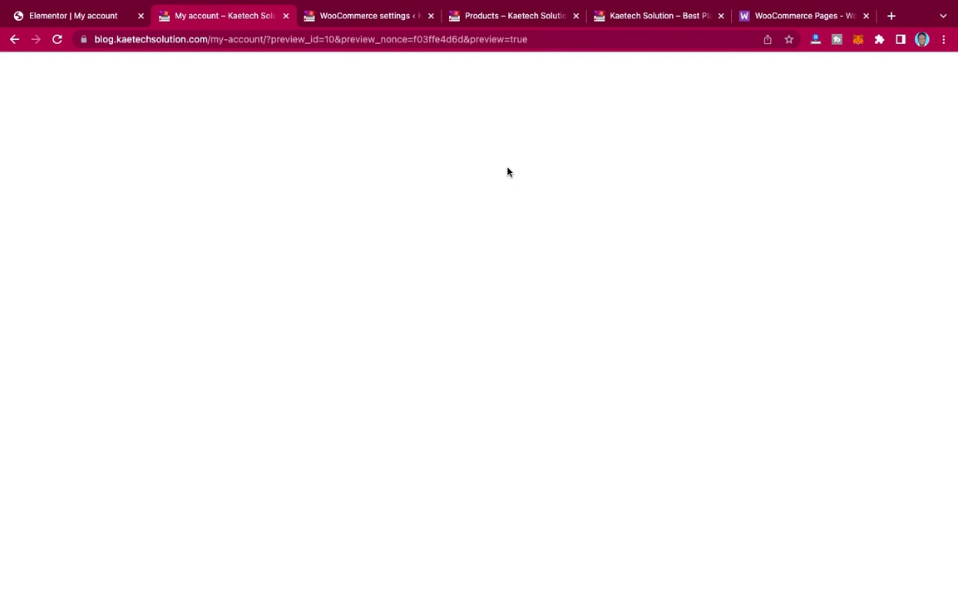
scroll(794, 402, "down", 8)
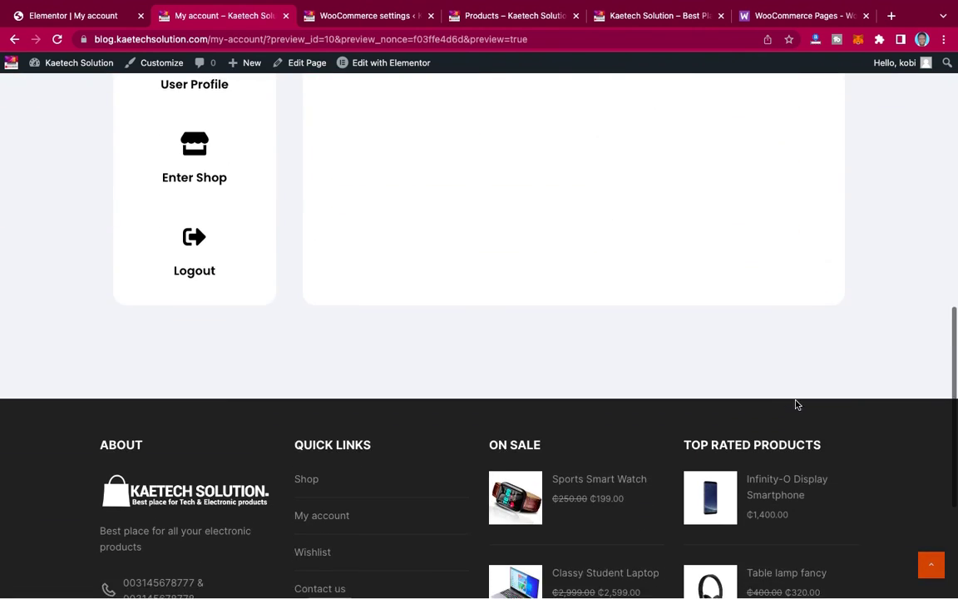
scroll(796, 404, "up", 8)
scroll(795, 404, "down", 1)
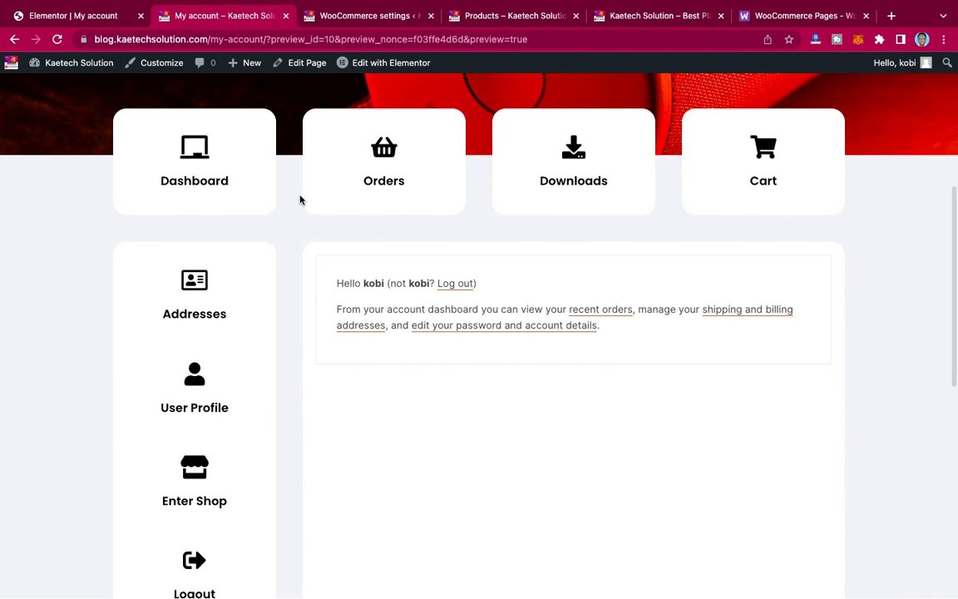
left_click(383, 154)
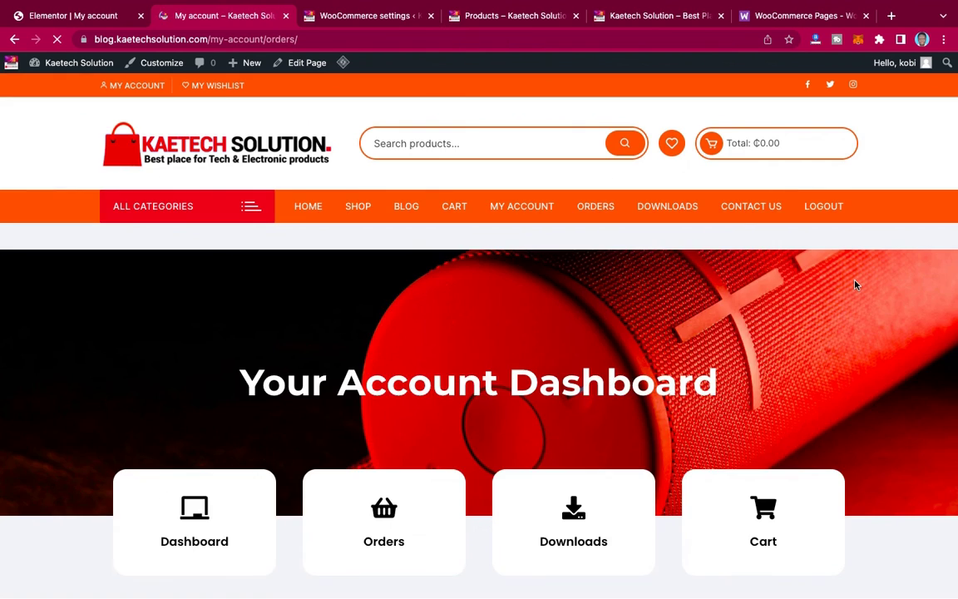
Step: Review the order list on the account page and test the Downloads card's link
scroll(854, 284, "down", 8)
scroll(854, 285, "up", 2)
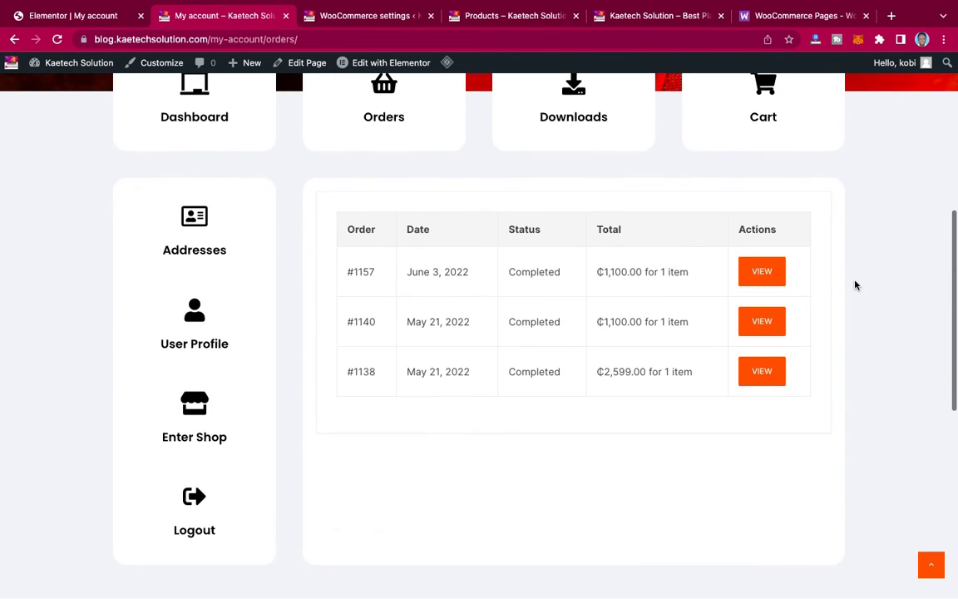
scroll(854, 284, "up", 2)
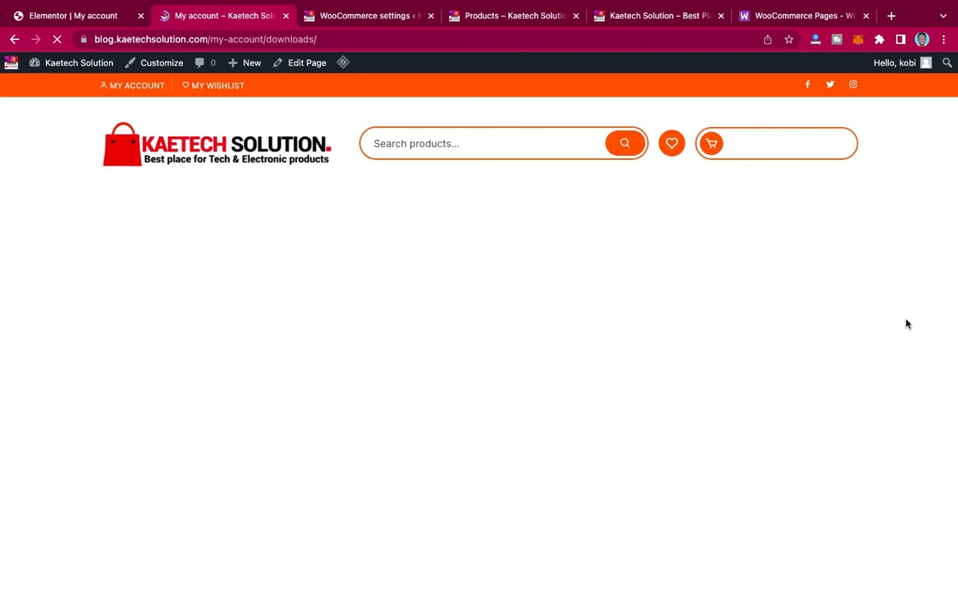
scroll(906, 323, "down", 5)
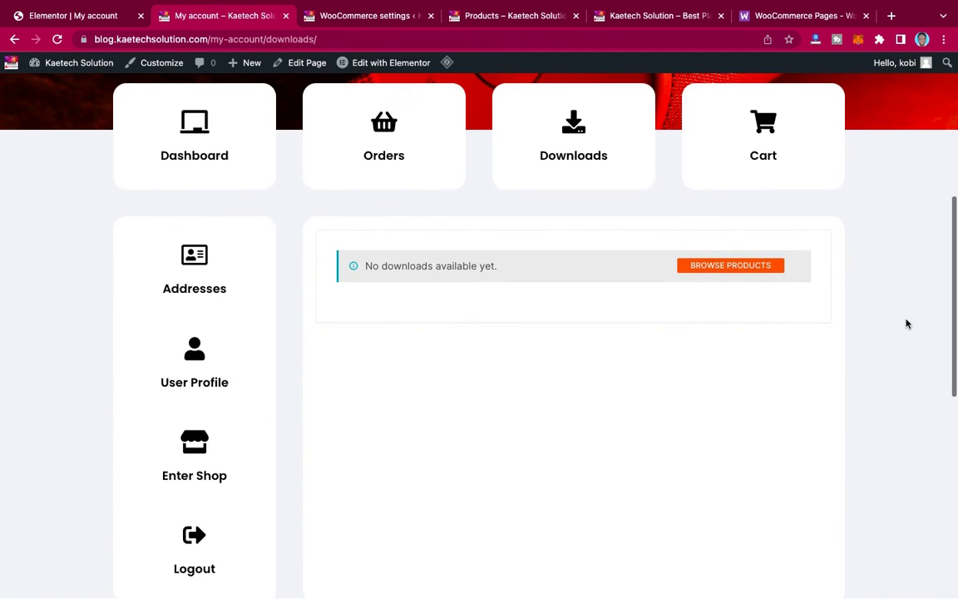
scroll(904, 323, "down", 1)
scroll(904, 323, "up", 3)
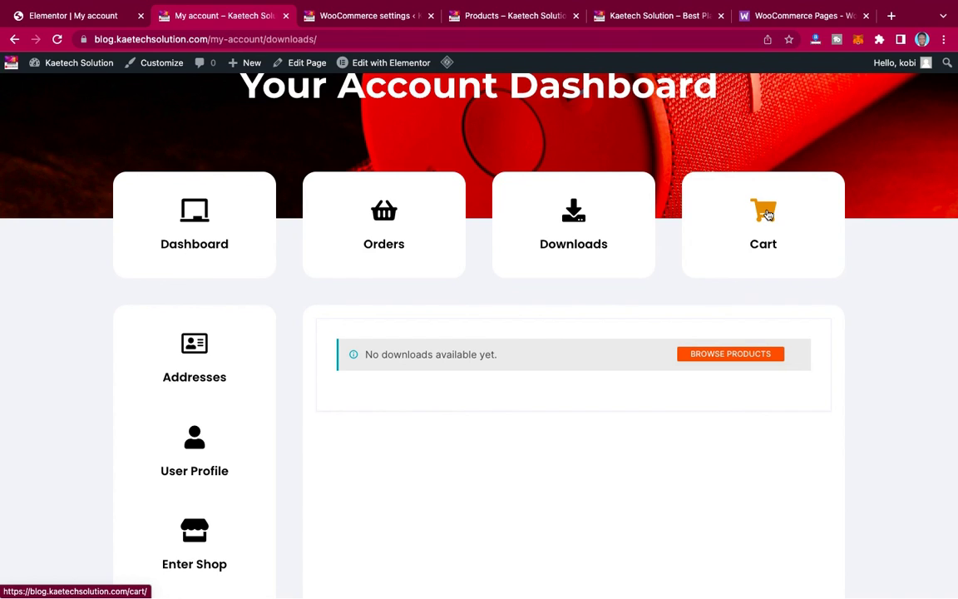
Step: Test the Addresses icon box's link and review the billing and shipping address section it opens
left_click(194, 343)
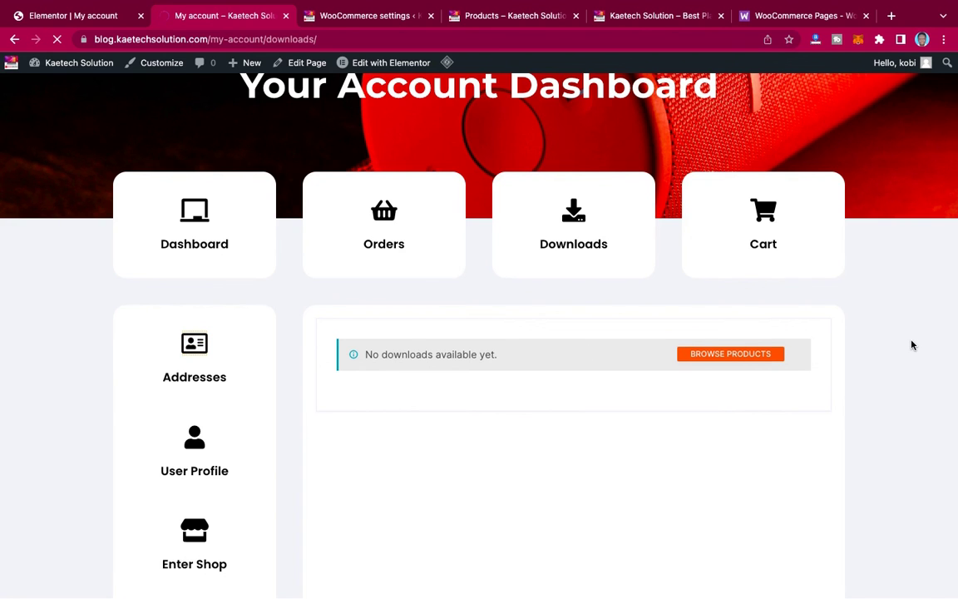
scroll(911, 342, "down", 5)
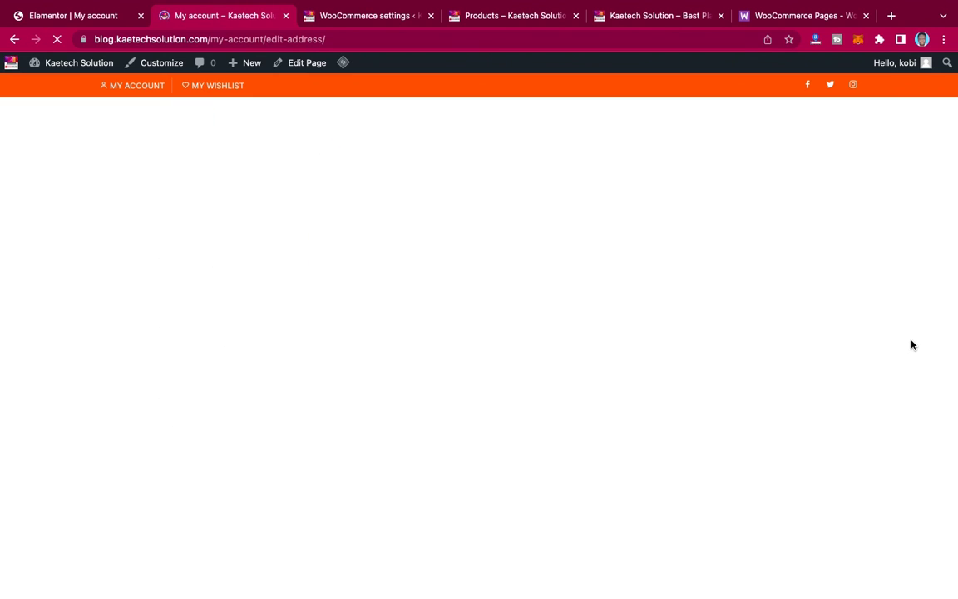
scroll(912, 344, "down", 6)
scroll(912, 344, "up", 2)
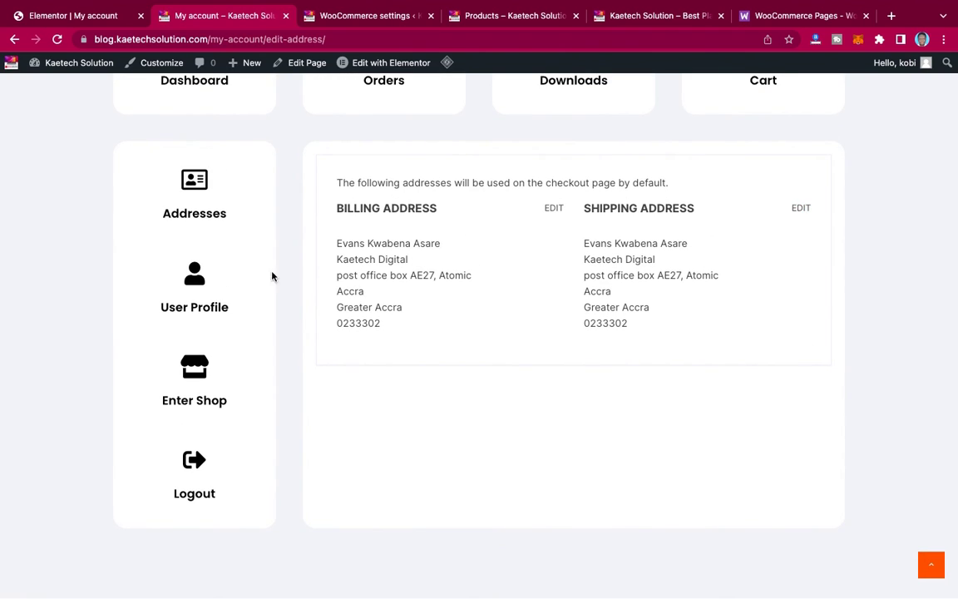
Step: Test the User Profile icon box's link and look over the account details form within the page layout
left_click(196, 281)
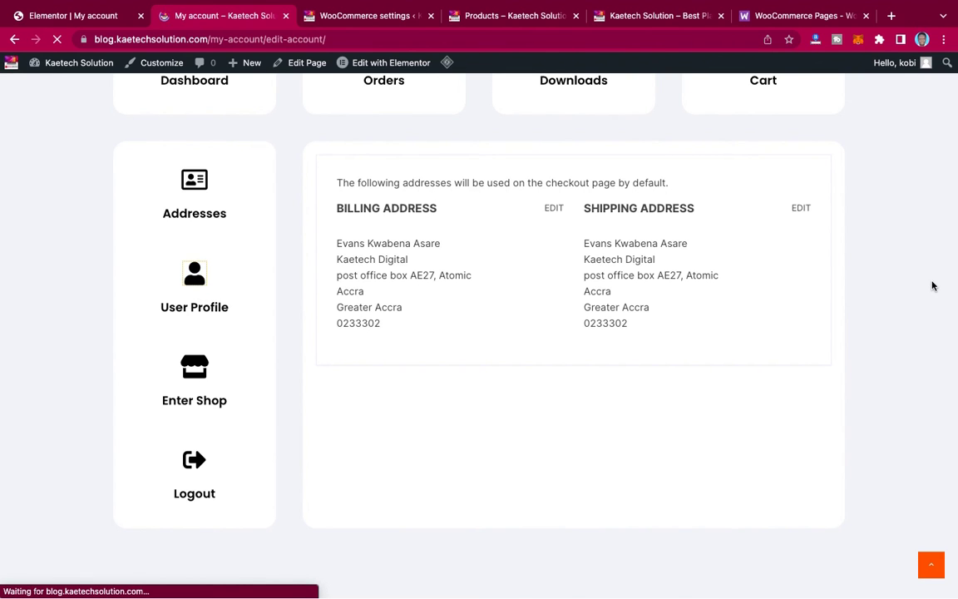
scroll(931, 285, "down", 8)
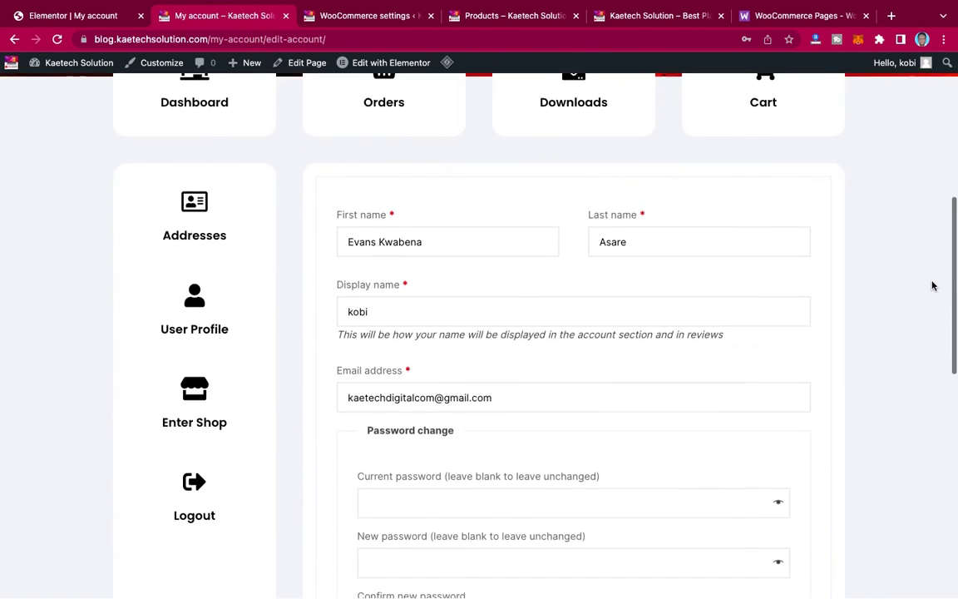
scroll(931, 285, "up", 3)
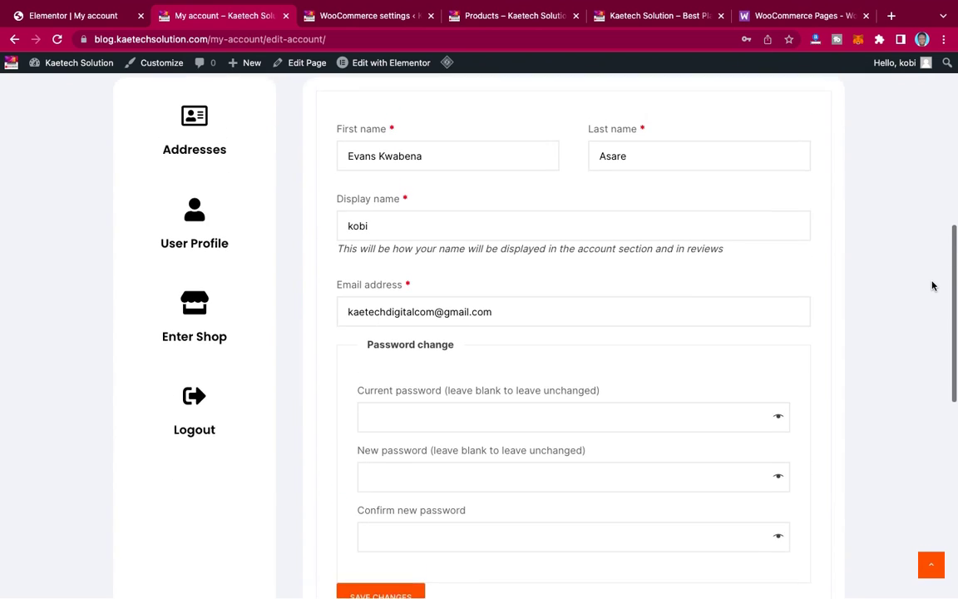
scroll(932, 285, "down", 1)
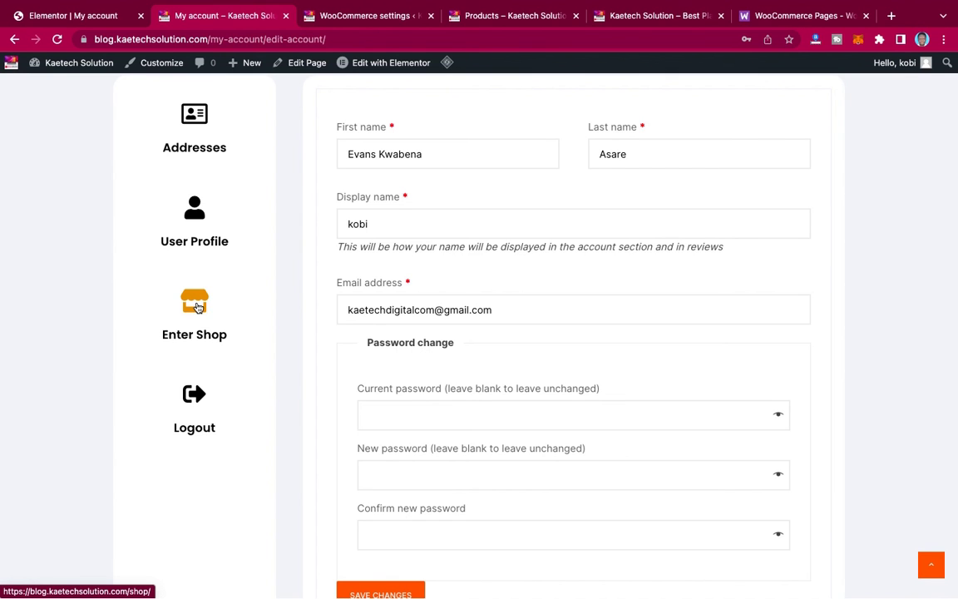
scroll(490, 155, "up", 8)
scroll(490, 158, "down", 4)
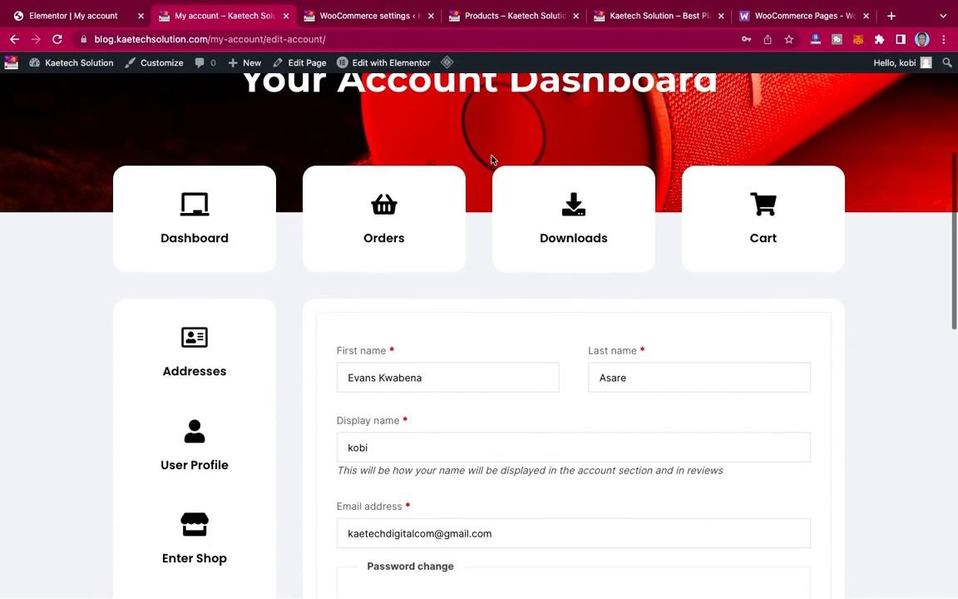
scroll(491, 158, "down", 5)
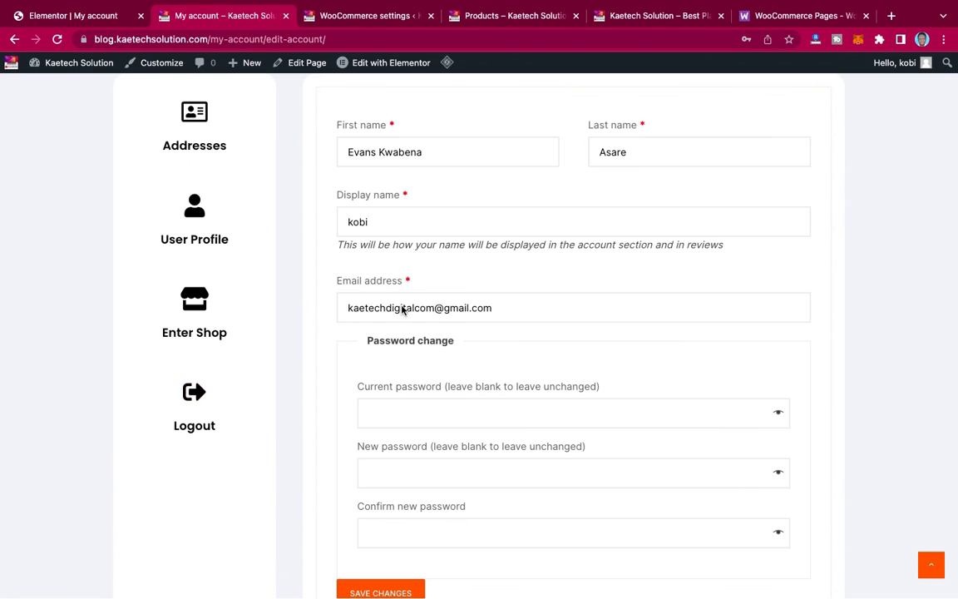